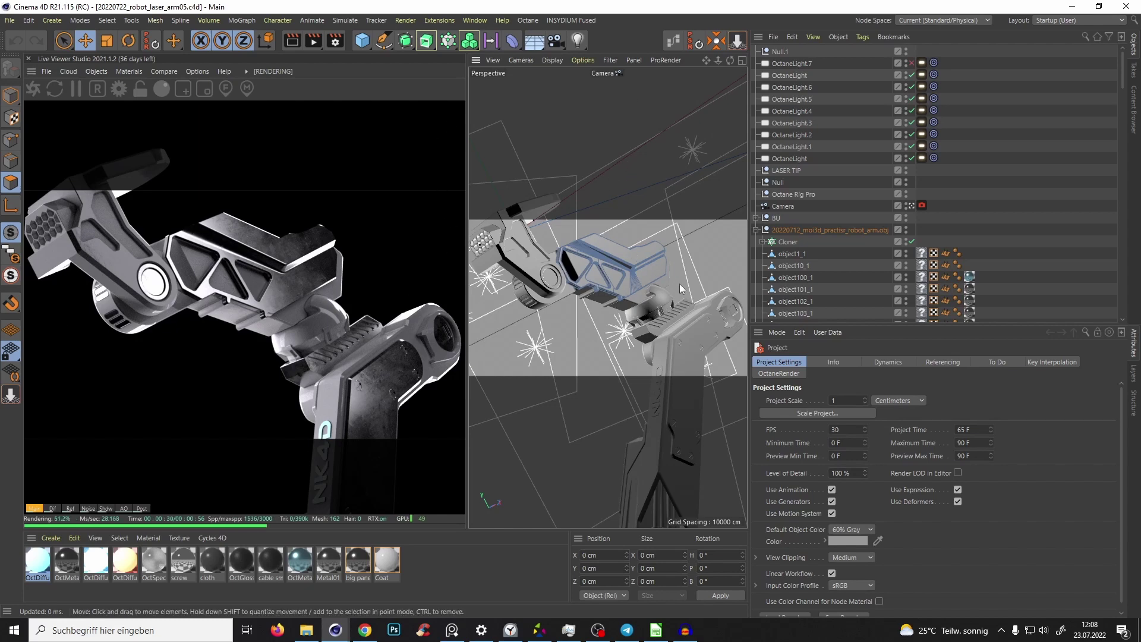
Step: Set the bank rotation of the Camera object to 0°
{"action": "left_click", "coordinate": [783, 204]}
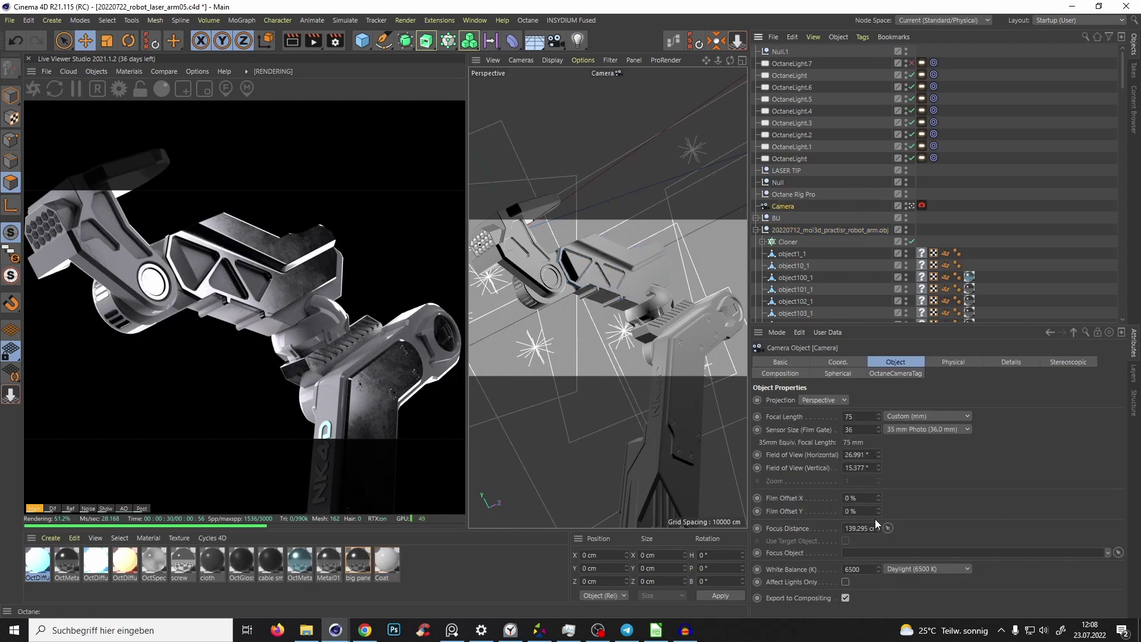
{"action": "left_click", "coordinate": [837, 361]}
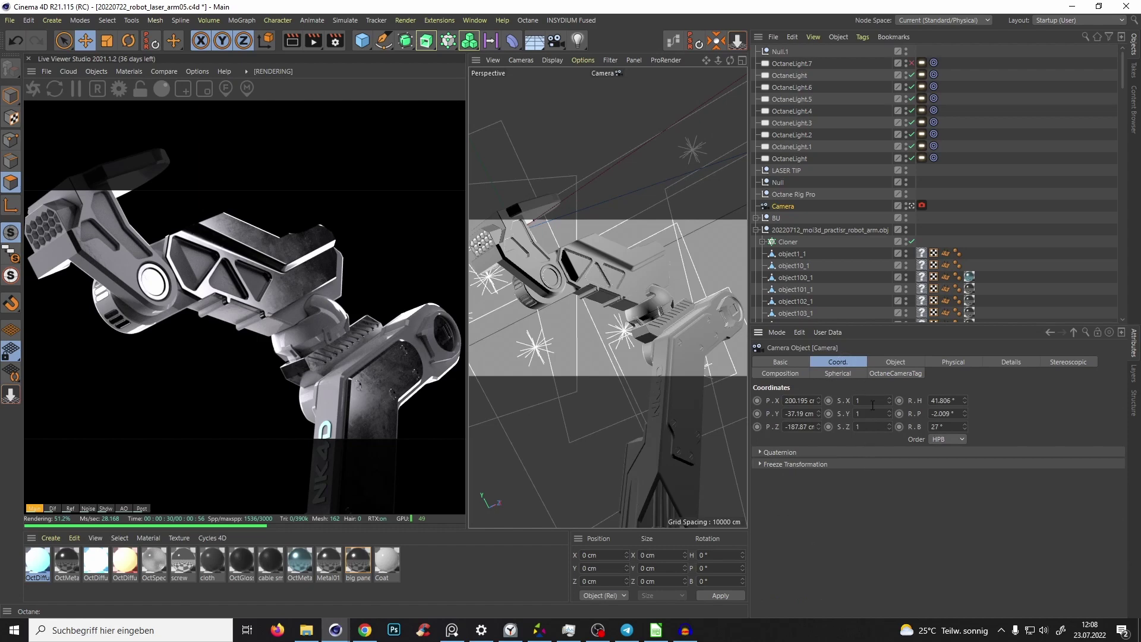
{"action": "left_click", "coordinate": [767, 451]}
{"action": "left_click", "coordinate": [780, 373]}
{"action": "left_click", "coordinate": [779, 362]}
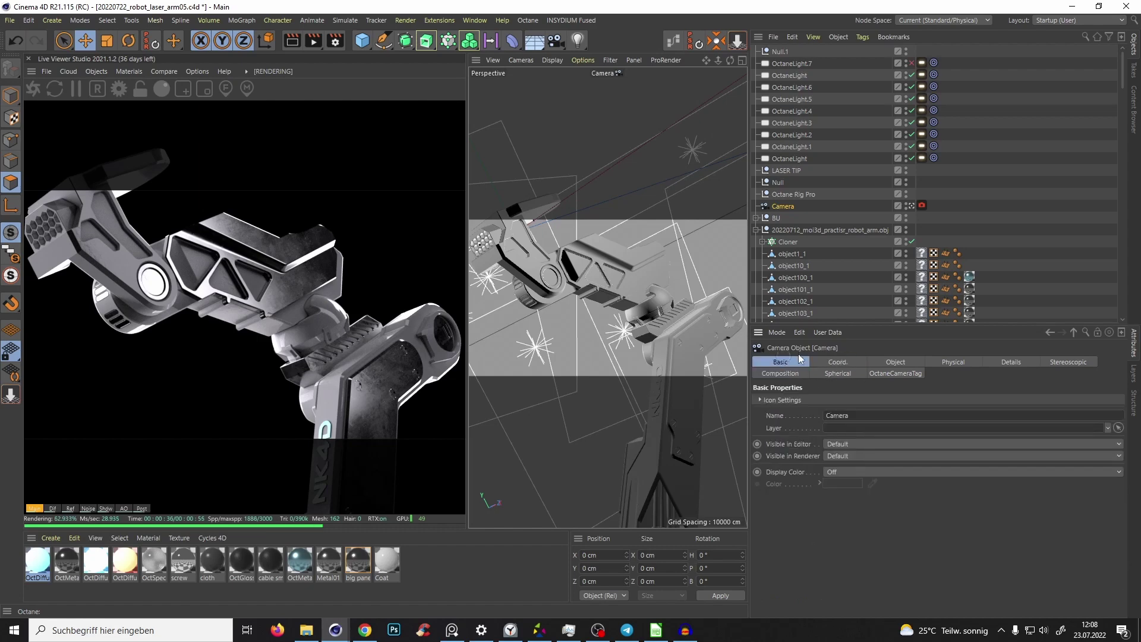
{"action": "left_click", "coordinate": [843, 364]}
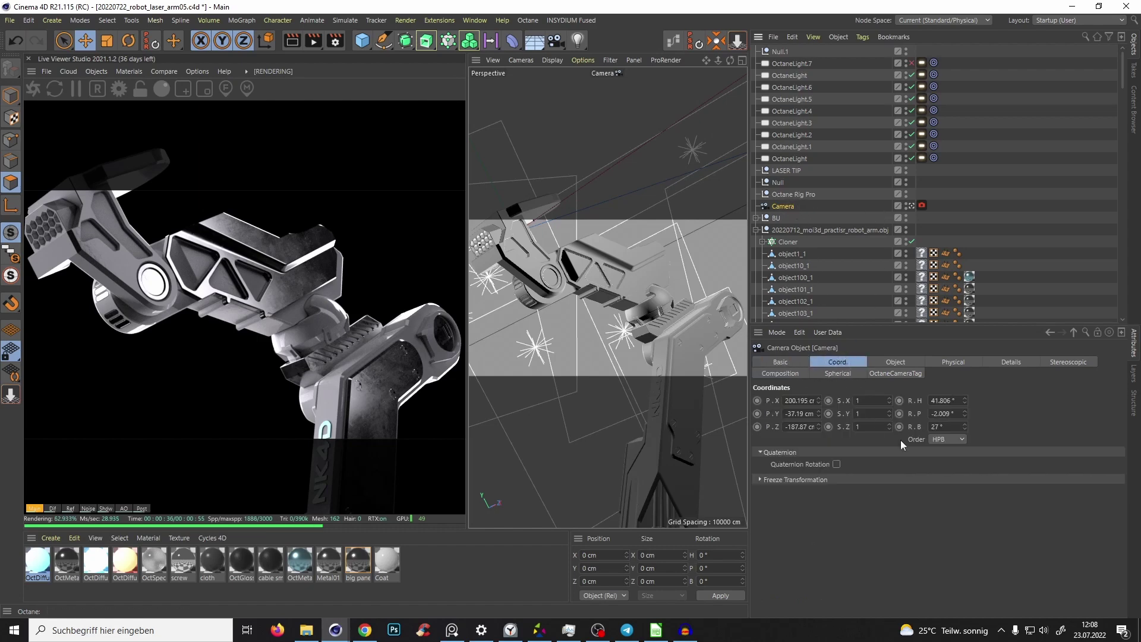
{"action": "left_click_drag", "start_coordinate": [942, 424], "coordinate": [760, 418]}
{"action": "type", "text": "0"}
{"action": "key", "text": "Return"}
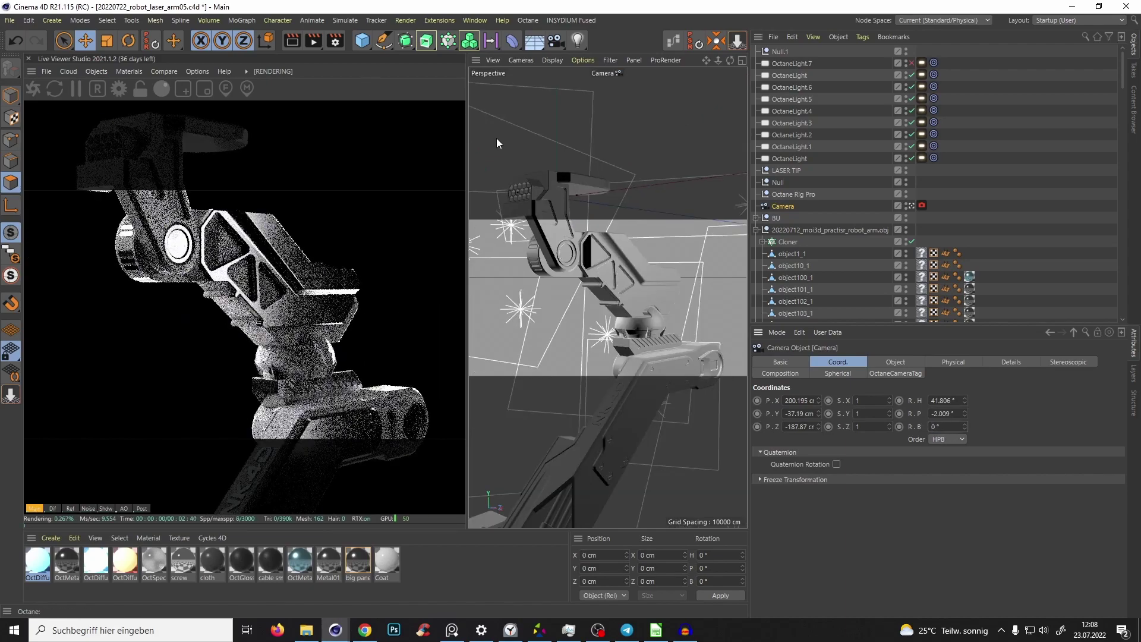
Step: Examine the robot arm through the levelled camera, from the whole arm to the lower segment with its cables
{"action": "scroll", "coordinate": [618, 297], "scroll_direction": "up", "scroll_amount": 8}
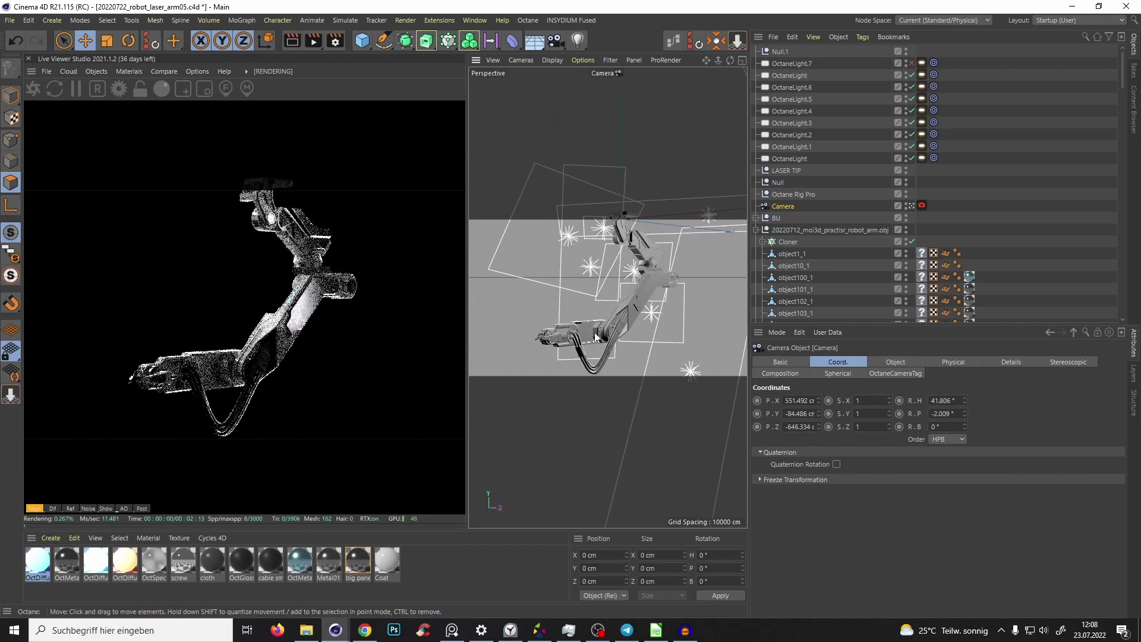
{"action": "scroll", "coordinate": [535, 306], "scroll_direction": "up", "scroll_amount": 5}
{"action": "scroll", "coordinate": [628, 301], "scroll_direction": "down", "scroll_amount": 1}
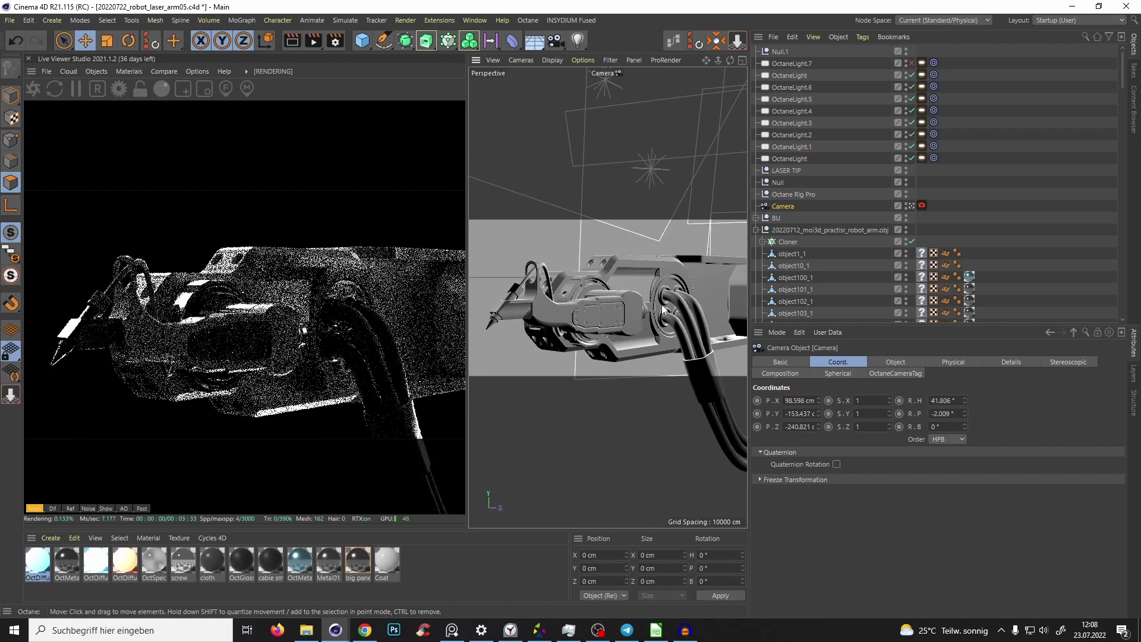
{"action": "scroll", "coordinate": [680, 302], "scroll_direction": "down", "scroll_amount": 3}
{"action": "middle_click_drag", "start_coordinate": [680, 299], "coordinate": [644, 306], "text": "alt"}
{"action": "scroll", "coordinate": [665, 285], "scroll_direction": "down", "scroll_amount": 8}
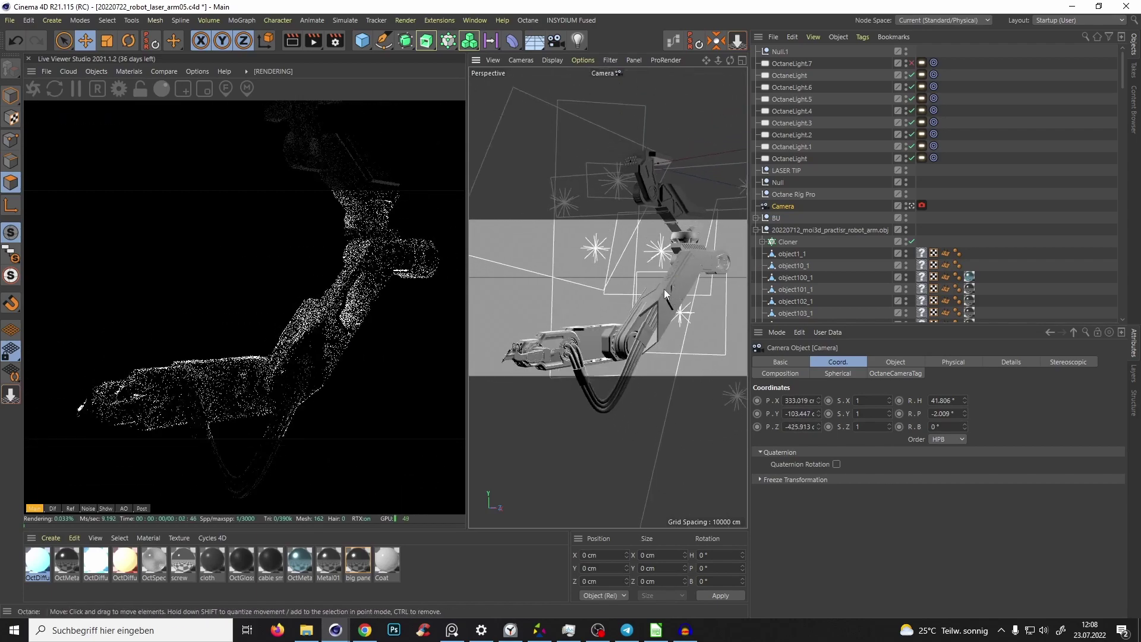
{"action": "scroll", "coordinate": [641, 302], "scroll_direction": "up", "scroll_amount": 10}
{"action": "middle_click_drag", "start_coordinate": [612, 342], "coordinate": [695, 276], "text": "alt"}
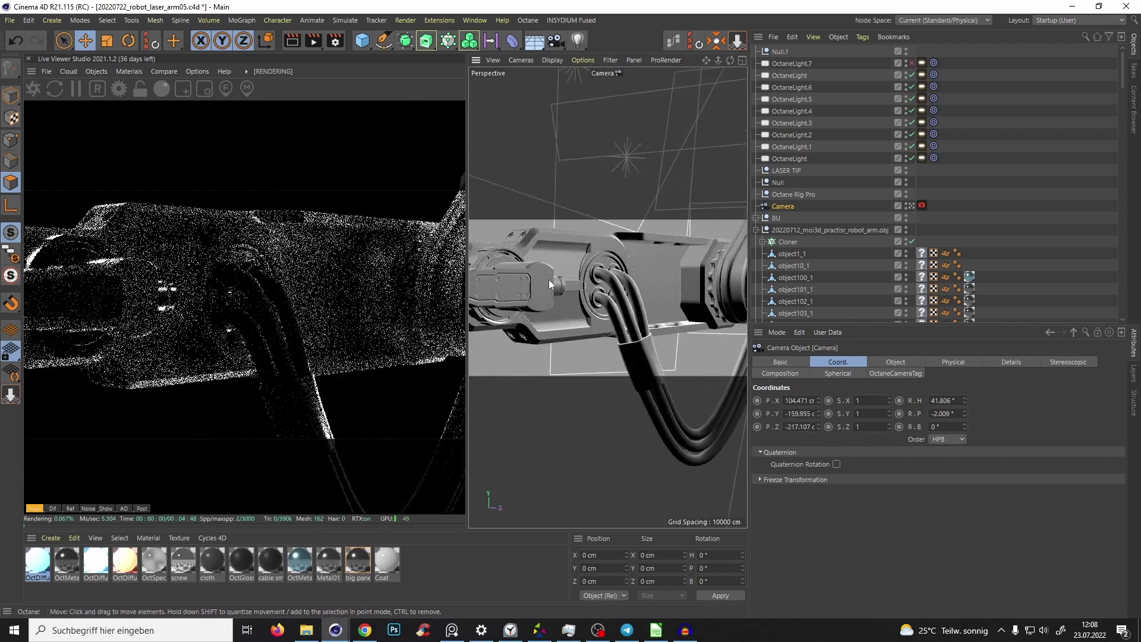
Step: Inspect the lower segment's joints and tool head up close from several angles
{"action": "left_click_drag", "start_coordinate": [548, 279], "coordinate": [641, 301], "text": "alt"}
{"action": "scroll", "coordinate": [594, 306], "scroll_direction": "up", "scroll_amount": 8}
{"action": "left_click_drag", "start_coordinate": [606, 256], "coordinate": [586, 315], "text": "alt"}
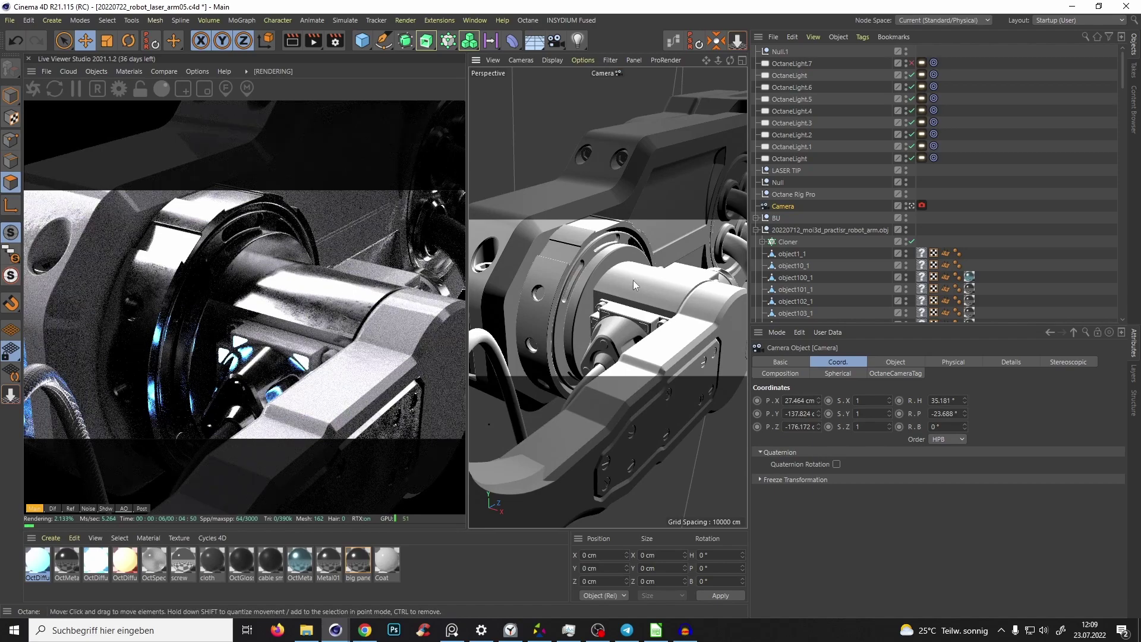
{"action": "scroll", "coordinate": [629, 277], "scroll_direction": "down", "scroll_amount": 5}
{"action": "mouse_move", "coordinate": [623, 273]}
{"action": "left_mouse_down", "text": "alt"}
{"action": "mouse_move", "coordinate": [602, 272]}
{"action": "mouse_move", "coordinate": [642, 310]}
{"action": "mouse_move", "coordinate": [599, 304]}
{"action": "mouse_move", "coordinate": [633, 278]}
{"action": "left_mouse_up", "text": "alt"}
{"action": "scroll", "coordinate": [599, 304], "scroll_direction": "up", "scroll_amount": 3}
{"action": "scroll", "coordinate": [633, 278], "scroll_direction": "up", "scroll_amount": 3}
{"action": "scroll", "coordinate": [612, 325], "scroll_direction": "down", "scroll_amount": 3}
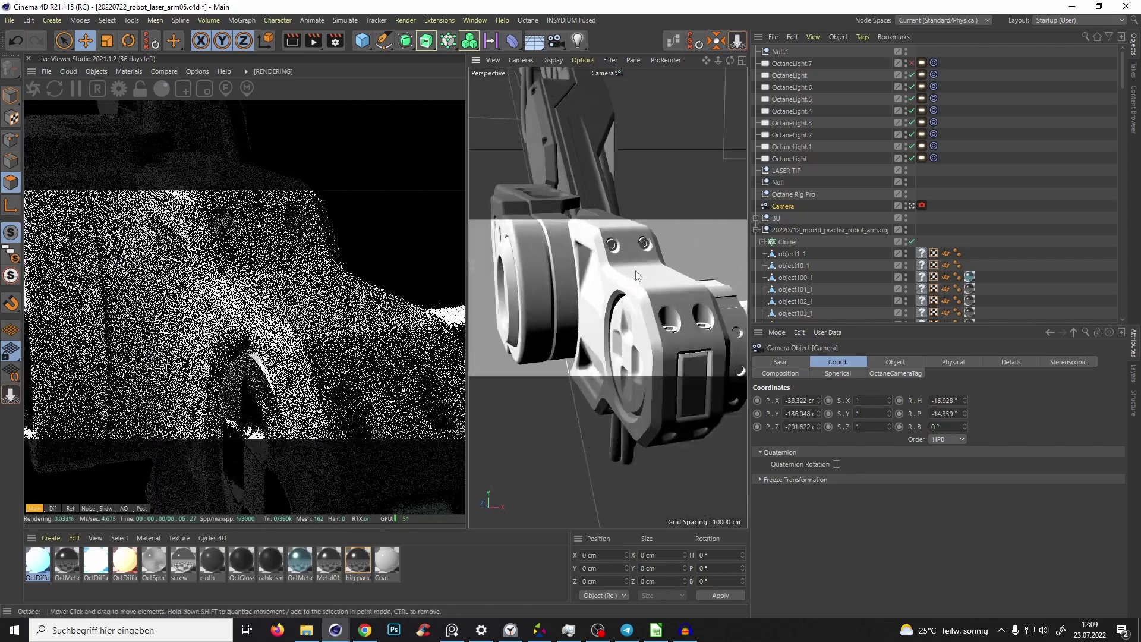
{"action": "left_click_drag", "start_coordinate": [612, 324], "coordinate": [553, 303], "text": "alt"}
{"action": "scroll", "coordinate": [573, 303], "scroll_direction": "down", "scroll_amount": 4}
{"action": "scroll", "coordinate": [652, 303], "scroll_direction": "down", "scroll_amount": 2}
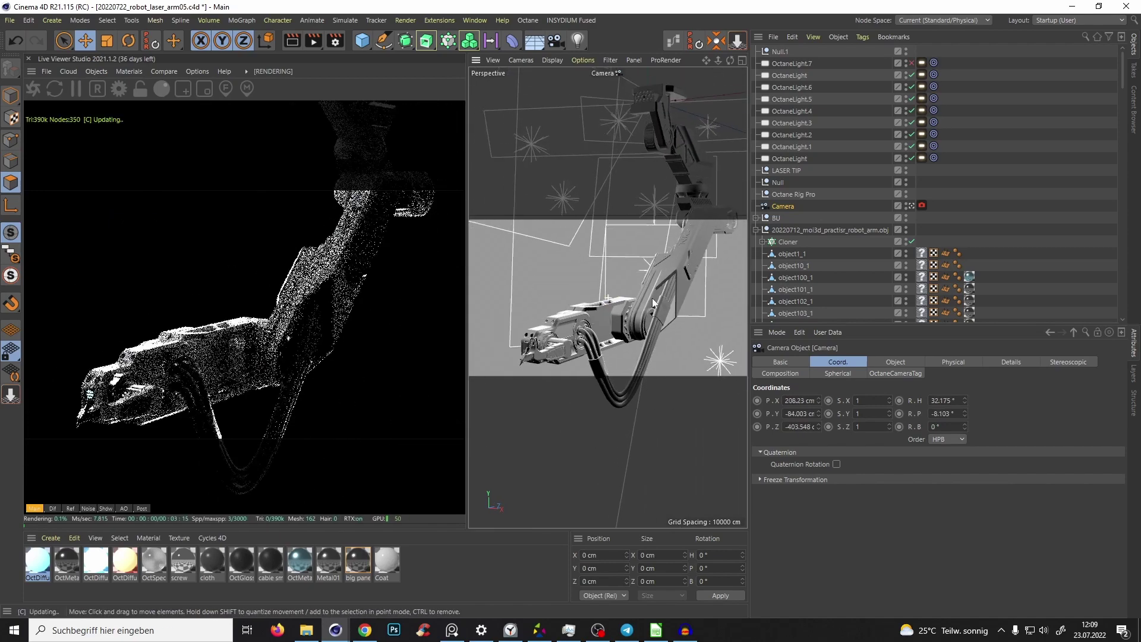
Step: Frame the entire robot arm in the camera from slightly above
{"action": "scroll", "coordinate": [652, 303], "scroll_direction": "down", "scroll_amount": 5}
{"action": "left_click_drag", "start_coordinate": [618, 288], "coordinate": [631, 312], "text": "alt"}
{"action": "scroll", "coordinate": [640, 297], "scroll_direction": "down", "scroll_amount": 1}
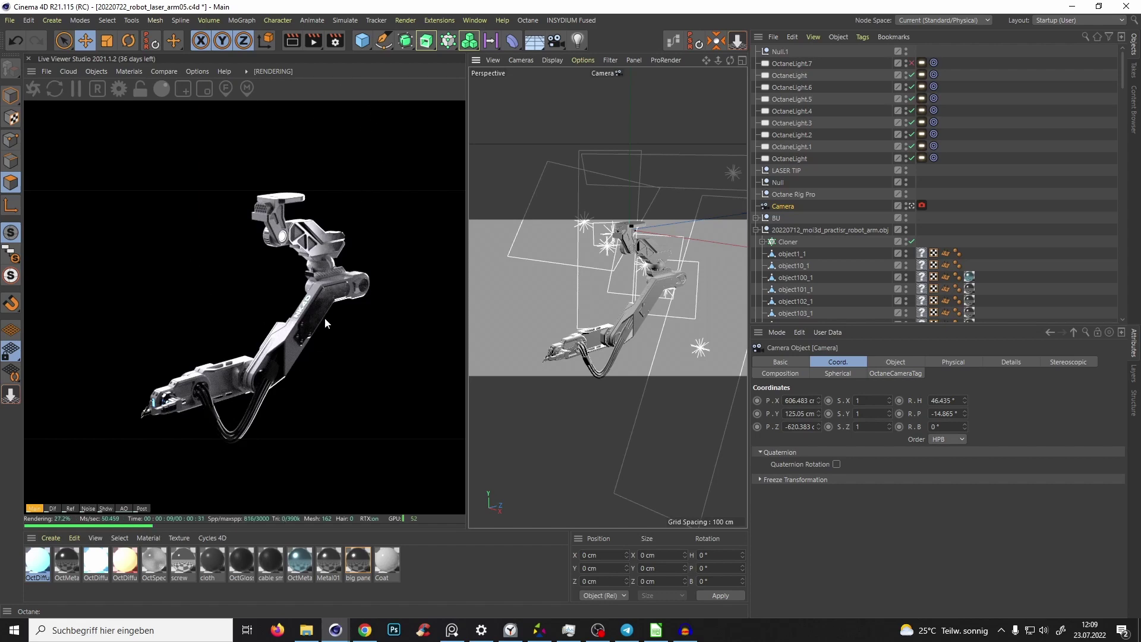
{"action": "middle_click_drag", "start_coordinate": [635, 266], "coordinate": [647, 251], "text": "alt"}
{"action": "right_click_drag", "start_coordinate": [647, 251], "coordinate": [641, 275], "text": "alt"}
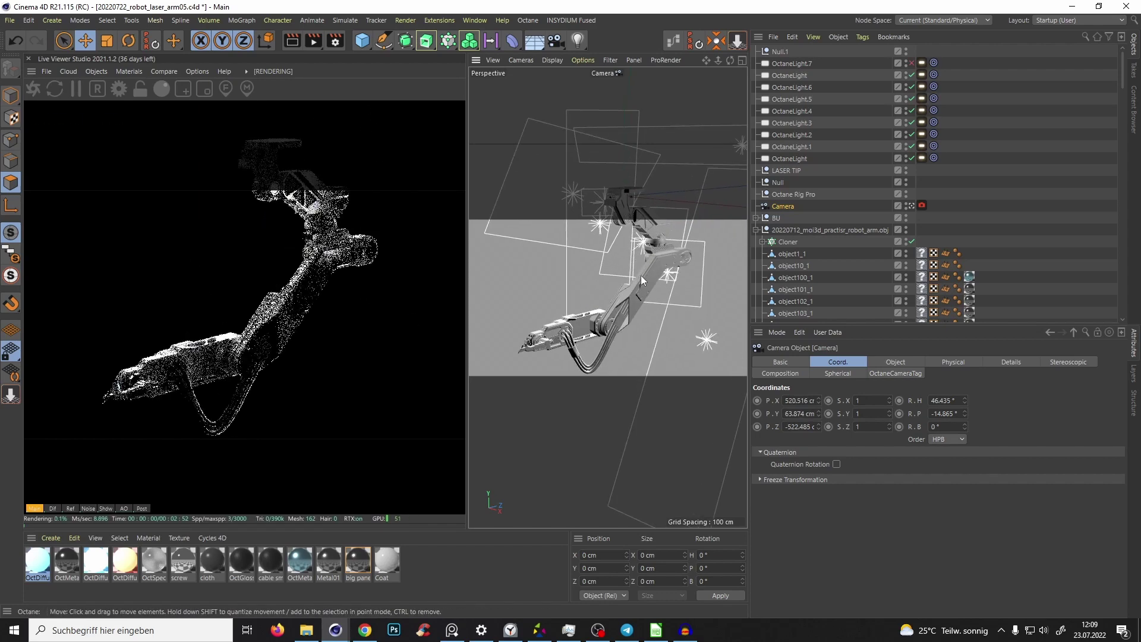
{"action": "middle_click_drag", "start_coordinate": [641, 276], "coordinate": [655, 256], "text": "alt"}
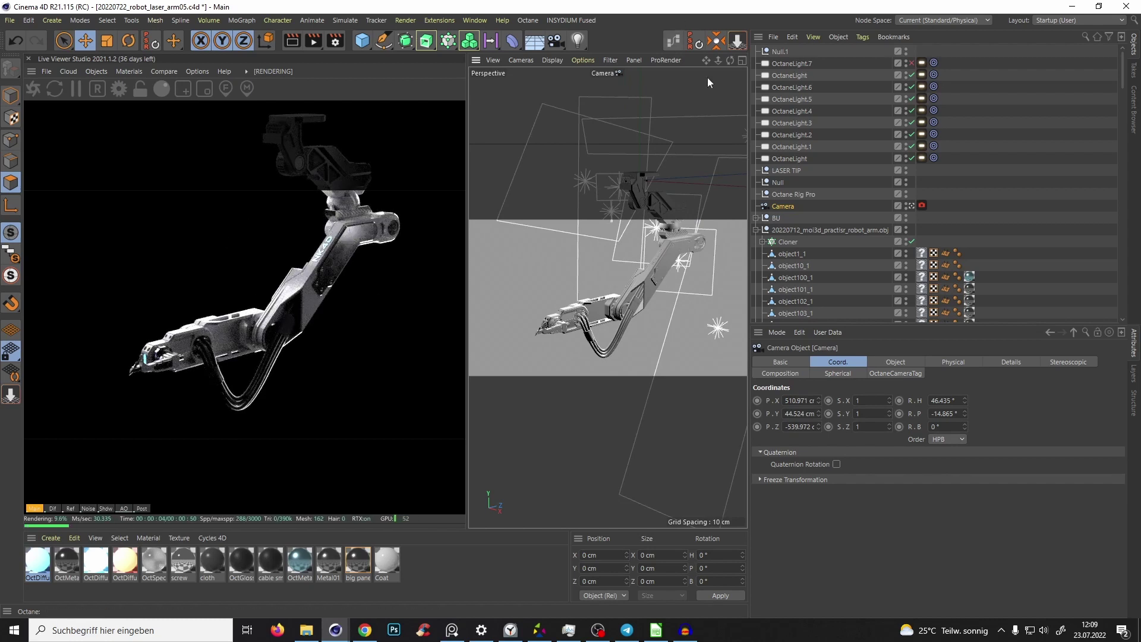
Step: Group all the Octane lights under a null named OG and hide the group in the editor and renderer
{"action": "left_click", "coordinate": [787, 64]}
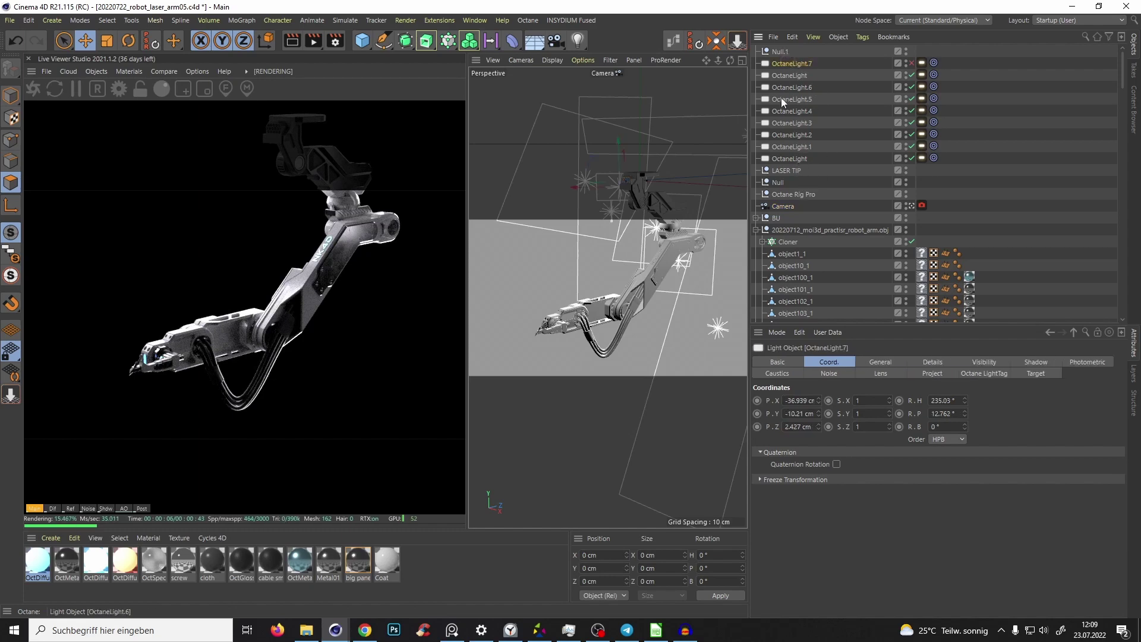
{"action": "left_click", "coordinate": [790, 159], "text": "shift"}
{"action": "key", "text": "alt+g"}
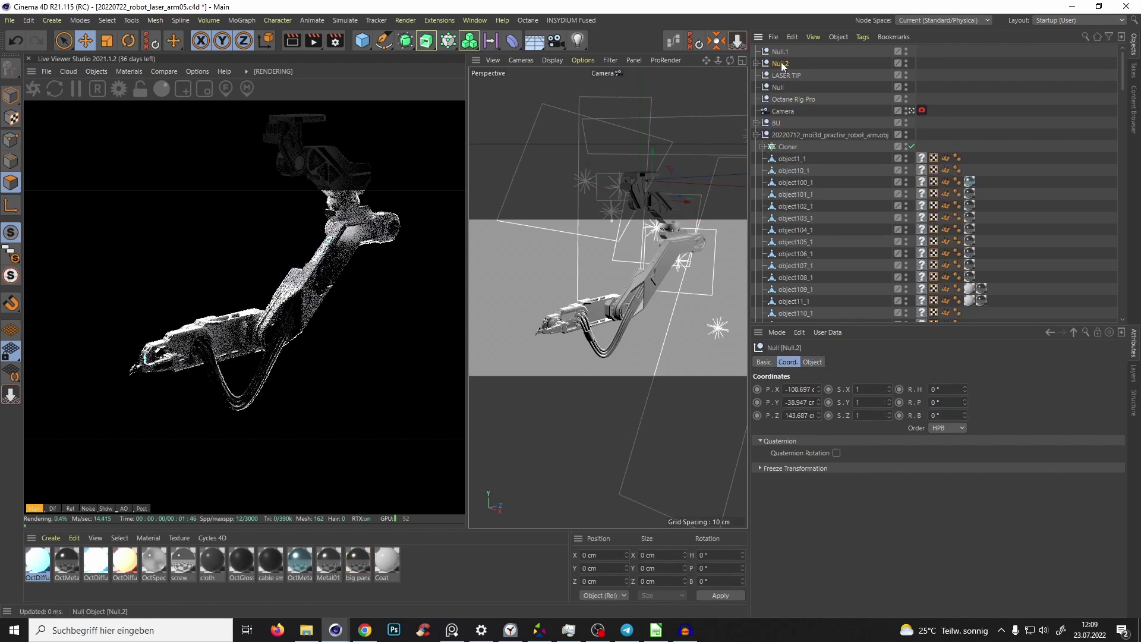
{"action": "double_click", "coordinate": [782, 63]}
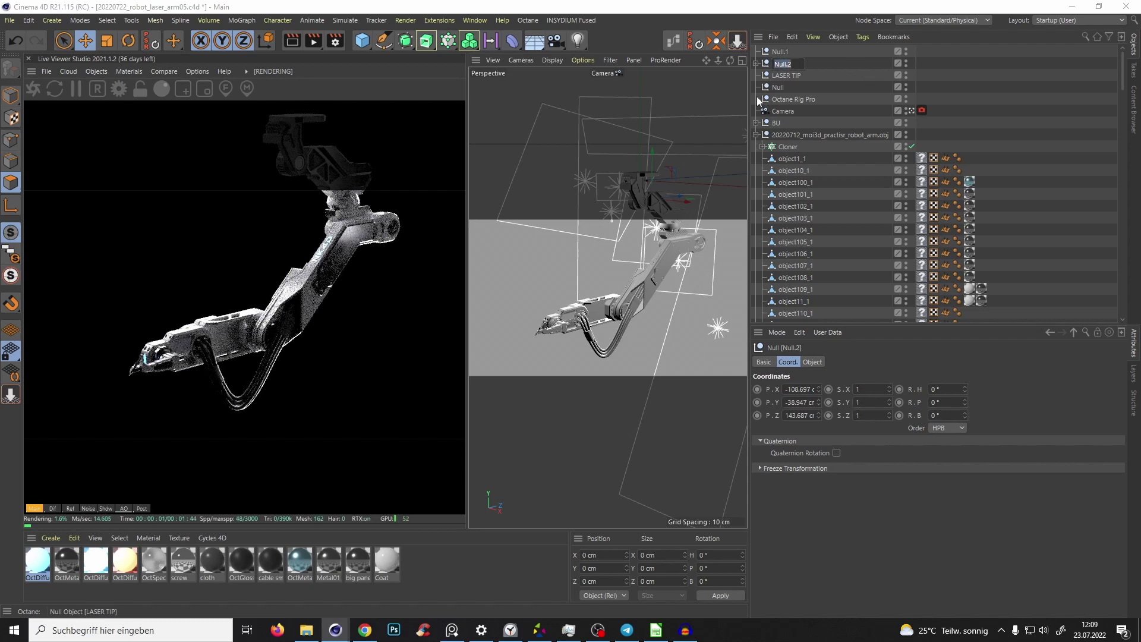
{"action": "type", "text": "OG"}
{"action": "key", "text": "Return"}
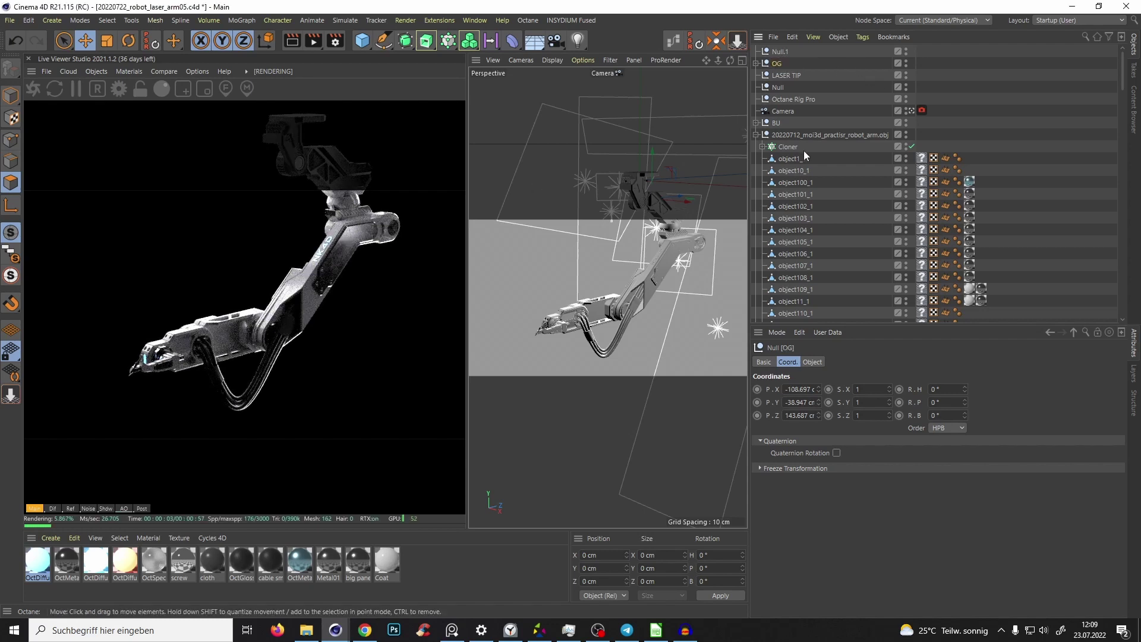
{"action": "left_click", "coordinate": [905, 63], "text": "alt"}
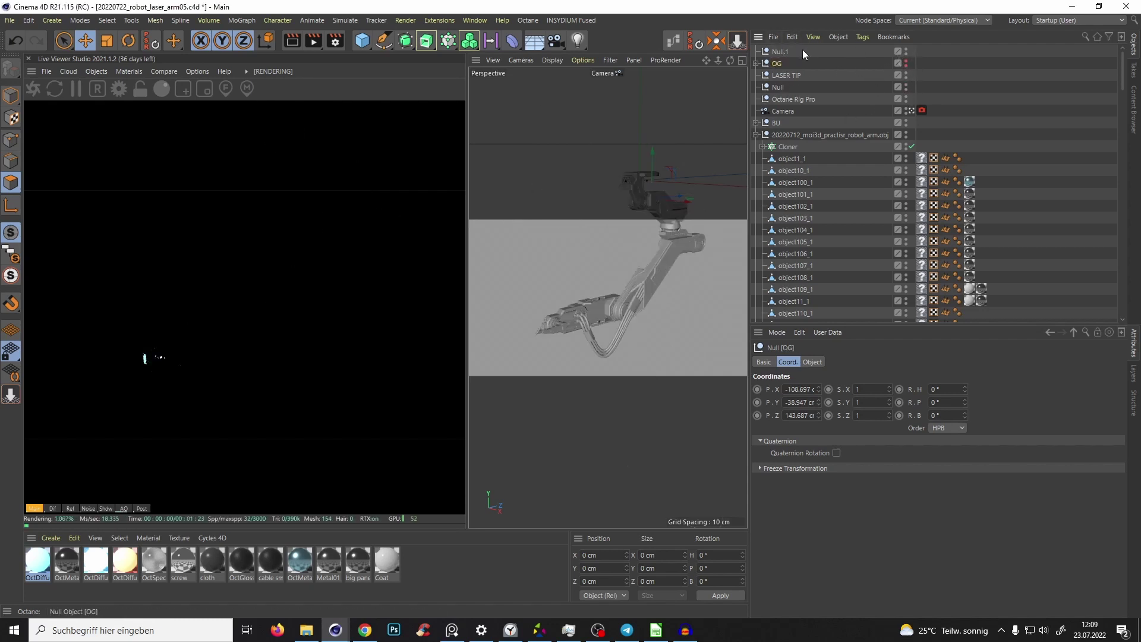
Step: Raise the HDRI power of Octane Rig Pro to about 0.56
{"action": "left_click", "coordinate": [782, 52]}
{"action": "left_click_drag", "start_coordinate": [621, 267], "coordinate": [644, 287]}
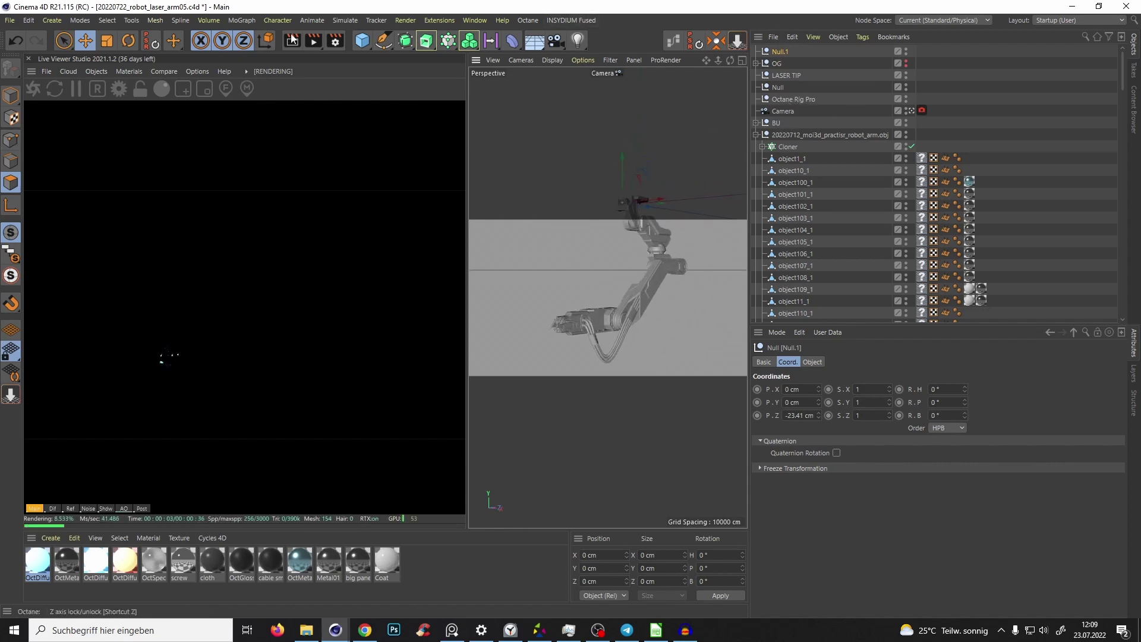
{"action": "left_click", "coordinate": [778, 99]}
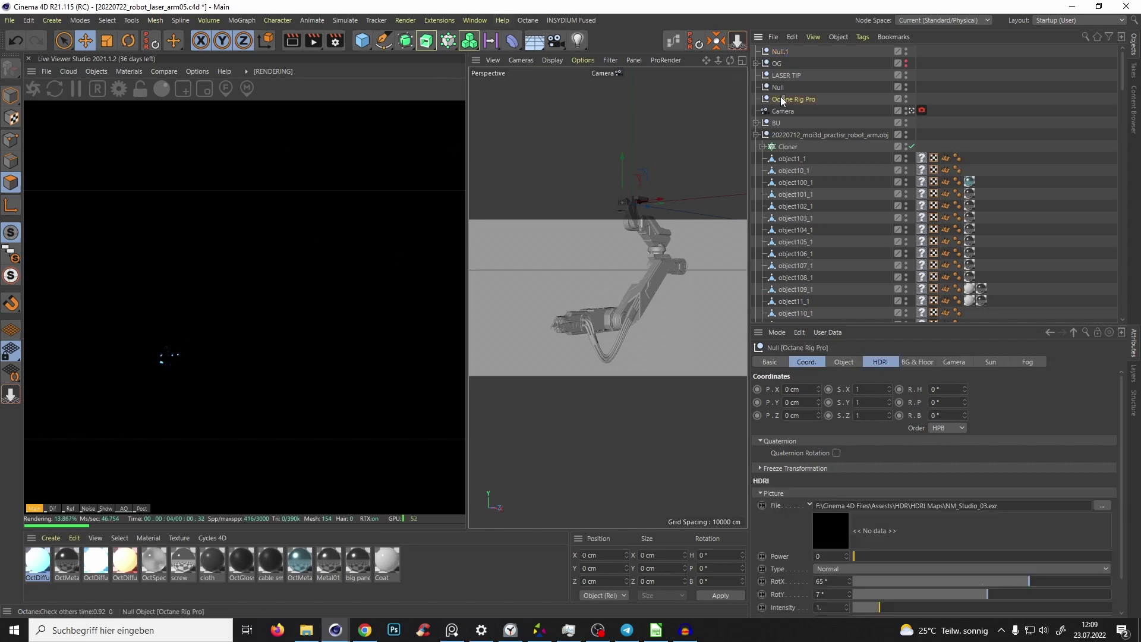
{"action": "left_click", "coordinate": [868, 557]}
Step: Compare the arm's lighting with and without the HDRI by undoing and redoing the power change
{"action": "scroll", "coordinate": [661, 284], "scroll_direction": "up", "scroll_amount": 2}
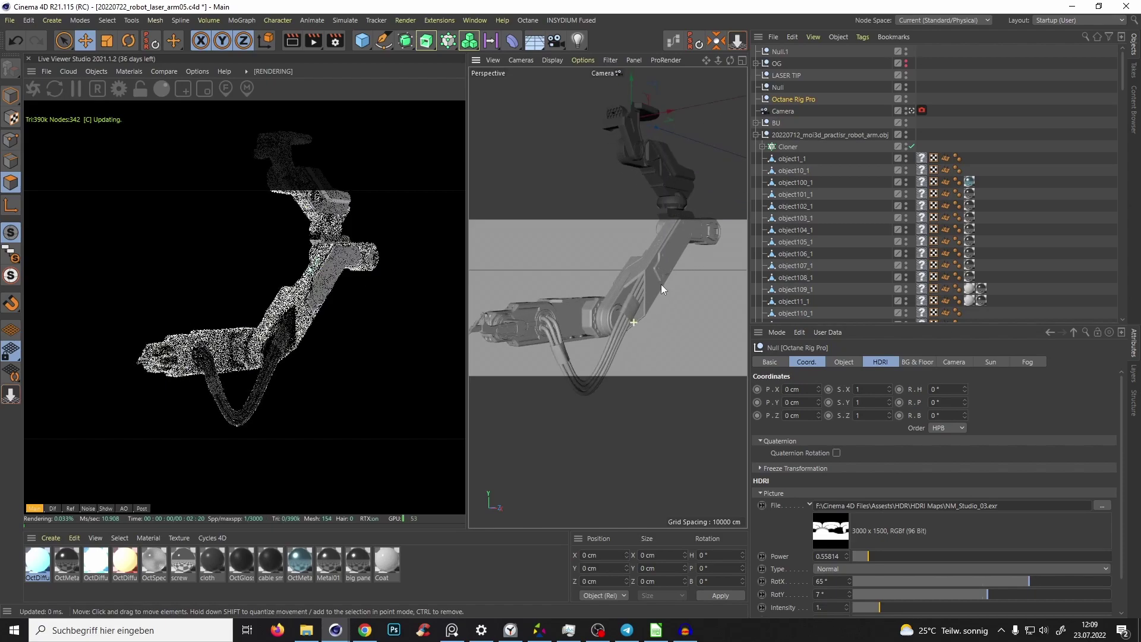
{"action": "scroll", "coordinate": [633, 300], "scroll_direction": "up", "scroll_amount": 3}
{"action": "scroll", "coordinate": [619, 323], "scroll_direction": "down", "scroll_amount": 5}
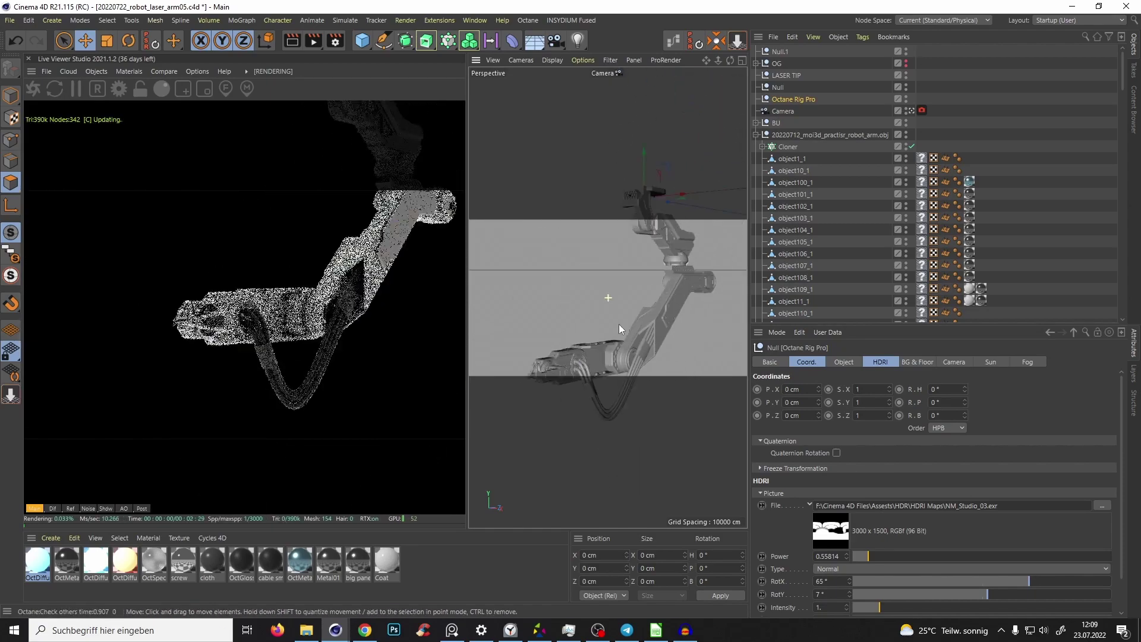
{"action": "scroll", "coordinate": [619, 323], "scroll_direction": "down", "scroll_amount": 2}
{"action": "middle_click_drag", "start_coordinate": [660, 287], "coordinate": [643, 265], "text": "alt"}
{"action": "key", "text": "ctrl+z"}
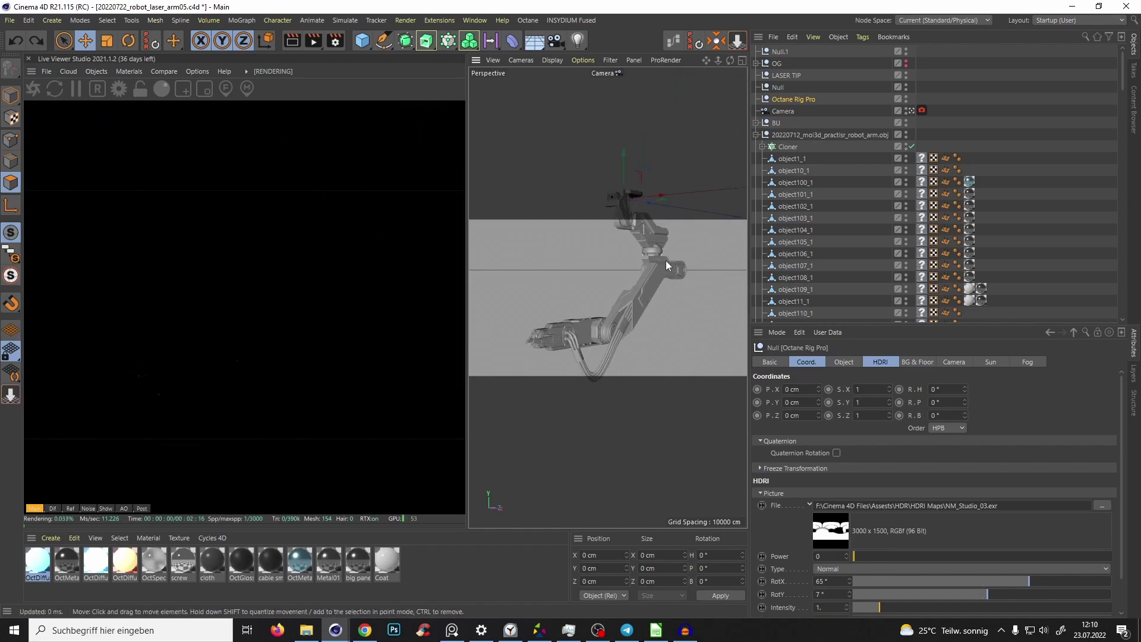
{"action": "key", "text": "ctrl+y"}
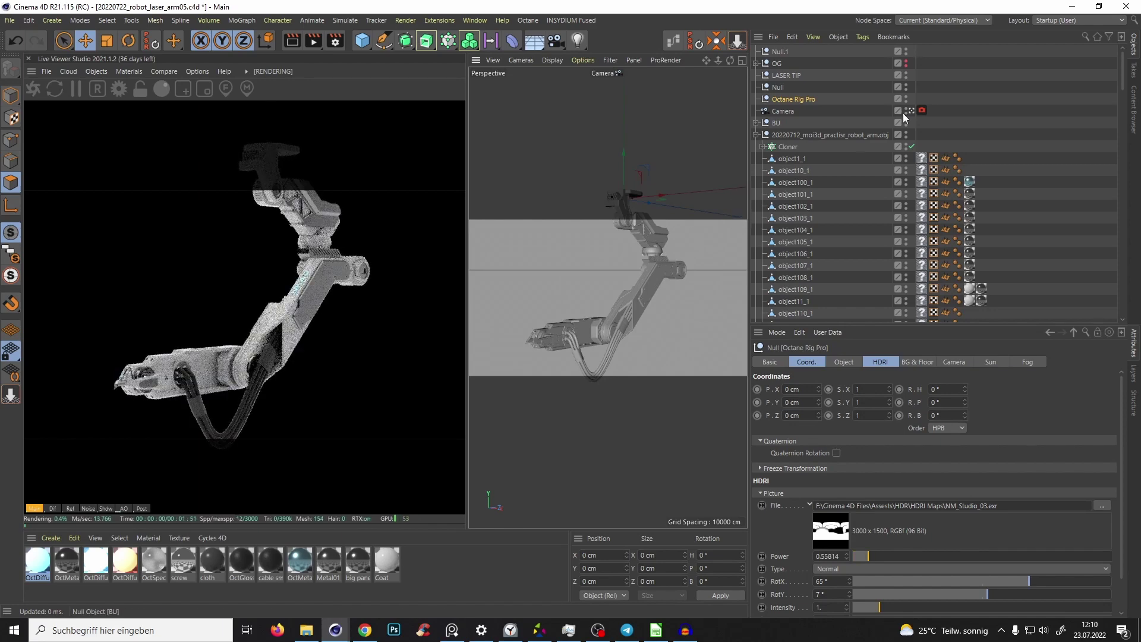
{"action": "scroll", "coordinate": [633, 312], "scroll_direction": "up", "scroll_amount": 2}
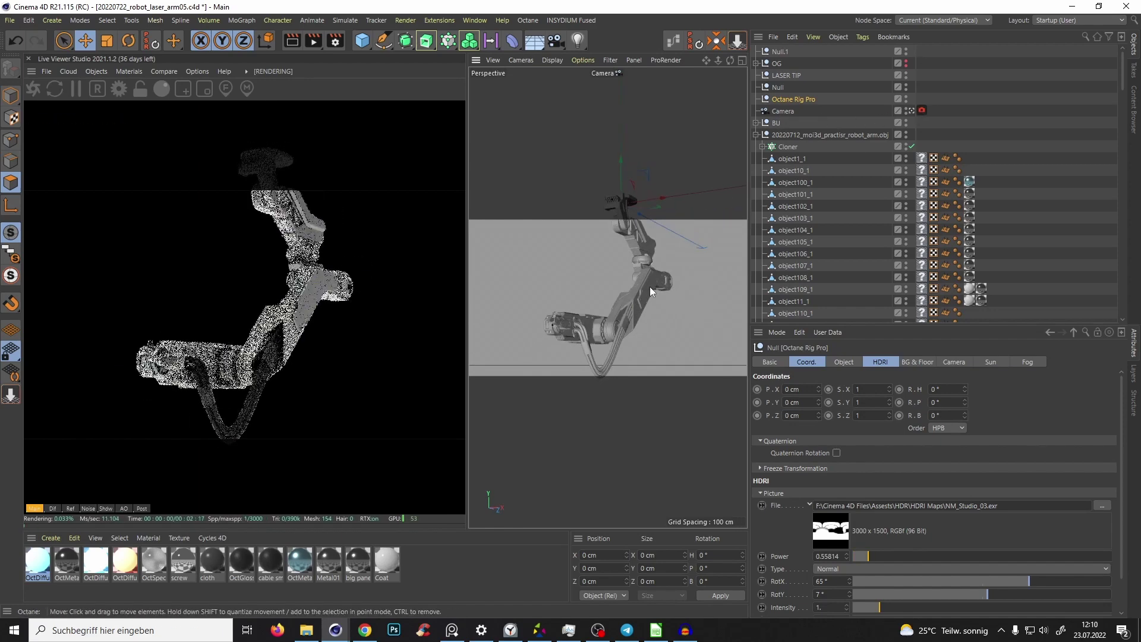
{"action": "scroll", "coordinate": [650, 286], "scroll_direction": "down", "scroll_amount": 2}
Step: Show the Camera's object properties and orbit it to view the robot arm from slightly above
{"action": "left_click", "coordinate": [783, 112]}
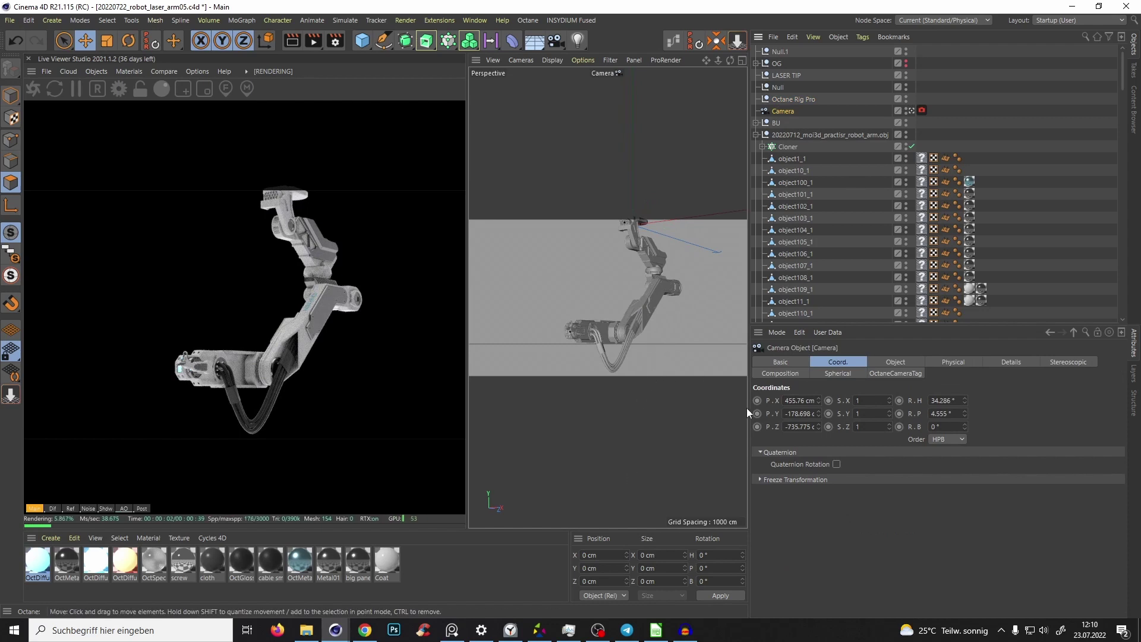
{"action": "left_click", "coordinate": [895, 362]}
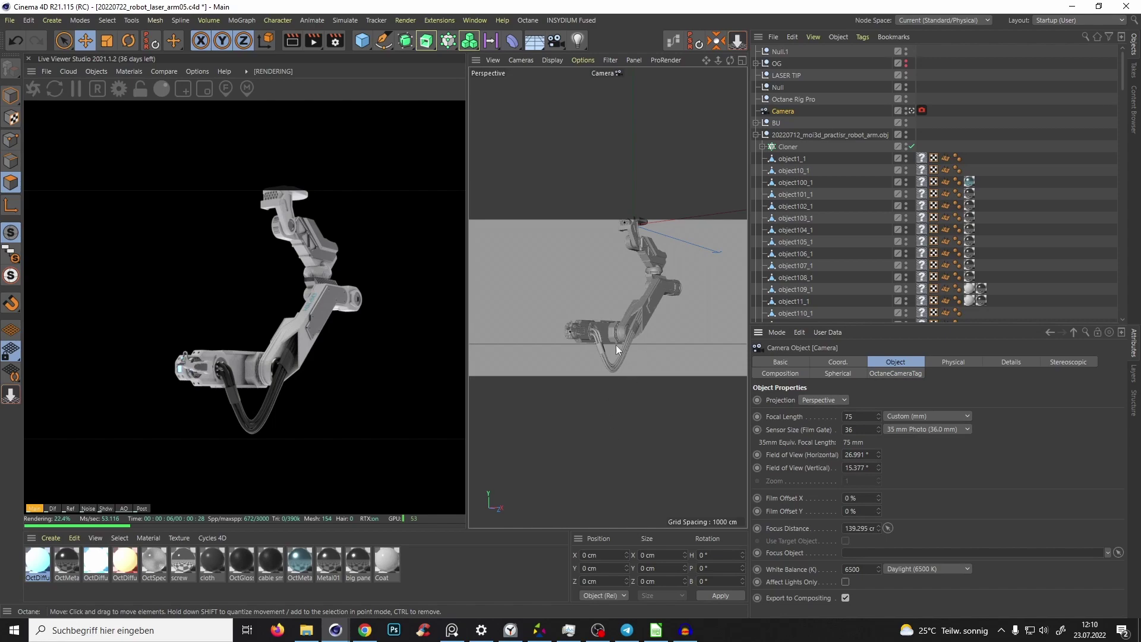
{"action": "left_click_drag", "start_coordinate": [616, 350], "coordinate": [611, 283], "text": "alt"}
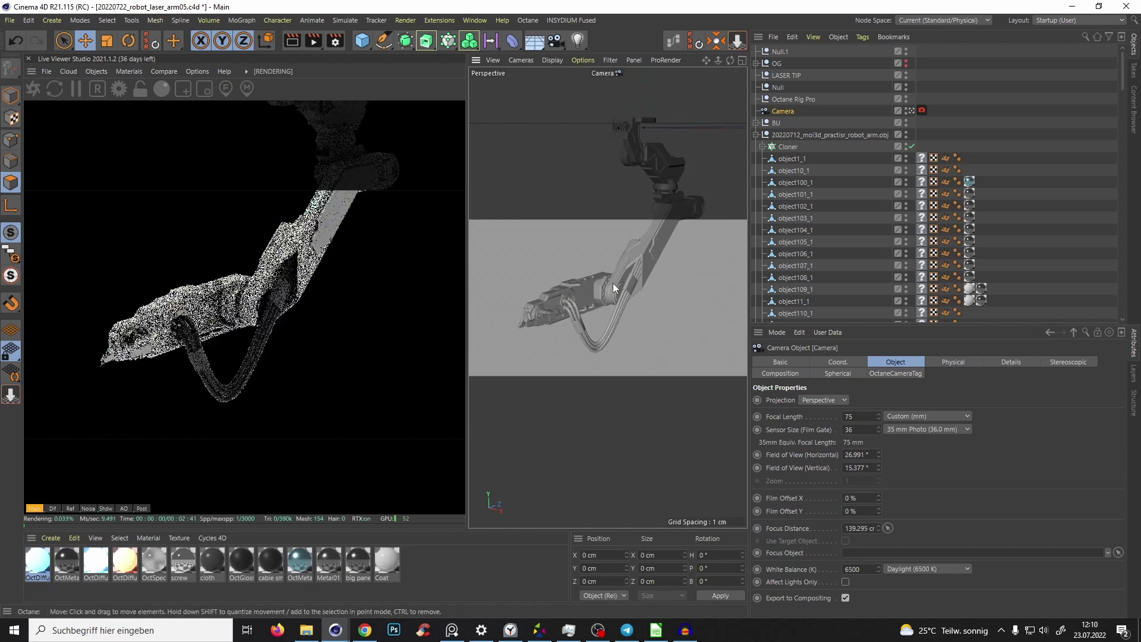
{"action": "left_click_drag", "start_coordinate": [567, 312], "coordinate": [588, 284], "text": "alt"}
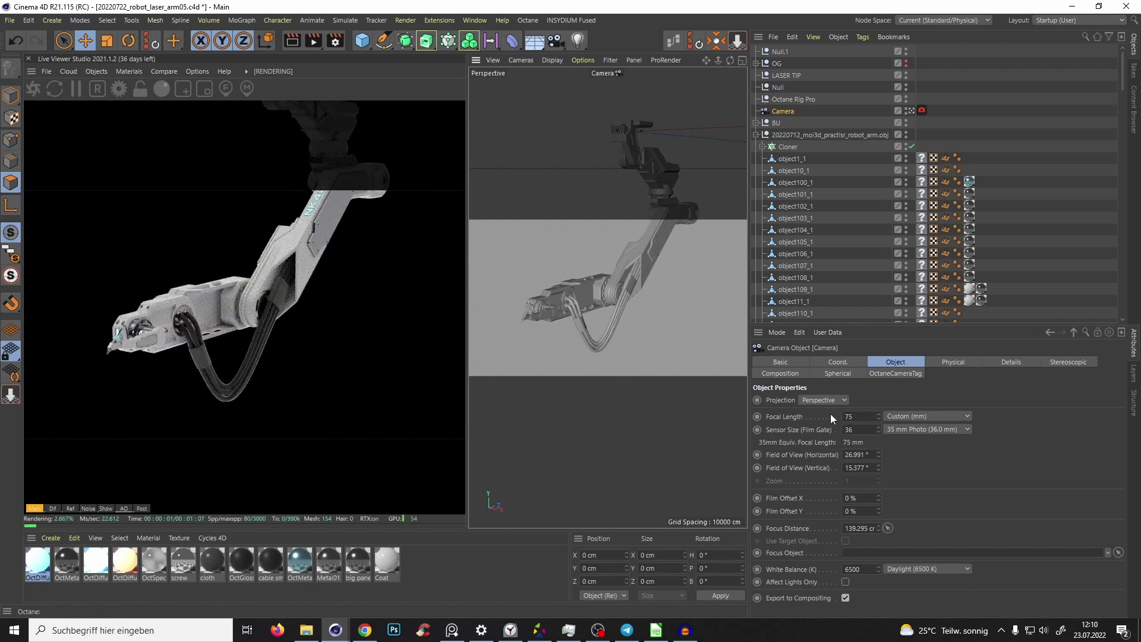
Step: Try a focal length of 2 mm on the camera
{"action": "left_click", "coordinate": [859, 417]}
{"action": "type", "text": "2"}
{"action": "key", "text": "Return"}
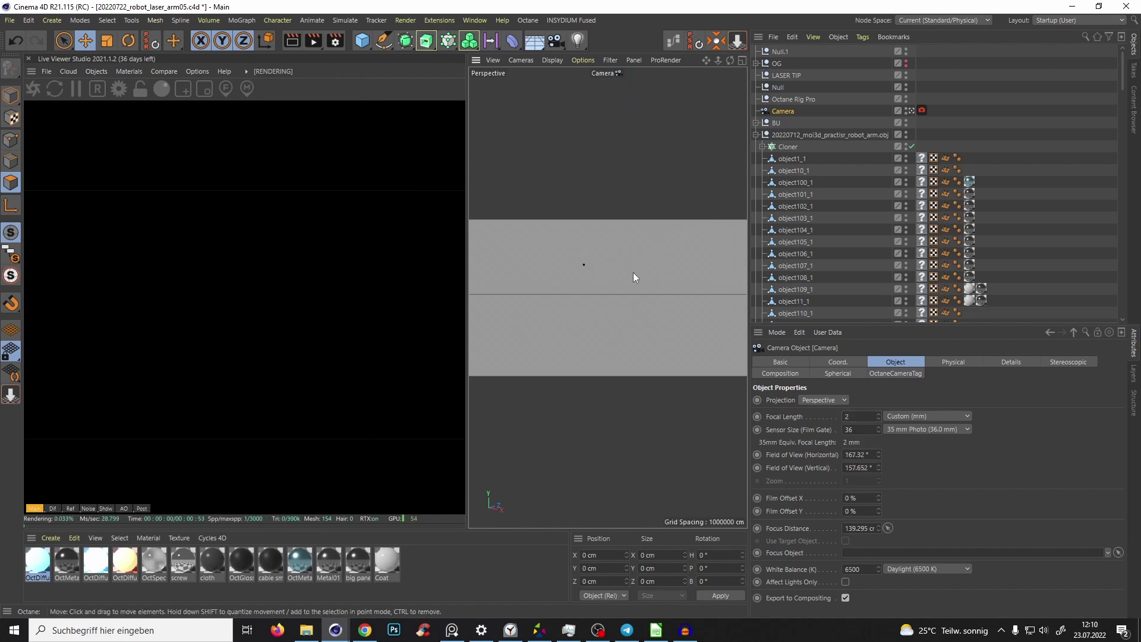
Step: Set the camera's focal length to 100 mm and reframe the whole robot arm
{"action": "left_click", "coordinate": [856, 416]}
{"action": "type", "text": "100"}
{"action": "key", "text": "Return"}
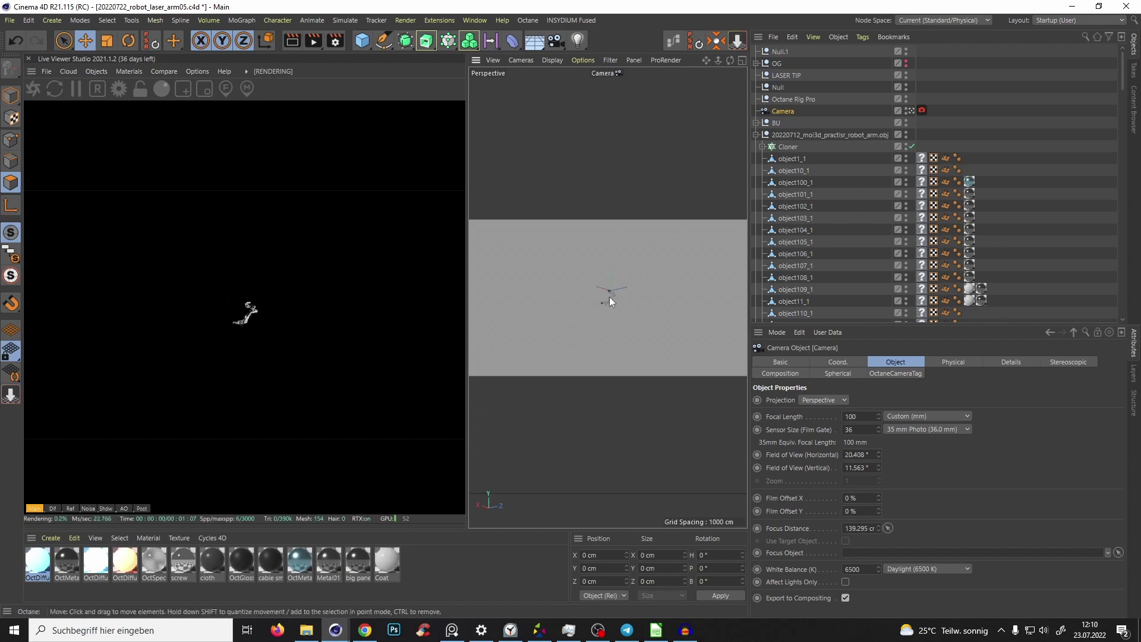
{"action": "scroll", "coordinate": [608, 297], "scroll_direction": "up", "scroll_amount": 10}
{"action": "left_click_drag", "start_coordinate": [651, 326], "coordinate": [585, 306], "text": "alt"}
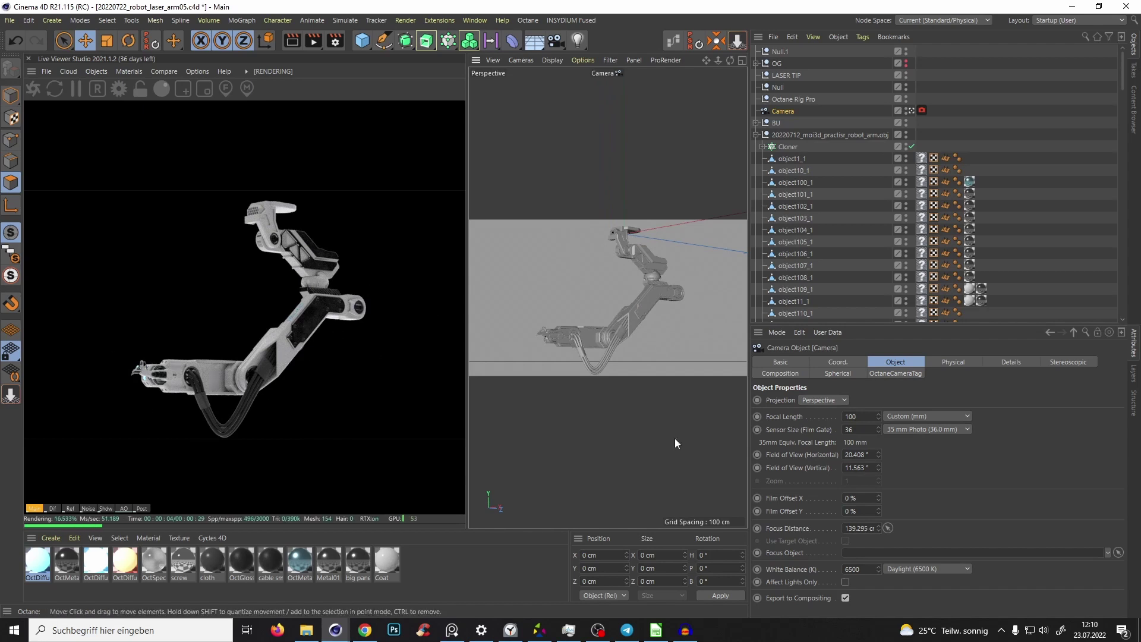
Step: Try a focal length of 25 mm on the camera
{"action": "left_click", "coordinate": [862, 416]}
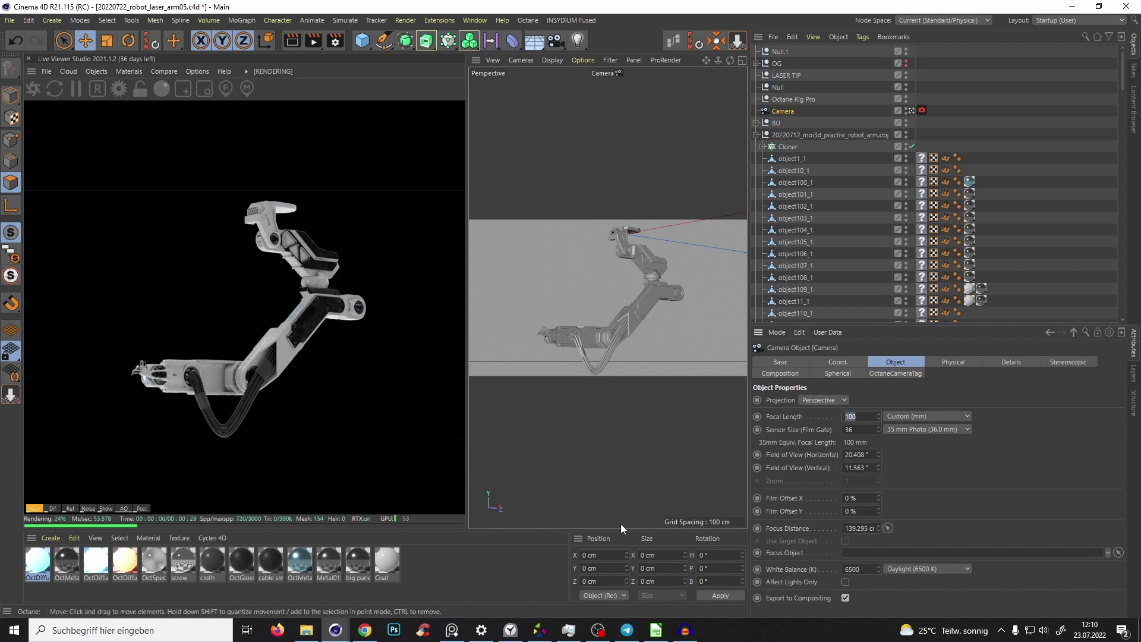
{"action": "type", "text": "25"}
{"action": "key", "text": "Return"}
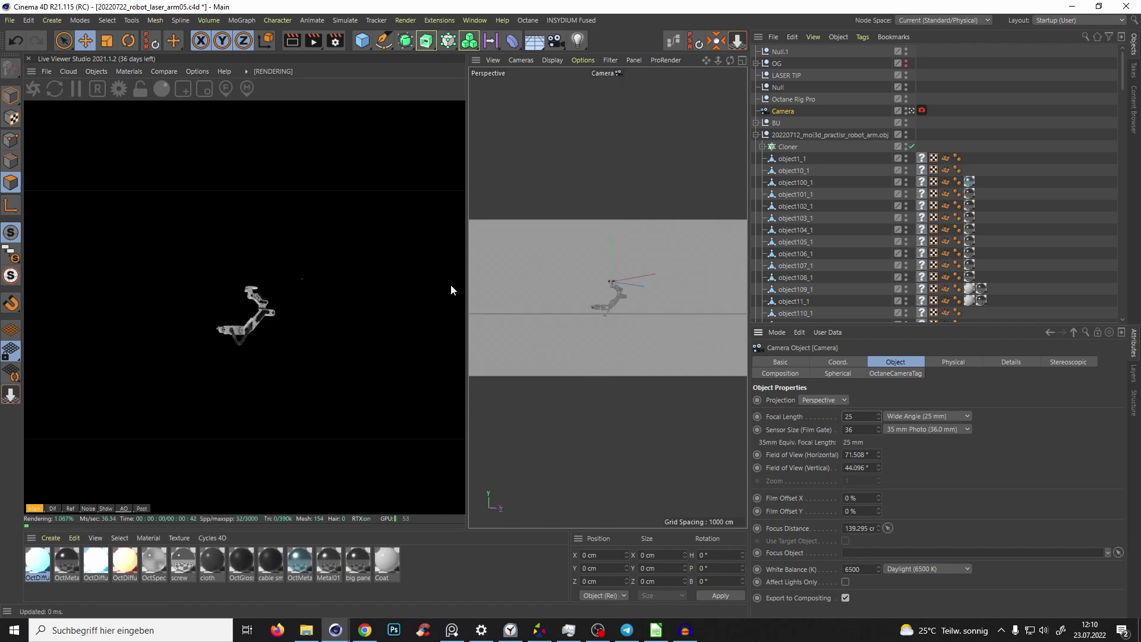
Step: Set the camera's focal length to 20 mm and reframe the robot arm closer from an angled view
{"action": "left_click", "coordinate": [862, 416]}
{"action": "type", "text": "20"}
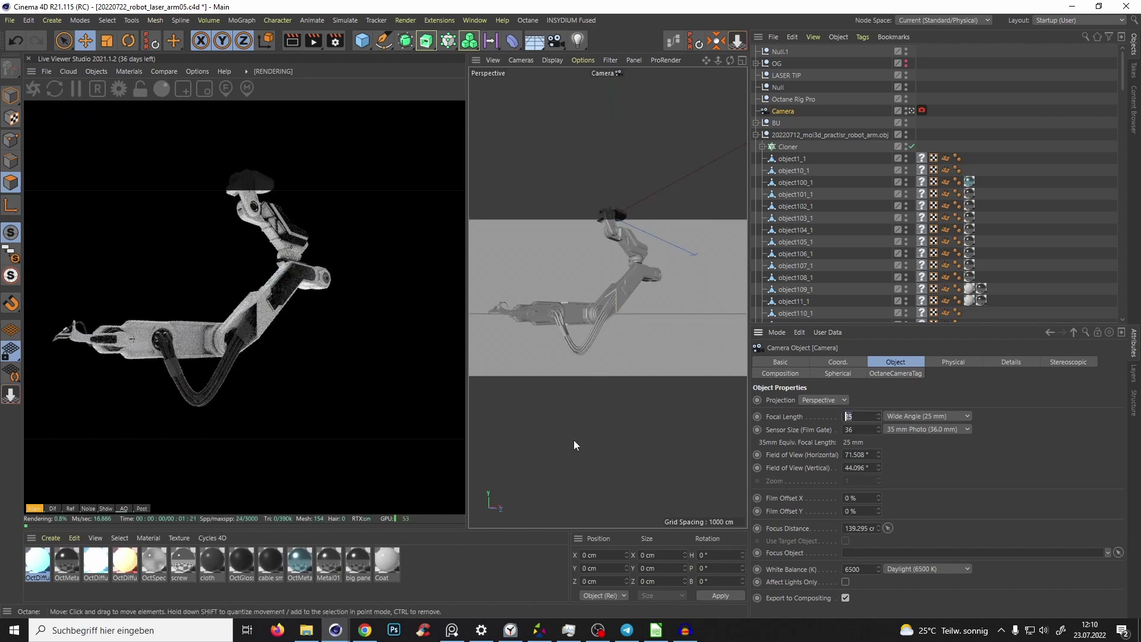
{"action": "key", "text": "Return"}
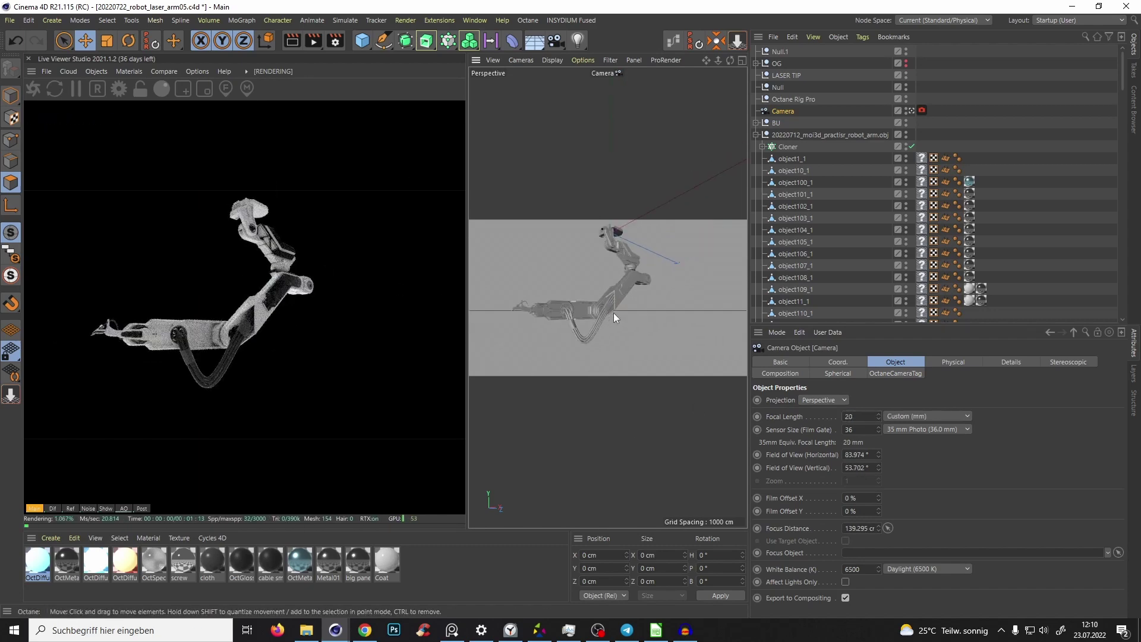
{"action": "scroll", "coordinate": [613, 312], "scroll_direction": "up", "scroll_amount": 5}
{"action": "scroll", "coordinate": [607, 300], "scroll_direction": "down", "scroll_amount": 5}
{"action": "left_click_drag", "start_coordinate": [612, 312], "coordinate": [583, 351], "text": "alt"}
{"action": "scroll", "coordinate": [623, 300], "scroll_direction": "up", "scroll_amount": 4}
{"action": "scroll", "coordinate": [626, 294], "scroll_direction": "down", "scroll_amount": 2}
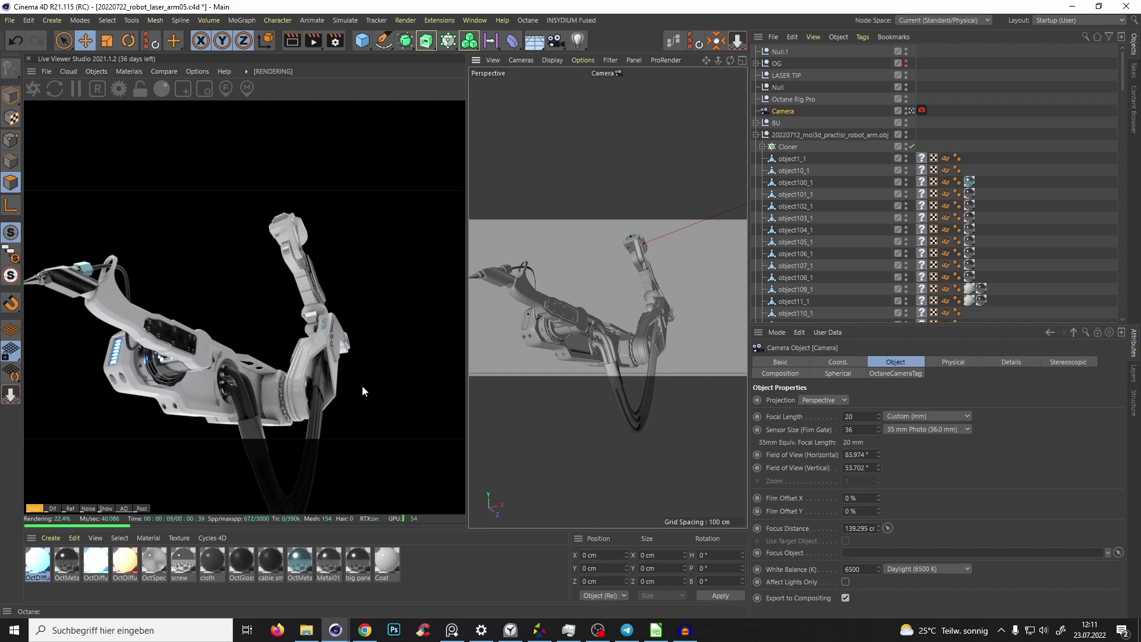
Step: Orbit the camera around to a head-on view that frames the whole robot arm
{"action": "left_click_drag", "start_coordinate": [559, 355], "coordinate": [600, 313], "text": "alt"}
{"action": "right_click_drag", "start_coordinate": [600, 312], "coordinate": [628, 336], "text": "alt"}
{"action": "mouse_move", "coordinate": [629, 336]}
{"action": "left_mouse_down", "text": "alt"}
{"action": "mouse_move", "coordinate": [662, 333]}
{"action": "mouse_move", "coordinate": [623, 337]}
{"action": "left_mouse_up", "text": "alt"}
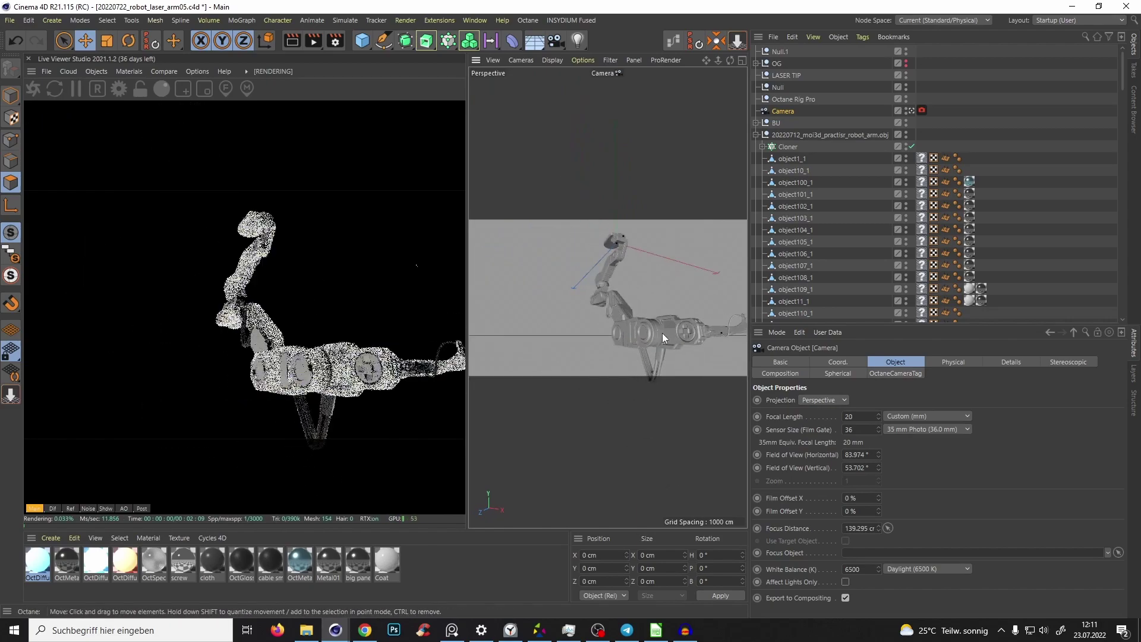
{"action": "right_click_drag", "start_coordinate": [623, 337], "coordinate": [629, 323], "text": "alt"}
{"action": "scroll", "coordinate": [626, 326], "scroll_direction": "down", "scroll_amount": 5}
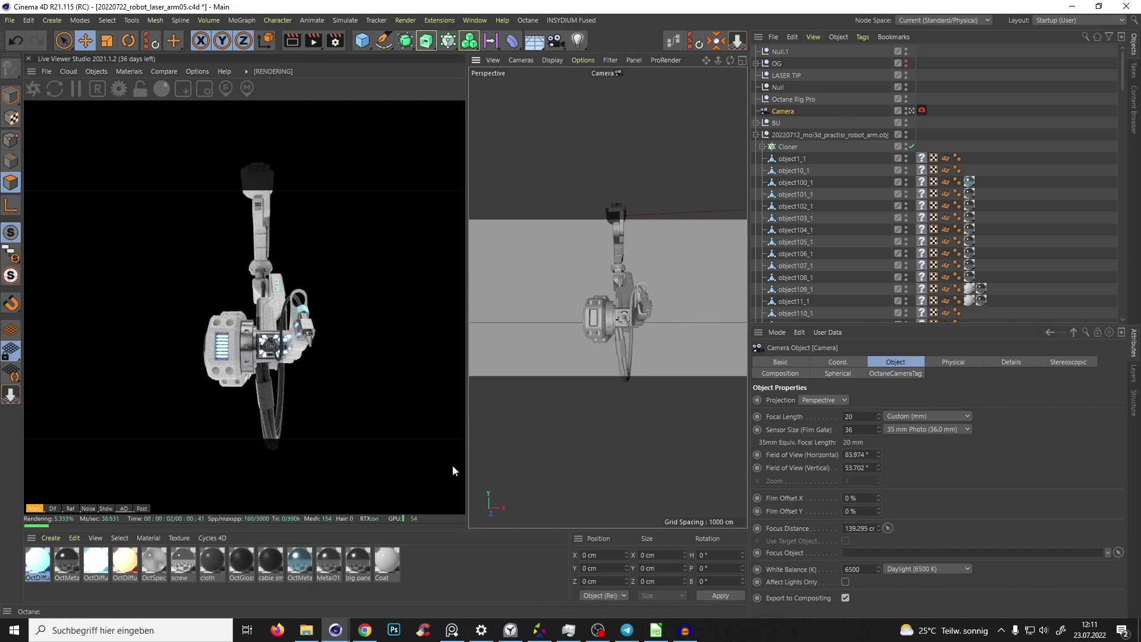
Step: Set the Octane Rig Pro's HDRI power to 0 and bring the camera closer to the robot arm
{"action": "left_click", "coordinate": [789, 100]}
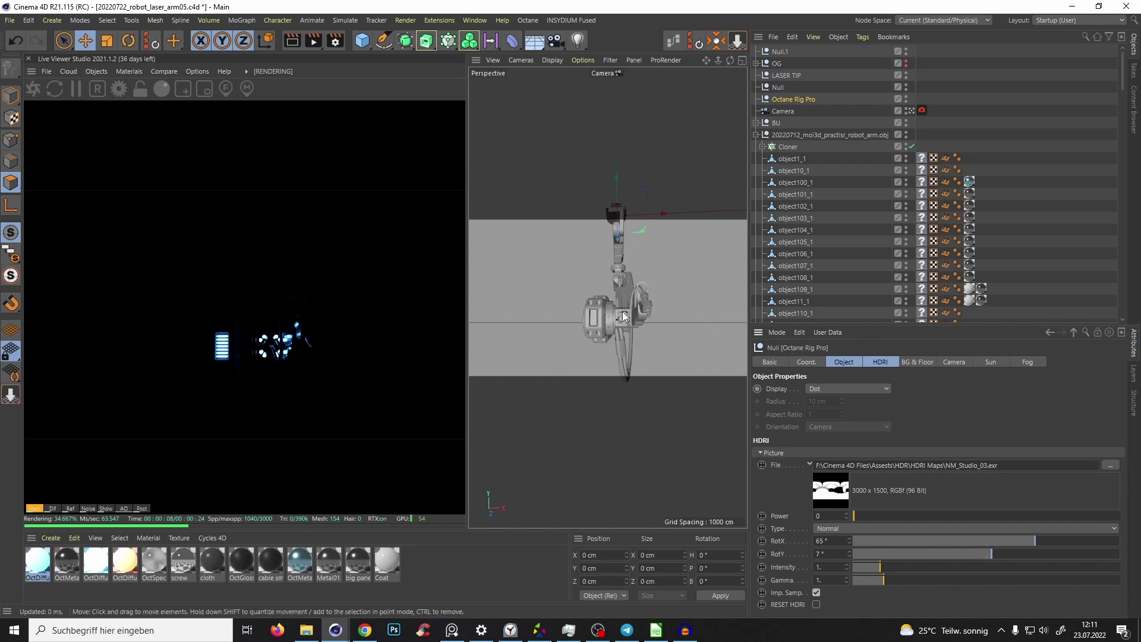
{"action": "scroll", "coordinate": [623, 317], "scroll_direction": "up", "scroll_amount": 3}
{"action": "left_click_drag", "start_coordinate": [646, 298], "coordinate": [617, 308], "text": "alt"}
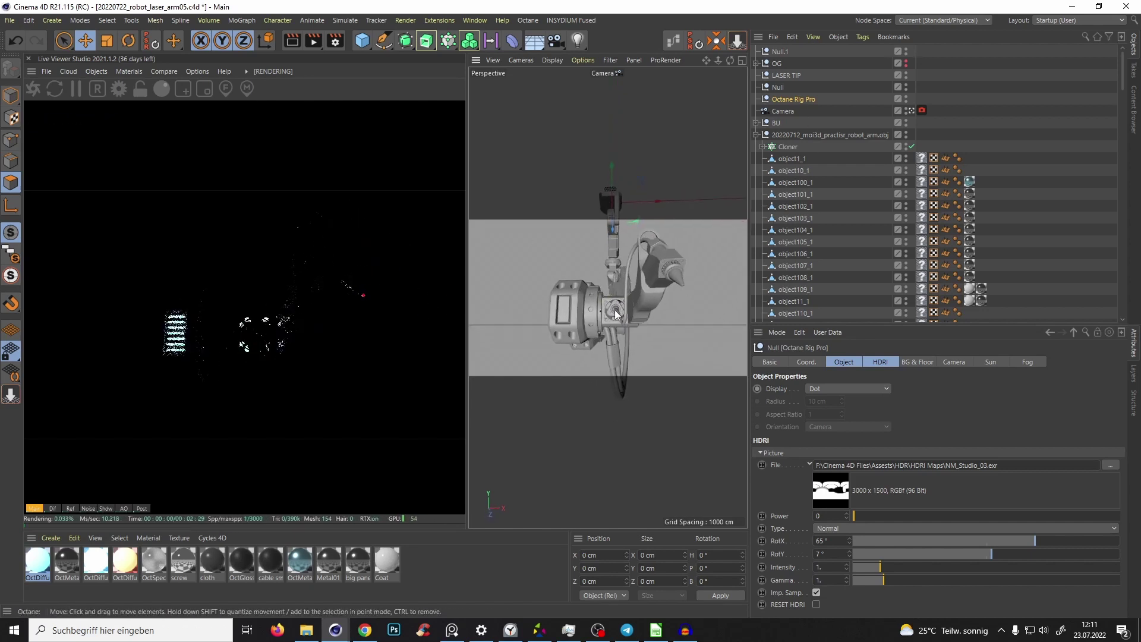
{"action": "scroll", "coordinate": [618, 307], "scroll_direction": "up", "scroll_amount": 3}
{"action": "scroll", "coordinate": [617, 307], "scroll_direction": "down", "scroll_amount": 3}
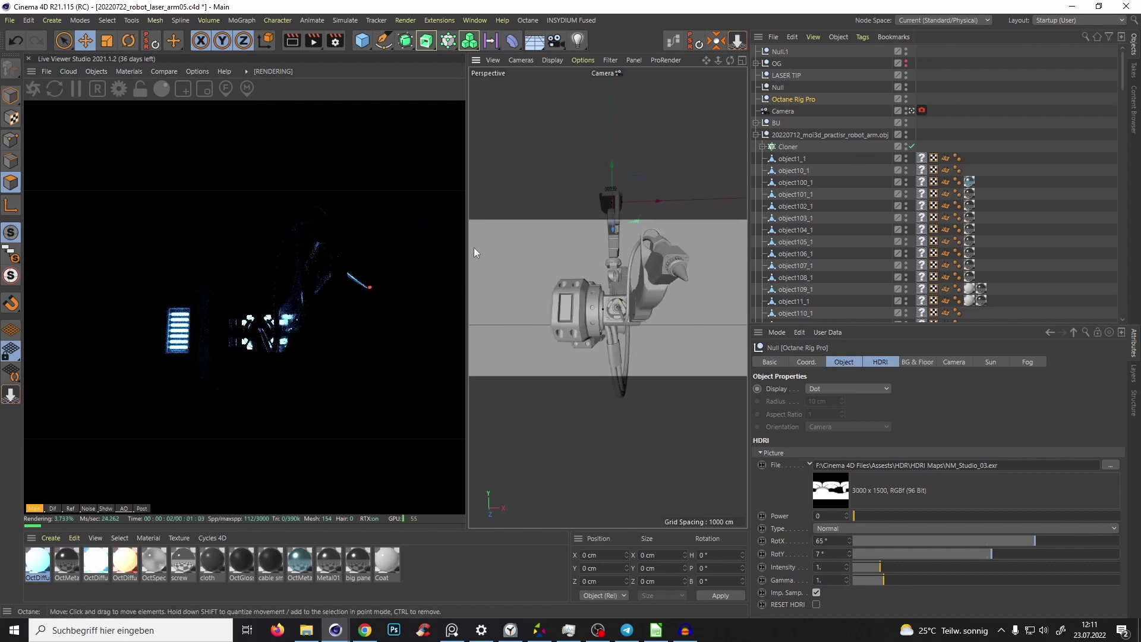
Step: Leave the scene camera's view and add a null placed at the lower part of the robot arm
{"action": "key", "text": "F1"}
{"action": "right_click_drag", "start_coordinate": [597, 293], "coordinate": [569, 325], "text": "alt"}
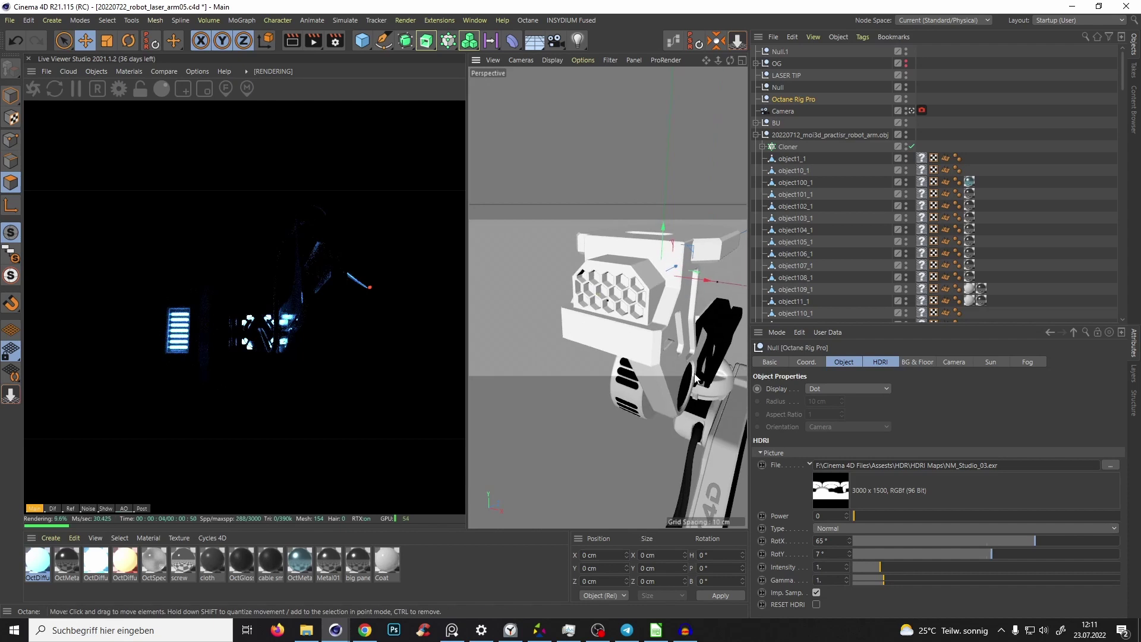
{"action": "right_click_drag", "start_coordinate": [633, 342], "coordinate": [600, 341], "text": "alt"}
{"action": "middle_click_drag", "start_coordinate": [632, 341], "coordinate": [609, 235], "text": "alt"}
{"action": "right_click_drag", "start_coordinate": [609, 235], "coordinate": [576, 234], "text": "alt"}
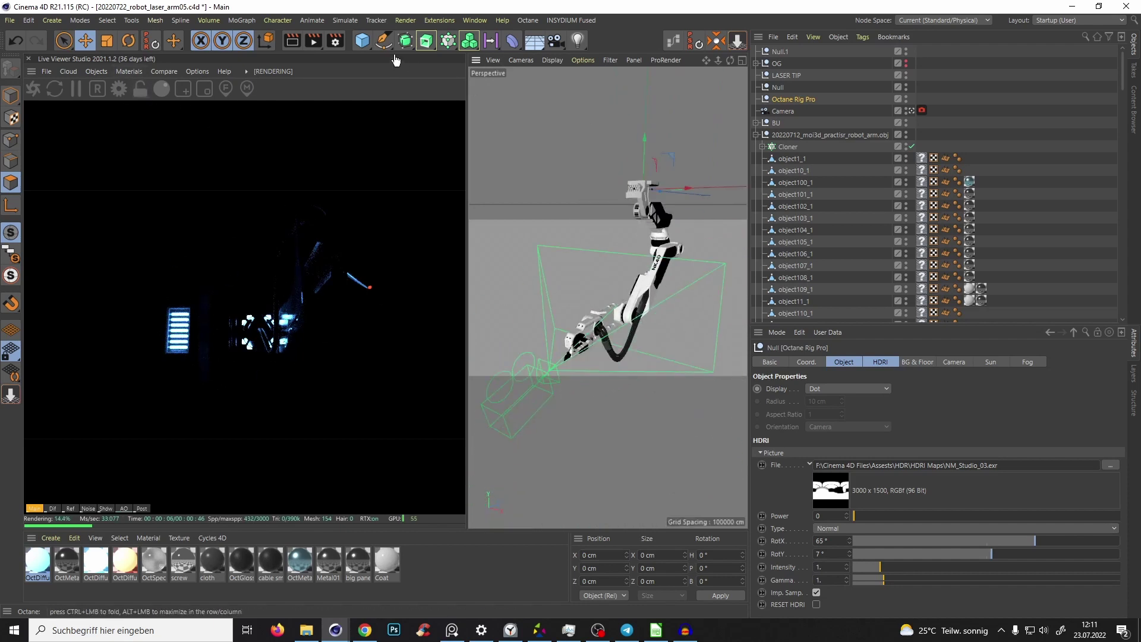
{"action": "left_click_drag", "start_coordinate": [362, 41], "coordinate": [399, 59]}
{"action": "left_click_drag", "start_coordinate": [658, 182], "coordinate": [603, 212], "text": "alt"}
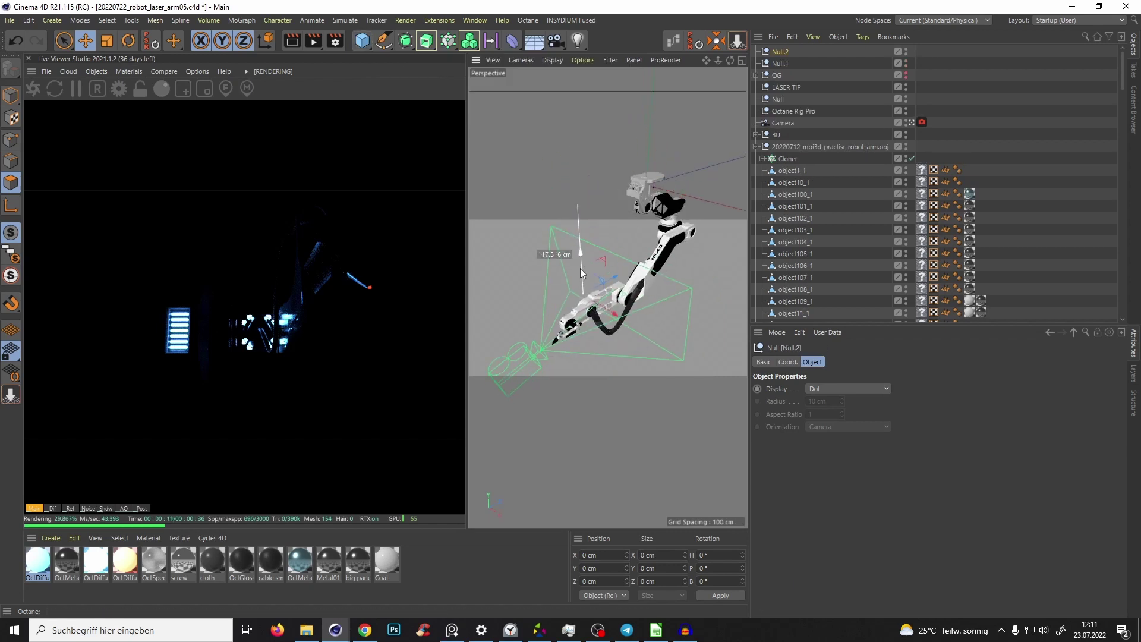
{"action": "mouse_move", "coordinate": [580, 286]}
{"action": "left_mouse_down", "text": "alt"}
{"action": "mouse_move", "coordinate": [650, 211]}
{"action": "mouse_move", "coordinate": [590, 272]}
{"action": "left_mouse_up", "text": "alt"}
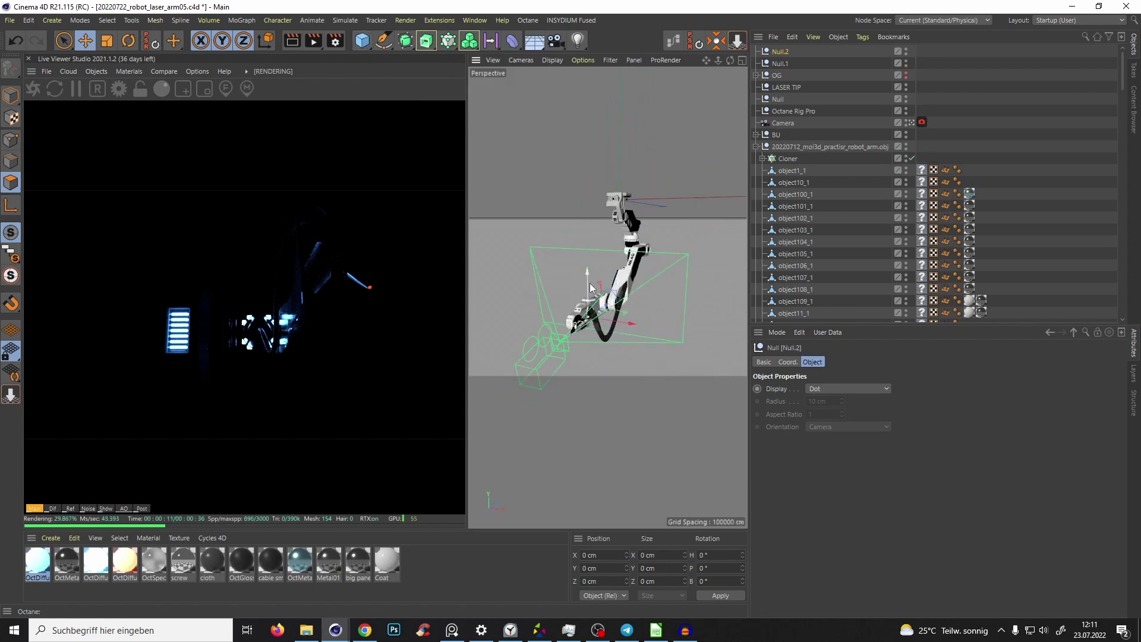
Step: Add an Octane Targetted Arealight and place it beside the robot arm
{"action": "left_click", "coordinate": [118, 72]}
{"action": "mouse_move", "coordinate": [95, 72]}
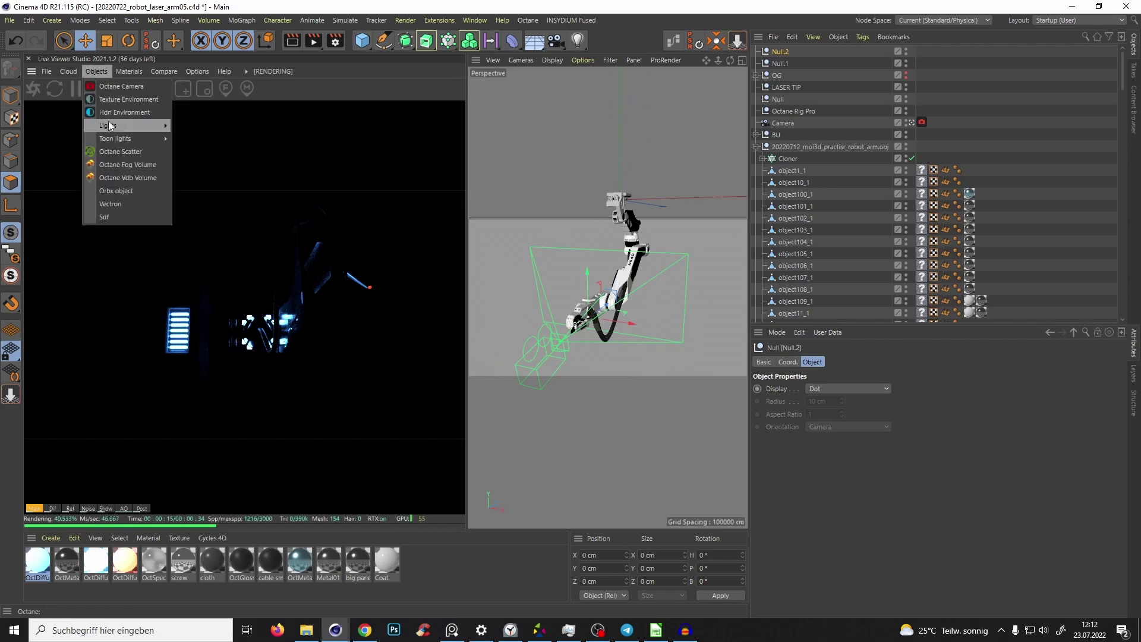
{"action": "mouse_move", "coordinate": [141, 126]}
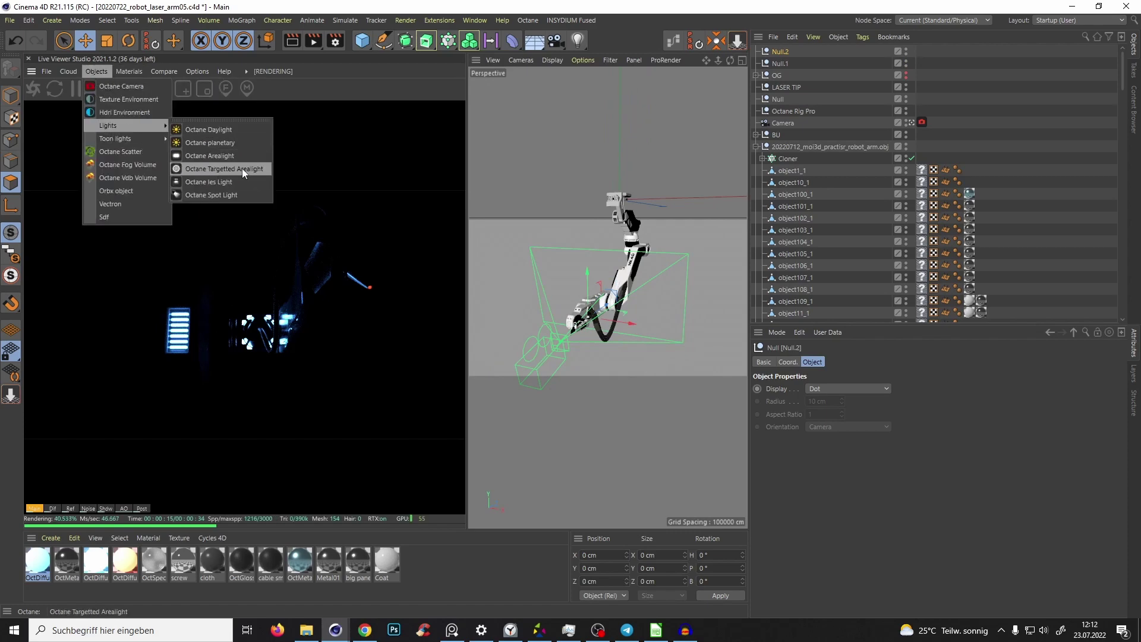
{"action": "left_click", "coordinate": [241, 169]}
{"action": "left_click_drag", "start_coordinate": [655, 286], "coordinate": [548, 252], "text": "alt"}
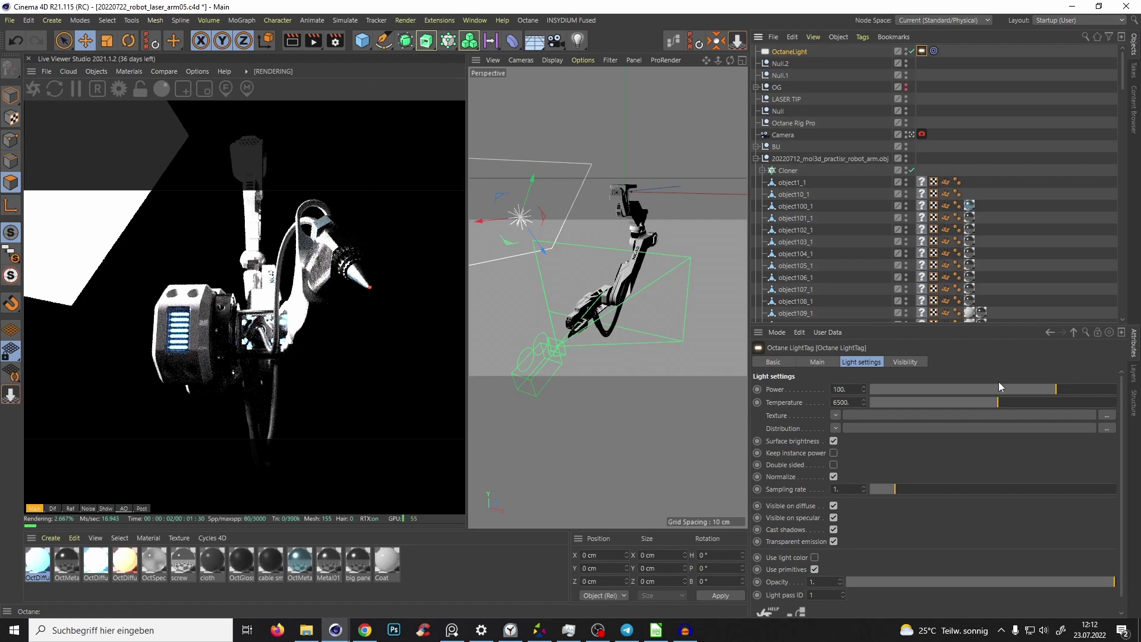
Step: Set the area light's power to about 19 and temperature to about 7754, comparing the render with the light off and on
{"action": "left_click_drag", "start_coordinate": [1052, 390], "coordinate": [1029, 394]}
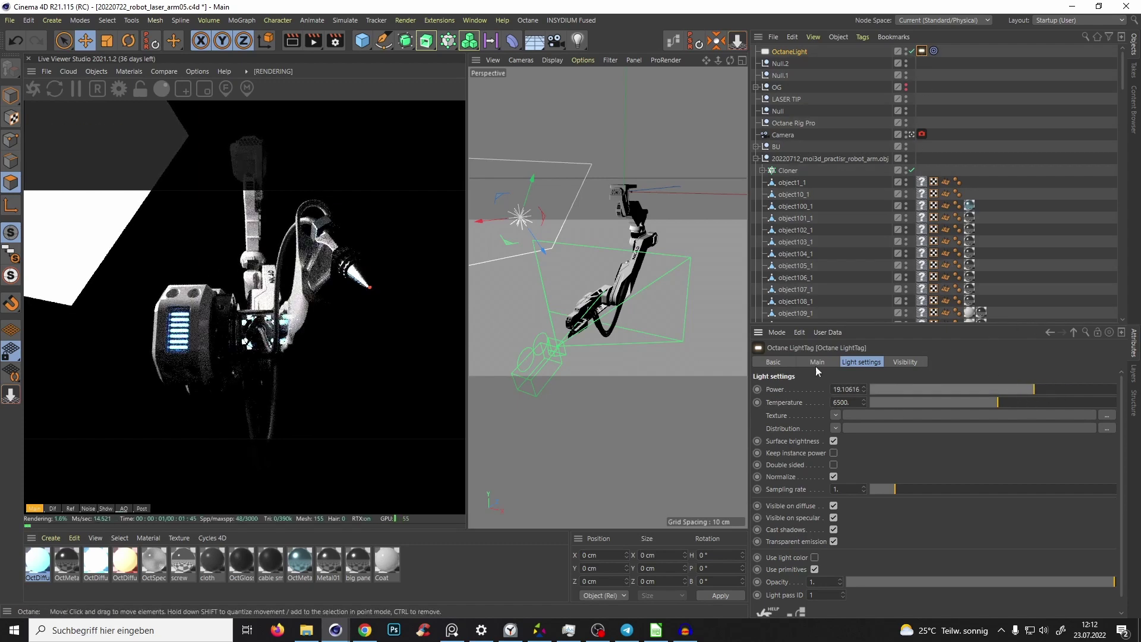
{"action": "left_click_drag", "start_coordinate": [999, 402], "coordinate": [1025, 401]}
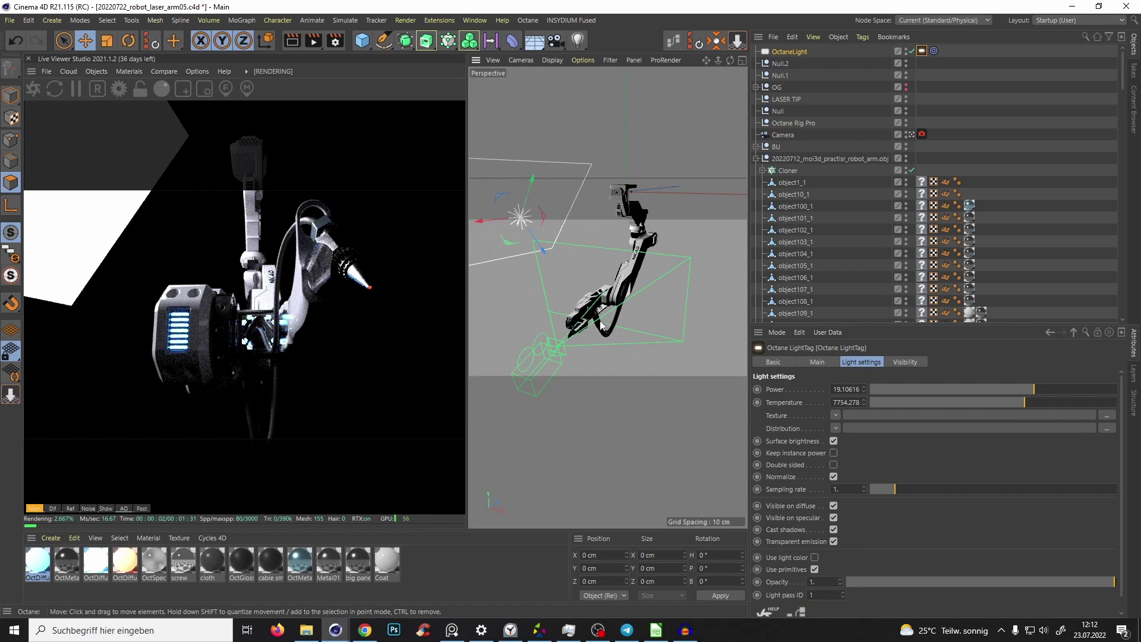
{"action": "left_click", "coordinate": [912, 51]}
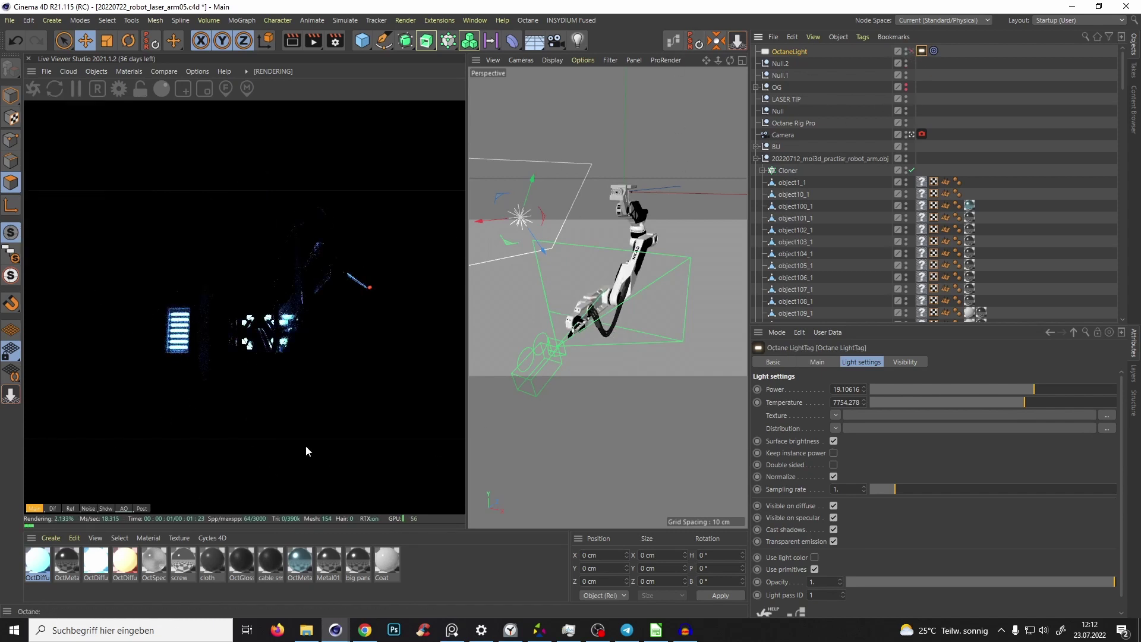
{"action": "left_click", "coordinate": [910, 52]}
Step: Move the area light above the robot arm and lower its power to about 12.7
{"action": "left_click_drag", "start_coordinate": [529, 195], "coordinate": [603, 119]}
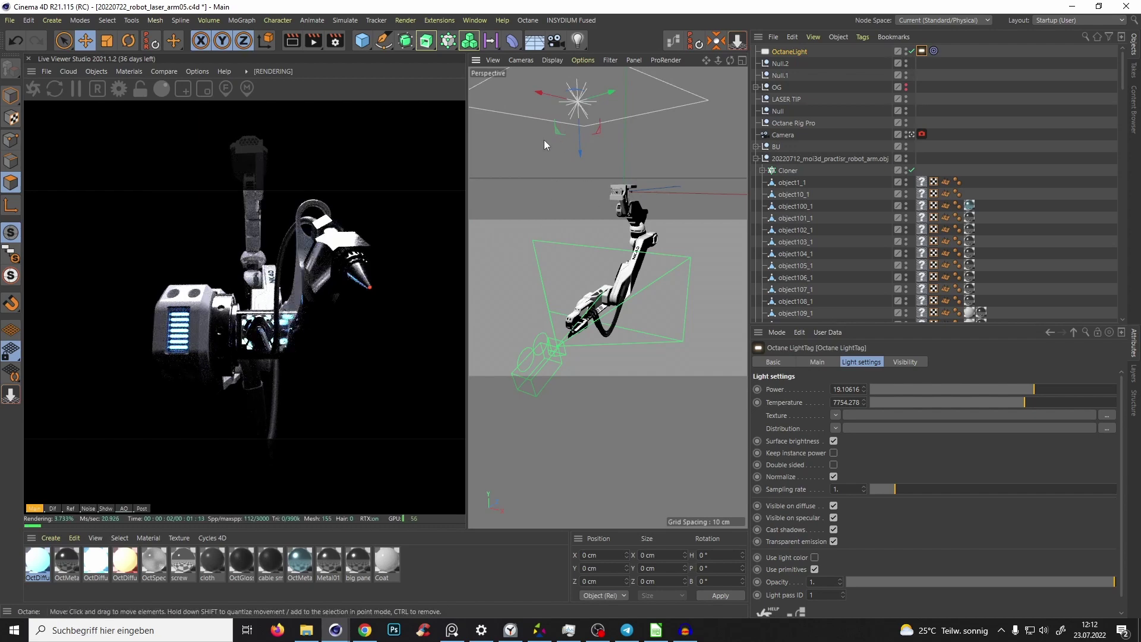
{"action": "left_click_drag", "start_coordinate": [579, 136], "coordinate": [581, 155]}
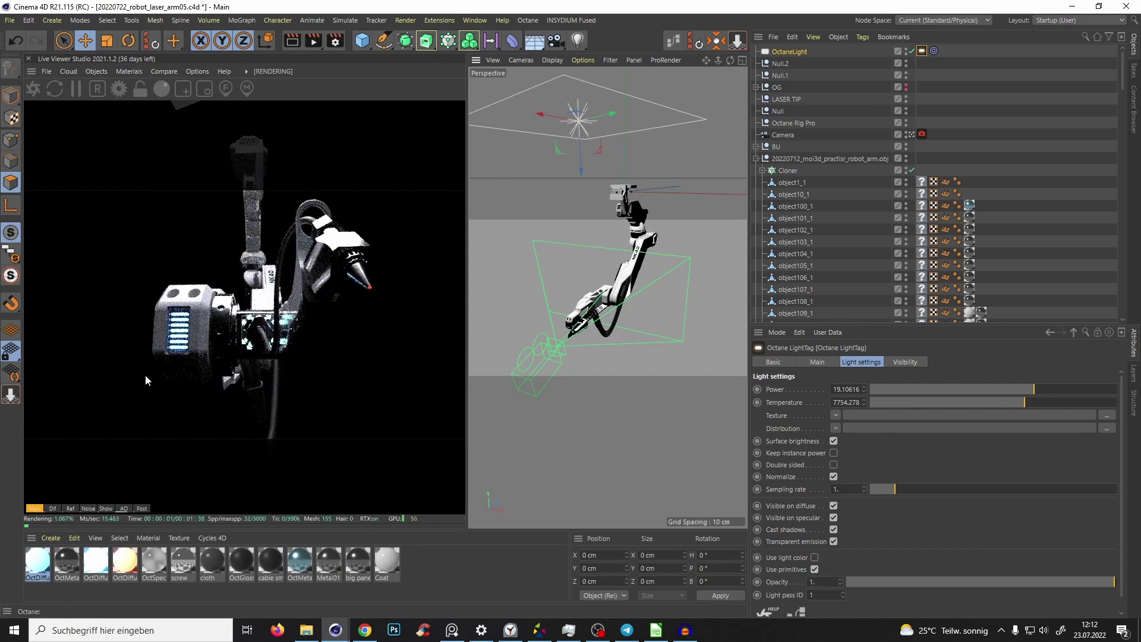
{"action": "left_click_drag", "start_coordinate": [603, 116], "coordinate": [620, 121]}
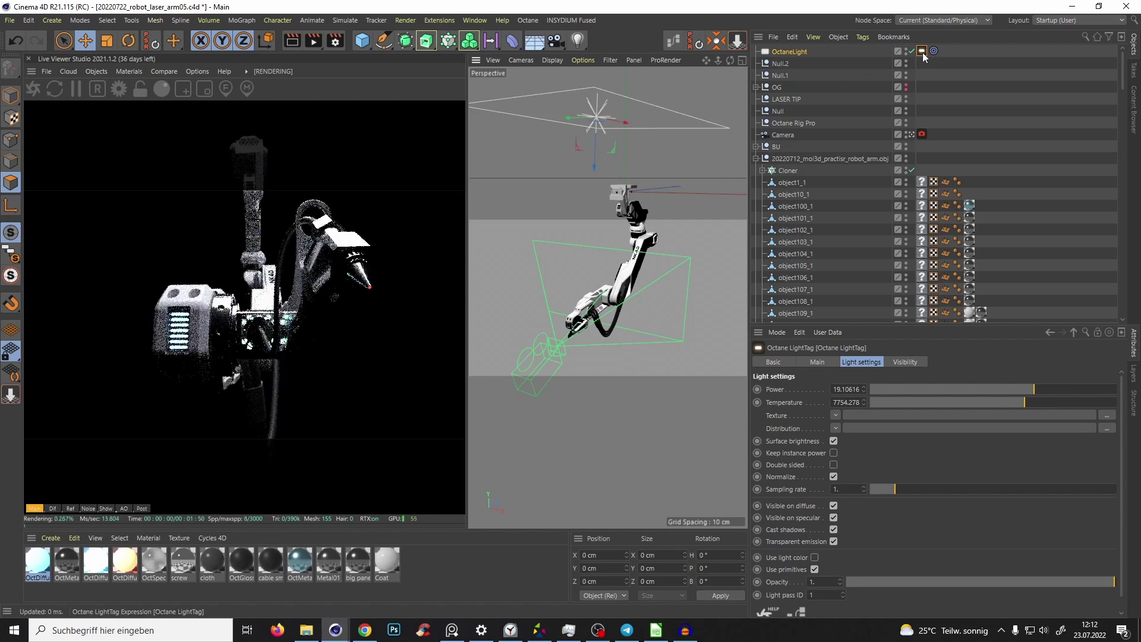
{"action": "left_click_drag", "start_coordinate": [1034, 389], "coordinate": [1029, 389]}
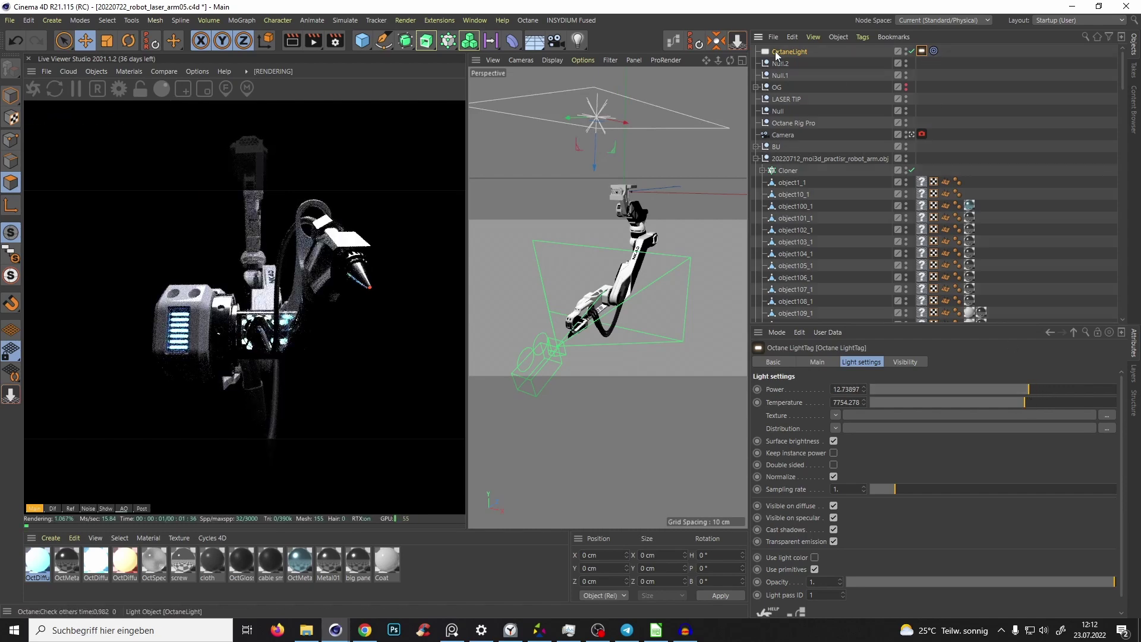
Step: Return to the scene camera's view and set its focal length to 25 mm
{"action": "left_click", "coordinate": [545, 366]}
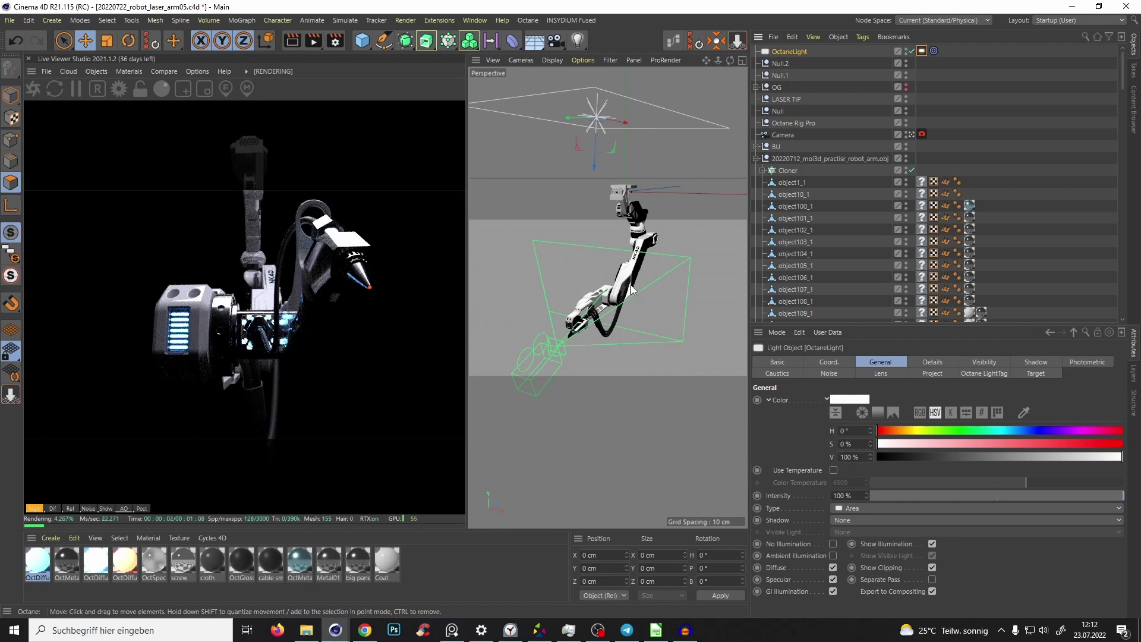
{"action": "key", "text": "ctrl+shift+z"}
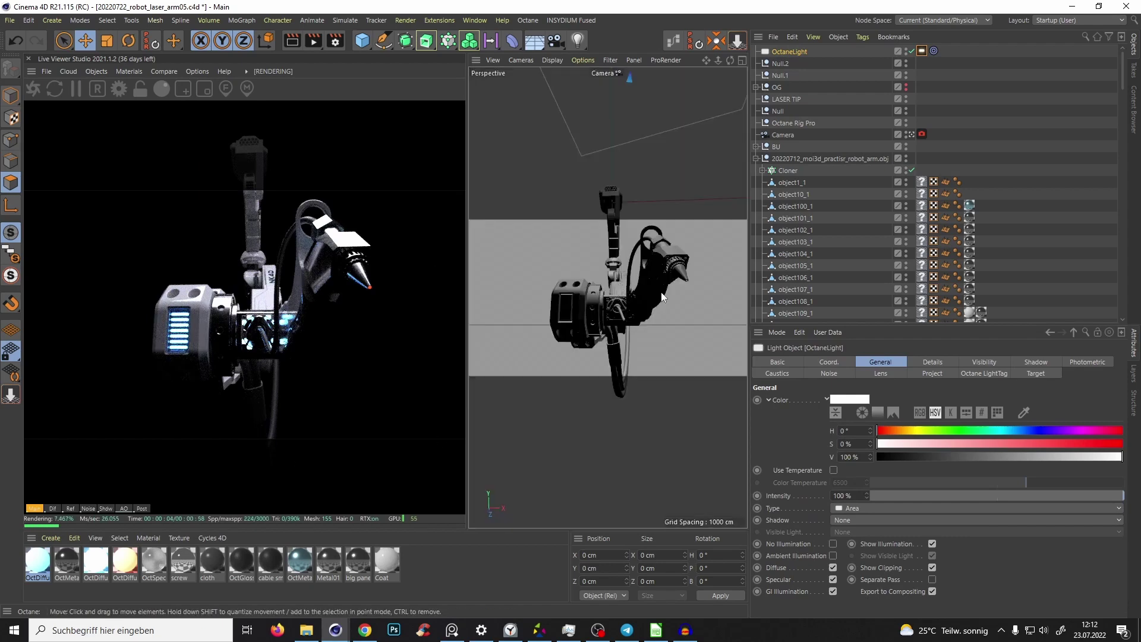
{"action": "left_click", "coordinate": [783, 135]}
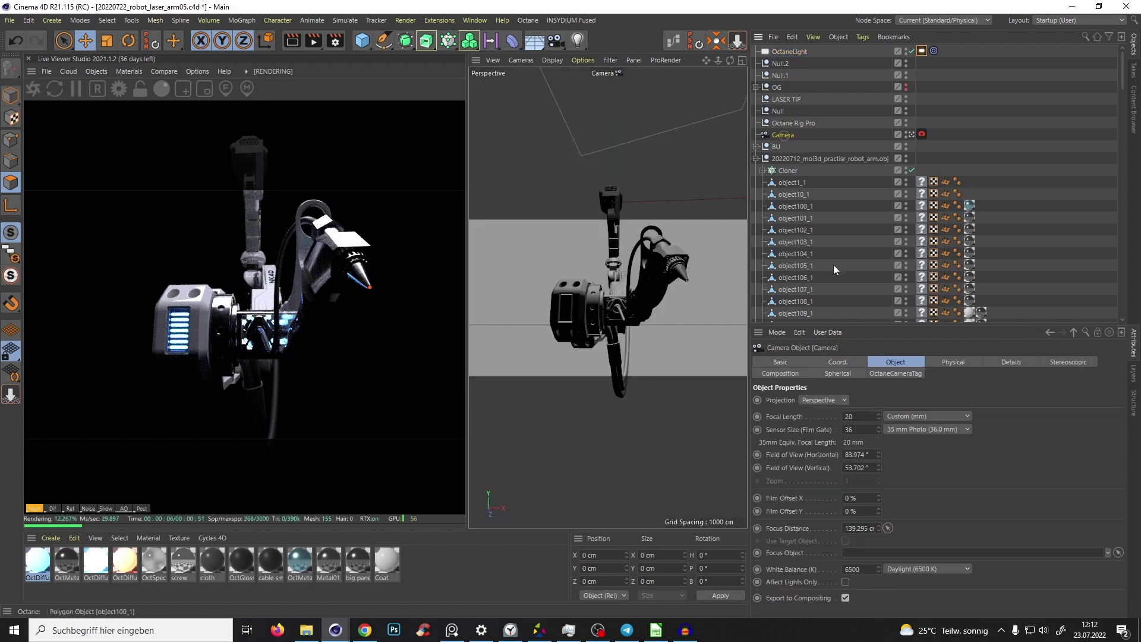
{"action": "type", "text": "25"}
{"action": "key", "text": "Return"}
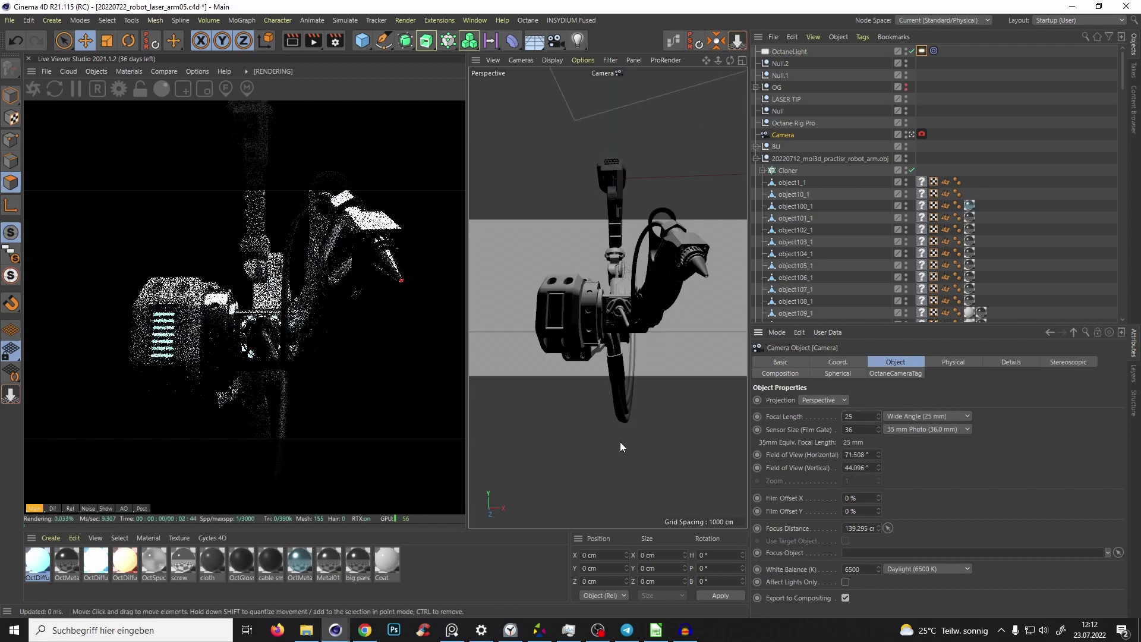
Step: Reframe the robot arm in the camera view with the laser tip and housing fully inside the frame
{"action": "middle_click_drag", "start_coordinate": [617, 299], "coordinate": [614, 315], "text": "alt"}
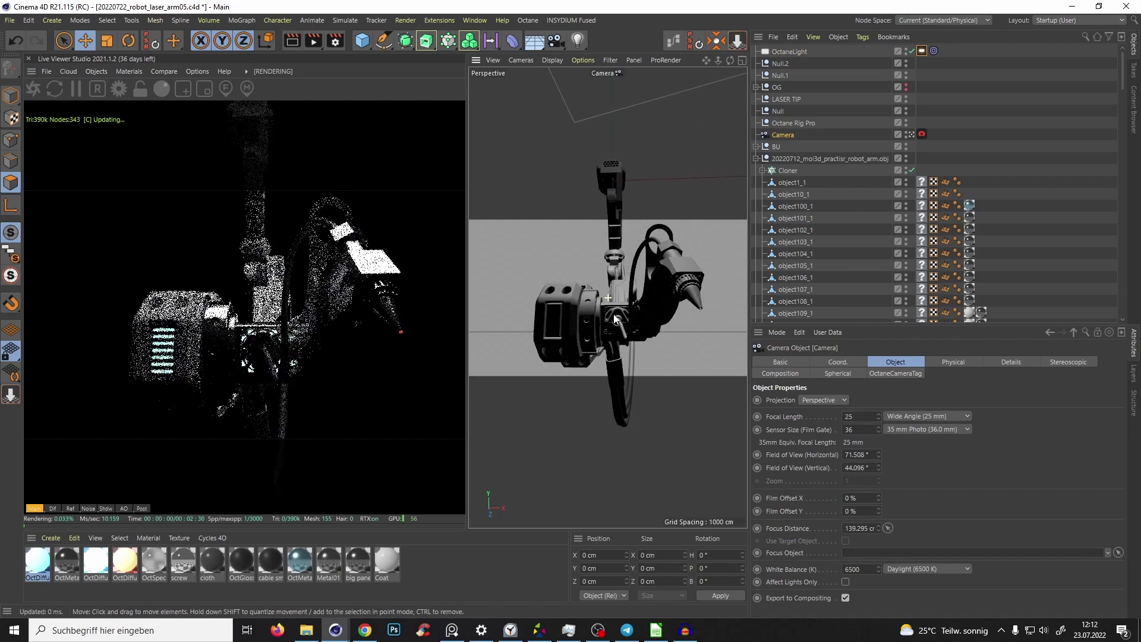
{"action": "scroll", "coordinate": [615, 319], "scroll_direction": "up", "scroll_amount": 2}
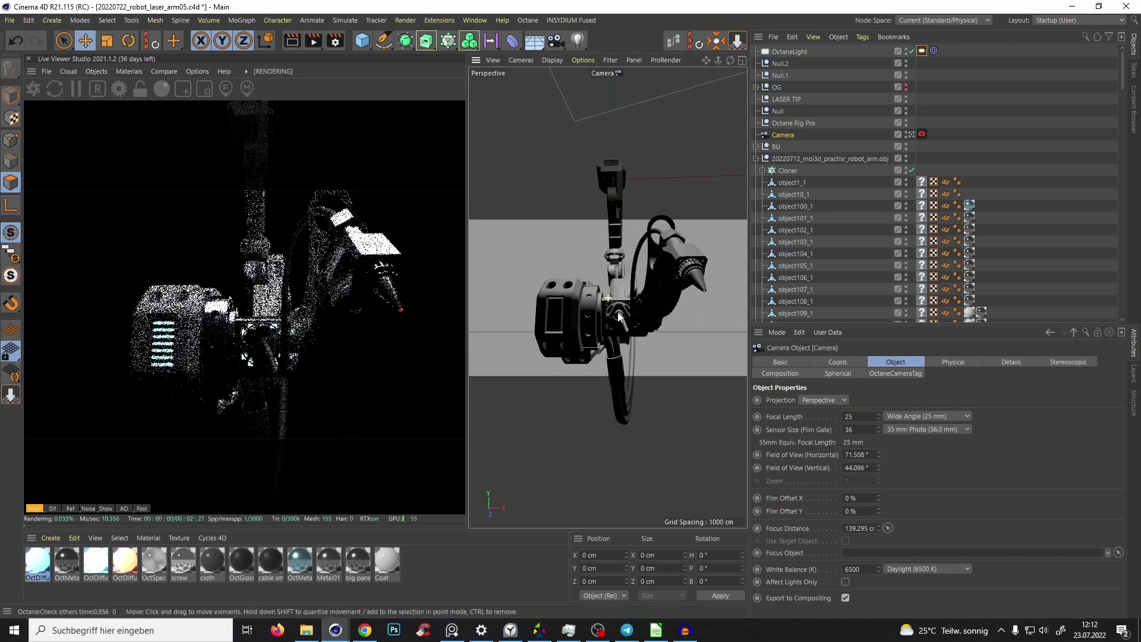
{"action": "scroll", "coordinate": [617, 318], "scroll_direction": "down", "scroll_amount": 3}
{"action": "left_click_drag", "start_coordinate": [617, 313], "coordinate": [617, 309], "text": "alt"}
{"action": "scroll", "coordinate": [617, 311], "scroll_direction": "up", "scroll_amount": 3}
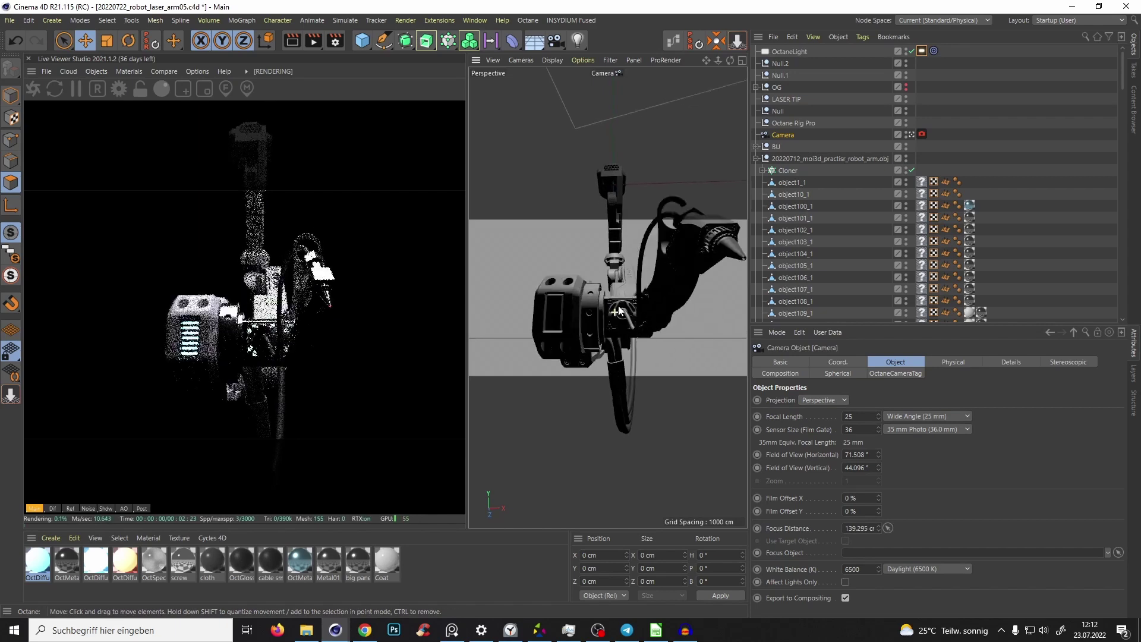
{"action": "scroll", "coordinate": [601, 282], "scroll_direction": "down", "scroll_amount": 2}
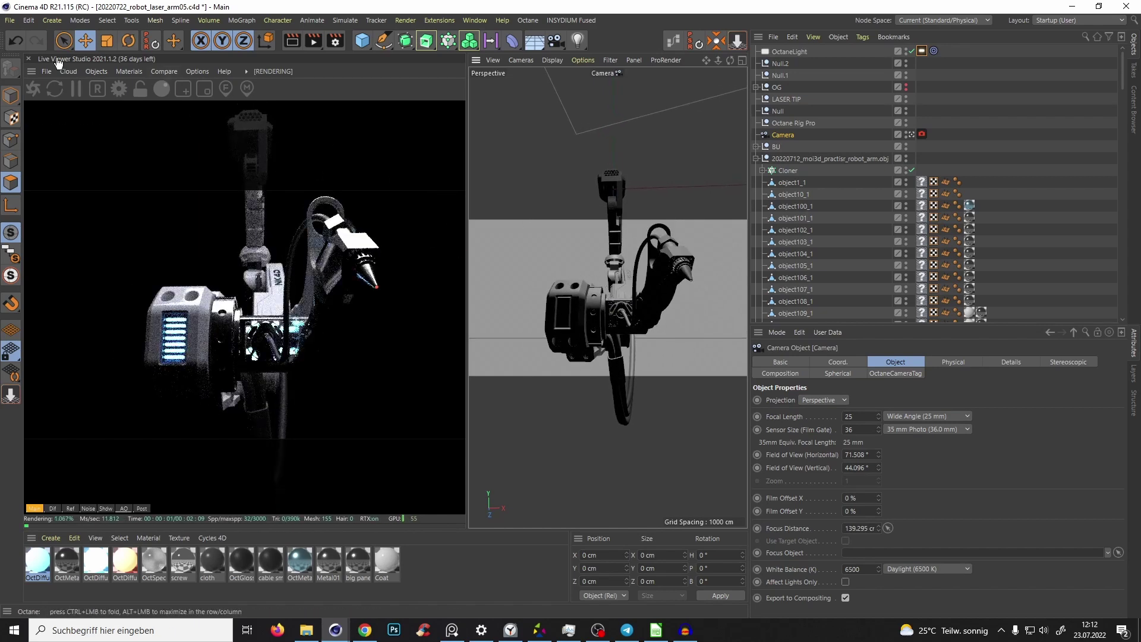
Step: Check the last job's file number in the render queue and save the project as 20220722_robot_laser_arm11
{"action": "left_click", "coordinate": [405, 21]}
{"action": "left_click", "coordinate": [443, 143]}
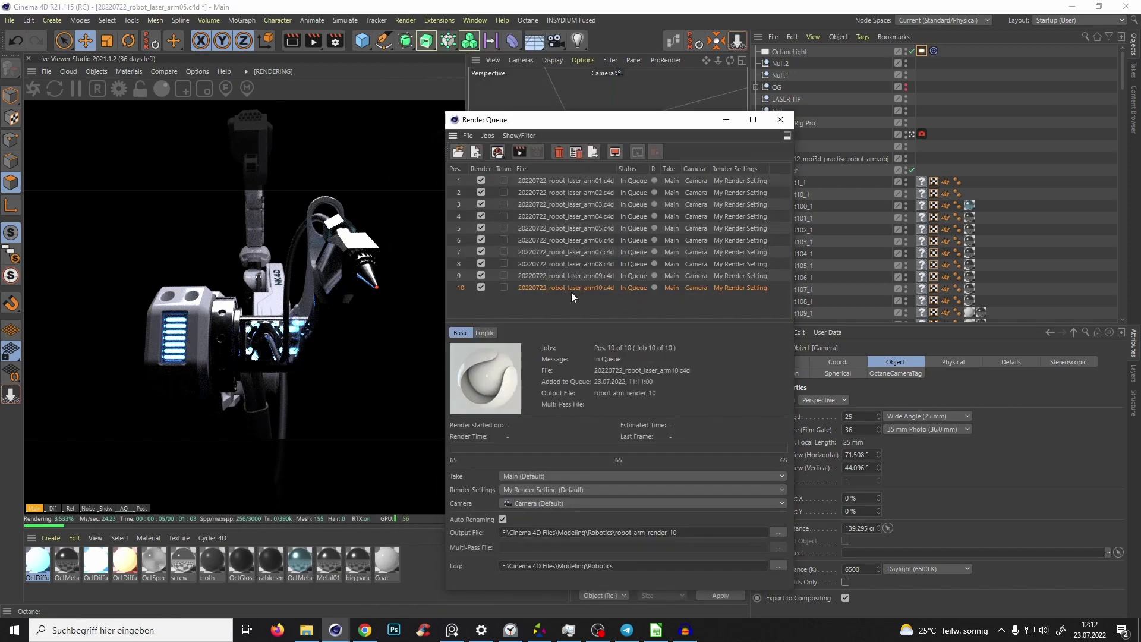
{"action": "left_click", "coordinate": [723, 123]}
{"action": "left_click", "coordinate": [10, 21]}
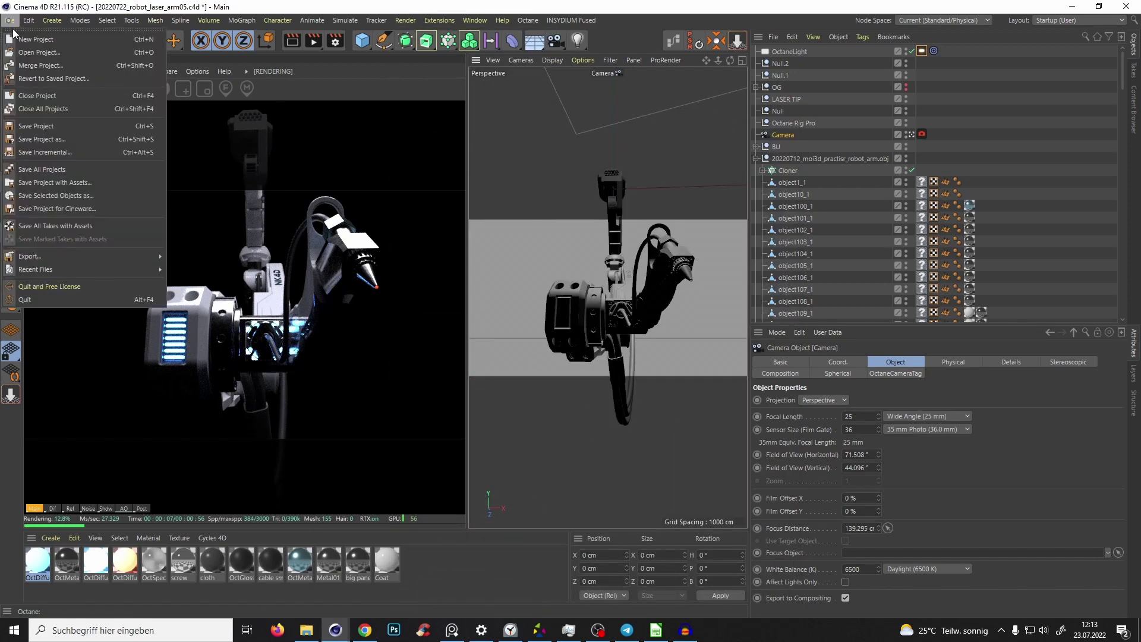
{"action": "left_click", "coordinate": [51, 139]}
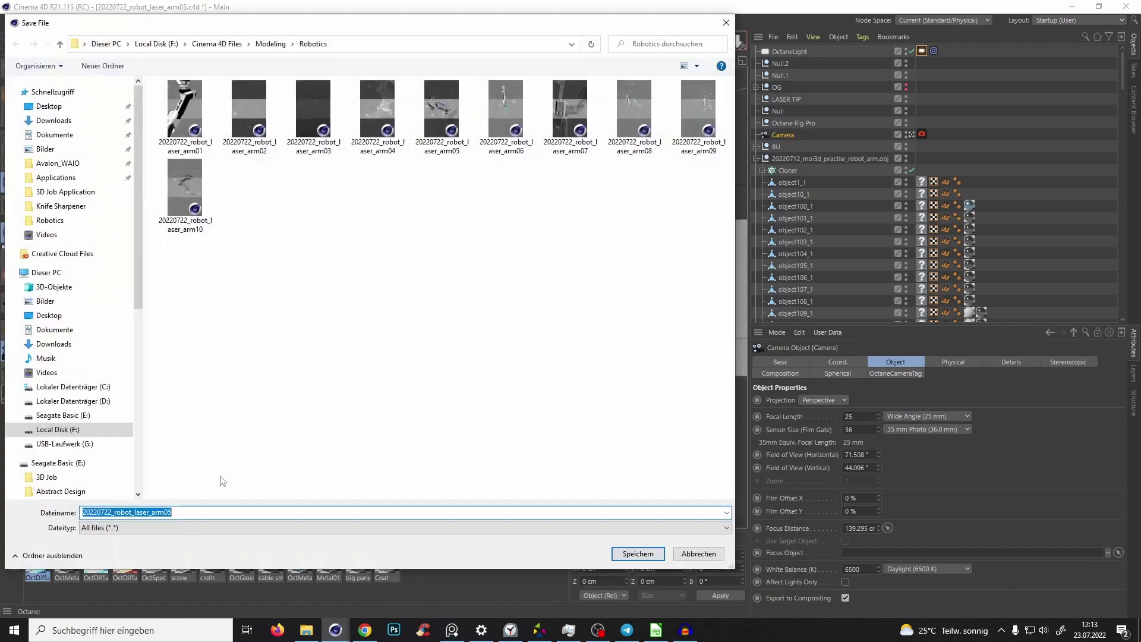
{"action": "key", "text": "BackSpace"}
{"action": "key", "text": "BackSpace"}
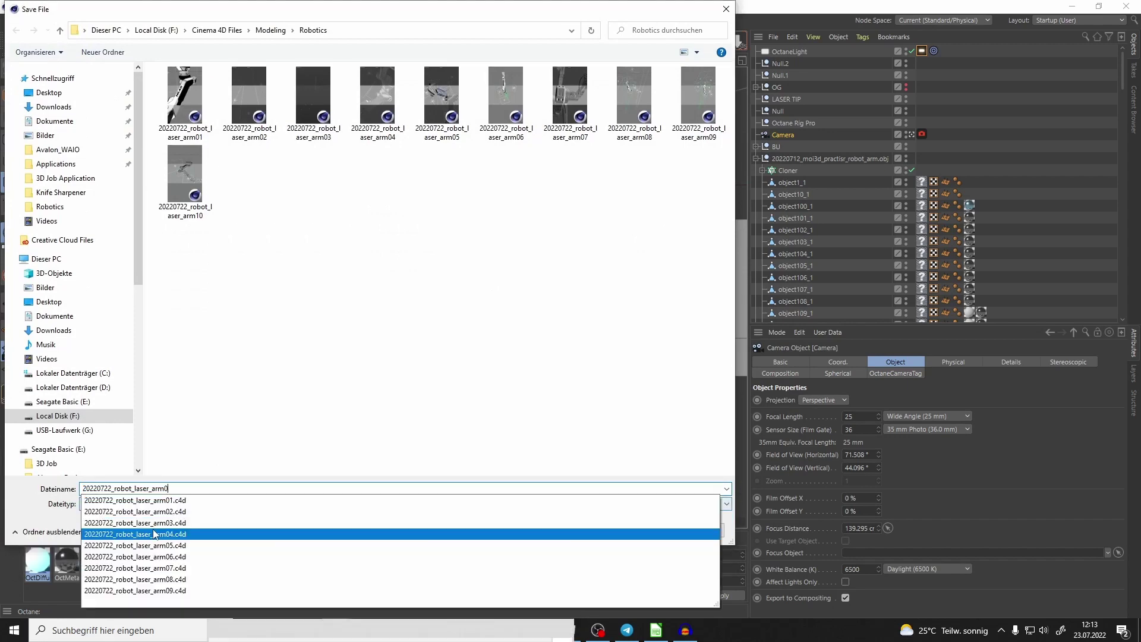
{"action": "type", "text": "11"}
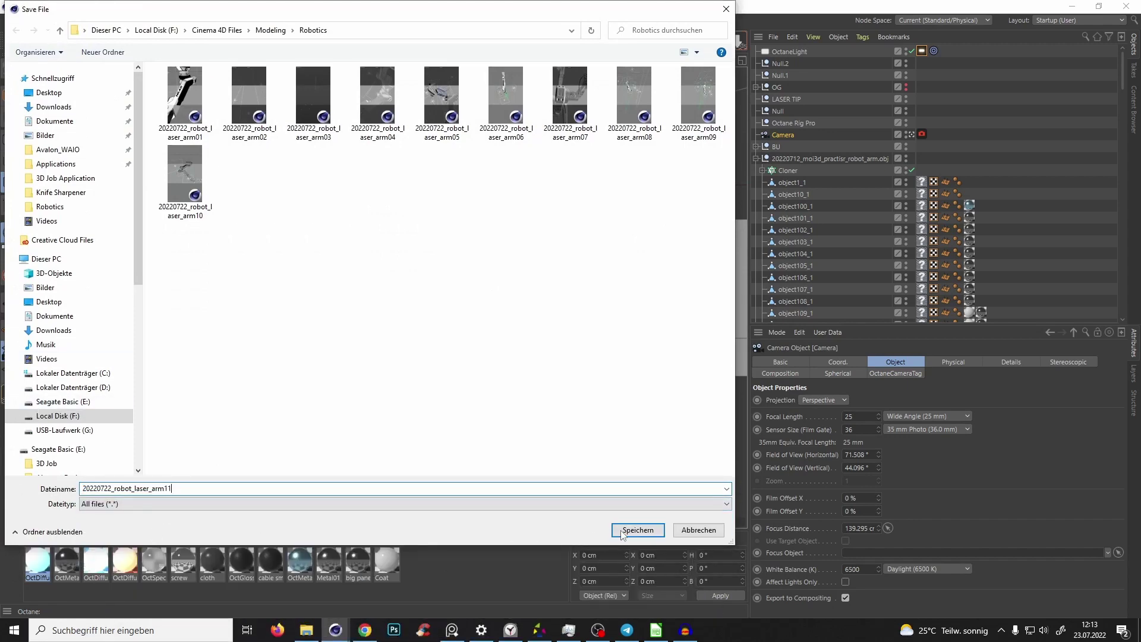
{"action": "left_click", "coordinate": [637, 530]}
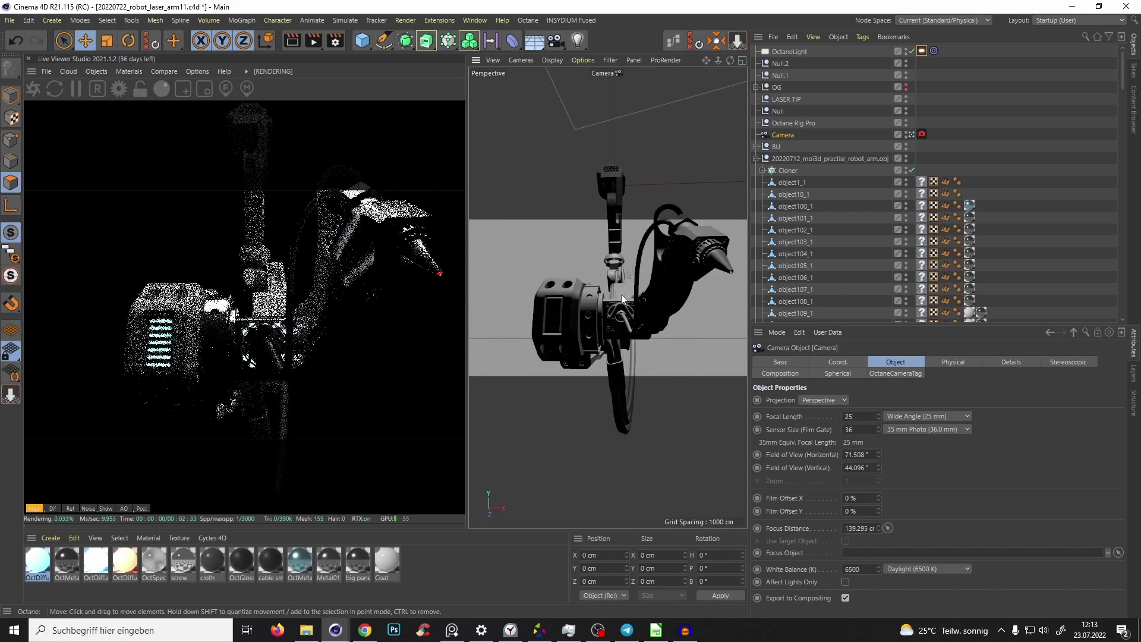
Step: Pull the scene camera back and orbit it slightly to reframe the robot arm, and leave the camera view
{"action": "scroll", "coordinate": [621, 296], "scroll_direction": "down", "scroll_amount": 2}
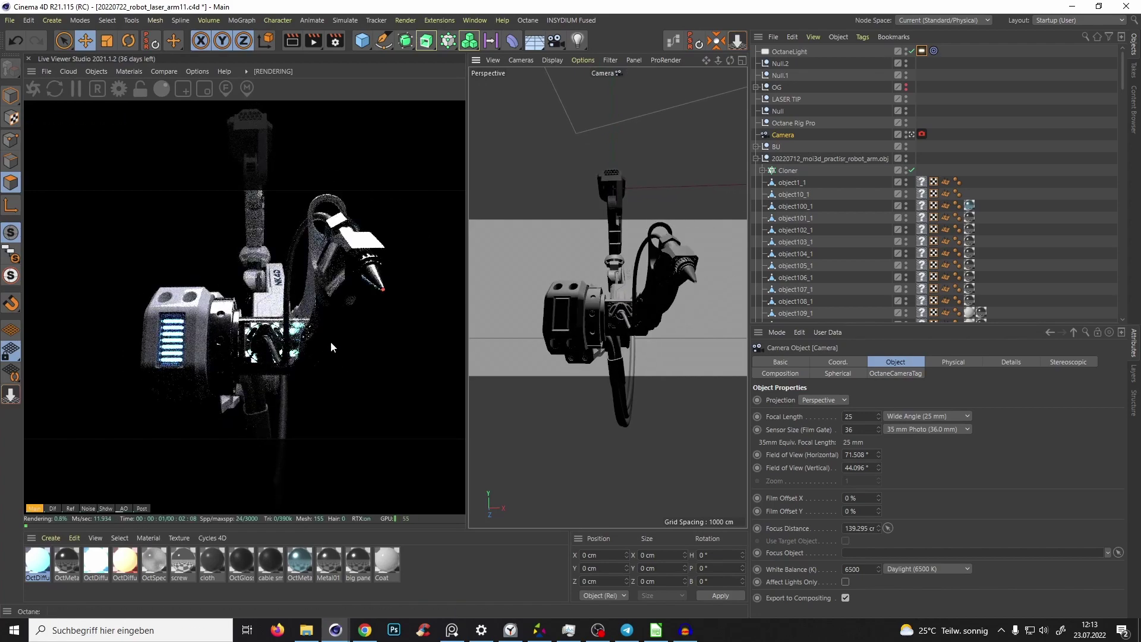
{"action": "left_click_drag", "start_coordinate": [606, 317], "coordinate": [616, 314], "text": "alt"}
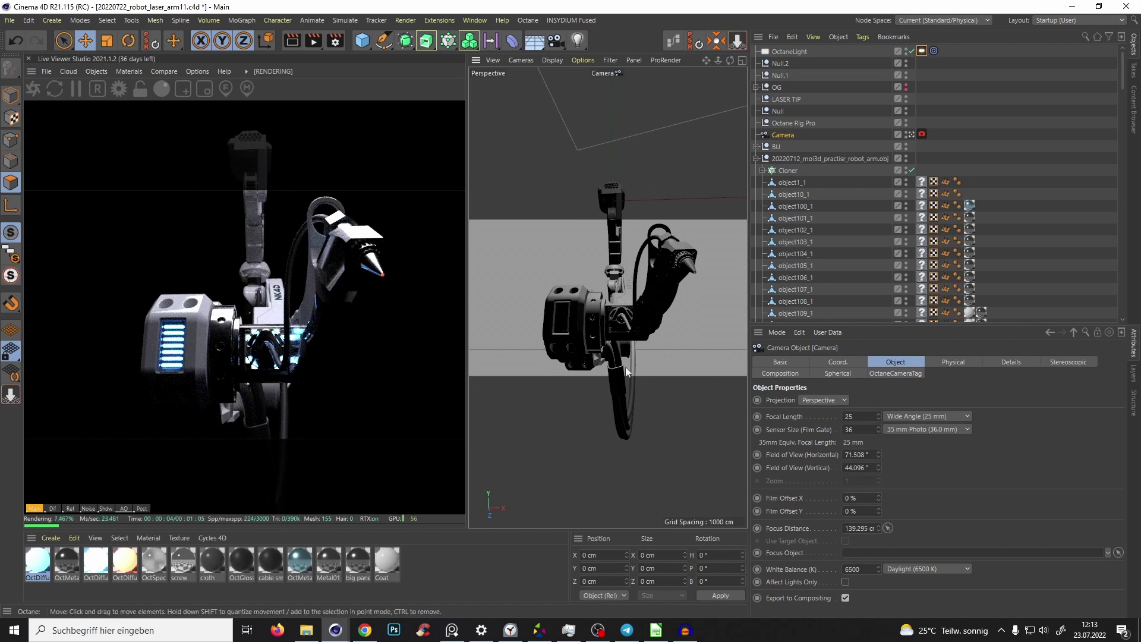
{"action": "key", "text": "F1"}
Step: Select the area light above the robot arm and scale it down
{"action": "left_click", "coordinate": [789, 52]}
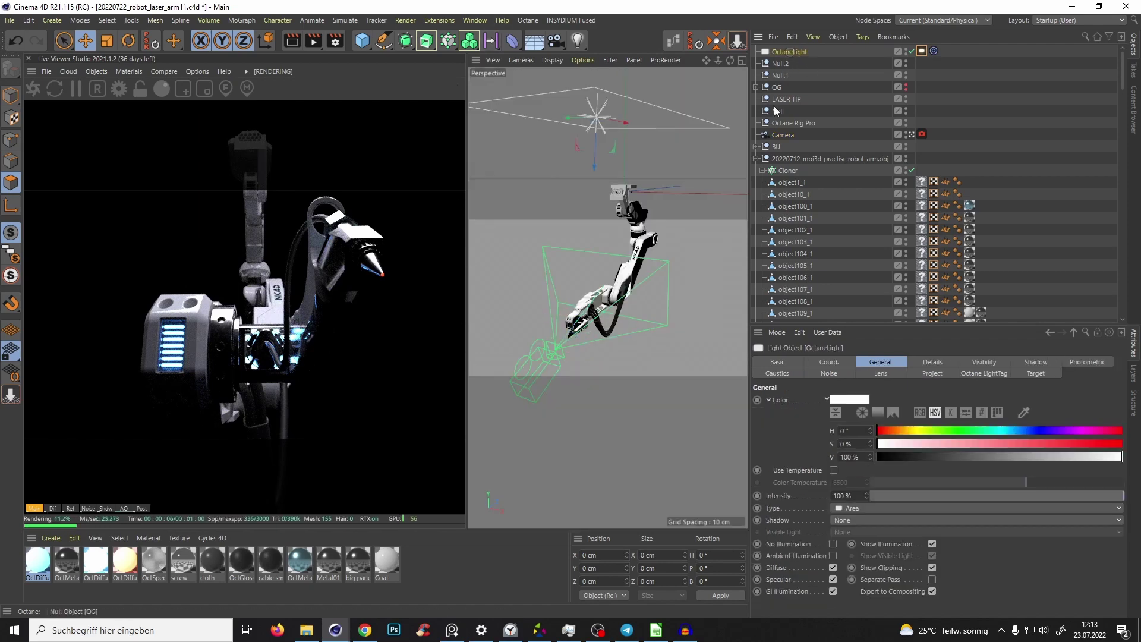
{"action": "left_click_drag", "start_coordinate": [568, 297], "coordinate": [558, 337], "text": "alt"}
{"action": "scroll", "coordinate": [558, 336], "scroll_direction": "down", "scroll_amount": 5}
{"action": "left_click_drag", "start_coordinate": [600, 194], "coordinate": [584, 242], "text": "alt"}
{"action": "key", "text": "t"}
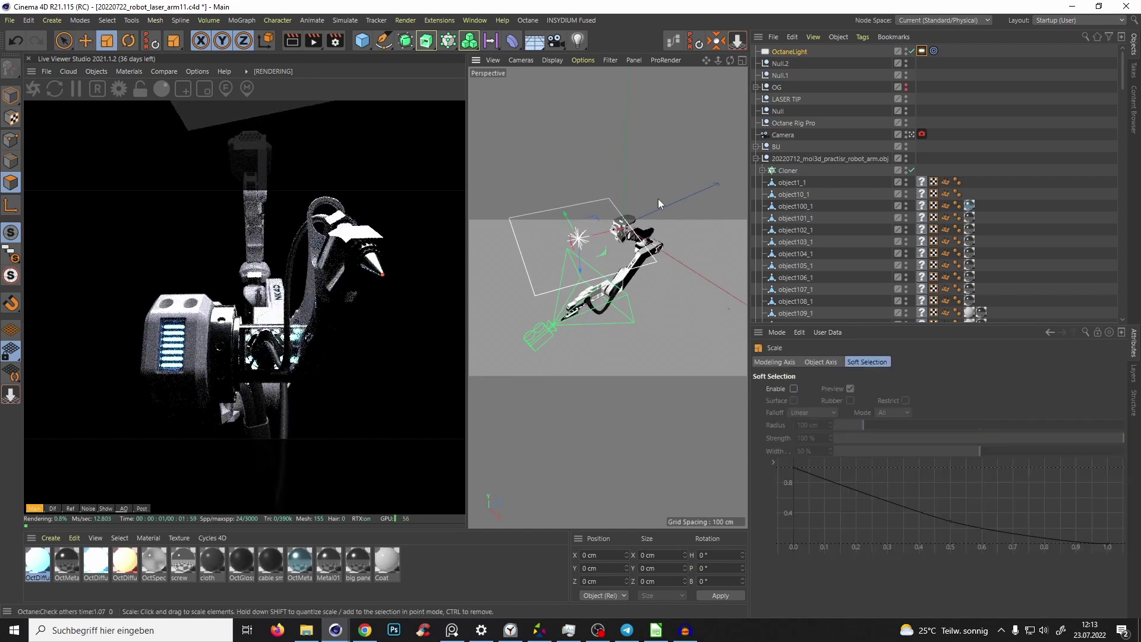
{"action": "left_click_drag", "start_coordinate": [658, 198], "coordinate": [553, 308]}
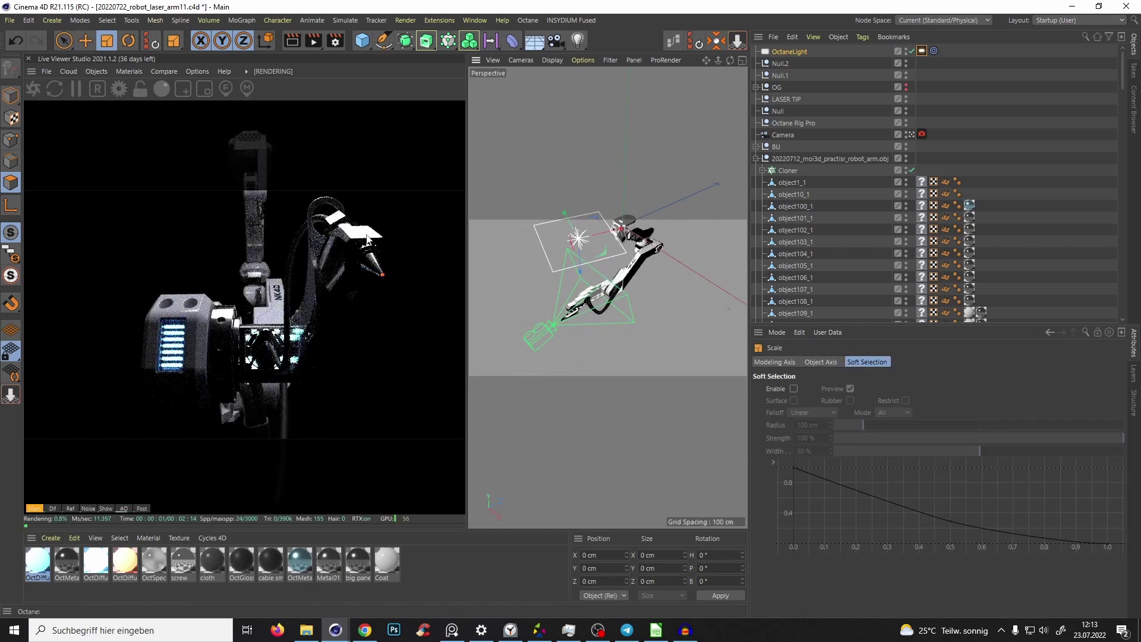
Step: Shift the scaled area light above the robot arm and set its power to about 17.5
{"action": "key", "text": "e"}
{"action": "left_click_drag", "start_coordinate": [587, 247], "coordinate": [529, 219]}
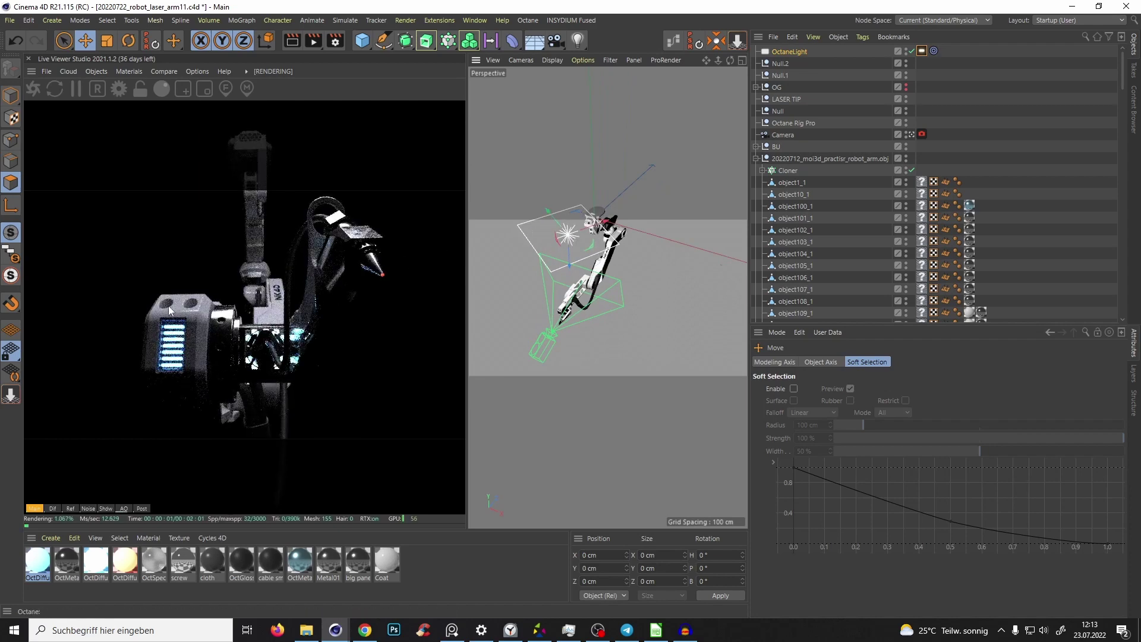
{"action": "left_click", "coordinate": [922, 52]}
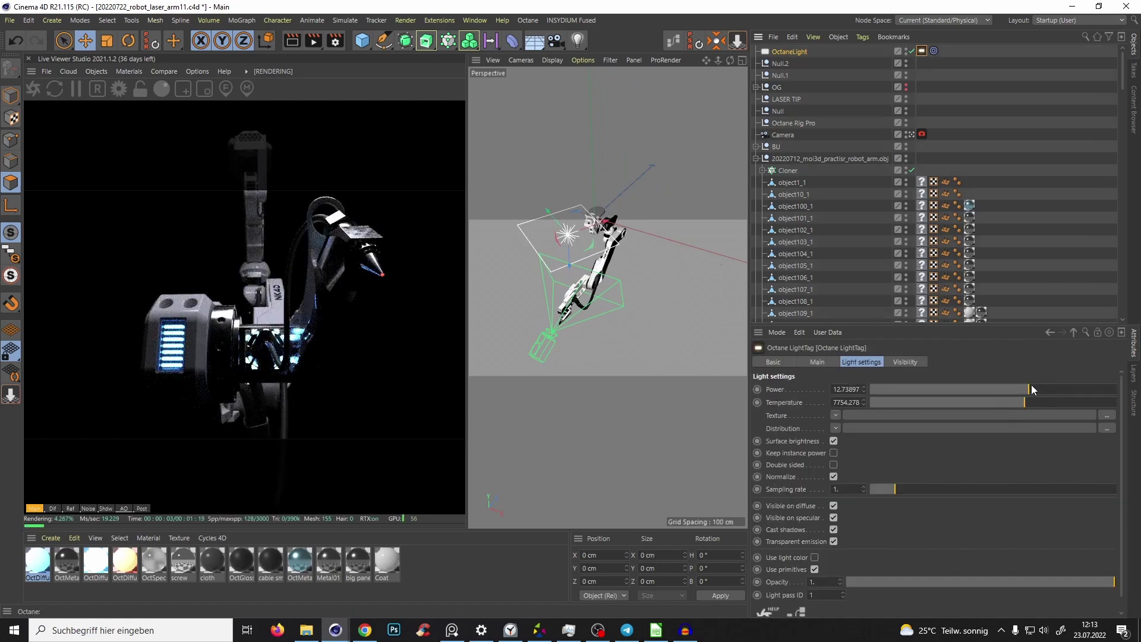
{"action": "left_click_drag", "start_coordinate": [1031, 389], "coordinate": [1031, 401]}
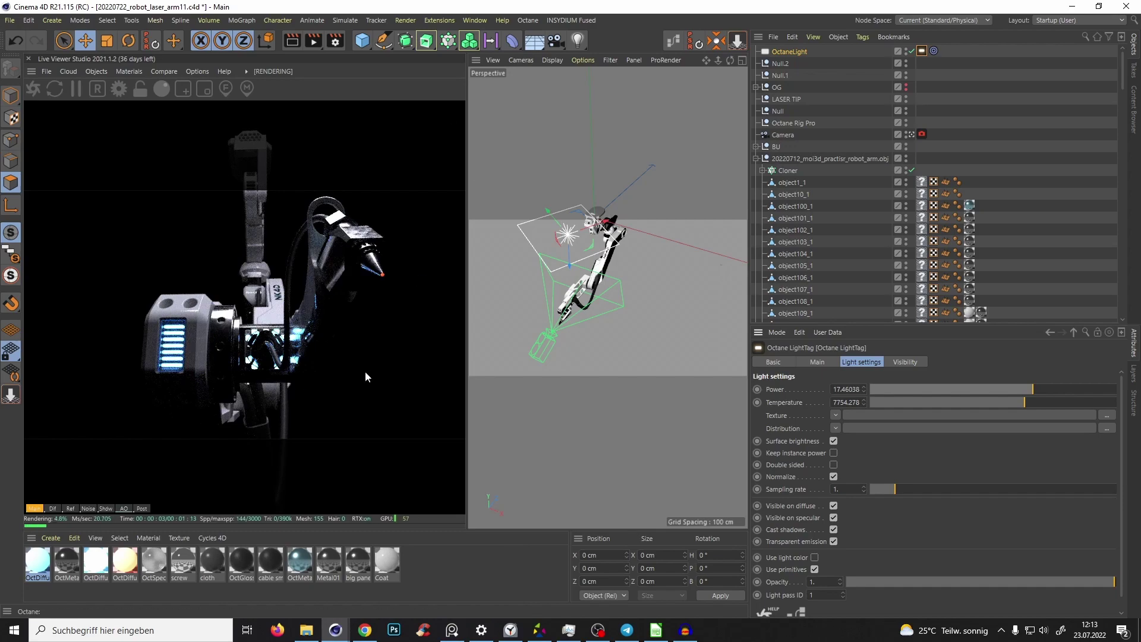
Step: Duplicate the area light, position the copy below the robot arm, and toggle the lights to judge its effect
{"action": "left_click_drag", "start_coordinate": [612, 309], "coordinate": [547, 439], "text": "alt"}
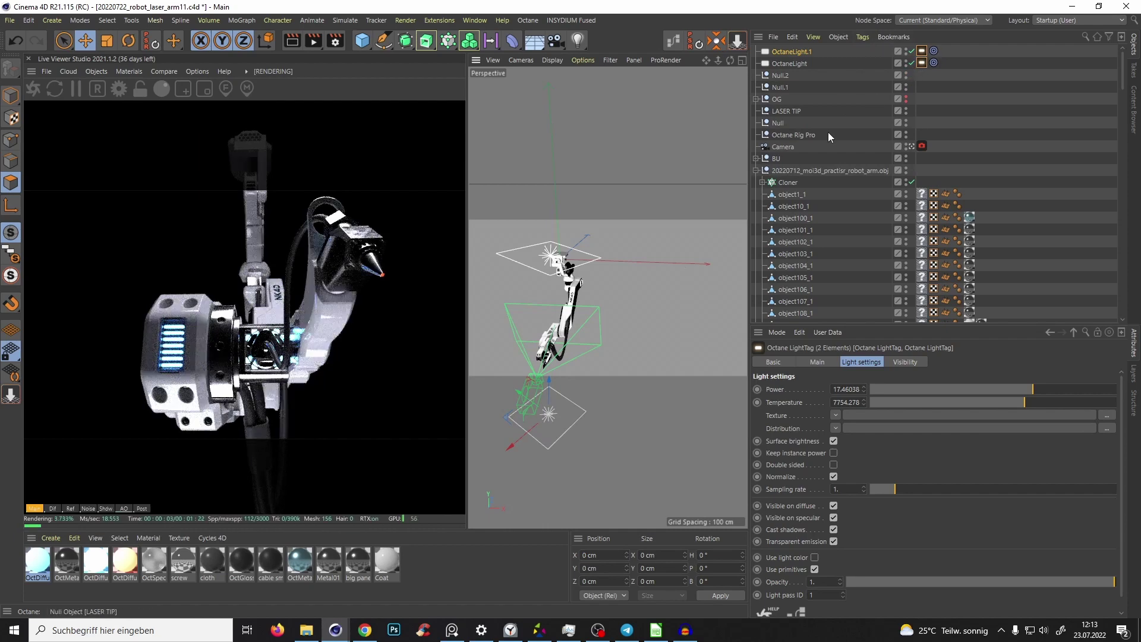
{"action": "left_click", "coordinate": [911, 63]}
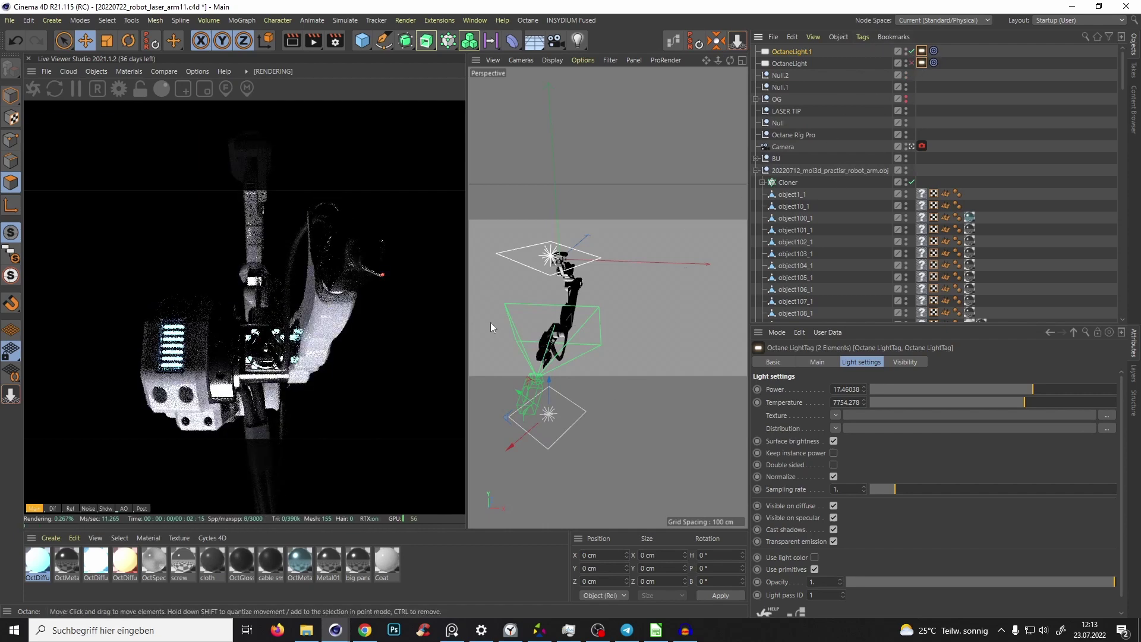
{"action": "middle_click_drag", "start_coordinate": [568, 342], "coordinate": [579, 324], "text": "alt"}
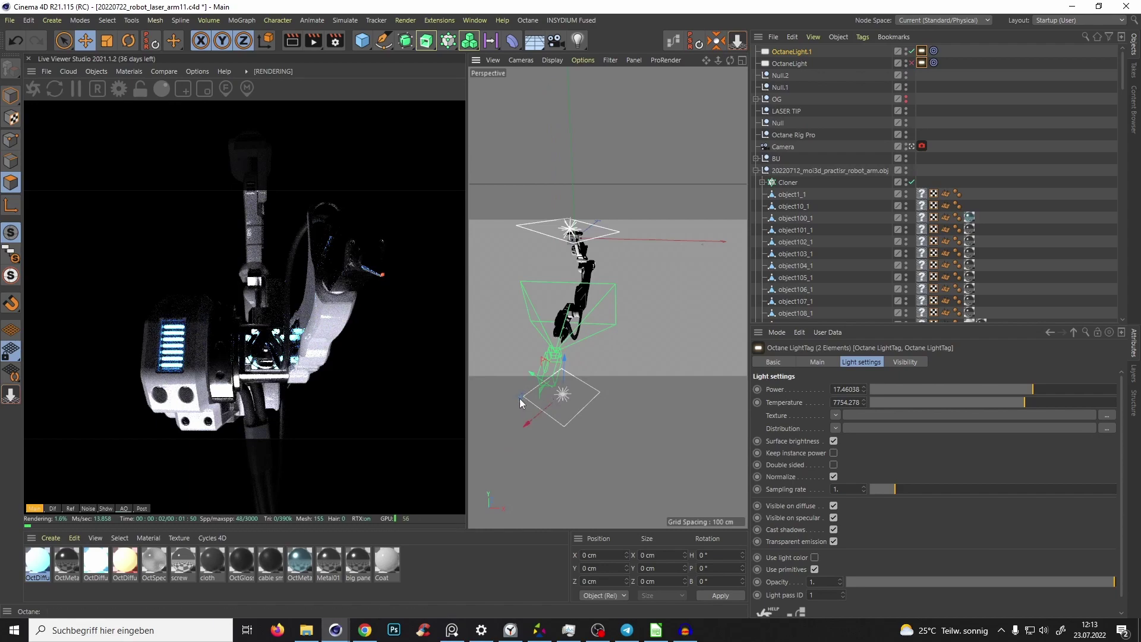
{"action": "left_click_drag", "start_coordinate": [520, 399], "coordinate": [533, 402]}
{"action": "left_click_drag", "start_coordinate": [593, 382], "coordinate": [536, 390], "text": "alt"}
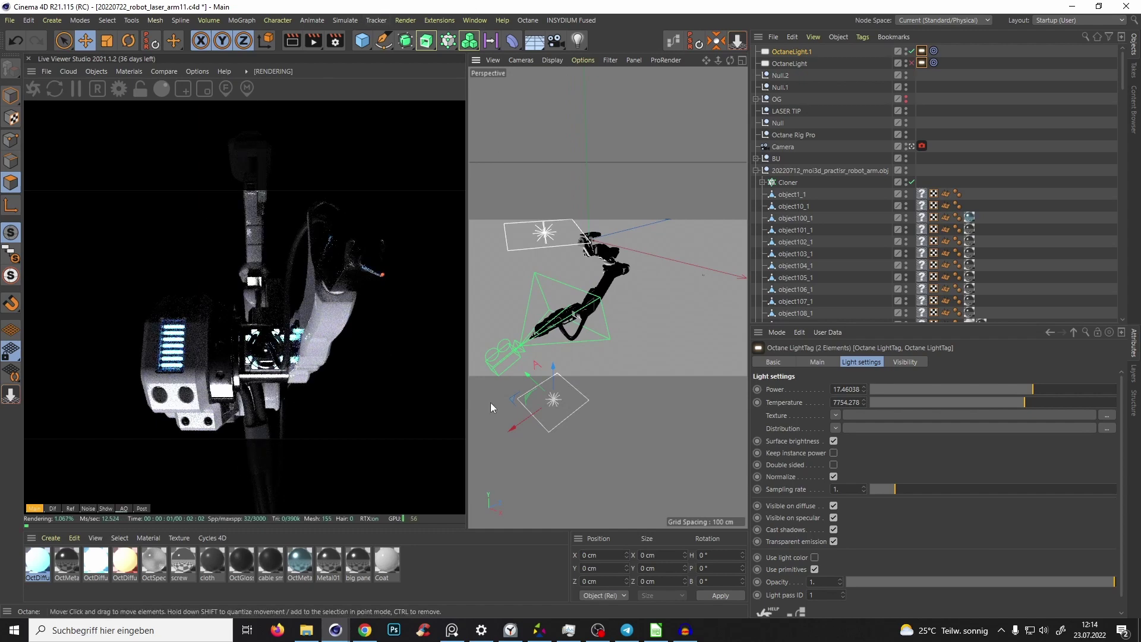
{"action": "left_click", "coordinate": [911, 63]}
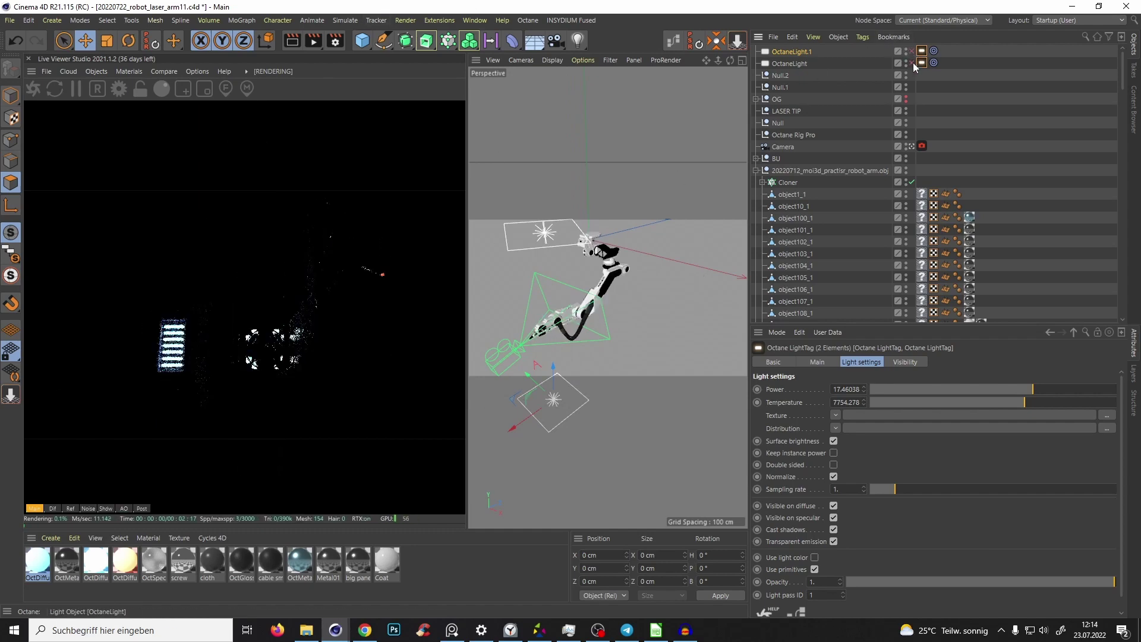
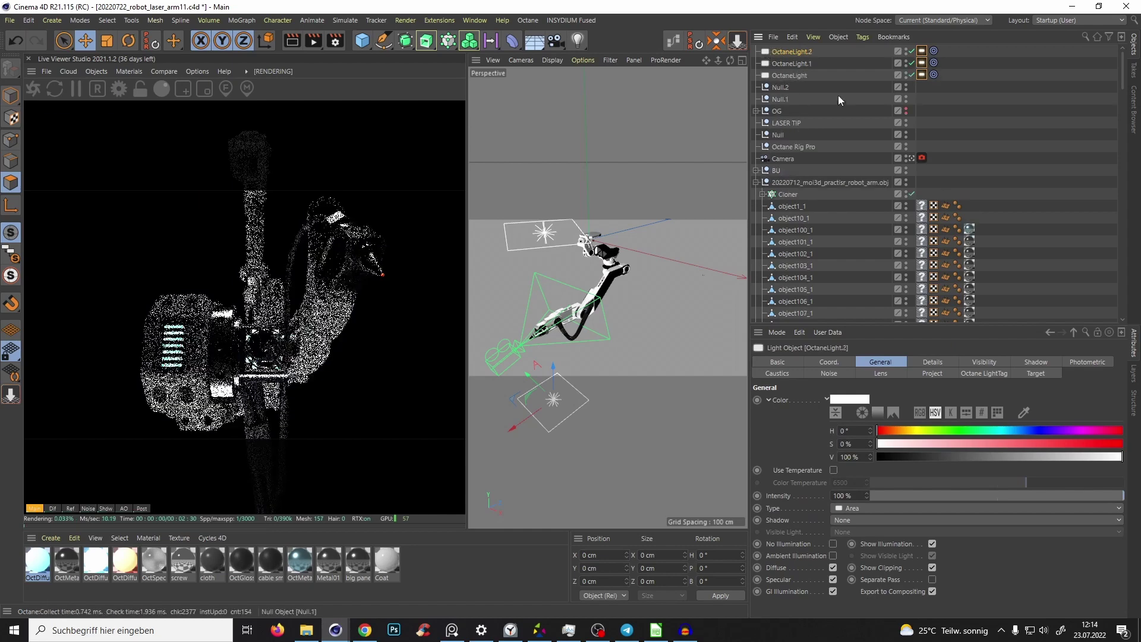
Step: Duplicate the area light again, switch off the other two lights, and position the third one beside the robot arm
{"action": "left_click_drag", "start_coordinate": [910, 63], "coordinate": [910, 75]}
{"action": "left_click_drag", "start_coordinate": [565, 323], "coordinate": [718, 389], "text": "alt"}
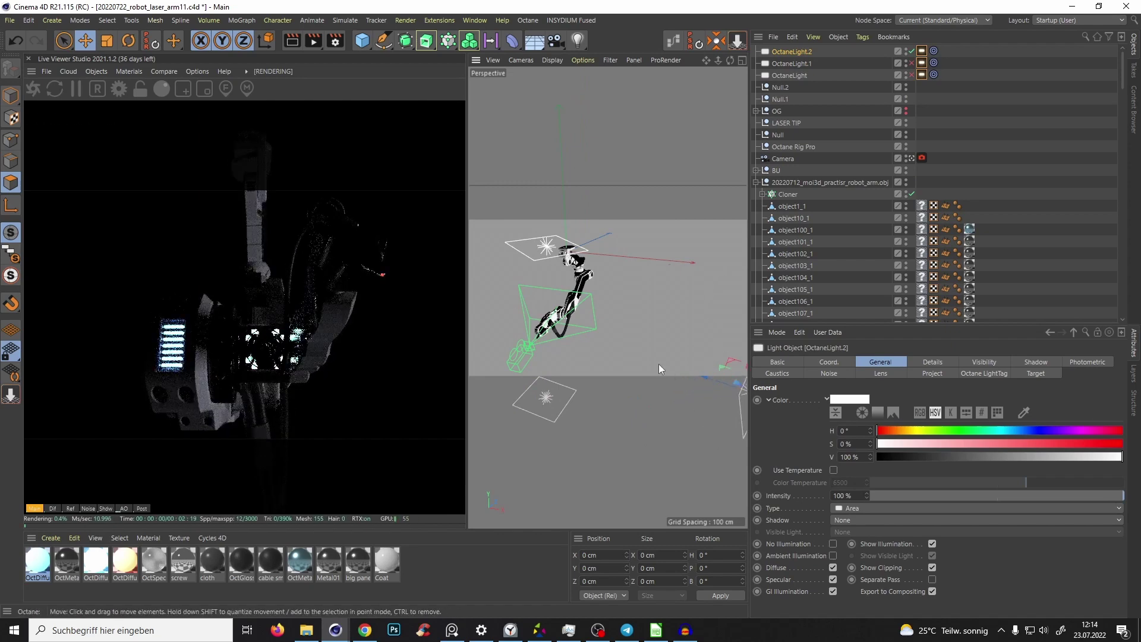
{"action": "middle_click_drag", "start_coordinate": [666, 371], "coordinate": [645, 368], "text": "alt"}
{"action": "left_click_drag", "start_coordinate": [721, 404], "coordinate": [648, 333]}
{"action": "left_click_drag", "start_coordinate": [581, 322], "coordinate": [572, 342], "text": "alt"}
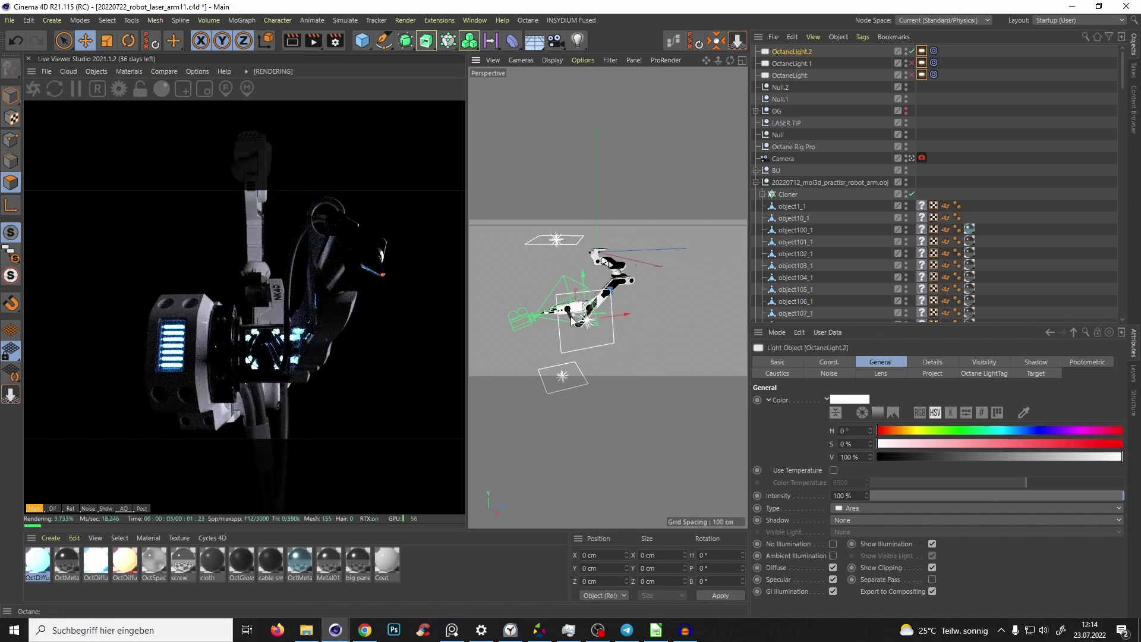
{"action": "key", "text": "t"}
{"action": "scroll", "coordinate": [583, 303], "scroll_direction": "up", "scroll_amount": 3}
{"action": "scroll", "coordinate": [575, 321], "scroll_direction": "up", "scroll_amount": 5}
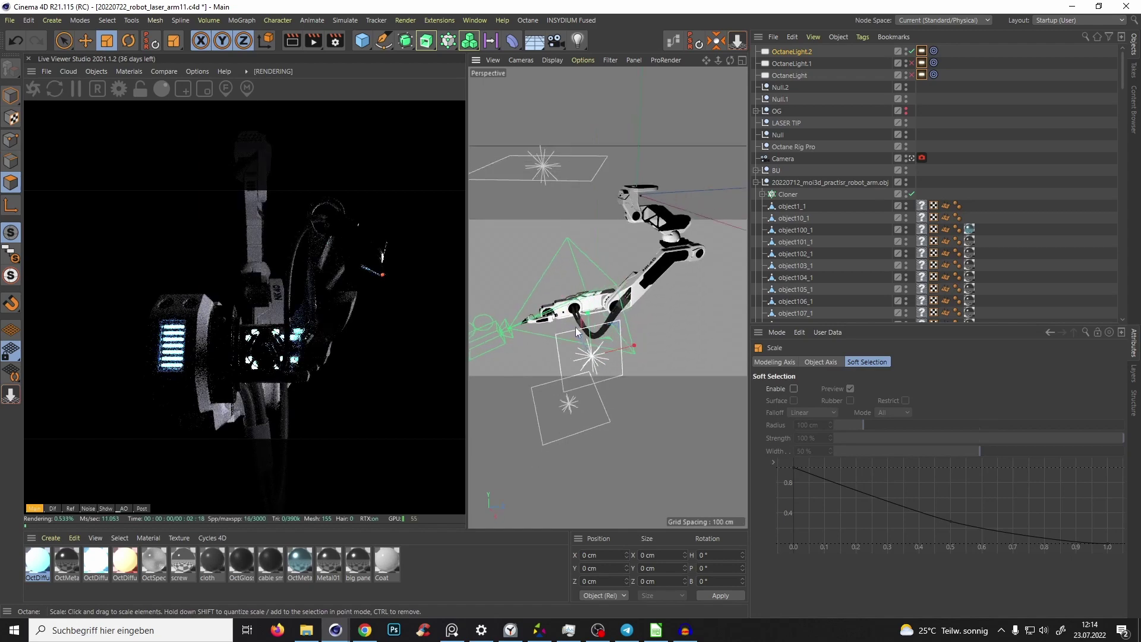
{"action": "left_click", "coordinate": [781, 88]}
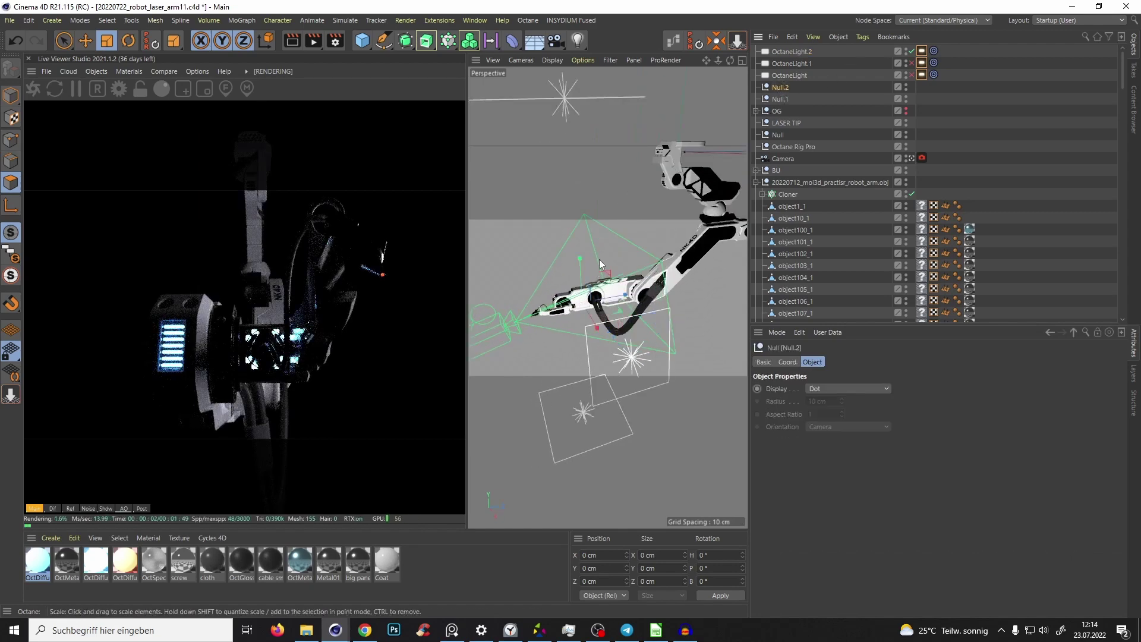
{"action": "key", "text": "e"}
{"action": "left_click_drag", "start_coordinate": [613, 307], "coordinate": [597, 311]}
{"action": "key", "text": "ctrl+z"}
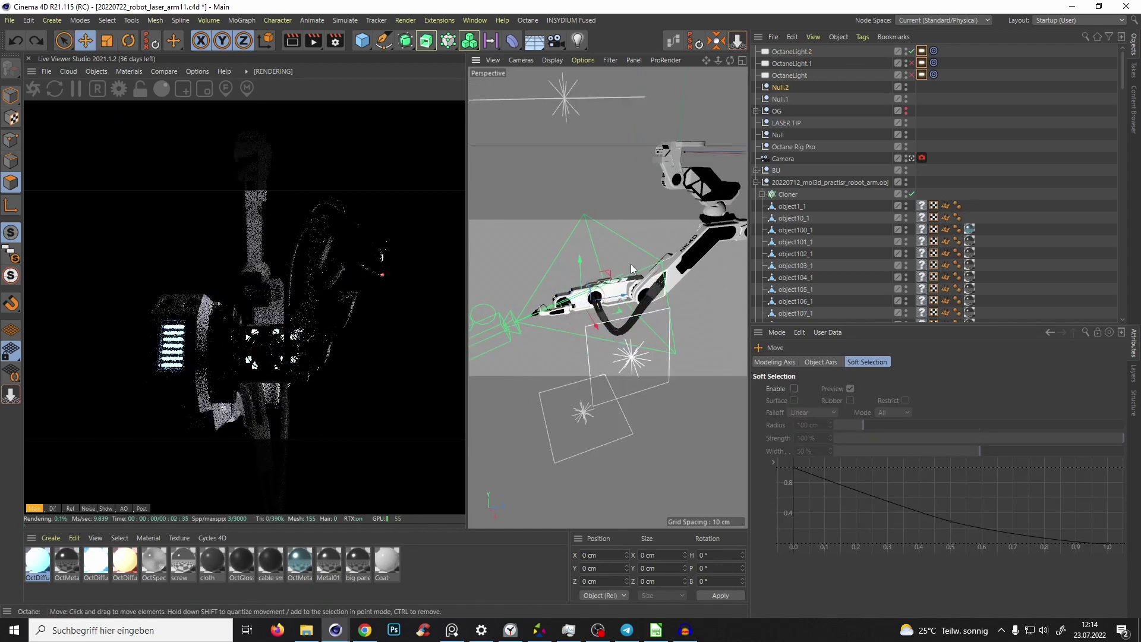
Step: Duplicate the Null.2 object and rename the copy to pointer
{"action": "left_click_drag", "start_coordinate": [776, 88], "coordinate": [775, 81], "text": "ctrl"}
{"action": "double_click", "coordinate": [780, 88]}
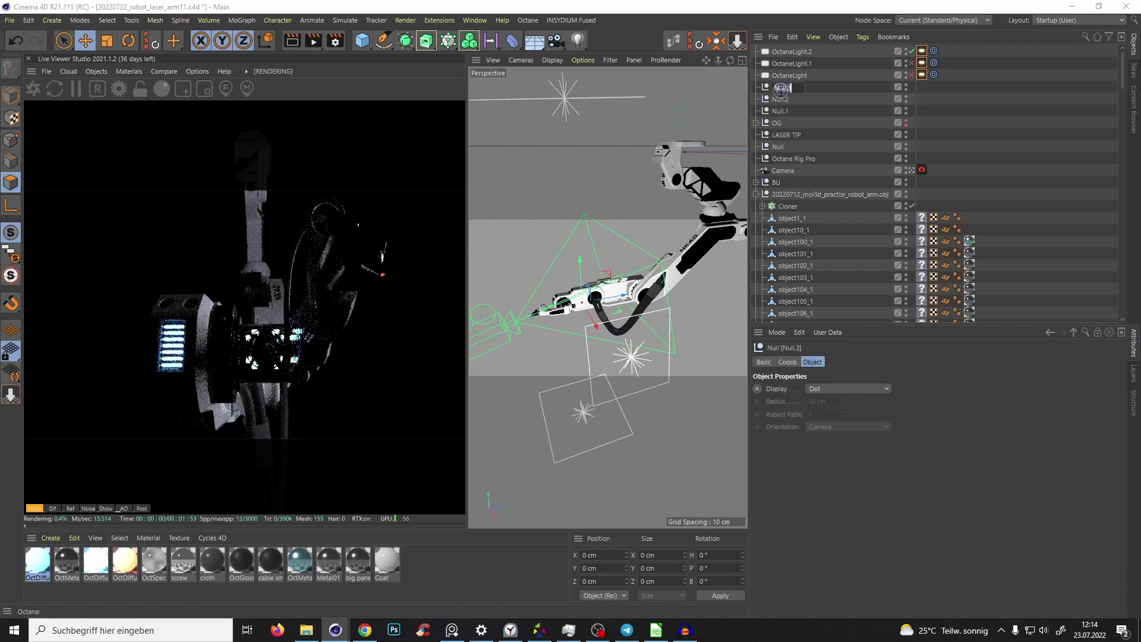
{"action": "type", "text": "pcinter"}
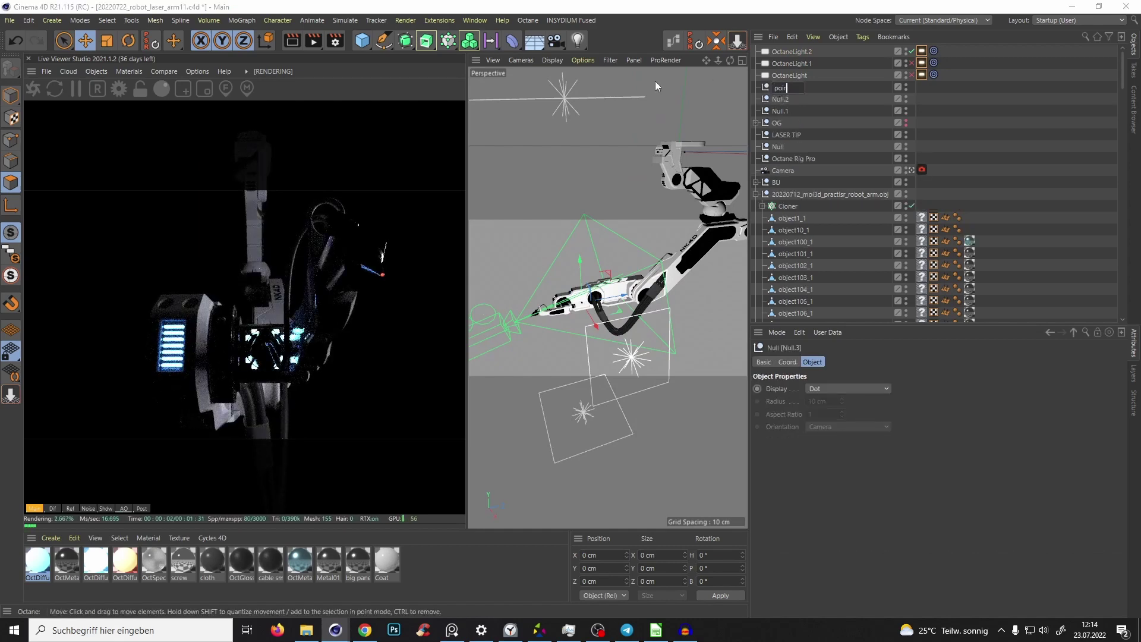
{"action": "key", "text": "Return"}
Step: Move the pointer null to the laser tip and assign it as the target object of OctaneLight.2
{"action": "left_click_drag", "start_coordinate": [600, 313], "coordinate": [565, 321]}
{"action": "scroll", "coordinate": [536, 319], "scroll_direction": "up", "scroll_amount": 4}
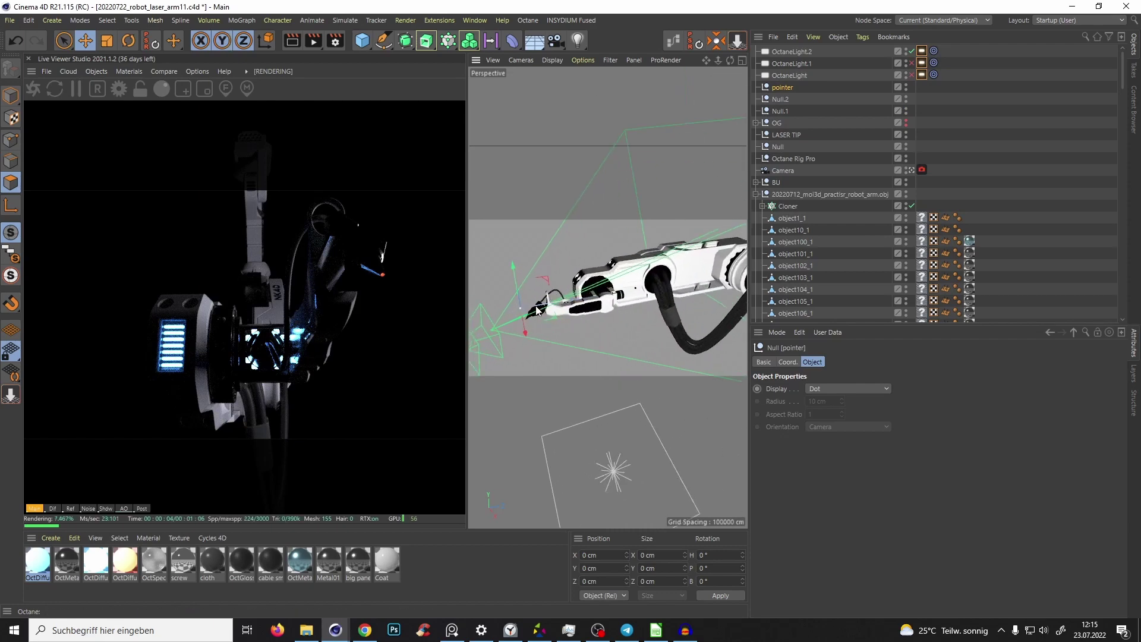
{"action": "left_click_drag", "start_coordinate": [543, 304], "coordinate": [545, 328], "text": "alt"}
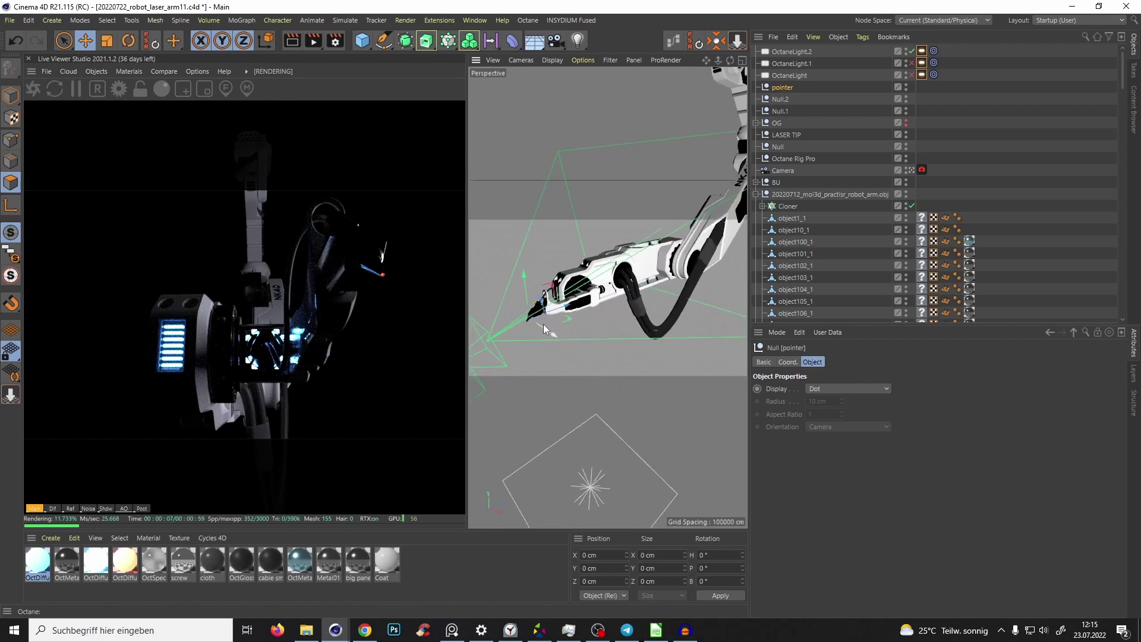
{"action": "left_click", "coordinate": [934, 52]}
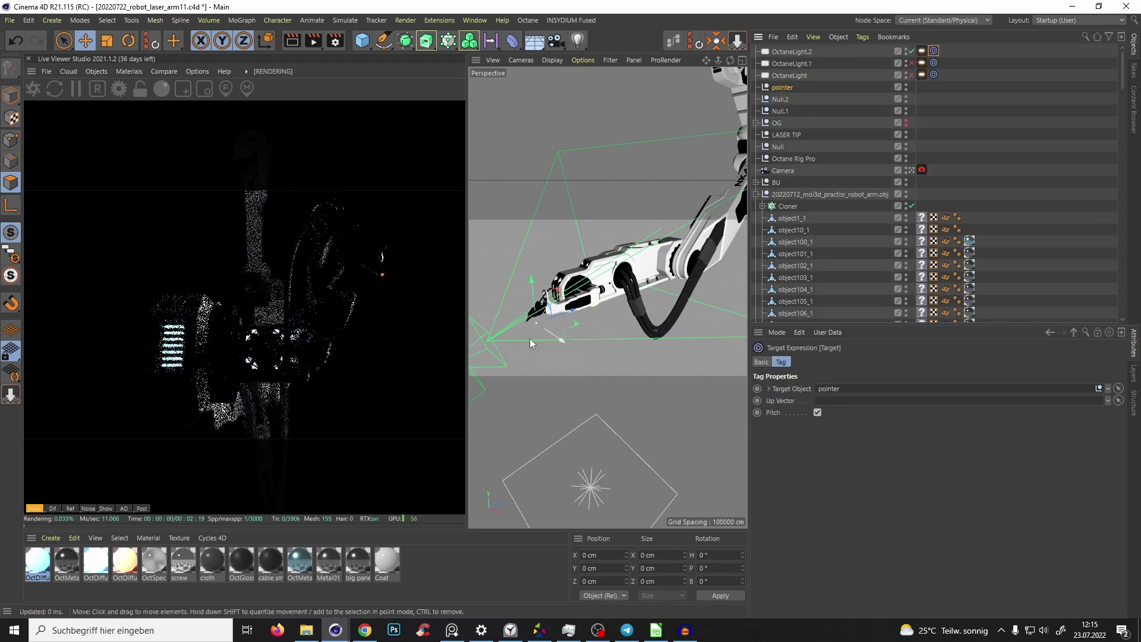
Step: Move OctaneLight.2 closer to the laser end of the robot arm, on its side
{"action": "scroll", "coordinate": [588, 323], "scroll_direction": "down", "scroll_amount": 5}
{"action": "left_click", "coordinate": [794, 52]}
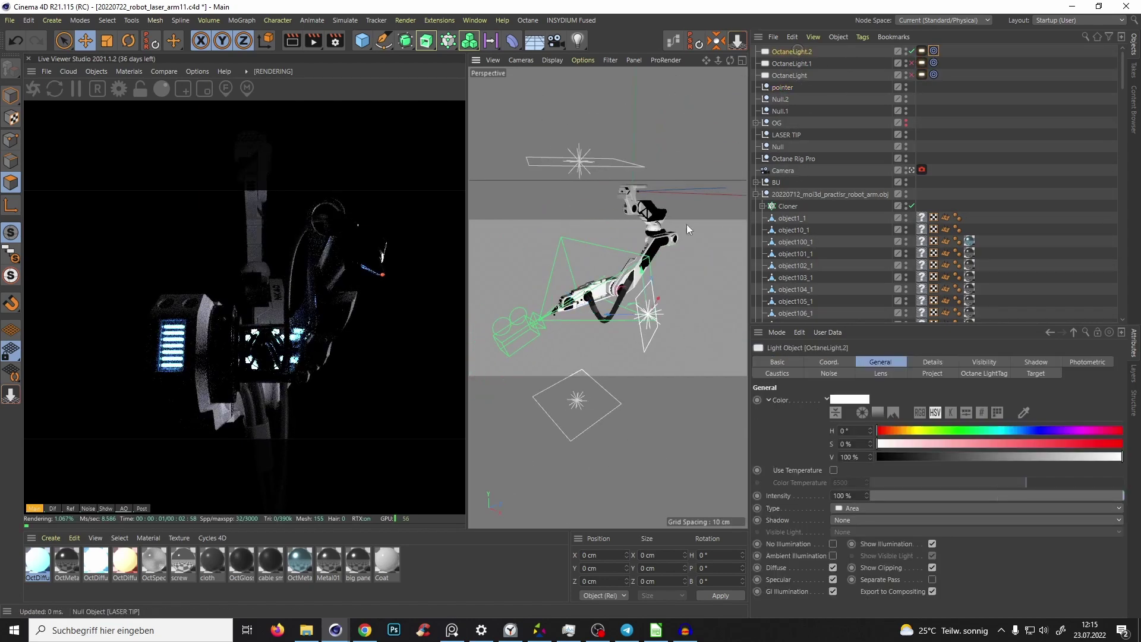
{"action": "left_click_drag", "start_coordinate": [671, 267], "coordinate": [659, 288], "text": "alt"}
{"action": "left_click_drag", "start_coordinate": [618, 323], "coordinate": [561, 323]}
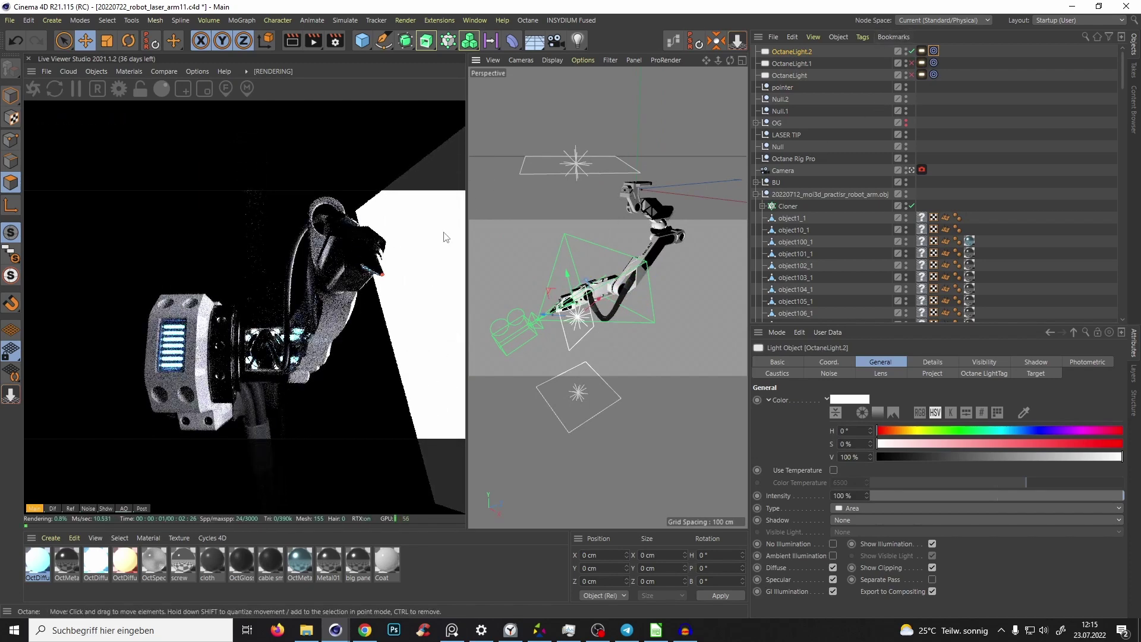
Step: Turn off camera visibility and shadow visibility for all three Octane area lights together
{"action": "left_click", "coordinate": [921, 51]}
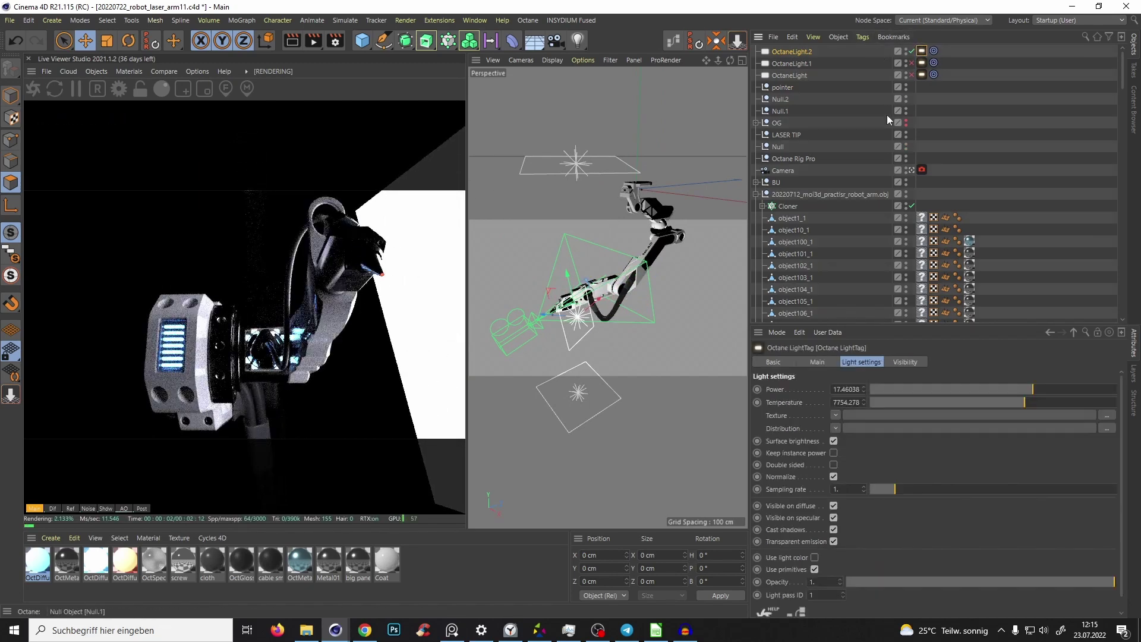
{"action": "left_click", "coordinate": [921, 75], "text": "shift"}
{"action": "left_click", "coordinate": [905, 363]}
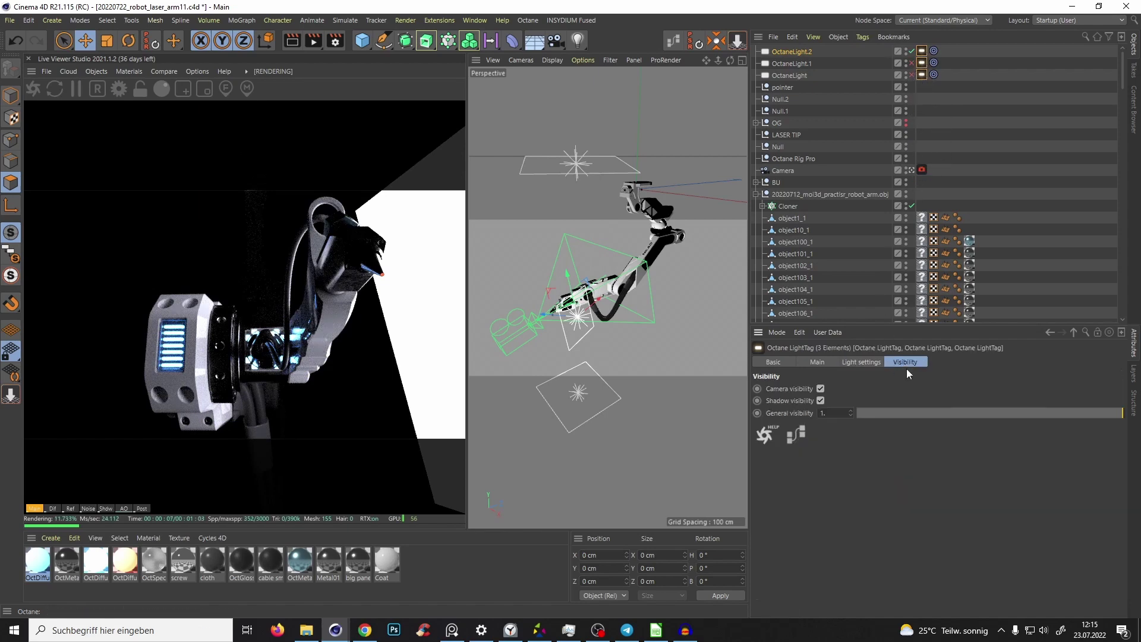
{"action": "left_click", "coordinate": [813, 390]}
{"action": "left_click", "coordinate": [819, 388]}
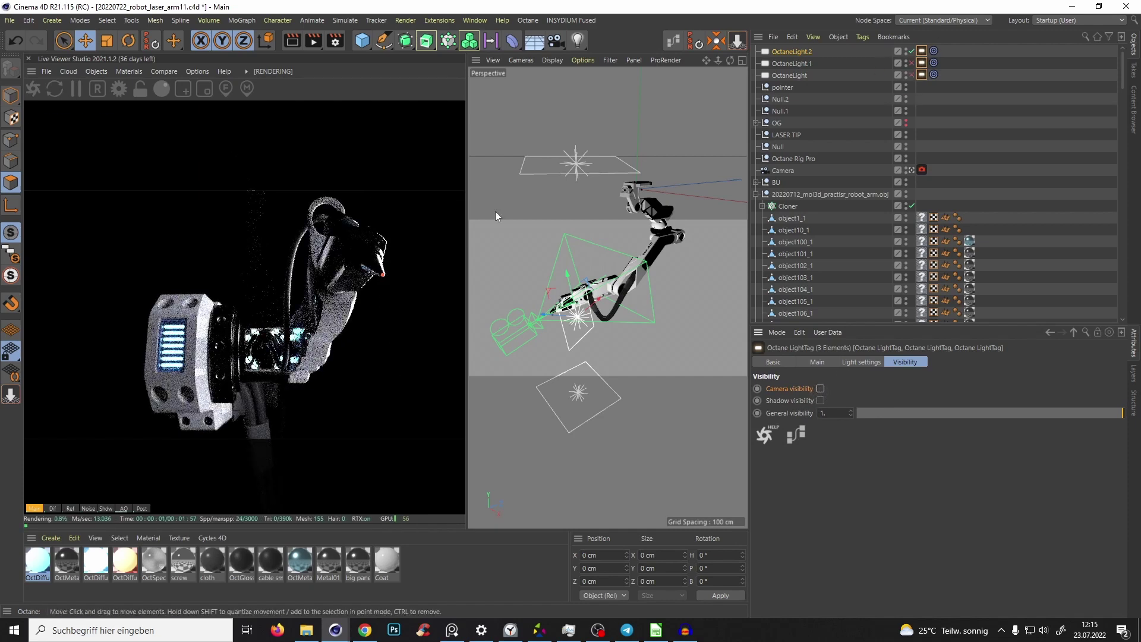
Step: Reposition OctaneLight.2 beside the laser end of the robot arm to create an edge highlight
{"action": "left_click", "coordinate": [799, 52]}
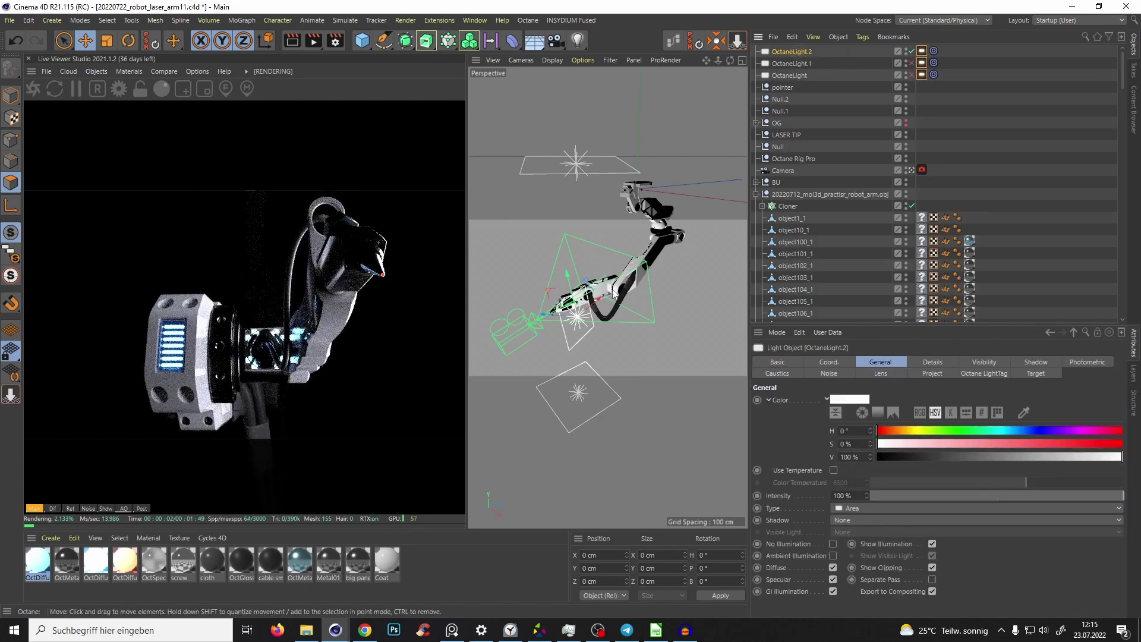
{"action": "left_click_drag", "start_coordinate": [603, 294], "coordinate": [619, 341], "text": "alt"}
{"action": "scroll", "coordinate": [658, 300], "scroll_direction": "up", "scroll_amount": 3}
{"action": "key", "text": "t"}
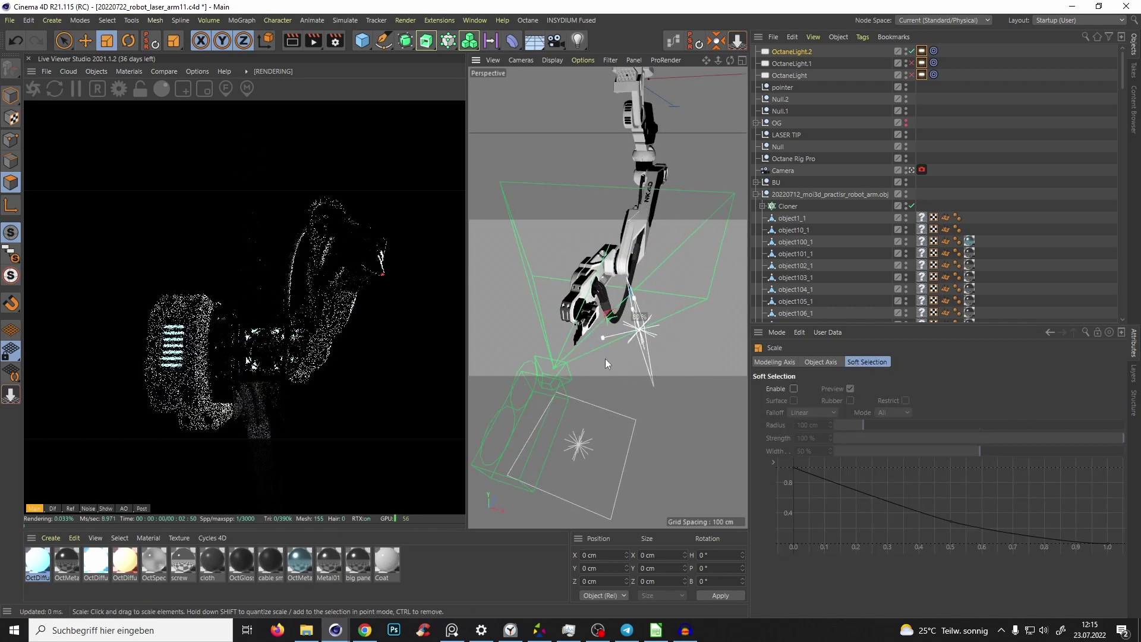
{"action": "key", "text": "e"}
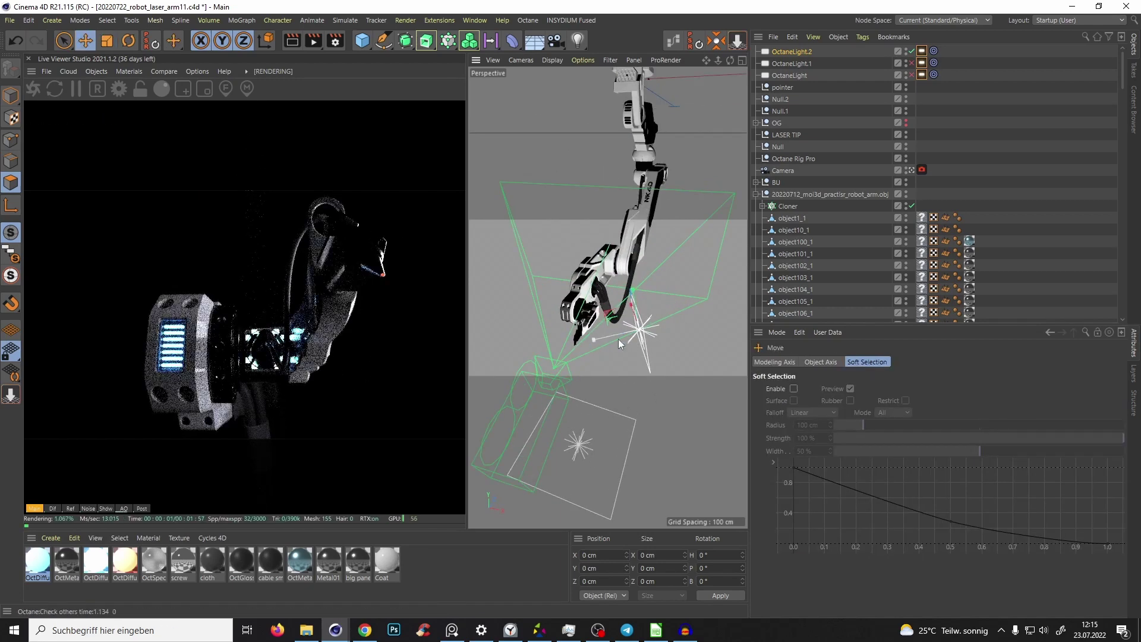
{"action": "left_click_drag", "start_coordinate": [634, 295], "coordinate": [631, 275]}
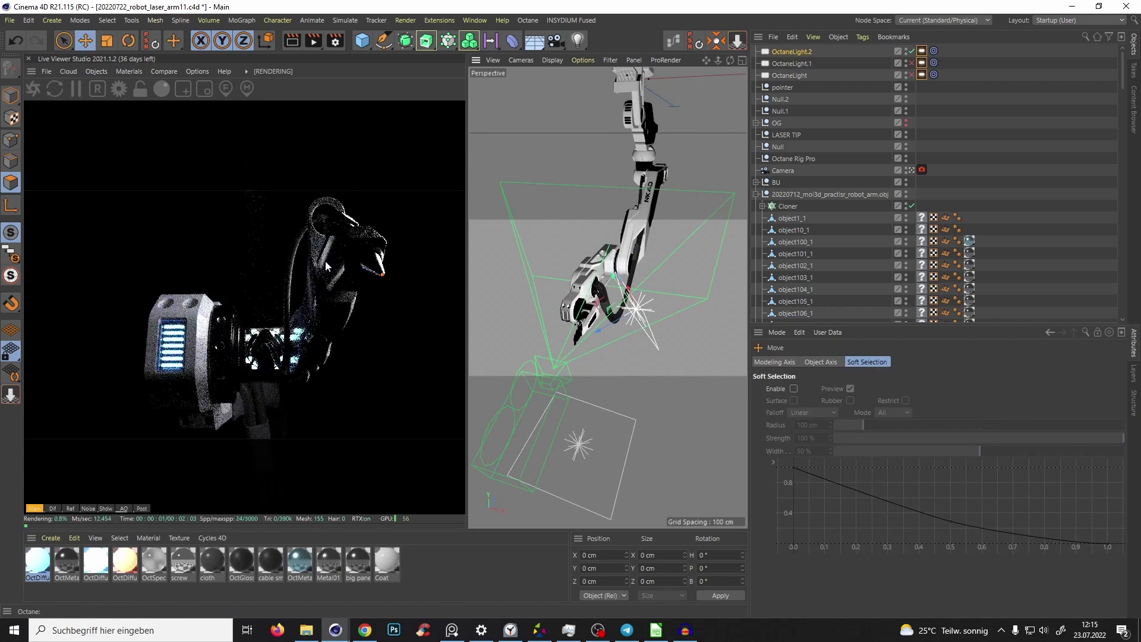
{"action": "left_click_drag", "start_coordinate": [612, 323], "coordinate": [635, 309]}
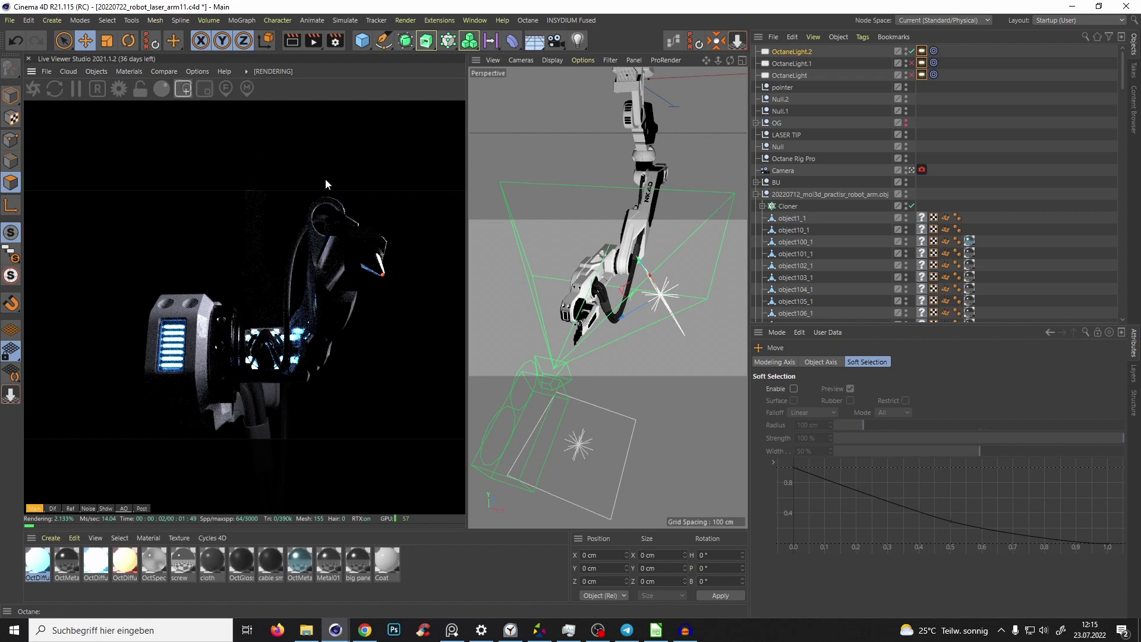
Step: Nudge OctaneLight.2 while rendering only a region around the laser head, and clear the render region
{"action": "left_click_drag", "start_coordinate": [340, 202], "coordinate": [398, 305]}
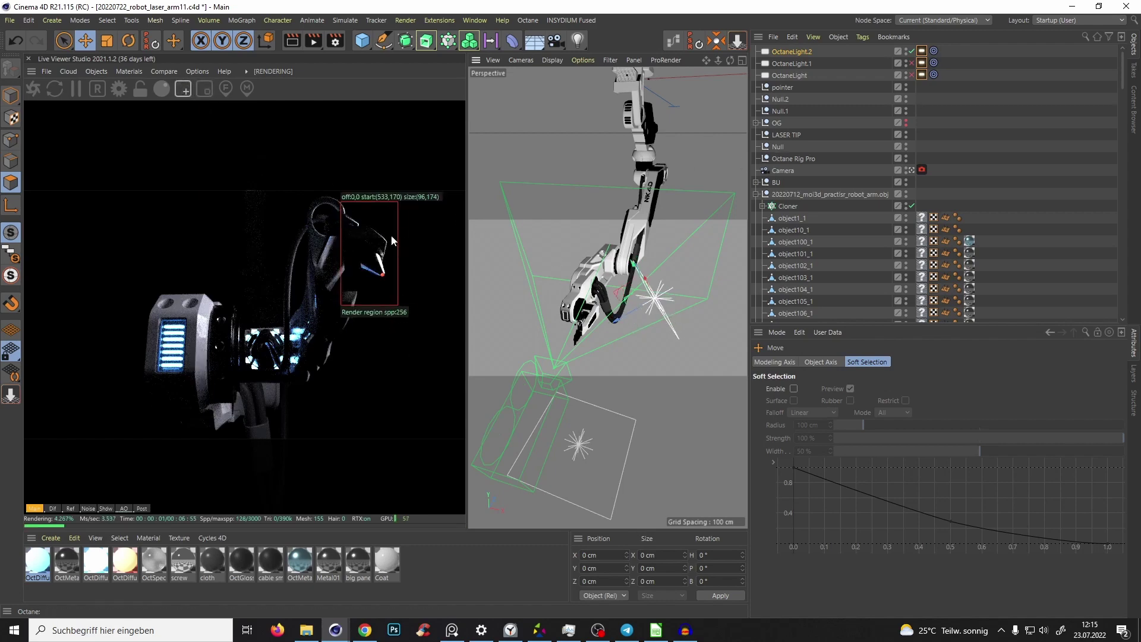
{"action": "left_click_drag", "start_coordinate": [635, 315], "coordinate": [625, 321]}
{"action": "left_click", "coordinate": [188, 89]}
Step: Check the combined lighting with OctaneLight and OctaneLight.1 switched on, and switch both off again
{"action": "left_click", "coordinate": [911, 63]}
{"action": "left_click", "coordinate": [911, 75]}
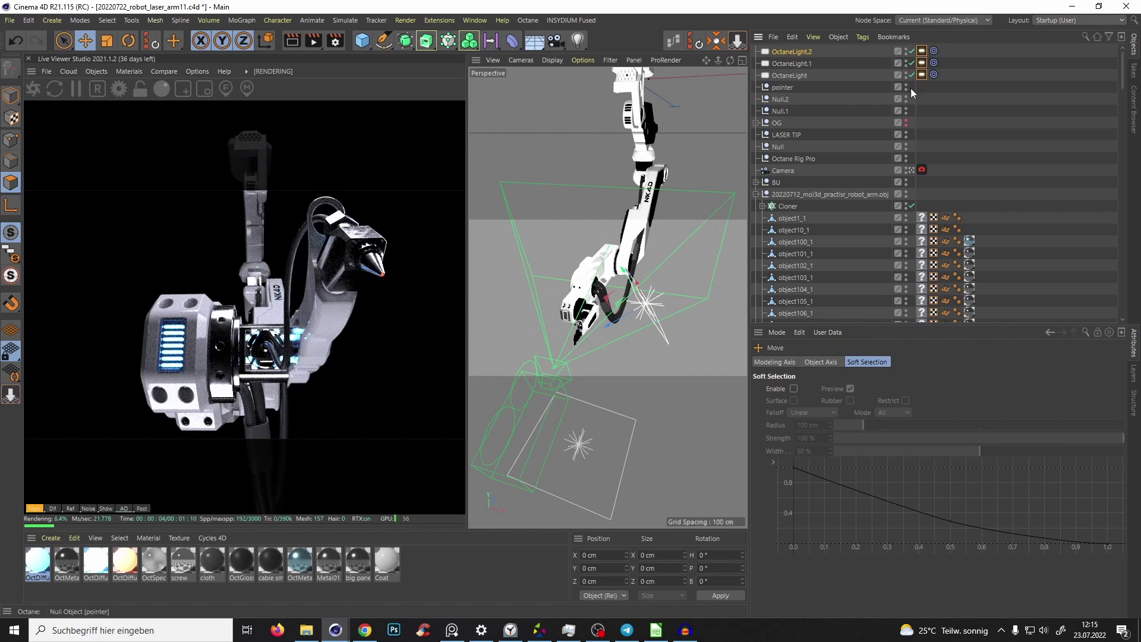
{"action": "left_click_drag", "start_coordinate": [911, 63], "coordinate": [911, 75]}
Step: In Model mode, move OctaneLight.2 to about X 48, Y -144, Z -142 cm and switch OctaneLight and OctaneLight.1 back on
{"action": "left_click", "coordinate": [804, 51]}
{"action": "left_click_drag", "start_coordinate": [632, 309], "coordinate": [665, 279], "text": "alt"}
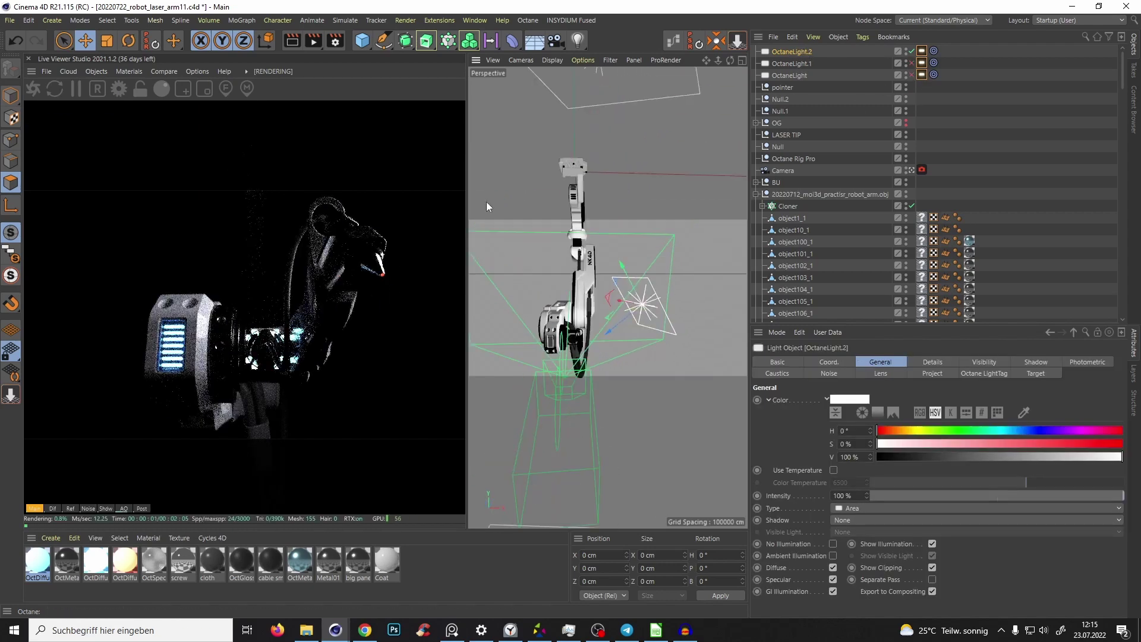
{"action": "left_click", "coordinate": [11, 95]}
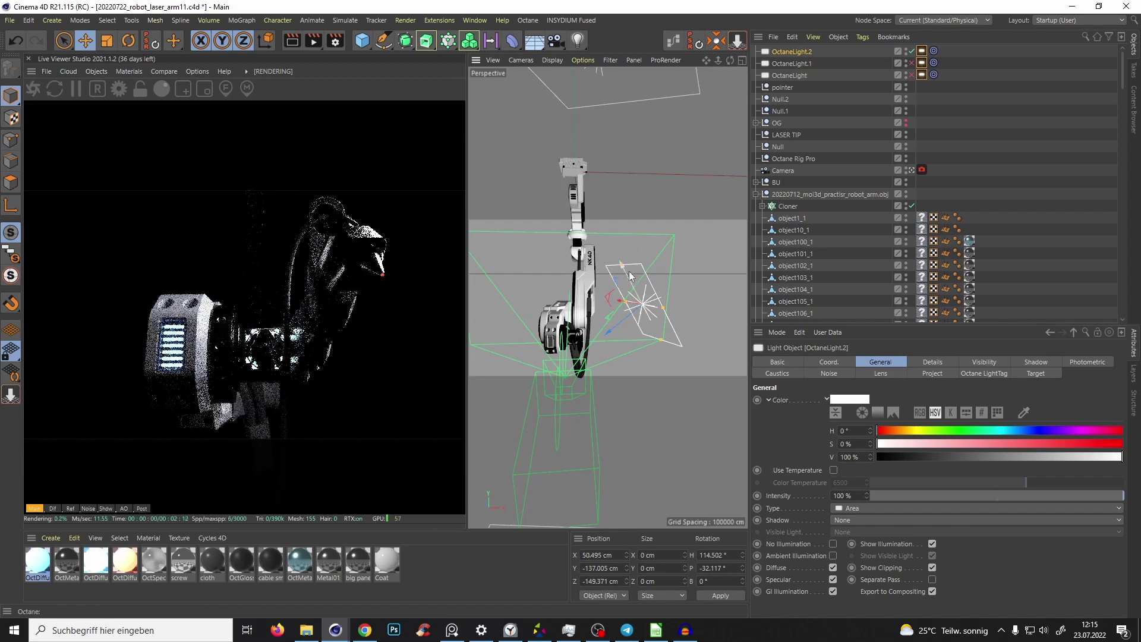
{"action": "key", "text": "e"}
{"action": "left_click_drag", "start_coordinate": [629, 291], "coordinate": [652, 309]}
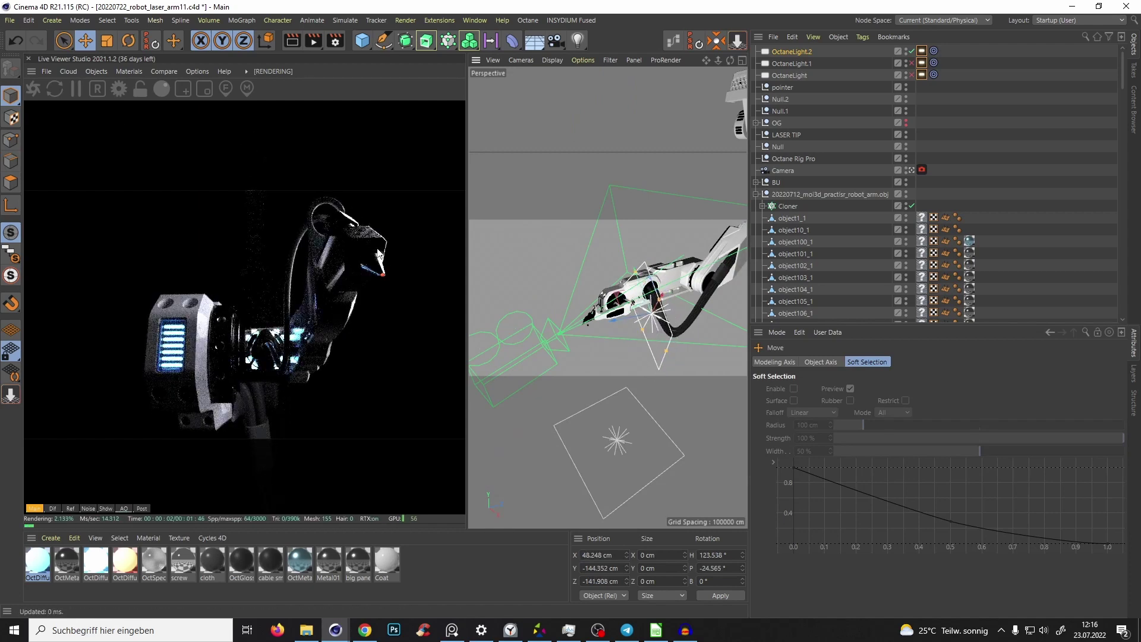
{"action": "left_click_drag", "start_coordinate": [911, 75], "coordinate": [911, 63]}
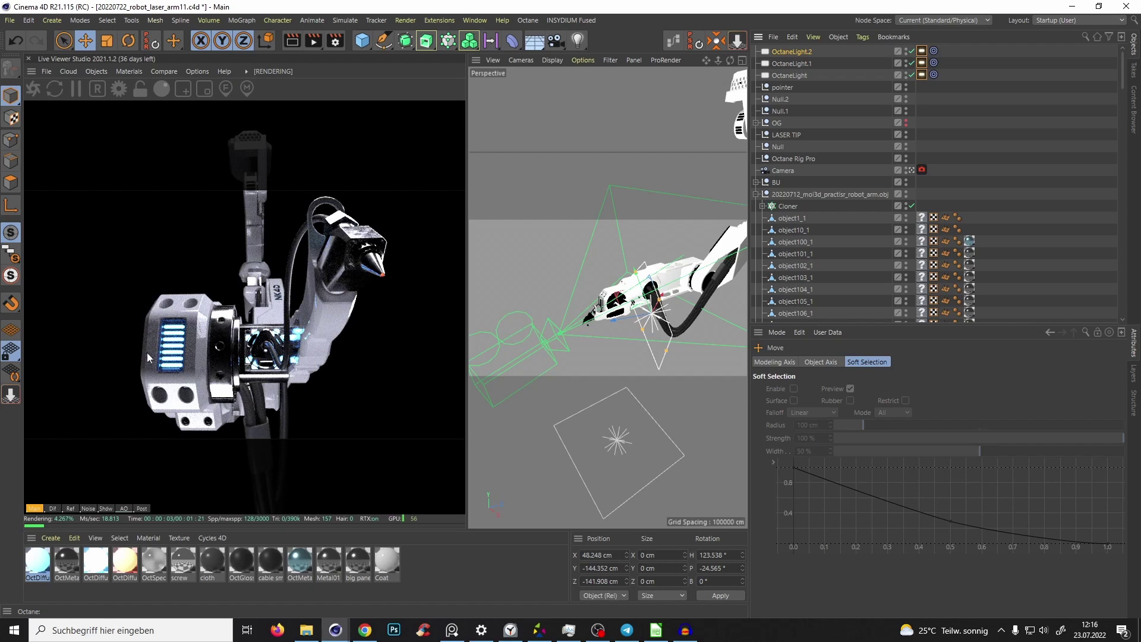
Step: Duplicate OctaneLight.2 and switch off the three original area lights so only the copy stays enabled
{"action": "left_click", "coordinate": [800, 51]}
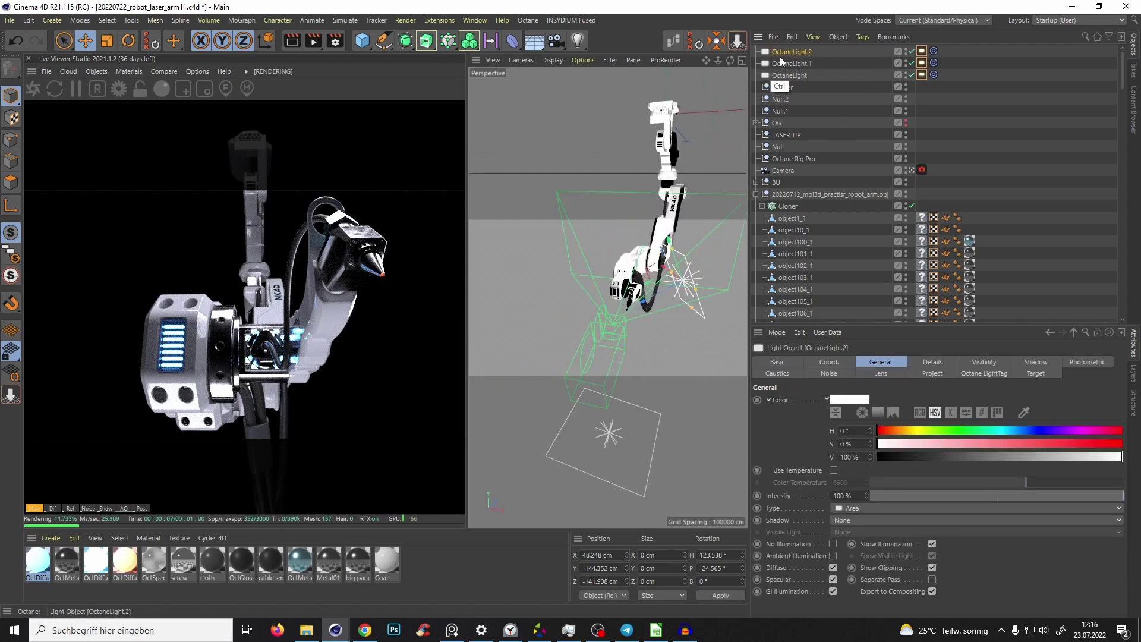
{"action": "mouse_move", "coordinate": [765, 50]}
{"action": "left_mouse_down", "text": "ctrl"}
{"action": "mouse_move", "coordinate": [785, 57]}
{"action": "mouse_move", "coordinate": [782, 48]}
{"action": "left_mouse_up", "text": "ctrl"}
{"action": "key", "text": "ctrl+z"}
{"action": "left_click_drag", "start_coordinate": [910, 63], "coordinate": [913, 93]}
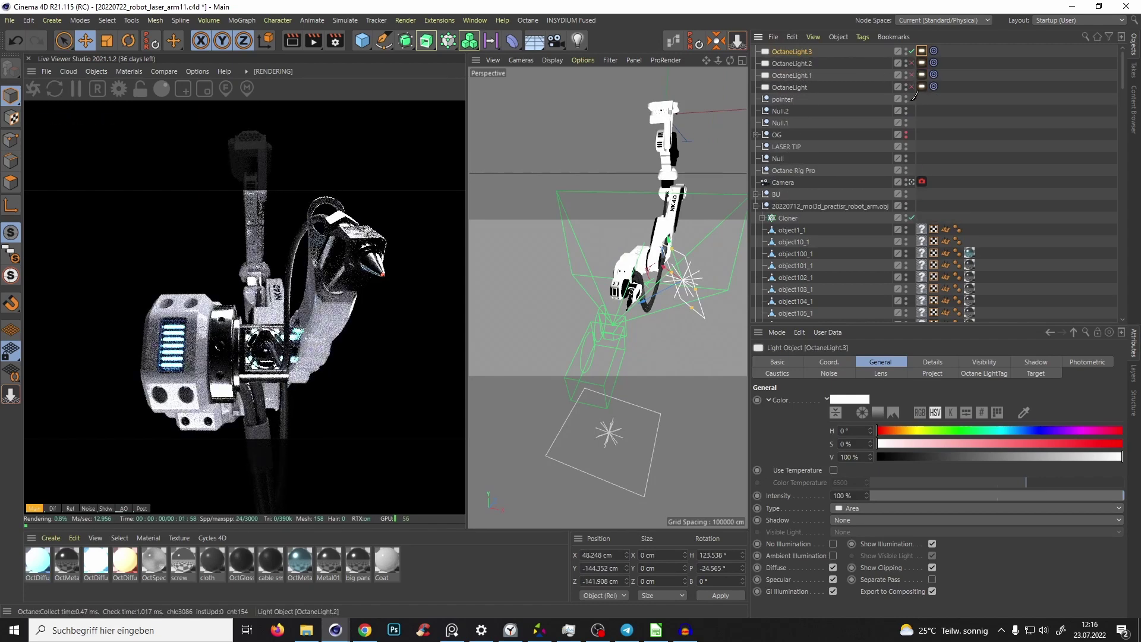
Step: Mirror OctaneLight.3 to the opposite side of the robot arm by setting its X position to -48.248 cm
{"action": "scroll", "coordinate": [679, 284], "scroll_direction": "down", "scroll_amount": 1}
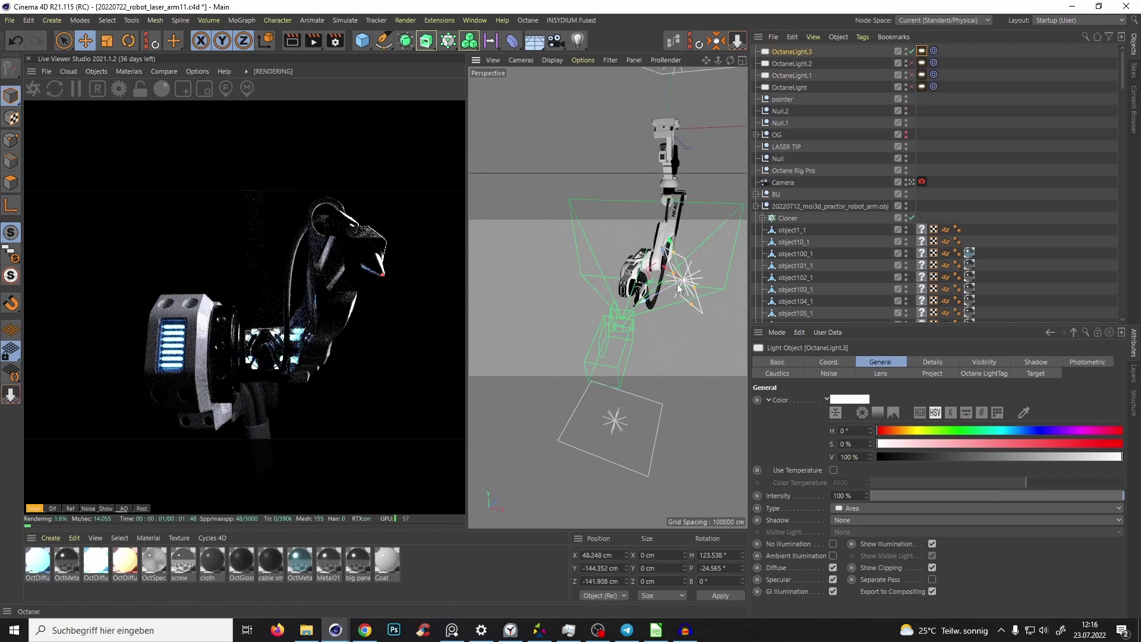
{"action": "left_click_drag", "start_coordinate": [681, 288], "coordinate": [679, 288], "text": "alt"}
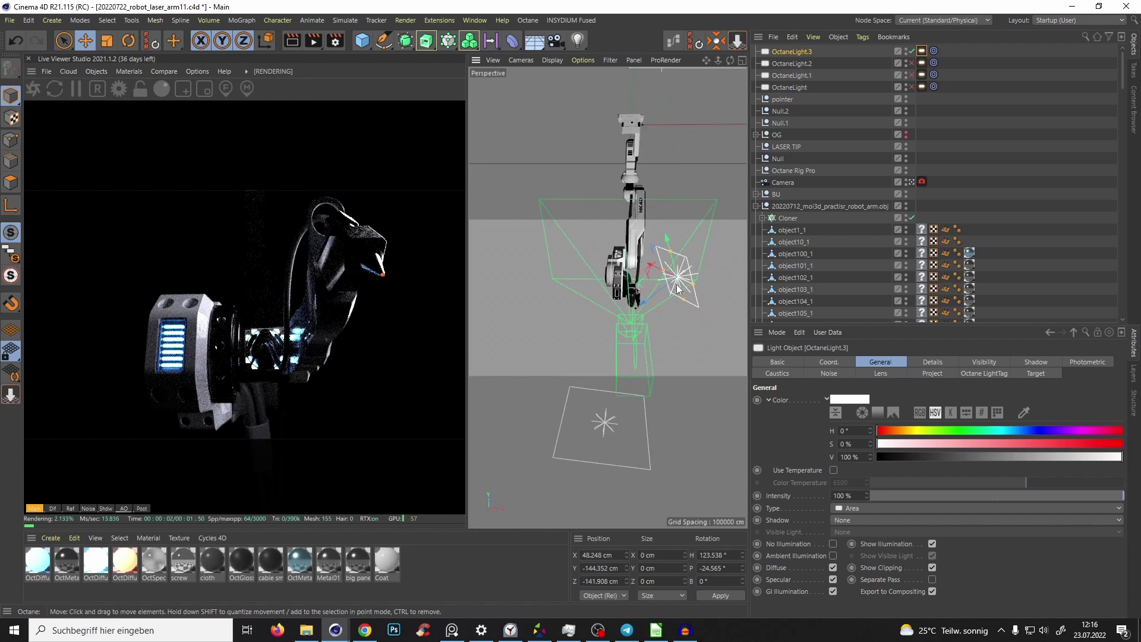
{"action": "left_click", "coordinate": [828, 364]}
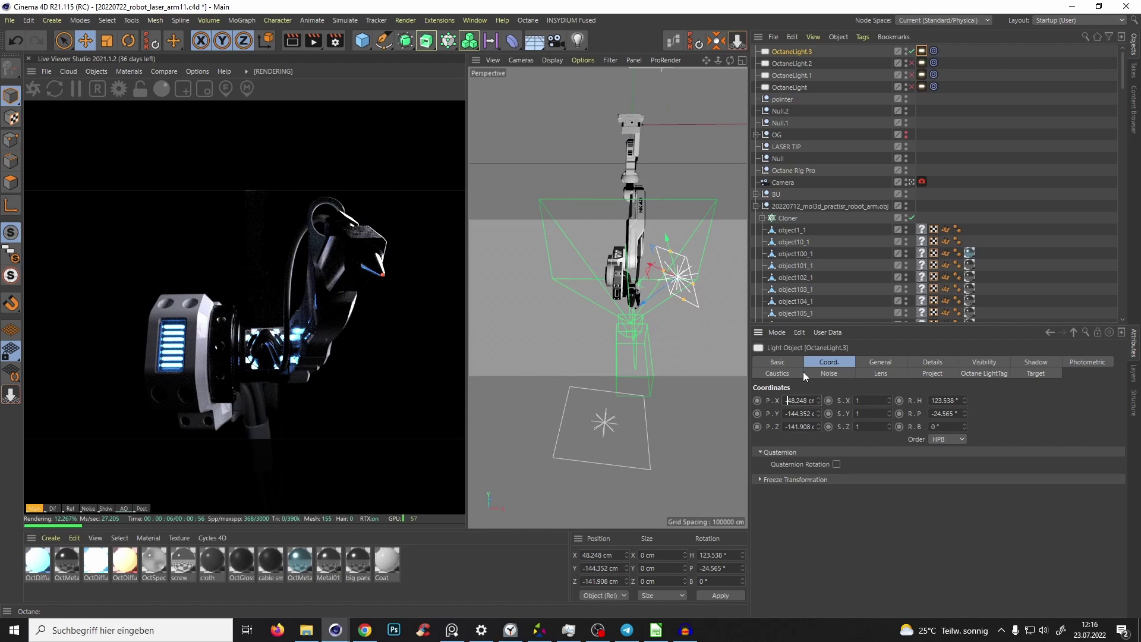
{"action": "type", "text": "-"}
{"action": "key", "text": "Return"}
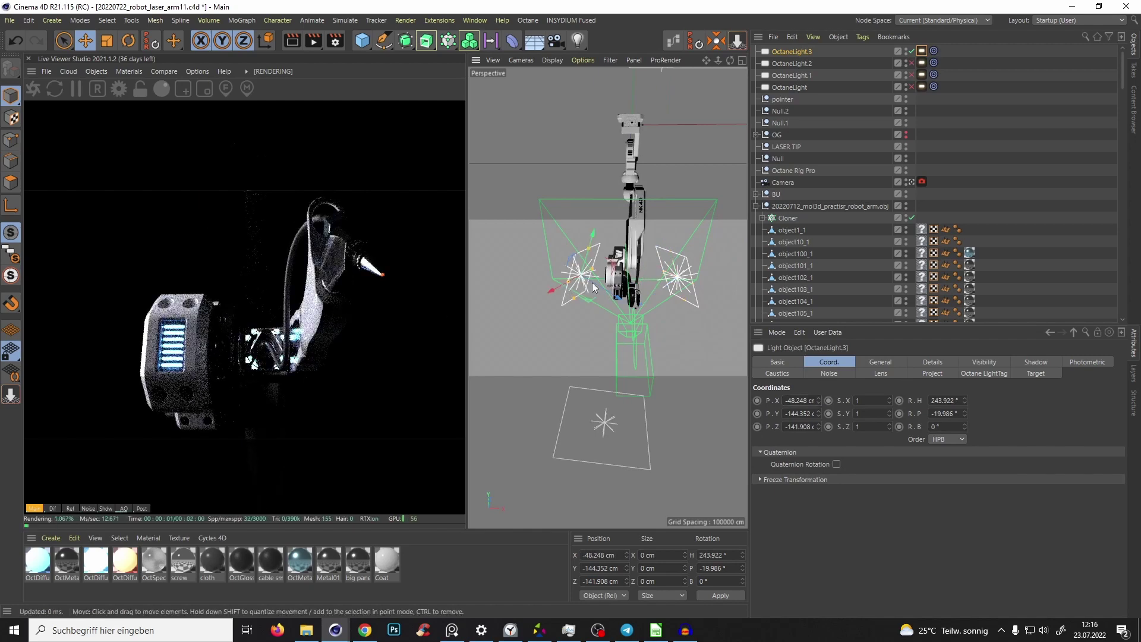
Step: Move OctaneLight.3 to about X -73, Y -157, Z -82 cm and switch the other three area lights back on
{"action": "right_click_drag", "start_coordinate": [580, 291], "coordinate": [827, 127], "text": "alt"}
{"action": "left_click_drag", "start_coordinate": [612, 294], "coordinate": [469, 279], "text": "alt"}
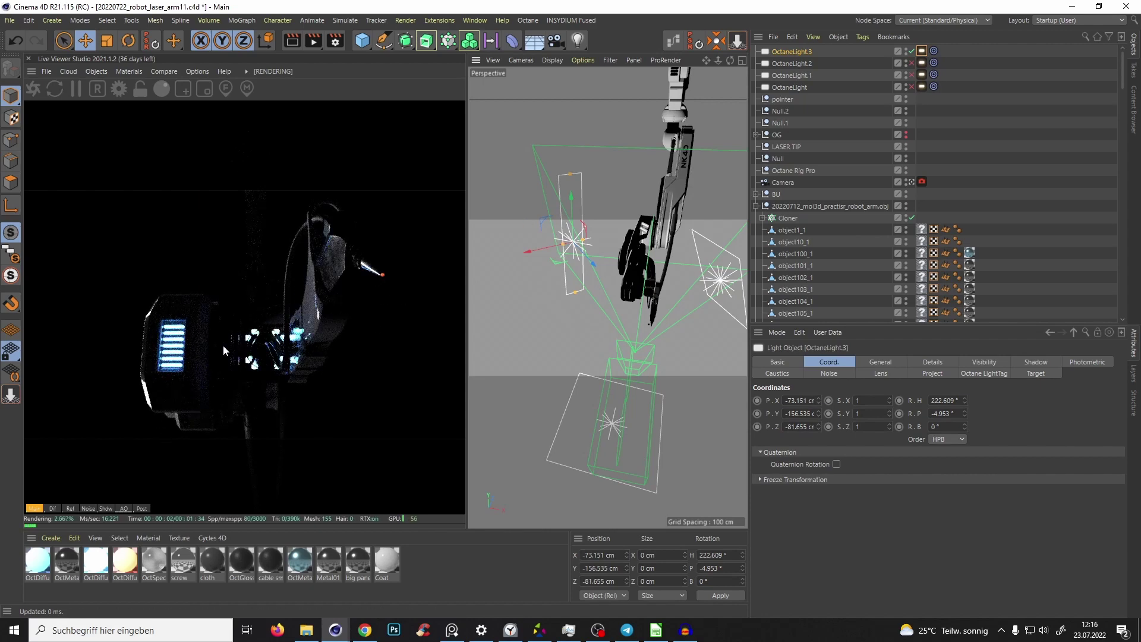
{"action": "left_click_drag", "start_coordinate": [912, 63], "coordinate": [911, 86]}
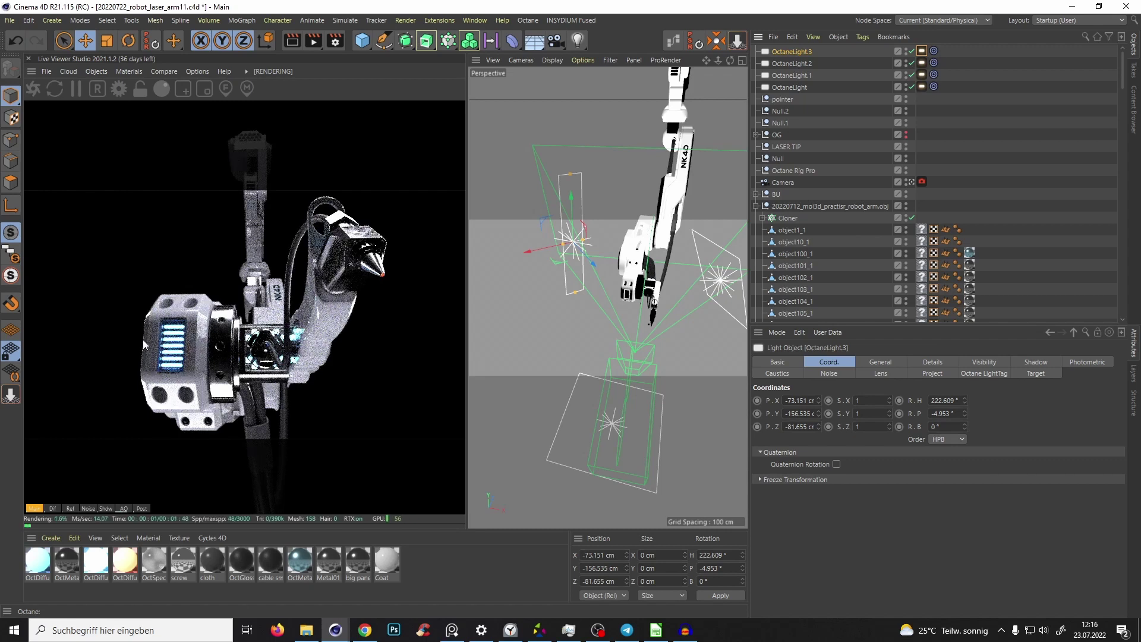
Step: Compare the arm's base housing with OctaneLight.3 off and on inside a render region, and clear the region
{"action": "left_click", "coordinate": [183, 89]}
{"action": "left_click_drag", "start_coordinate": [130, 297], "coordinate": [165, 387]}
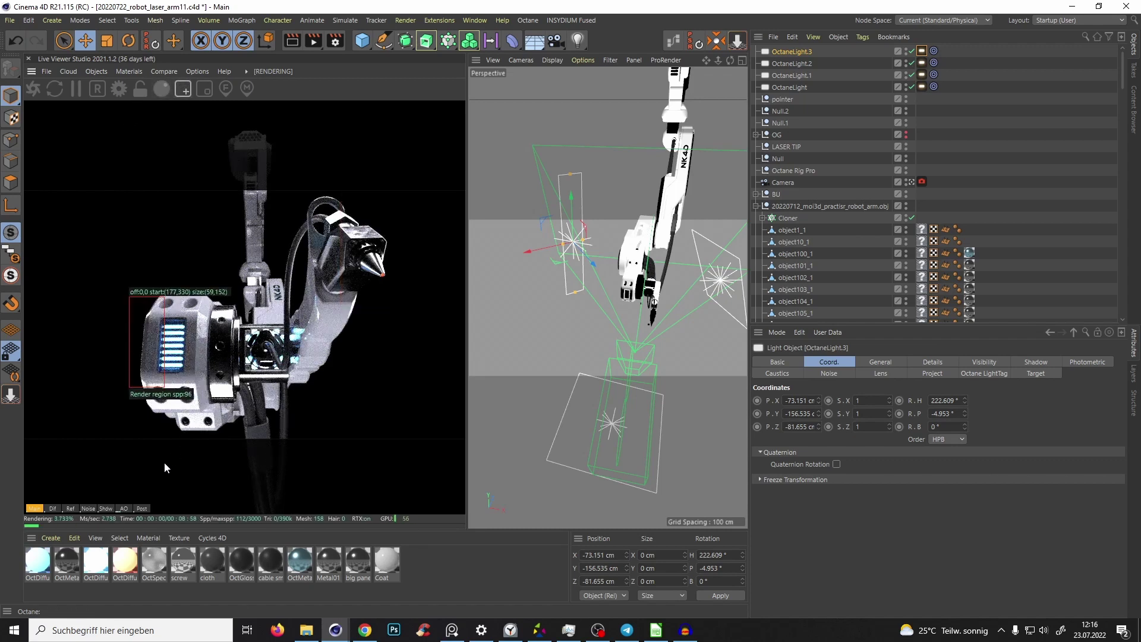
{"action": "left_click", "coordinate": [912, 51]}
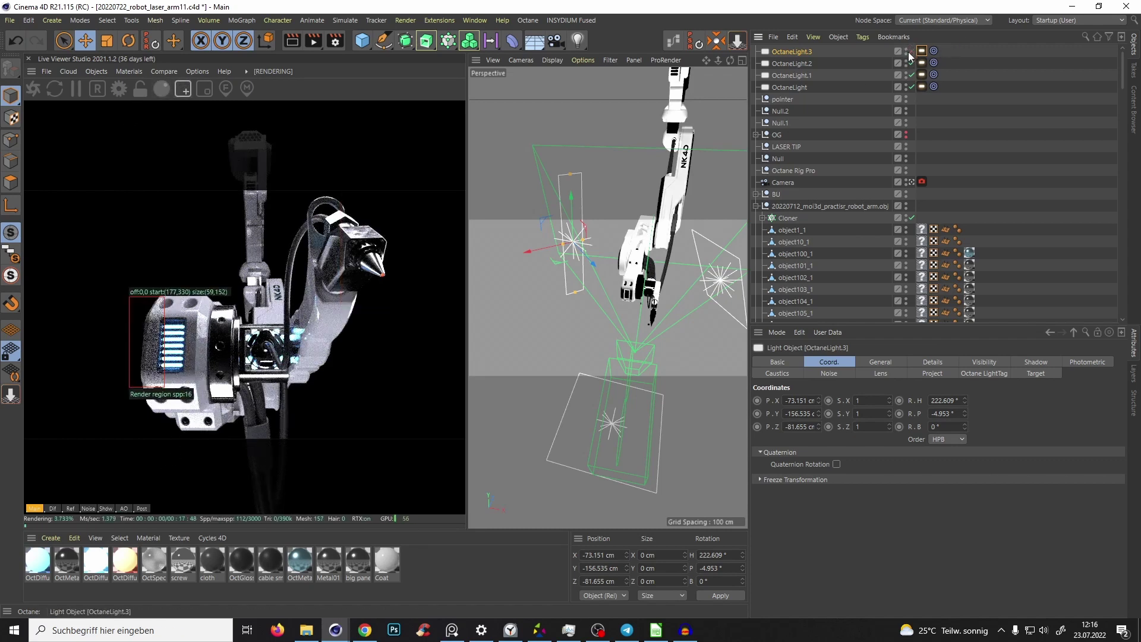
{"action": "left_click", "coordinate": [911, 51]}
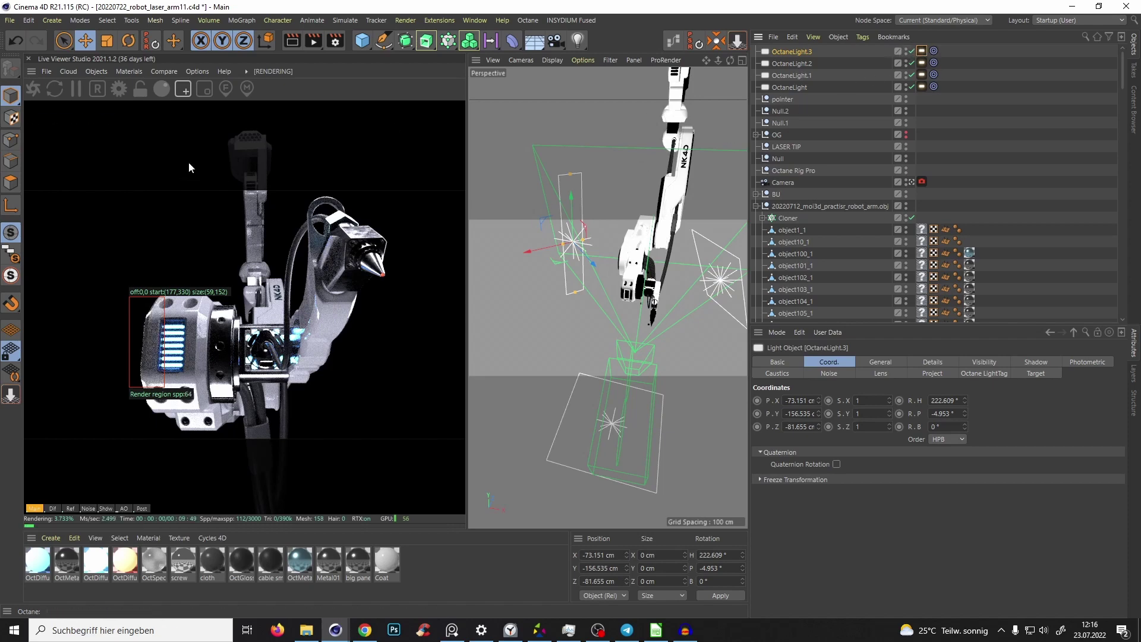
{"action": "left_click", "coordinate": [182, 90]}
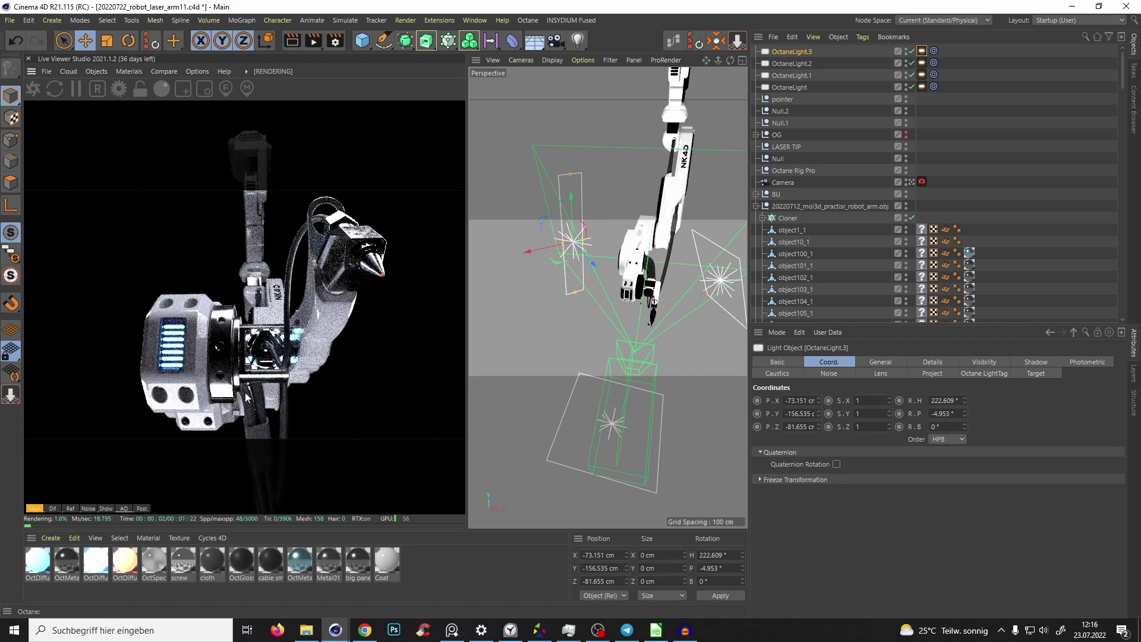
Step: Disable the render AOV group in the Octane Renderer settings
{"action": "left_click", "coordinate": [333, 43]}
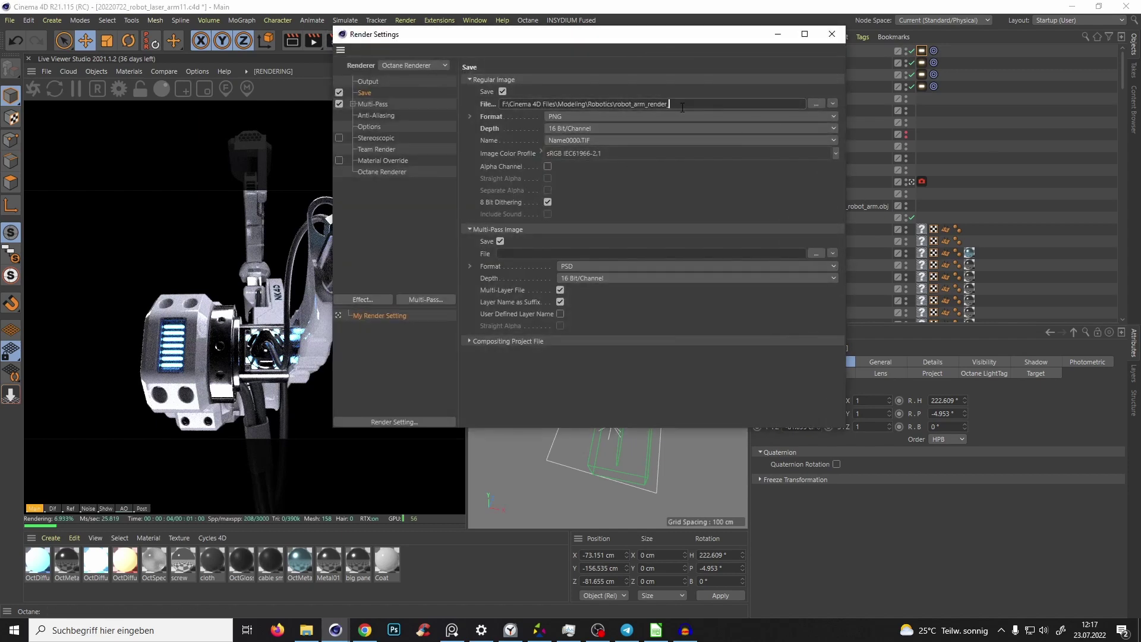
{"action": "left_click", "coordinate": [375, 172]}
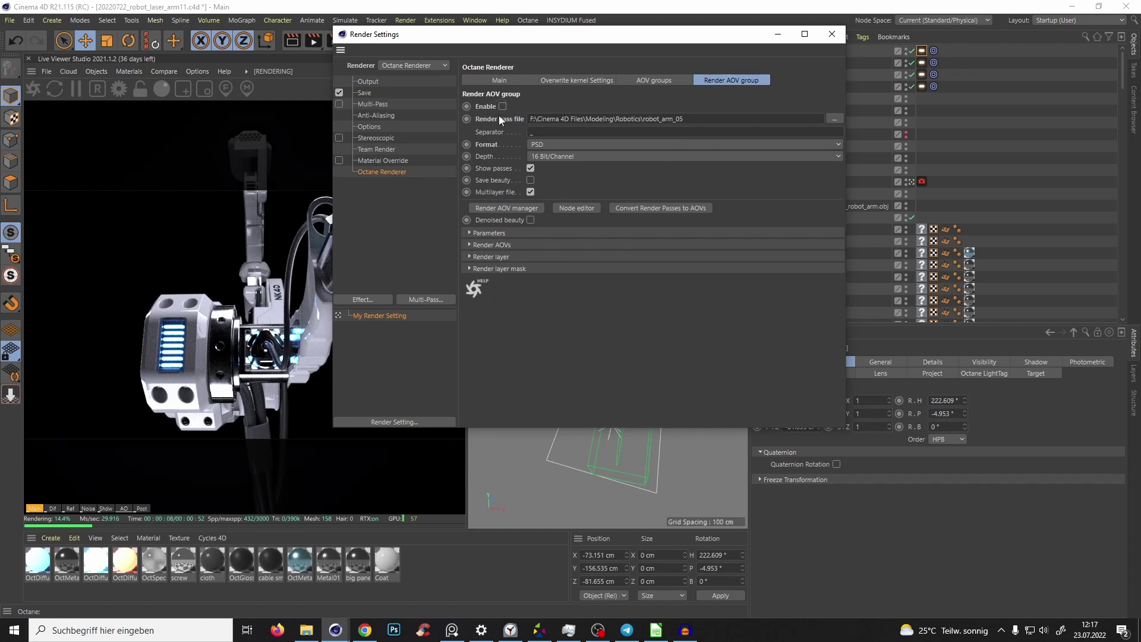
{"action": "left_click", "coordinate": [778, 33]}
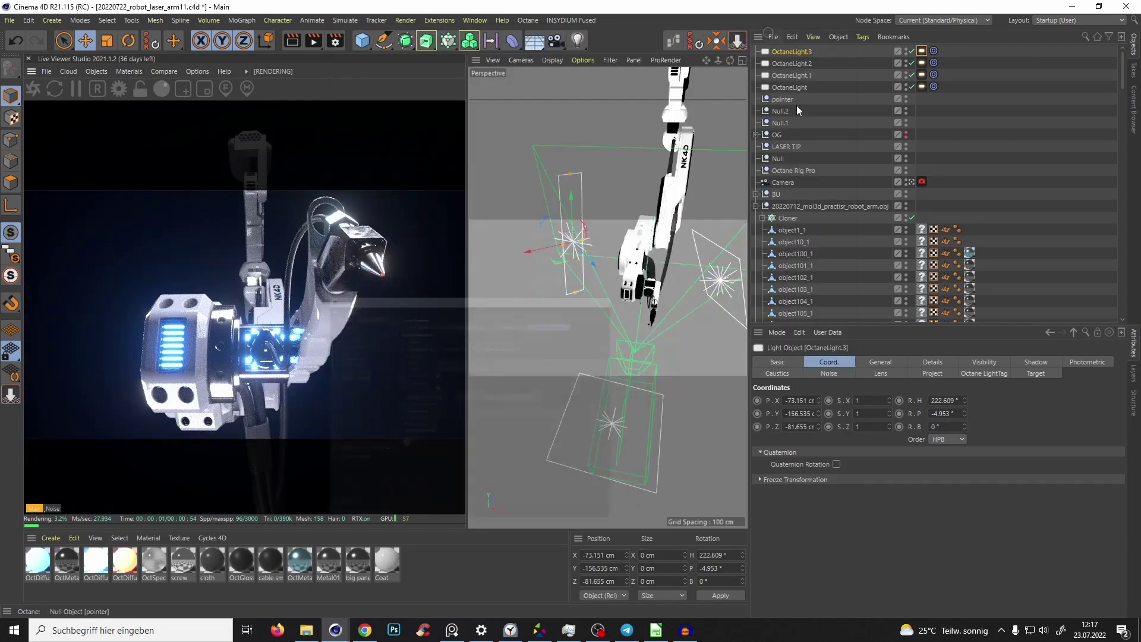
Step: Set the Octane camera tag's post-processing bloom power to about 28.6 and its cutoff to about 2.1
{"action": "left_click", "coordinate": [921, 182]}
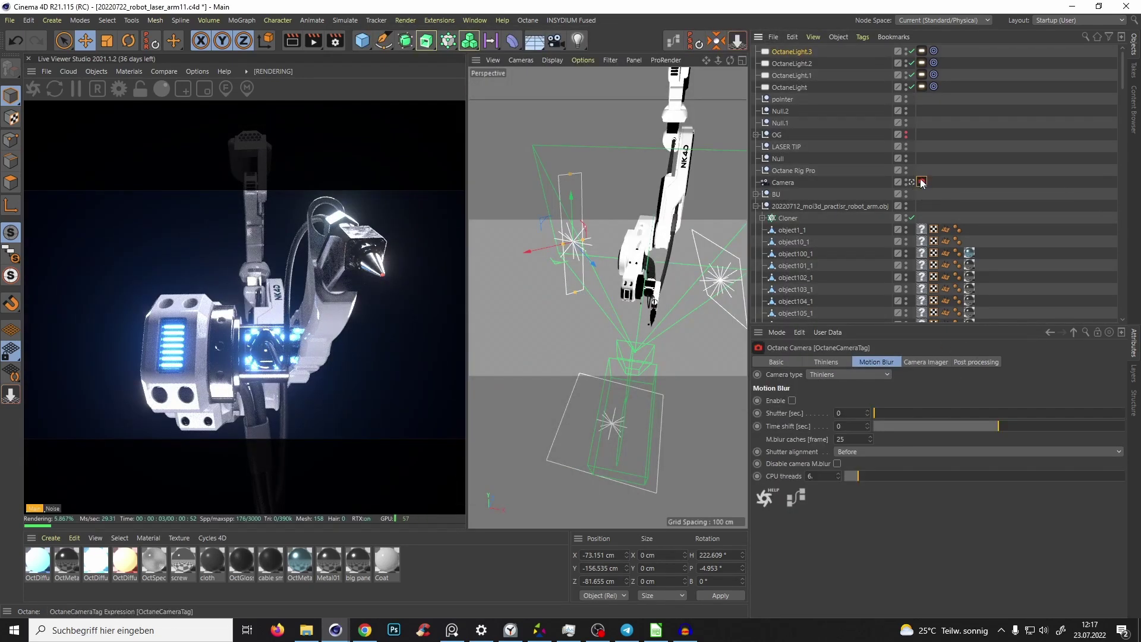
{"action": "left_click", "coordinate": [976, 361]}
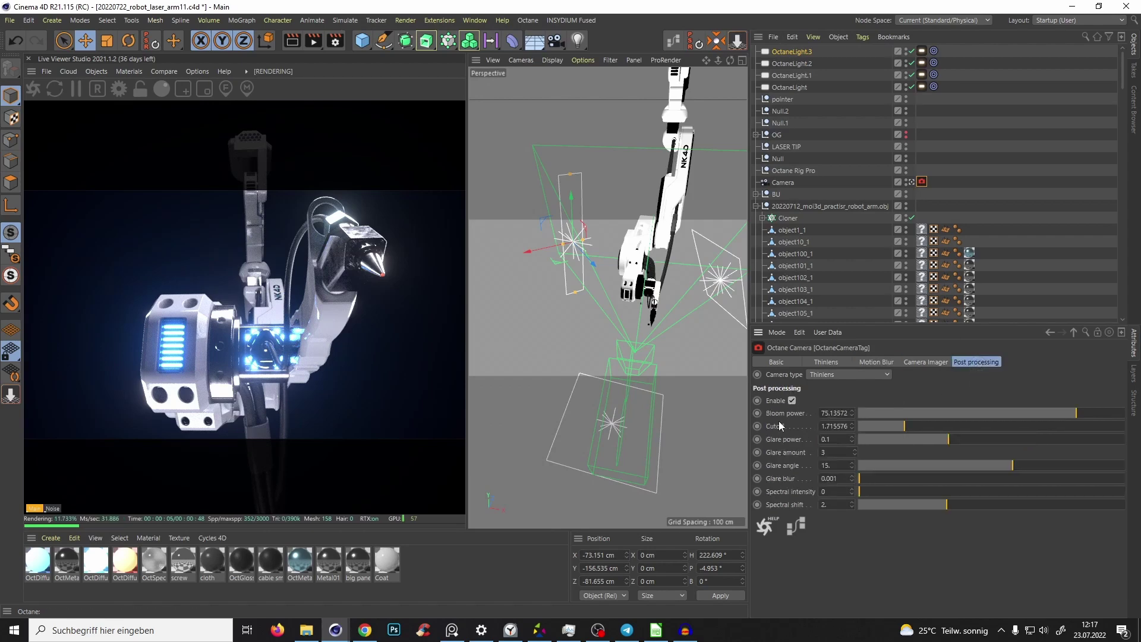
{"action": "left_click_drag", "start_coordinate": [1104, 415], "coordinate": [1030, 413]}
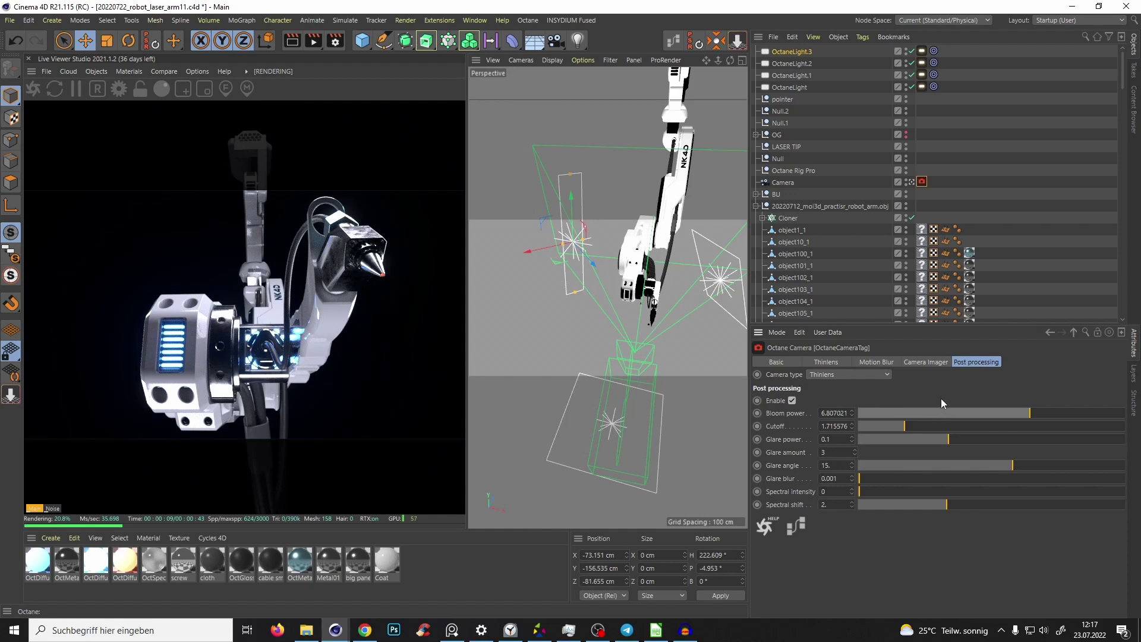
{"action": "left_click_drag", "start_coordinate": [1053, 409], "coordinate": [1077, 423]}
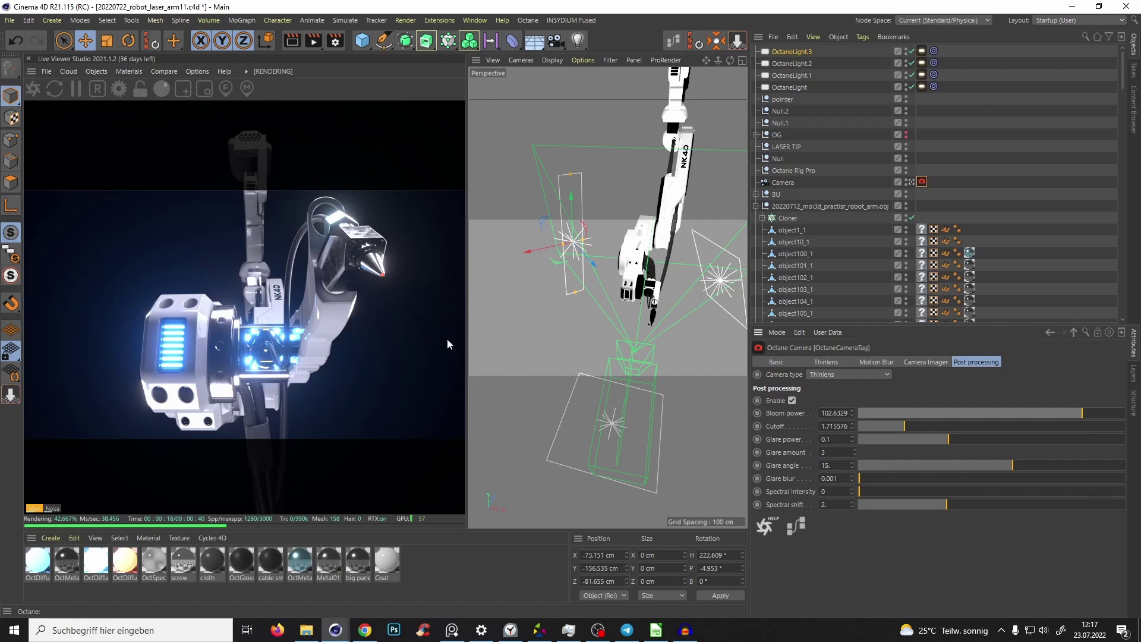
{"action": "mouse_move", "coordinate": [1032, 417]}
{"action": "left_mouse_down"}
{"action": "mouse_move", "coordinate": [1004, 414]}
{"action": "mouse_move", "coordinate": [1053, 411]}
{"action": "mouse_move", "coordinate": [1046, 419]}
{"action": "left_mouse_up"}
{"action": "left_click_drag", "start_coordinate": [881, 425], "coordinate": [915, 435]}
{"action": "left_click", "coordinate": [1057, 412]}
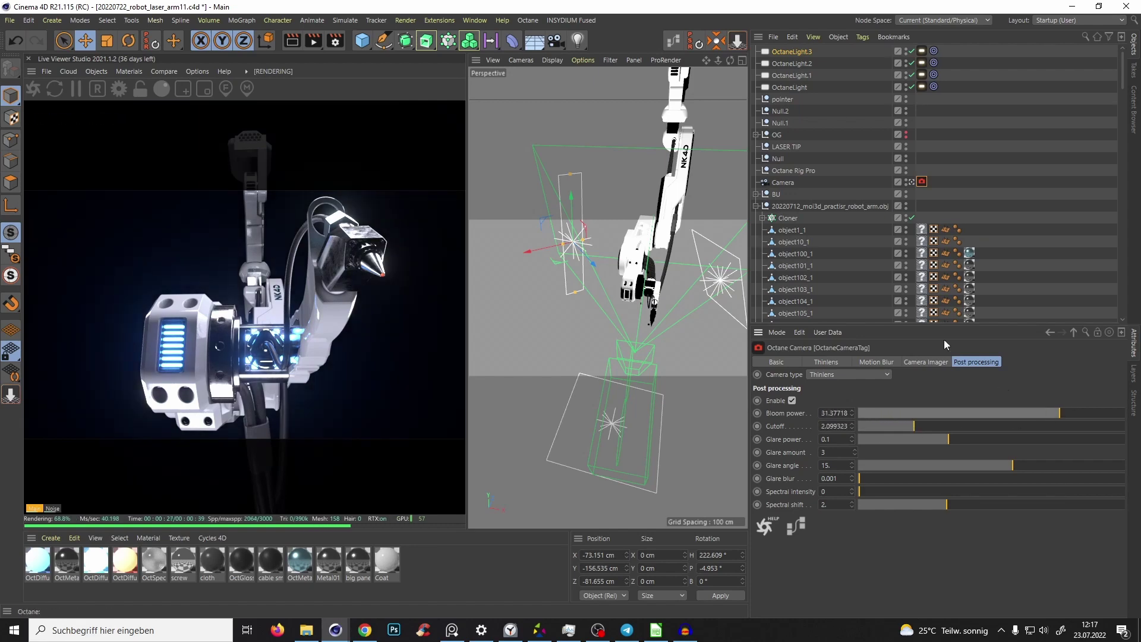
{"action": "left_click", "coordinate": [1055, 412]}
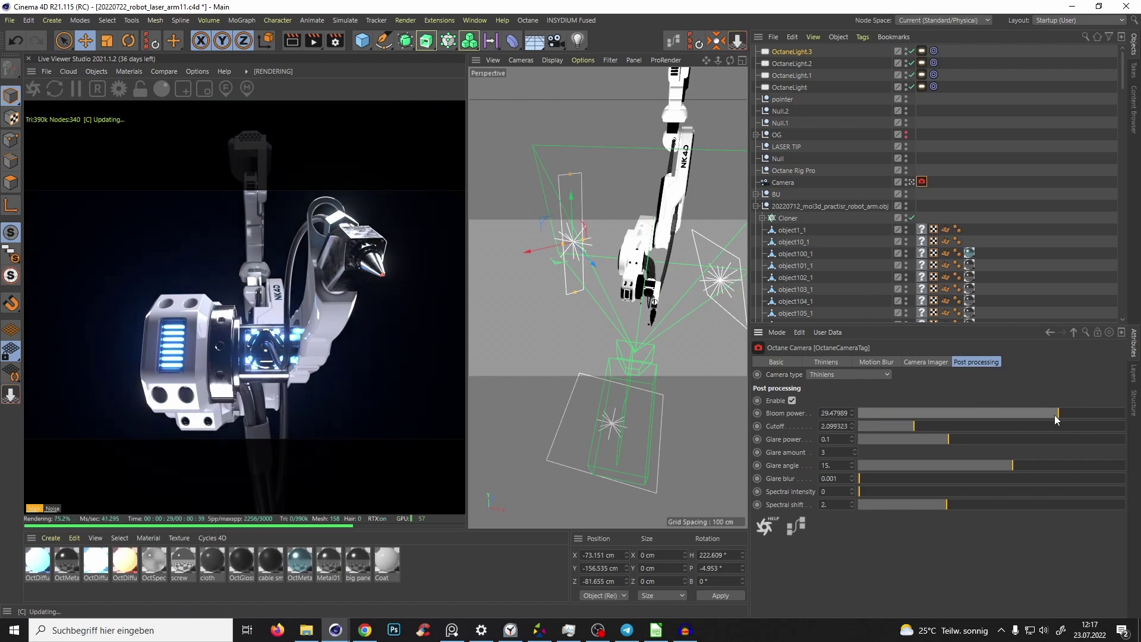
Step: Enable the render AOV group with its render pass file named robot_arm_11, and save the project
{"action": "key", "text": "ctrl+b"}
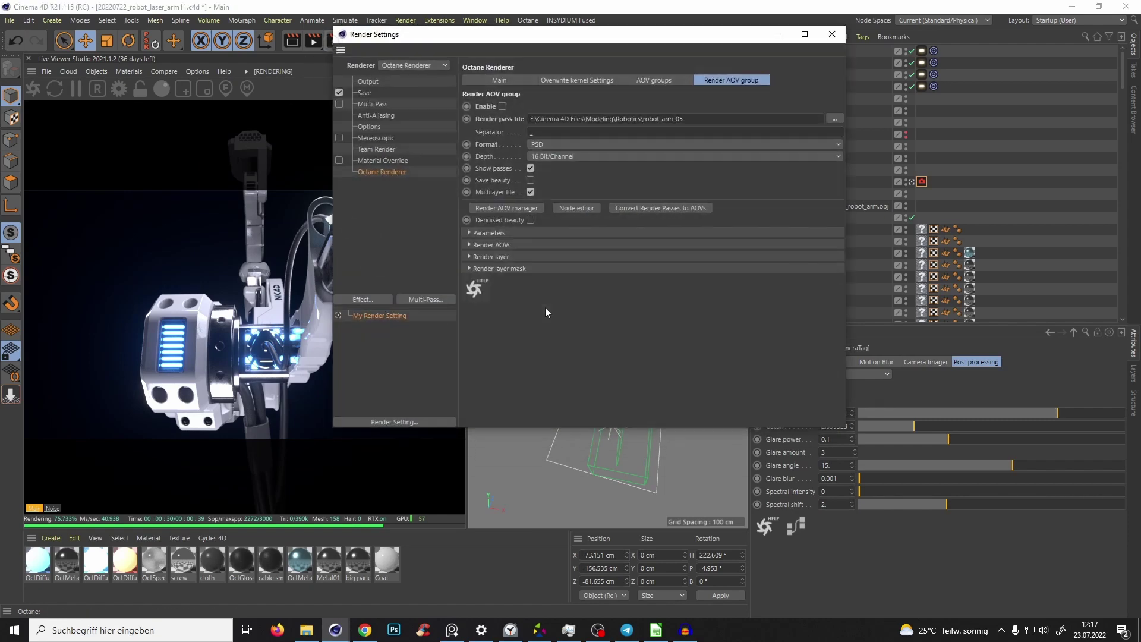
{"action": "left_click", "coordinate": [503, 106]}
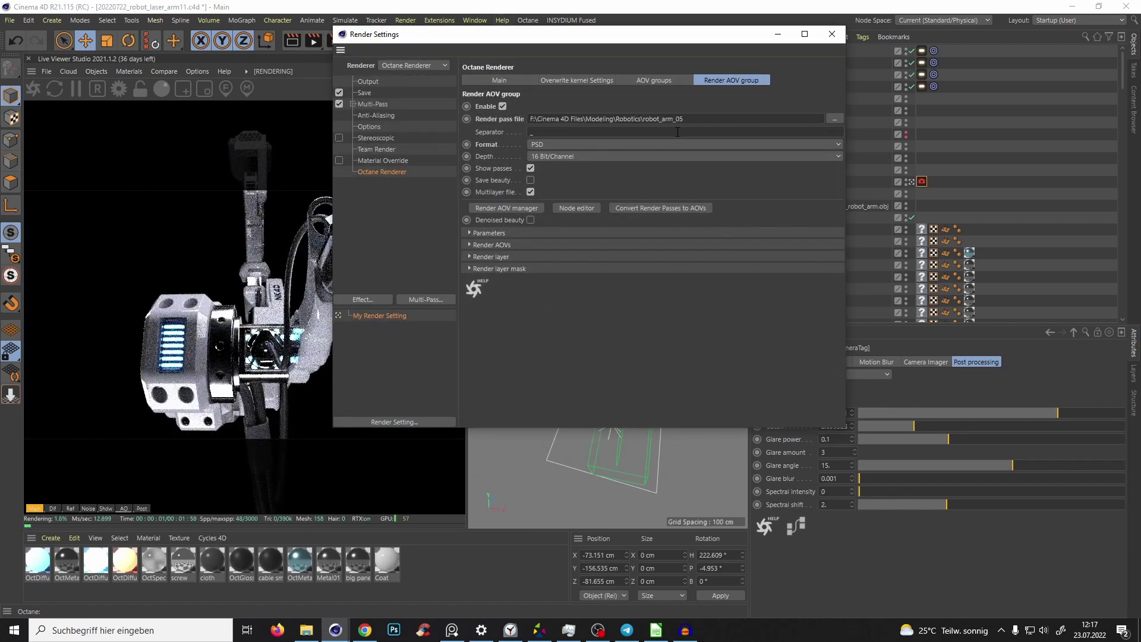
{"action": "key", "text": "BackSpace"}
{"action": "type", "text": "11"}
{"action": "left_click", "coordinate": [777, 34]}
{"action": "key", "text": "ctrl+s"}
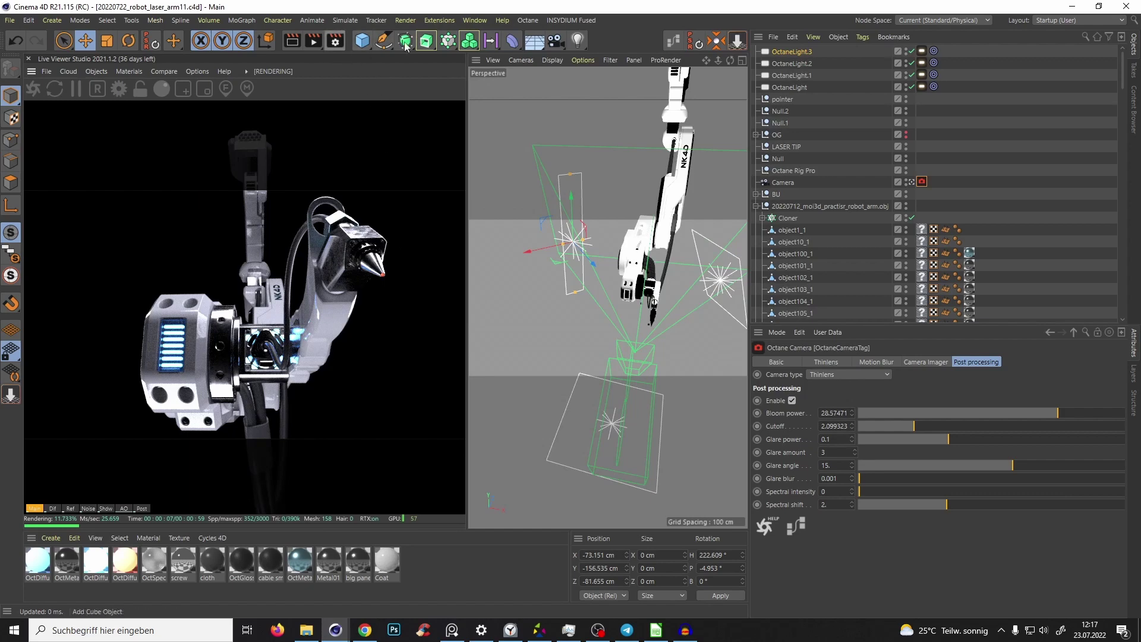
Step: Add the current project 20220722_robot_laser_arm11.c4d to the render queue and minimize the queue window
{"action": "left_click", "coordinate": [405, 20]}
{"action": "left_click", "coordinate": [431, 134]}
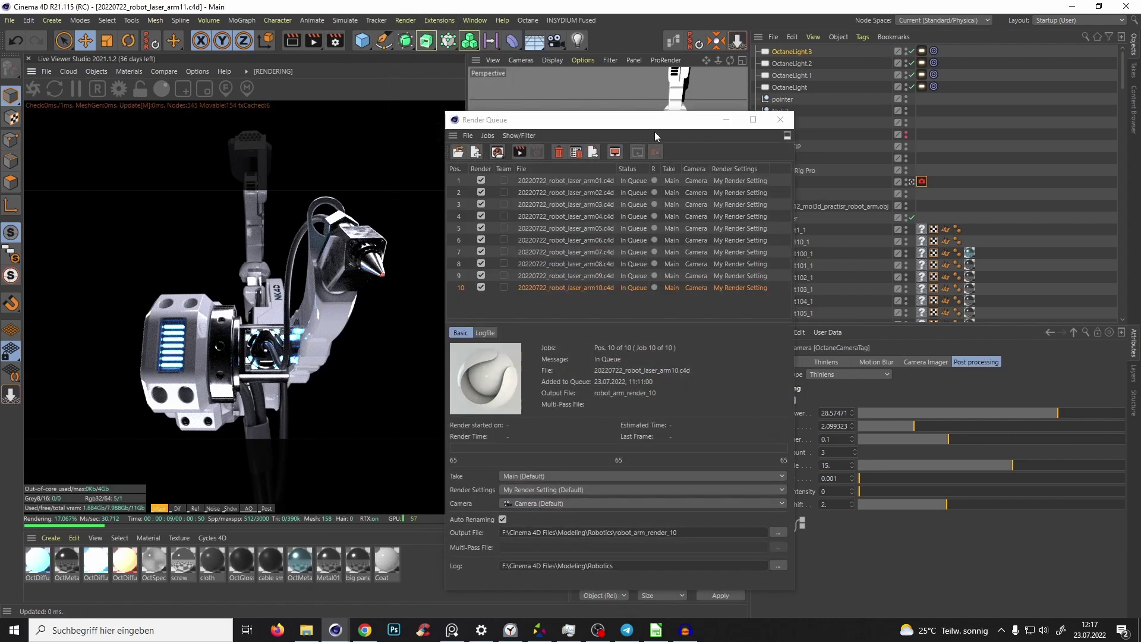
{"action": "left_click", "coordinate": [780, 119]}
{"action": "left_click", "coordinate": [405, 19]}
{"action": "left_click", "coordinate": [434, 132]}
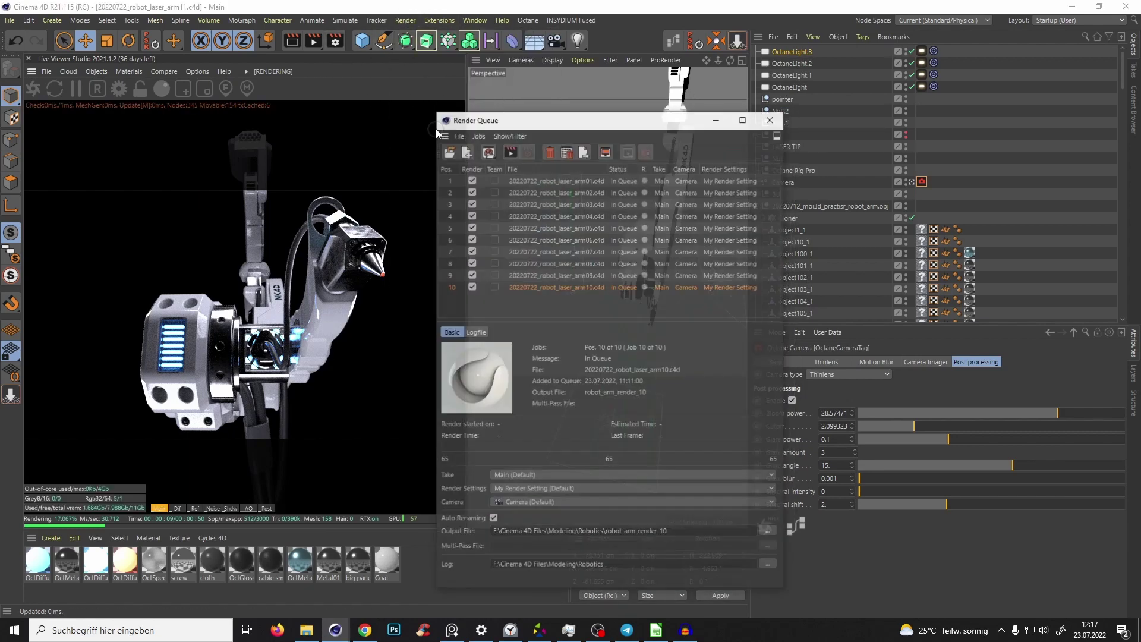
{"action": "left_click", "coordinate": [166, 466]}
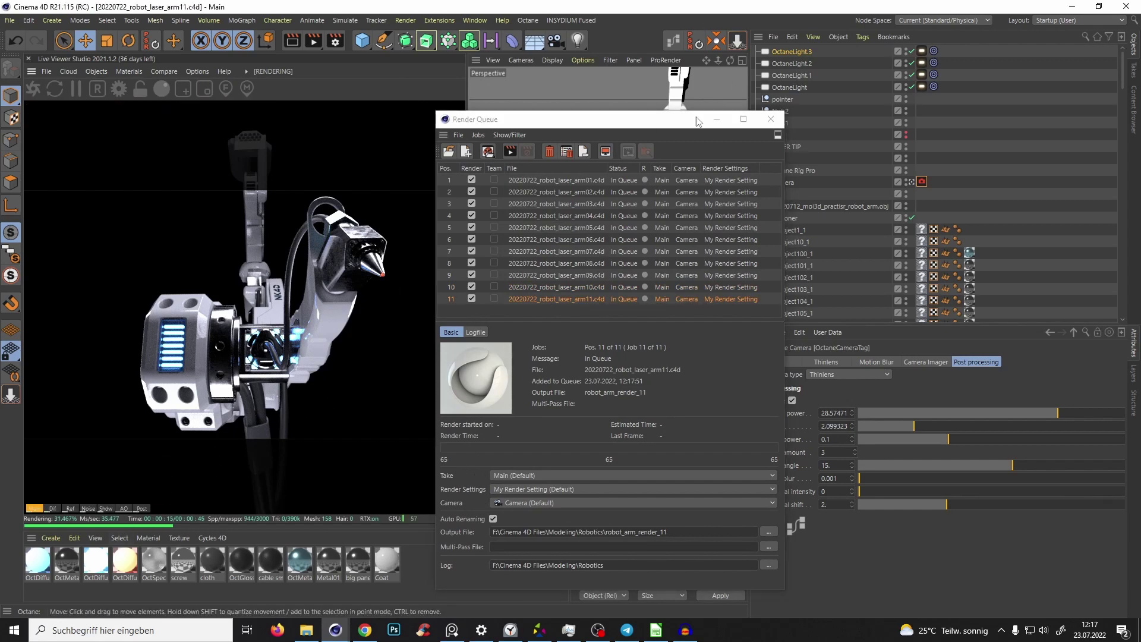
{"action": "left_click", "coordinate": [716, 119]}
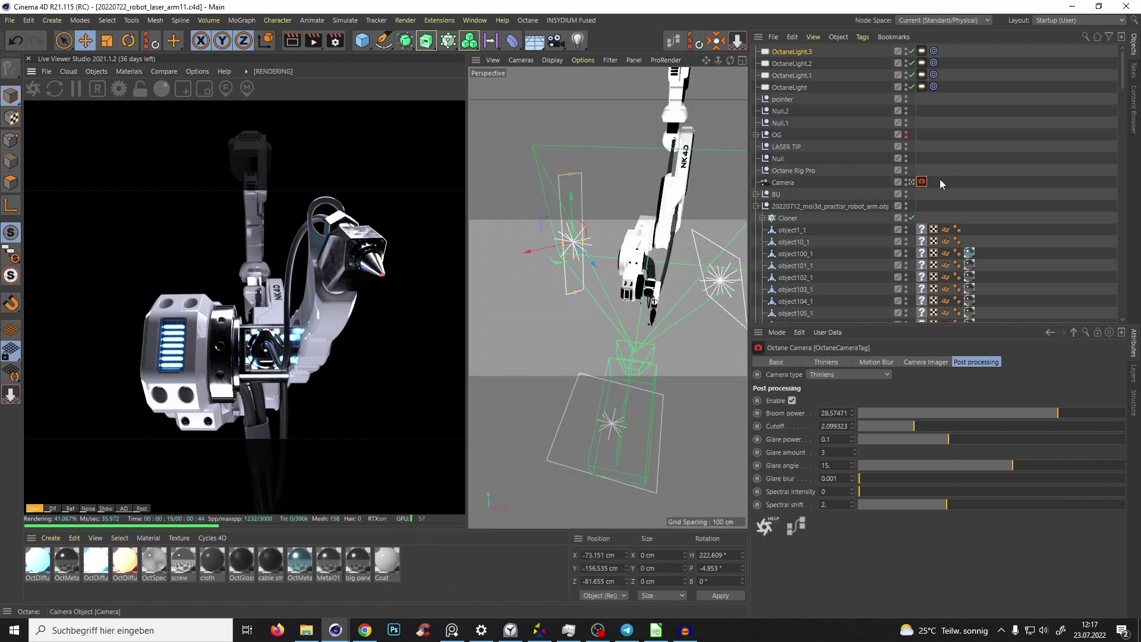
Step: Swing the scene camera around to the front of the arm and set its focal length to 75 mm
{"action": "left_click", "coordinate": [782, 182]}
{"action": "key", "text": "F1"}
{"action": "left_click_drag", "start_coordinate": [634, 301], "coordinate": [605, 316], "text": "alt"}
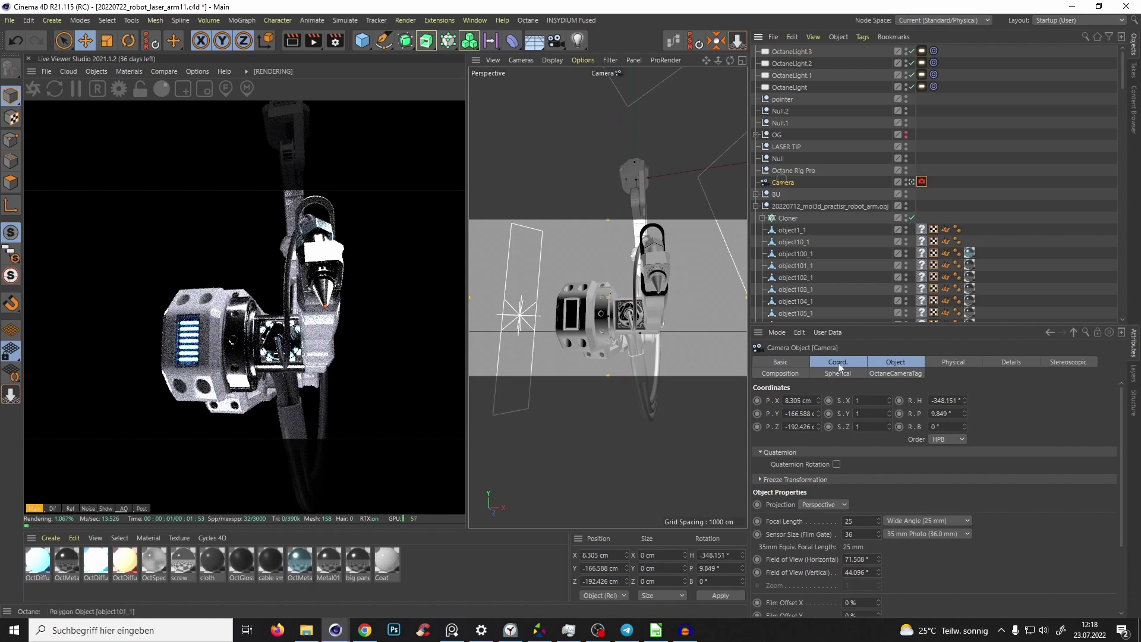
{"action": "left_click", "coordinate": [896, 362]}
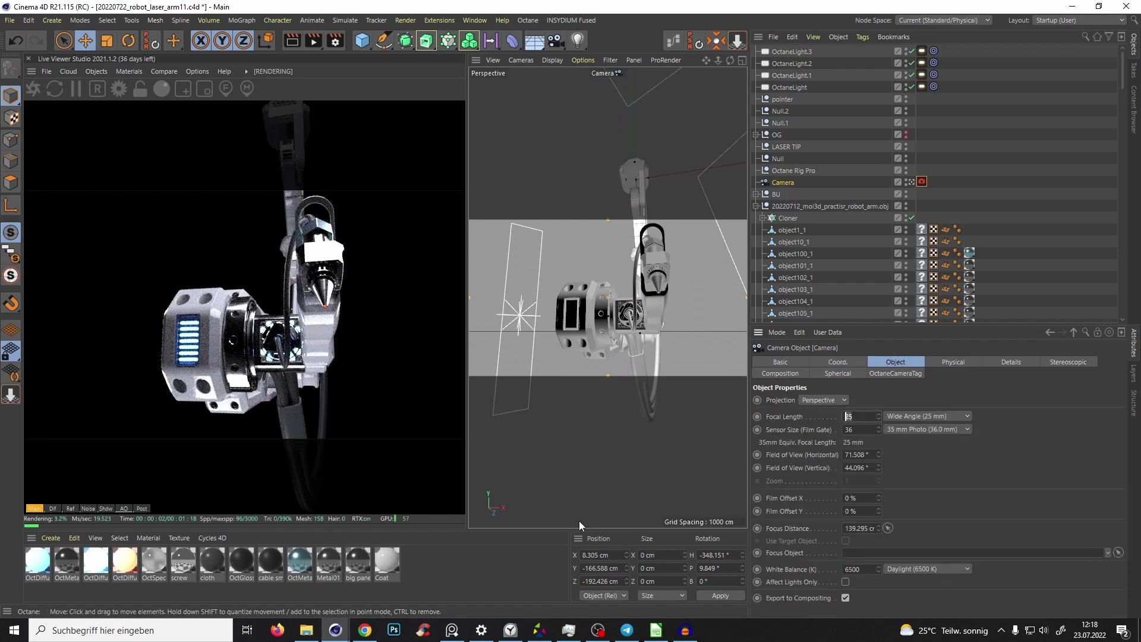
{"action": "type", "text": "75"}
{"action": "key", "text": "Return"}
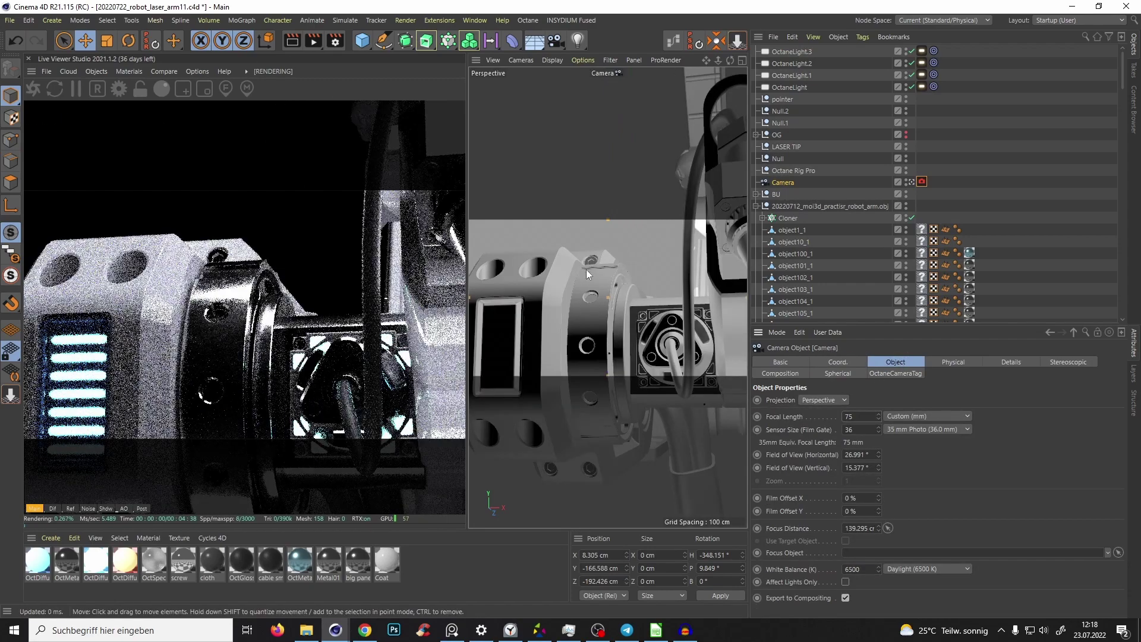
Step: Frame the camera as a side close-up of the base housing with its glowing vents and the adjacent cable joint
{"action": "left_click_drag", "start_coordinate": [457, 336], "coordinate": [355, 335]}
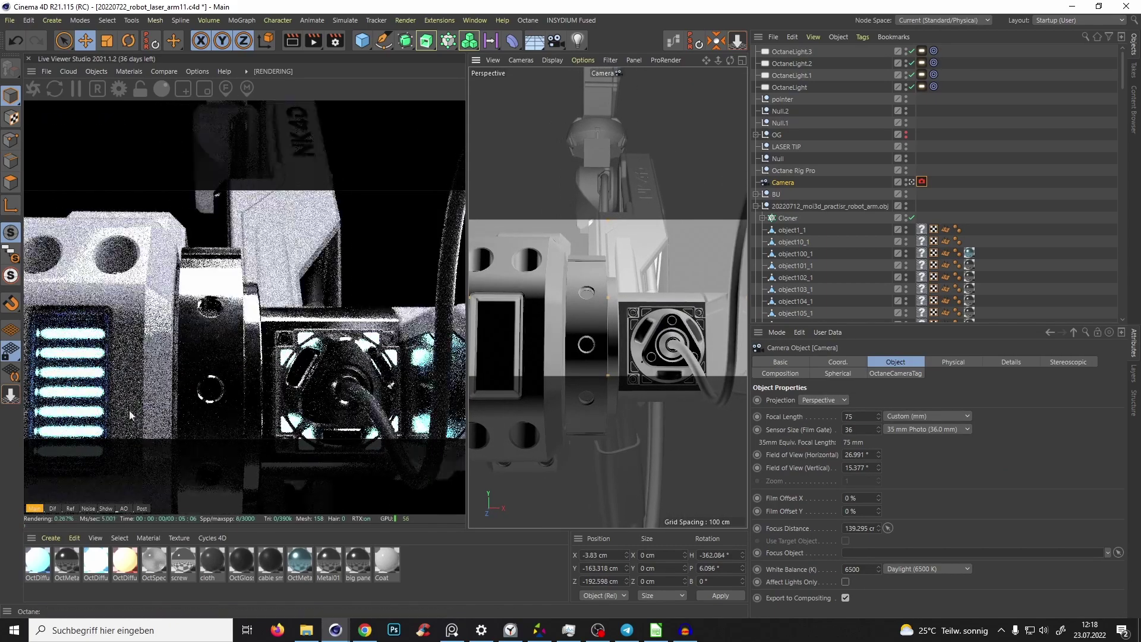
{"action": "middle_click_drag", "start_coordinate": [656, 350], "coordinate": [664, 318], "text": "alt"}
{"action": "scroll", "coordinate": [665, 318], "scroll_direction": "down", "scroll_amount": 3}
{"action": "mouse_move", "coordinate": [665, 321]}
{"action": "left_mouse_down", "text": "alt"}
{"action": "mouse_move", "coordinate": [666, 276]}
{"action": "mouse_move", "coordinate": [698, 339]}
{"action": "mouse_move", "coordinate": [661, 303]}
{"action": "left_mouse_up", "text": "alt"}
{"action": "middle_click_drag", "start_coordinate": [647, 300], "coordinate": [614, 322], "text": "alt"}
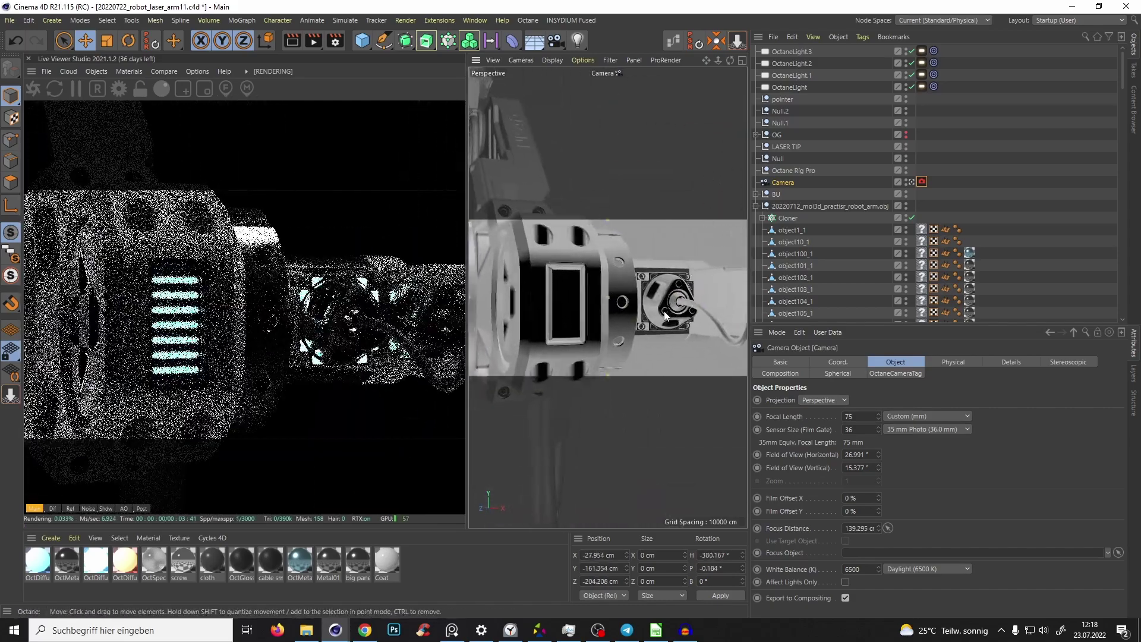
{"action": "scroll", "coordinate": [632, 330], "scroll_direction": "down", "scroll_amount": 4}
{"action": "scroll", "coordinate": [614, 321], "scroll_direction": "up", "scroll_amount": 3}
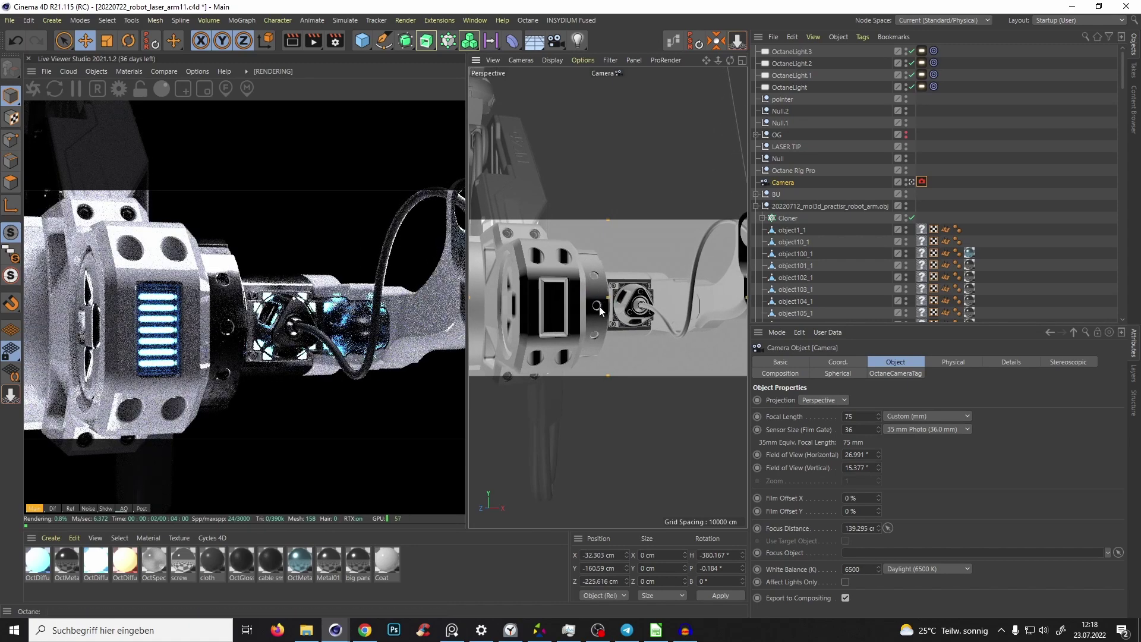
{"action": "scroll", "coordinate": [580, 306], "scroll_direction": "up", "scroll_amount": 1}
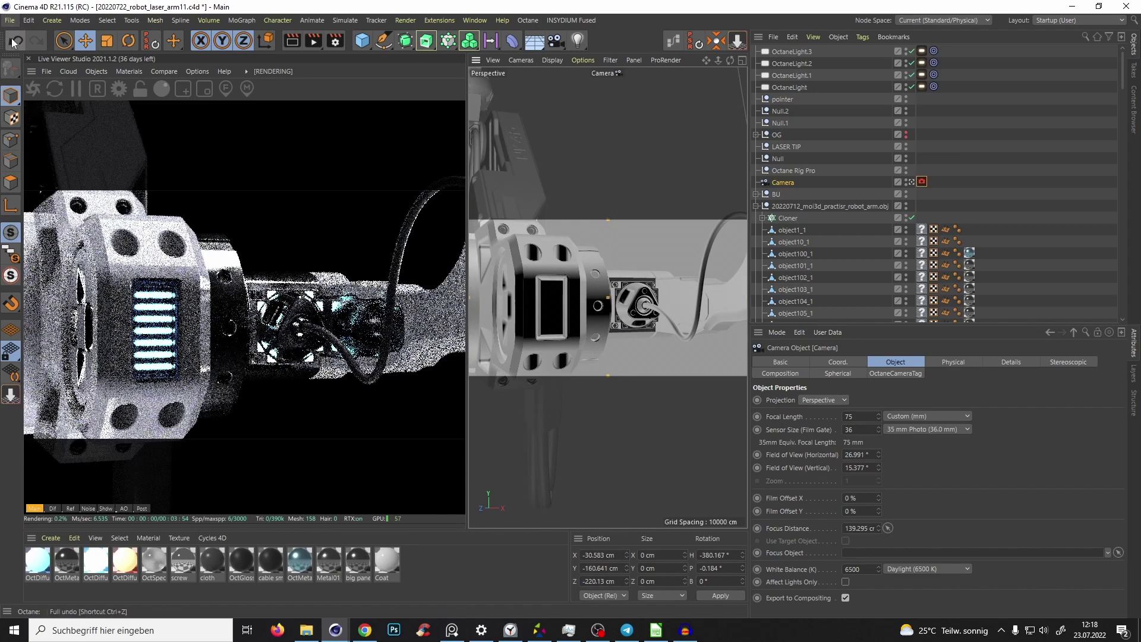
Step: Save the project as a new file named 20220722_robot_laser_arm12
{"action": "left_click", "coordinate": [9, 20]}
{"action": "left_click", "coordinate": [48, 138]}
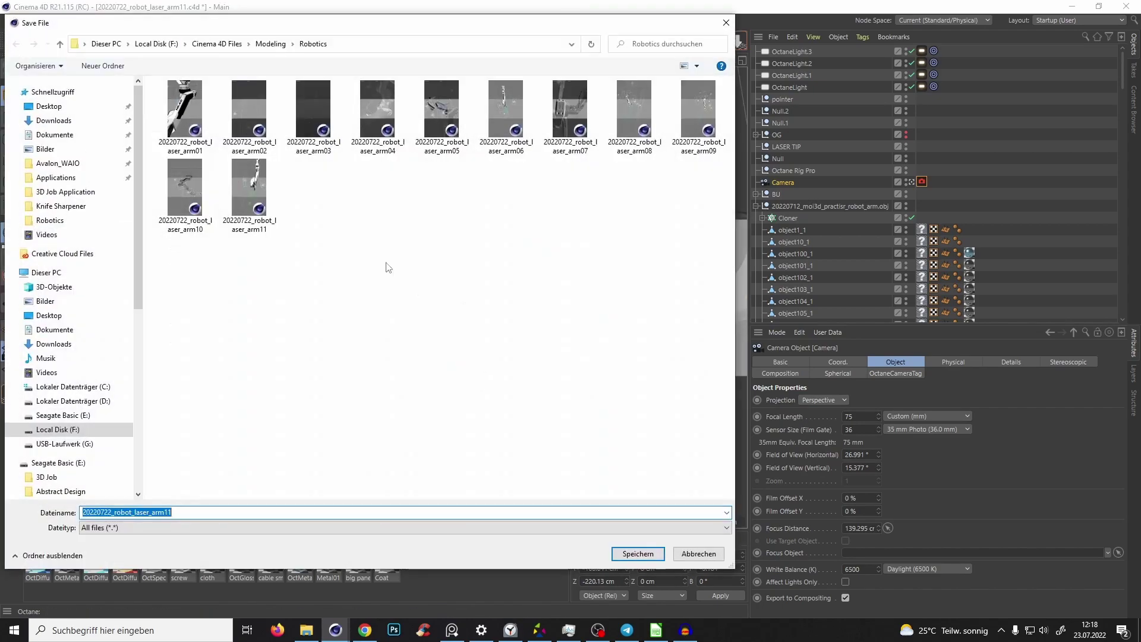
{"action": "left_click", "coordinate": [197, 509]}
{"action": "key", "text": "BackSpace"}
{"action": "type", "text": "2"}
{"action": "key", "text": "Return"}
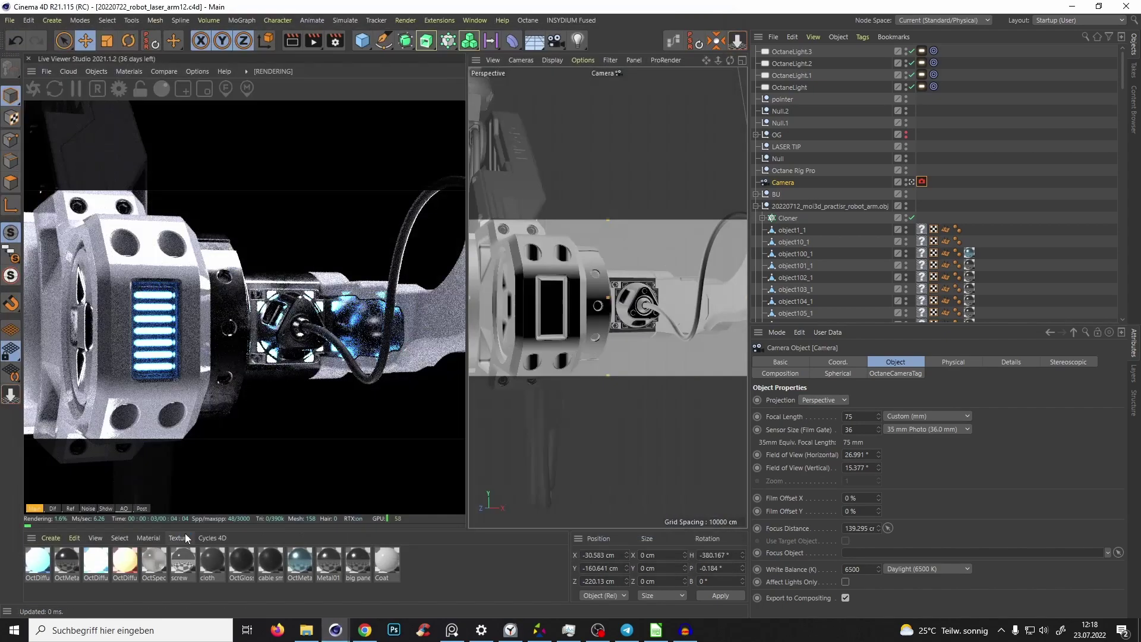
Step: Name the Octane render pass file robot_arm_12 and the regular image output file robot_arm_render_12
{"action": "key", "text": "ctrl+b"}
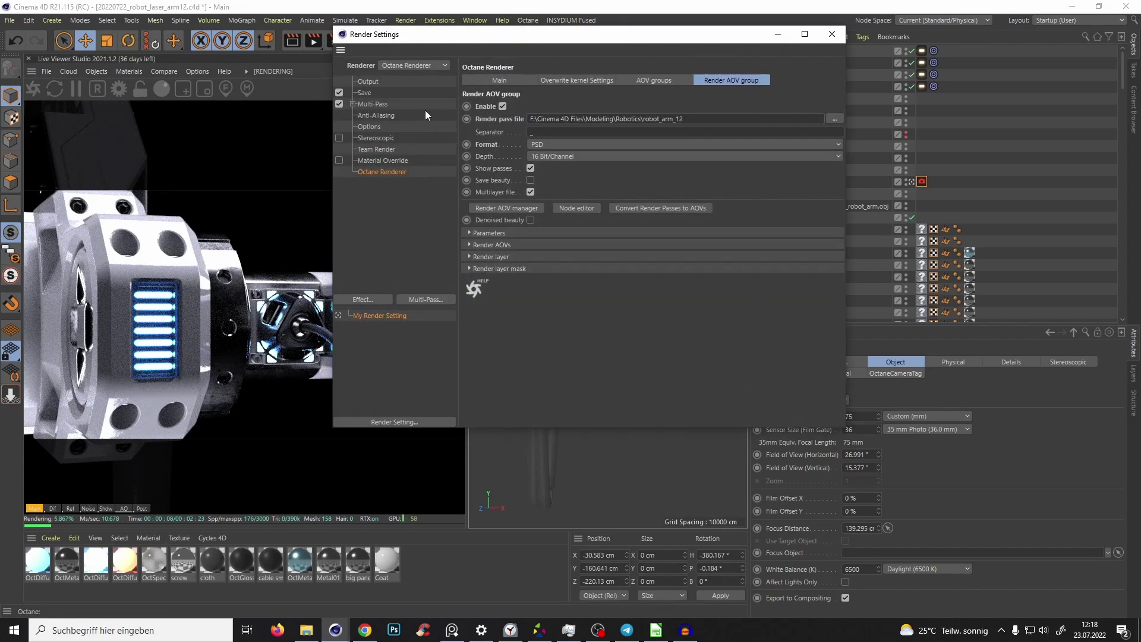
{"action": "left_click", "coordinate": [365, 93]}
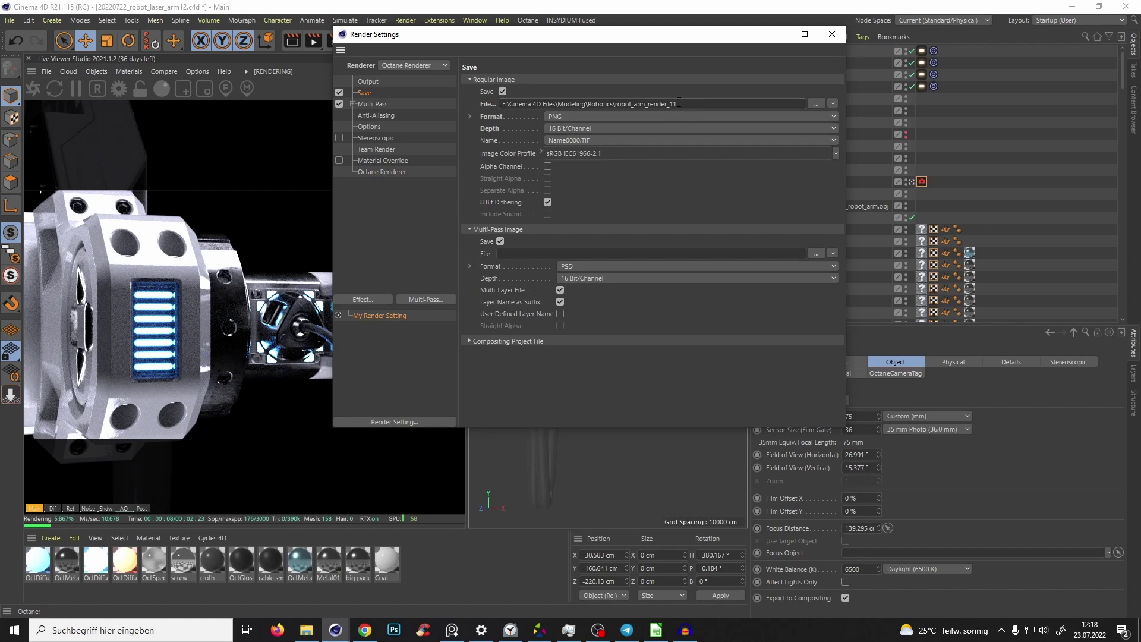
{"action": "left_click", "coordinate": [678, 102]}
{"action": "key", "text": "BackSpace"}
{"action": "type", "text": "2"}
{"action": "key", "text": "Return"}
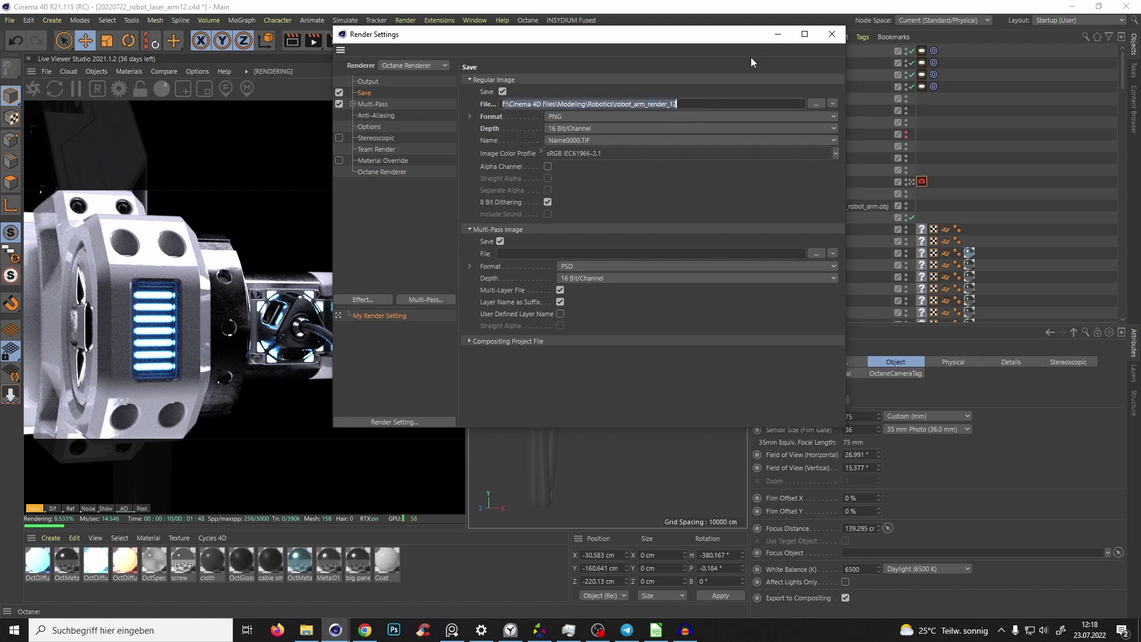
{"action": "left_click", "coordinate": [777, 34]}
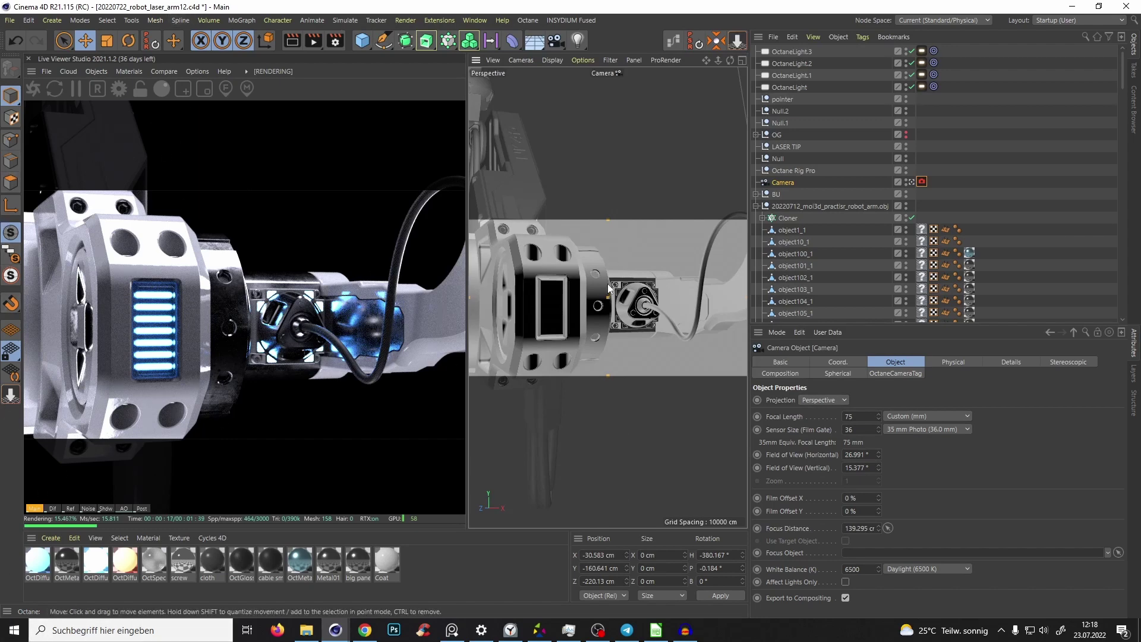
Step: Refine the camera framing and pick the depth-of-field focus on the joint beside the housing, at about 83.7 cm focal depth
{"action": "middle_click_drag", "start_coordinate": [569, 298], "coordinate": [565, 289], "text": "alt"}
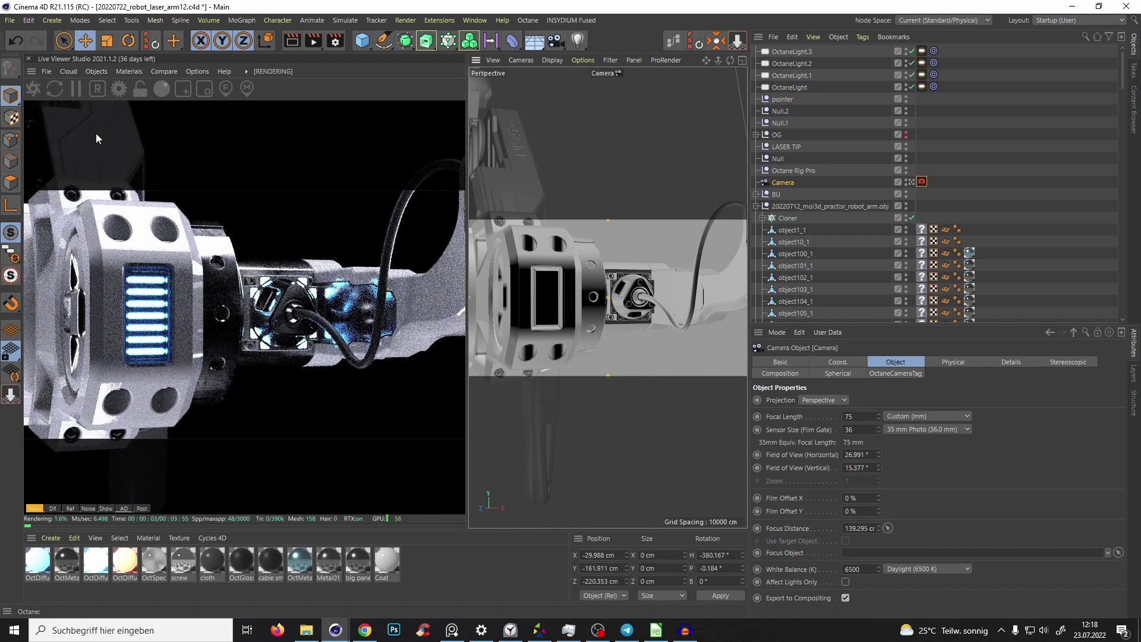
{"action": "left_click", "coordinate": [922, 182]}
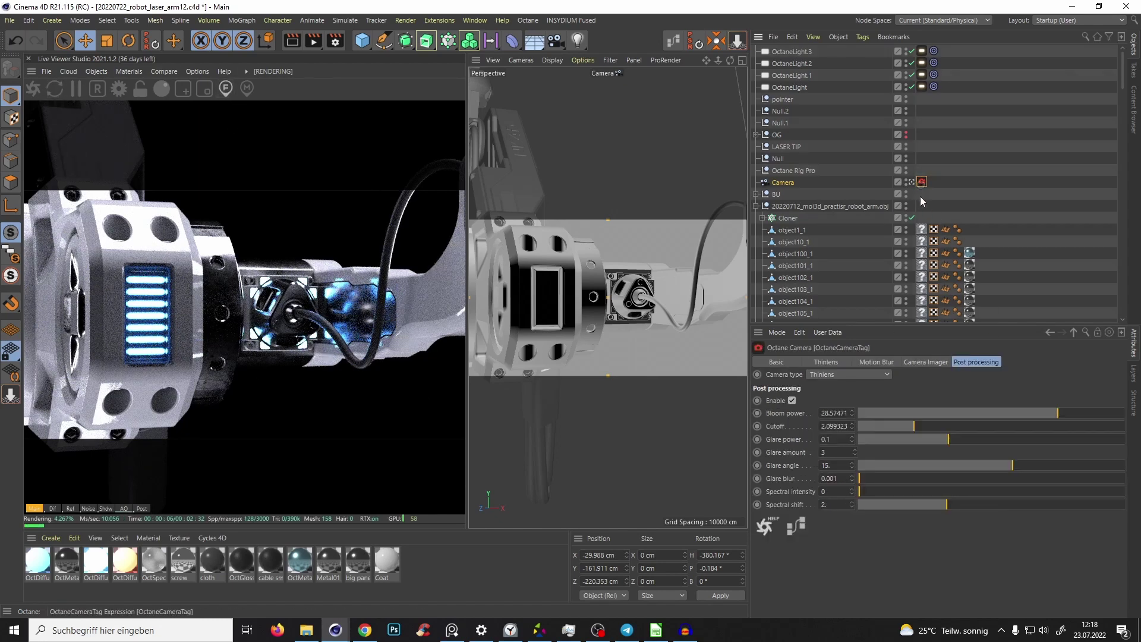
{"action": "left_click", "coordinate": [826, 363]}
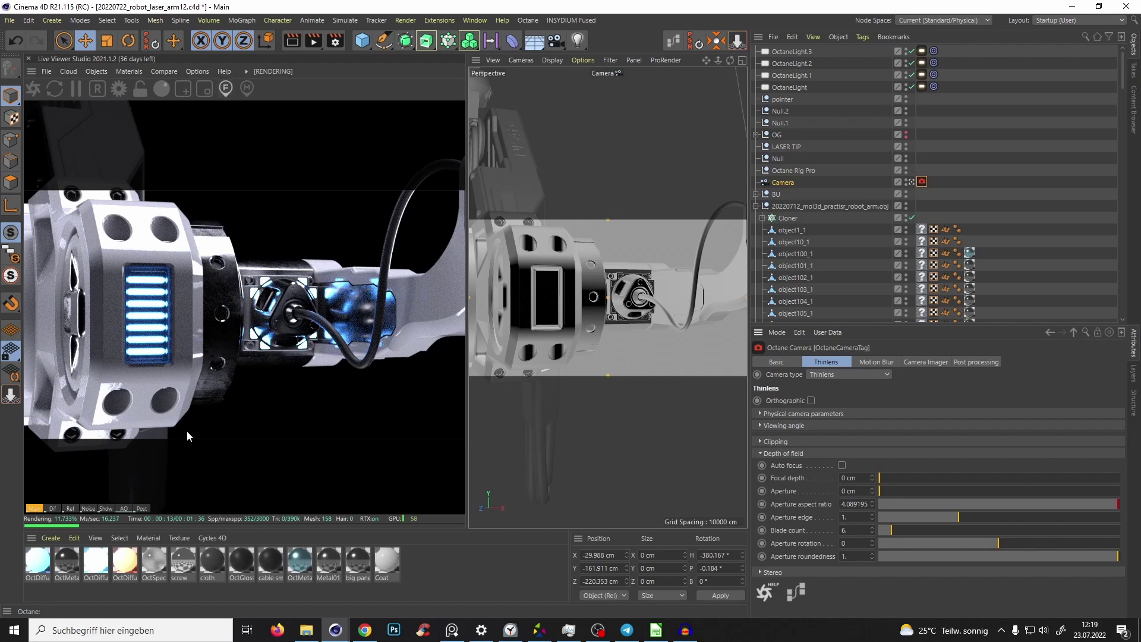
{"action": "left_click", "coordinate": [269, 314]}
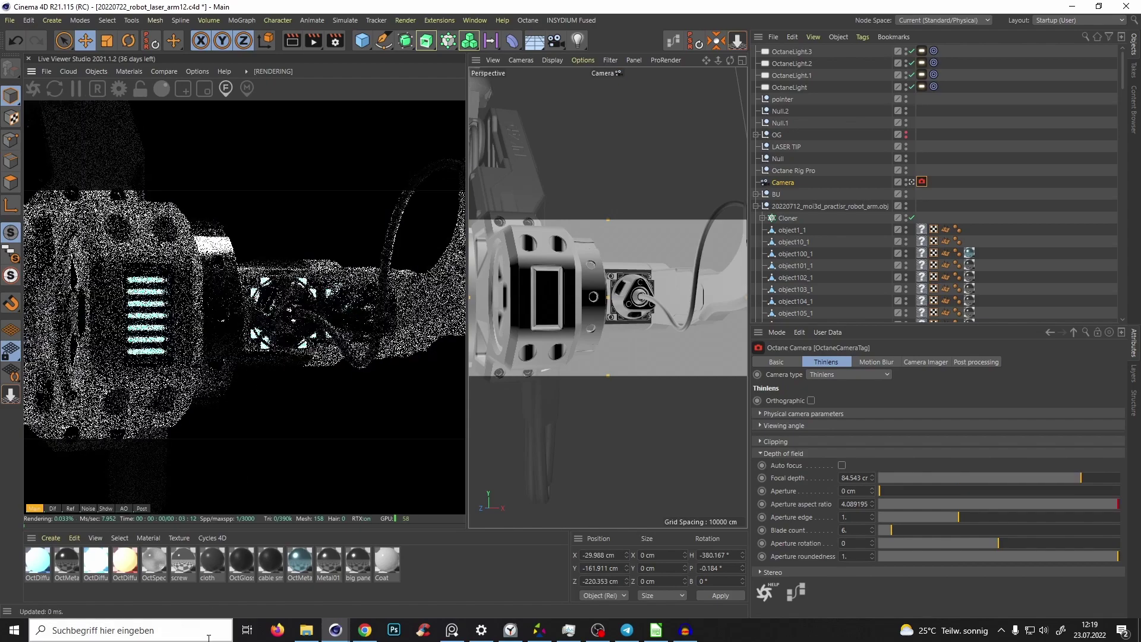
{"action": "left_click", "coordinate": [275, 315]}
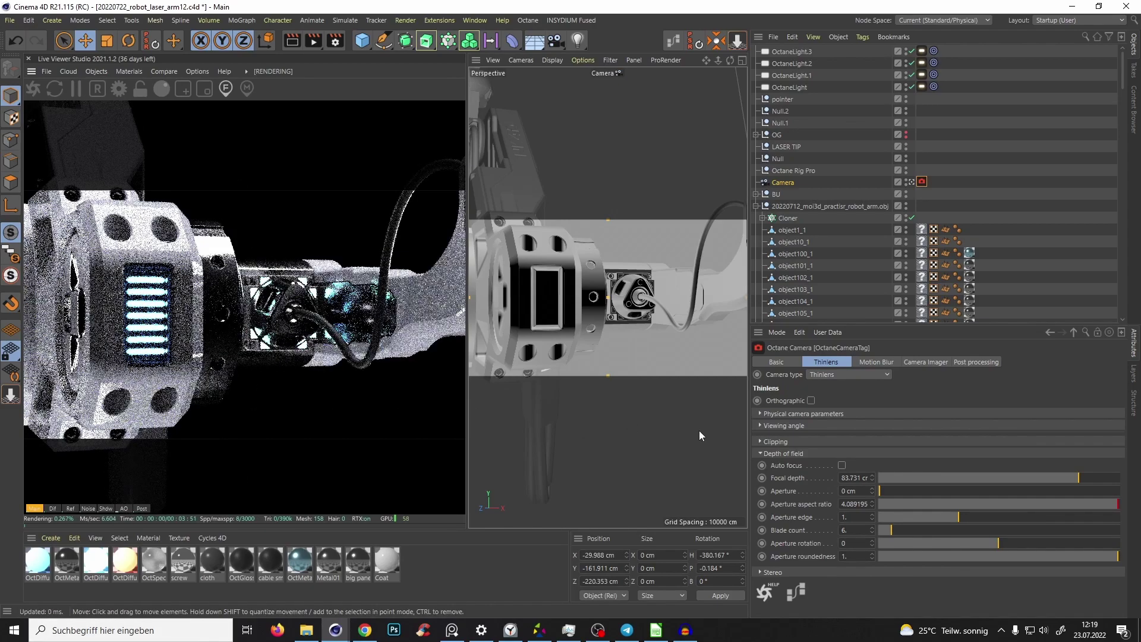
Step: Adjust the Octane camera tag's thin lens aperture to about 0.44 cm for a subtle depth of field
{"action": "left_click_drag", "start_coordinate": [899, 490], "coordinate": [985, 491]}
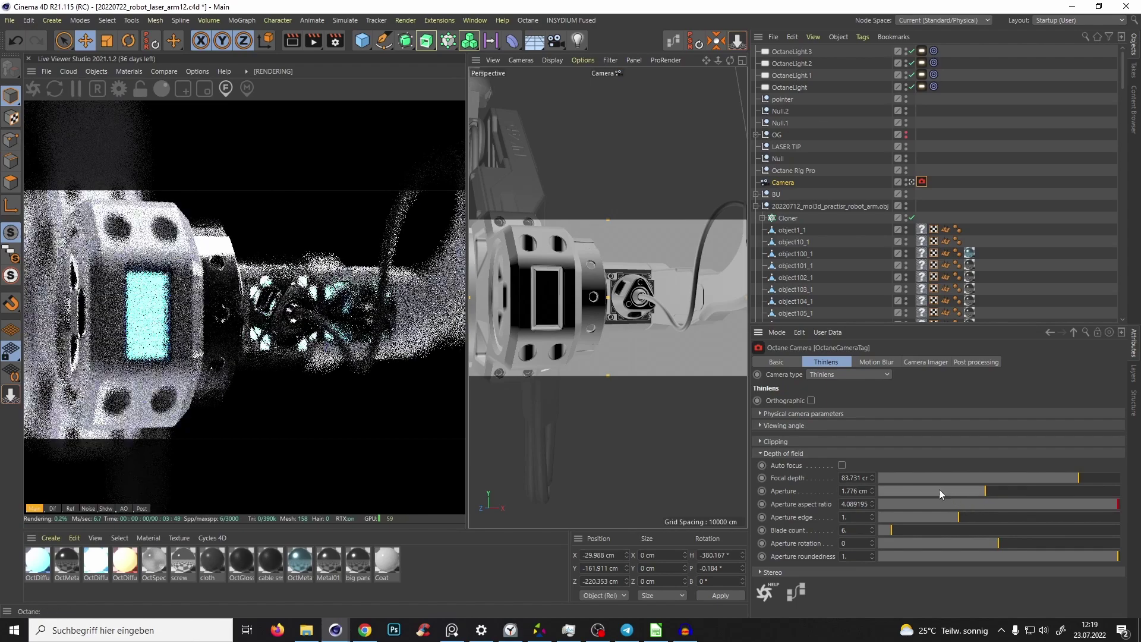
{"action": "left_click", "coordinate": [898, 490]}
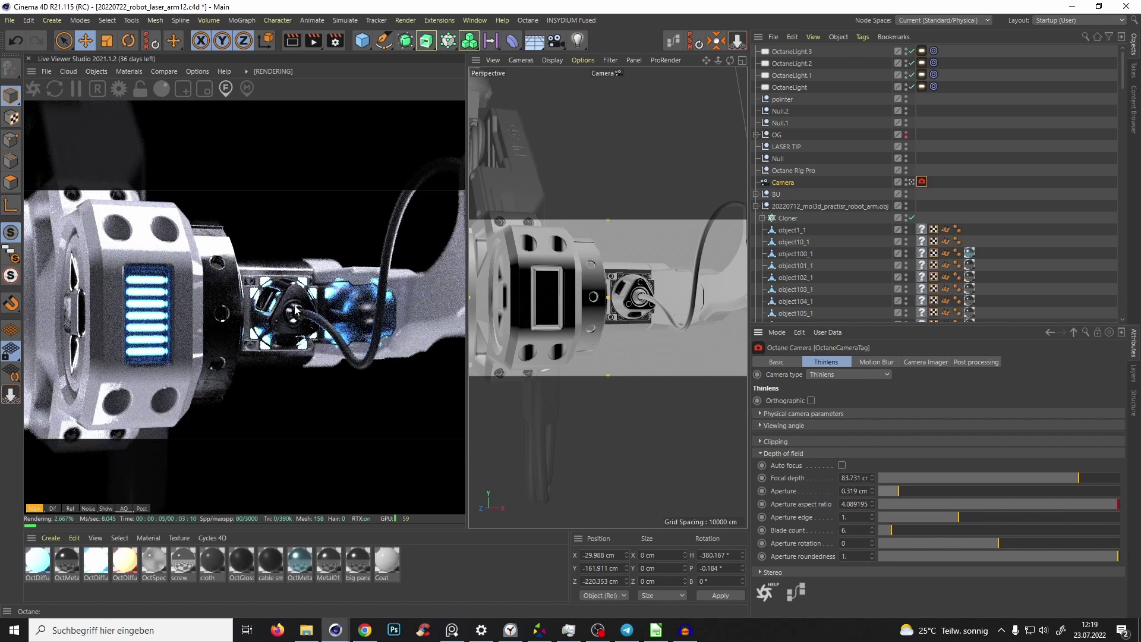
{"action": "left_click_drag", "start_coordinate": [895, 493], "coordinate": [902, 494]}
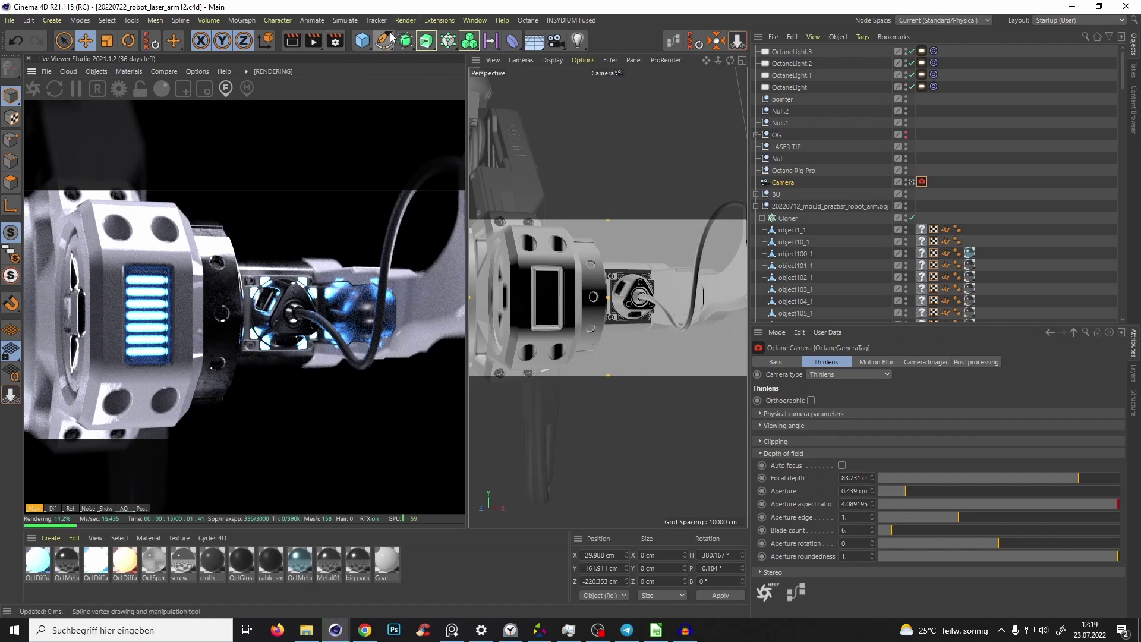
Step: Add the project 20220722_robot_laser_arm12.c4d to the render queue and minimize the queue window
{"action": "left_click", "coordinate": [406, 20]}
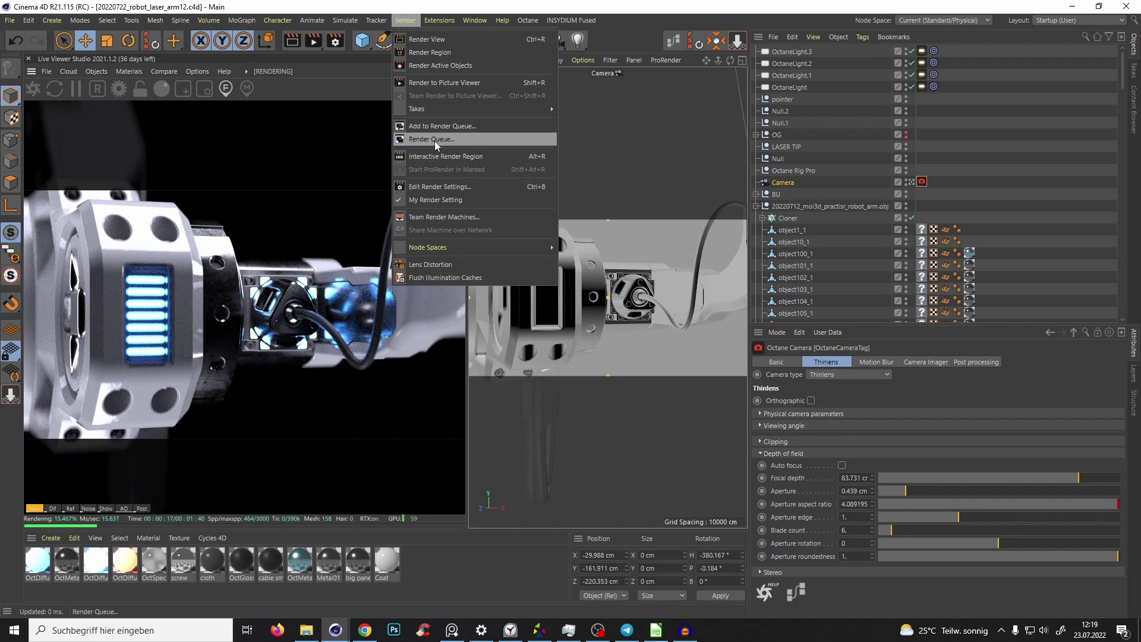
{"action": "left_click", "coordinate": [441, 126]}
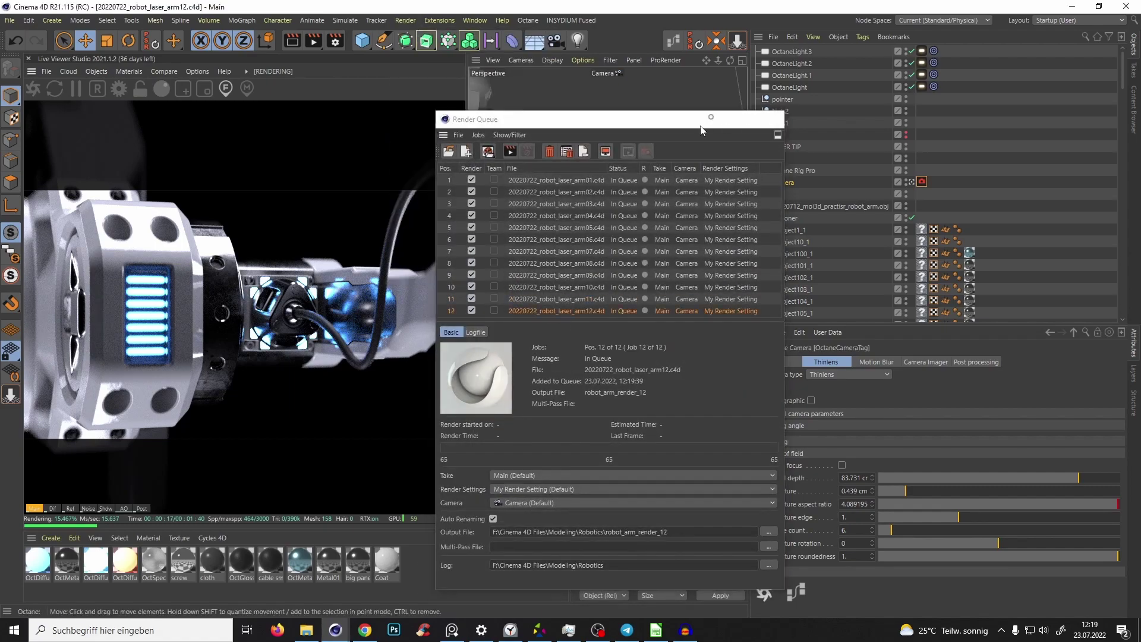
{"action": "left_click", "coordinate": [715, 119]}
Step: Reframe the camera on the arm's tool head from the side and set the Octane camera aperture to 0 cm
{"action": "left_click_drag", "start_coordinate": [590, 249], "coordinate": [630, 315], "text": "alt"}
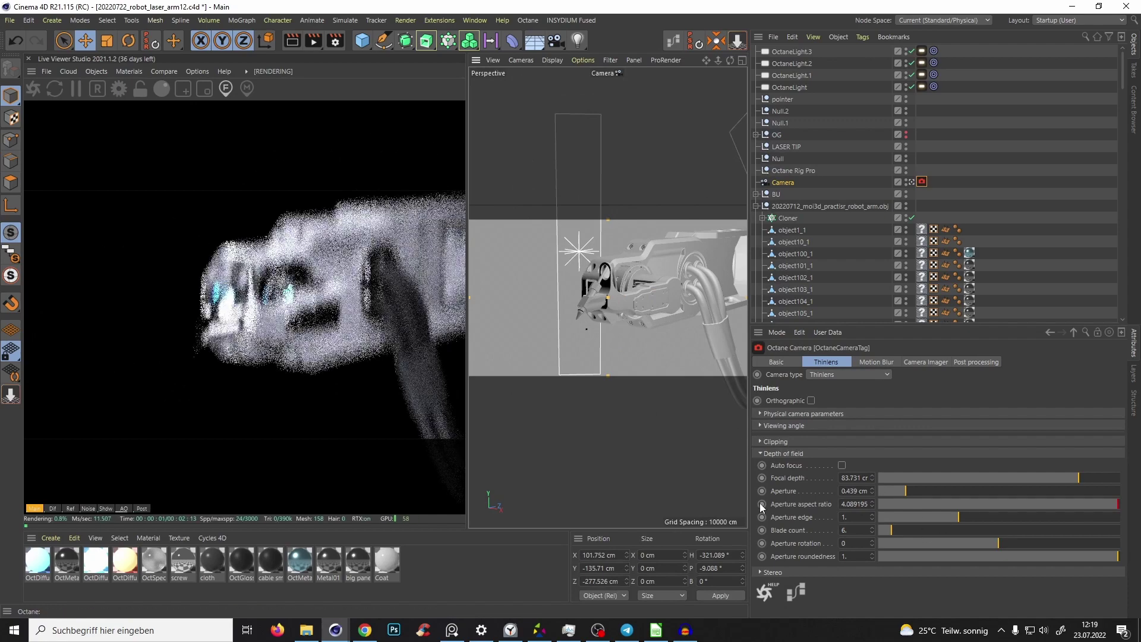
{"action": "left_click_drag", "start_coordinate": [888, 491], "coordinate": [843, 496]}
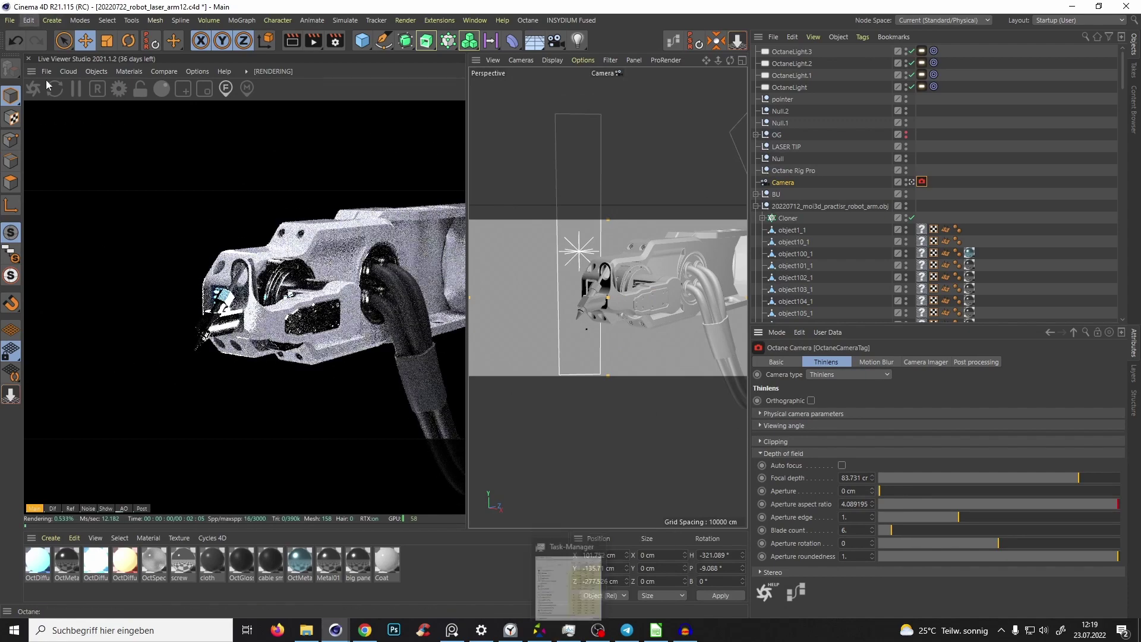
Step: Save the project as a new file named 20220722_robot_laser_arm13
{"action": "left_click", "coordinate": [10, 20]}
{"action": "left_click", "coordinate": [41, 138]}
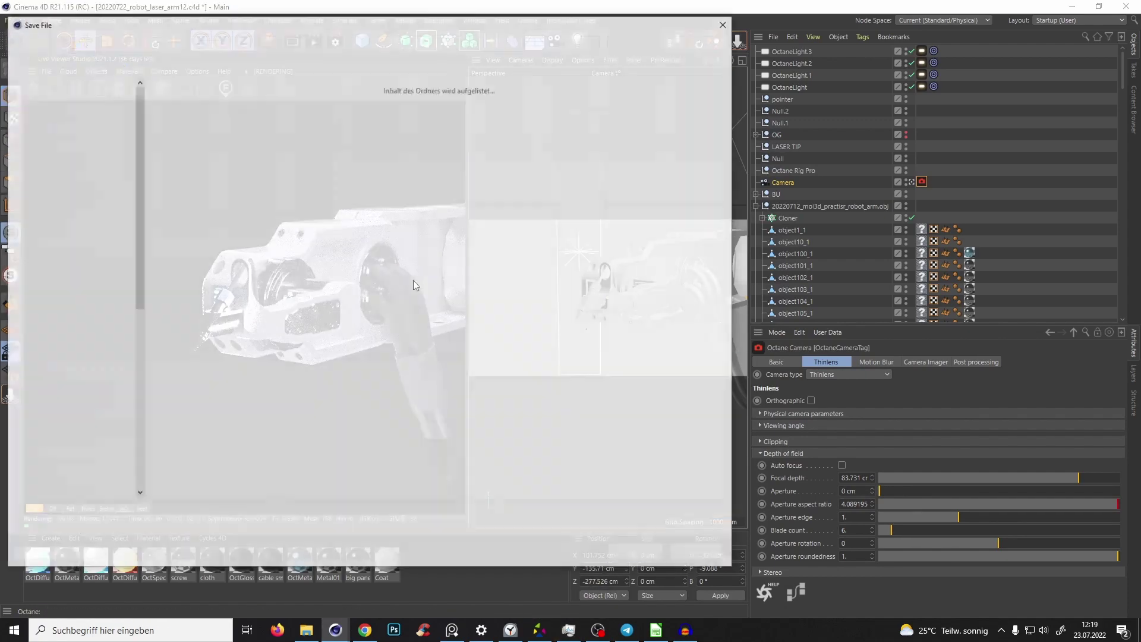
{"action": "left_click", "coordinate": [213, 511]}
{"action": "key", "text": "BackSpace"}
{"action": "type", "text": "3"}
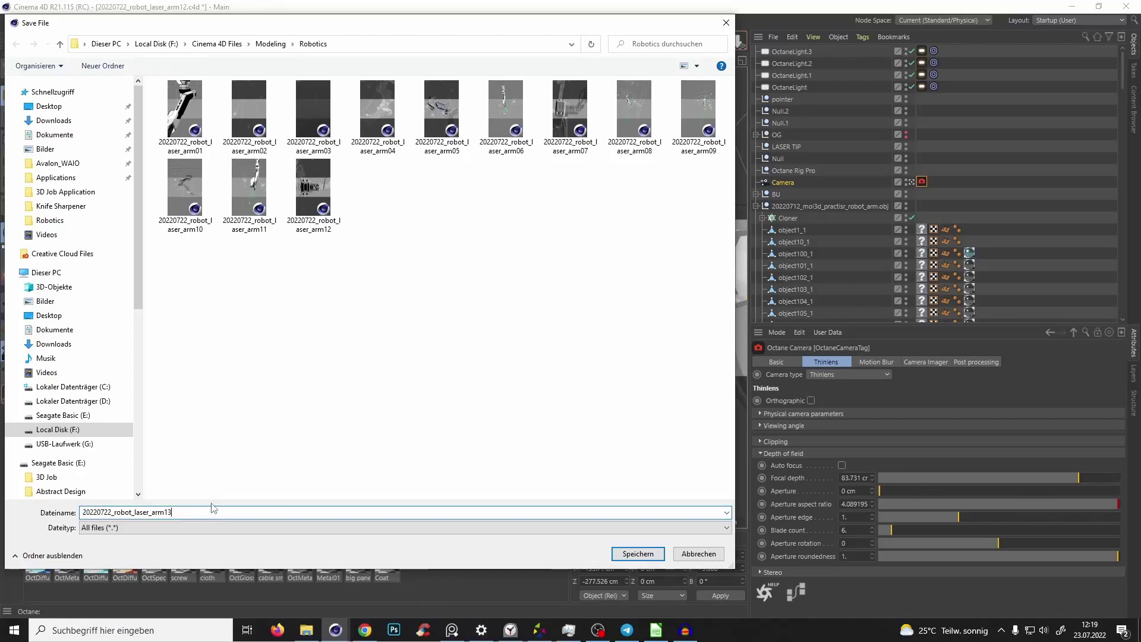
{"action": "key", "text": "Return"}
Step: Set the regular image output file to robot_arm_render_13 and open the Octane render pass file name for editing
{"action": "left_click", "coordinate": [336, 40]}
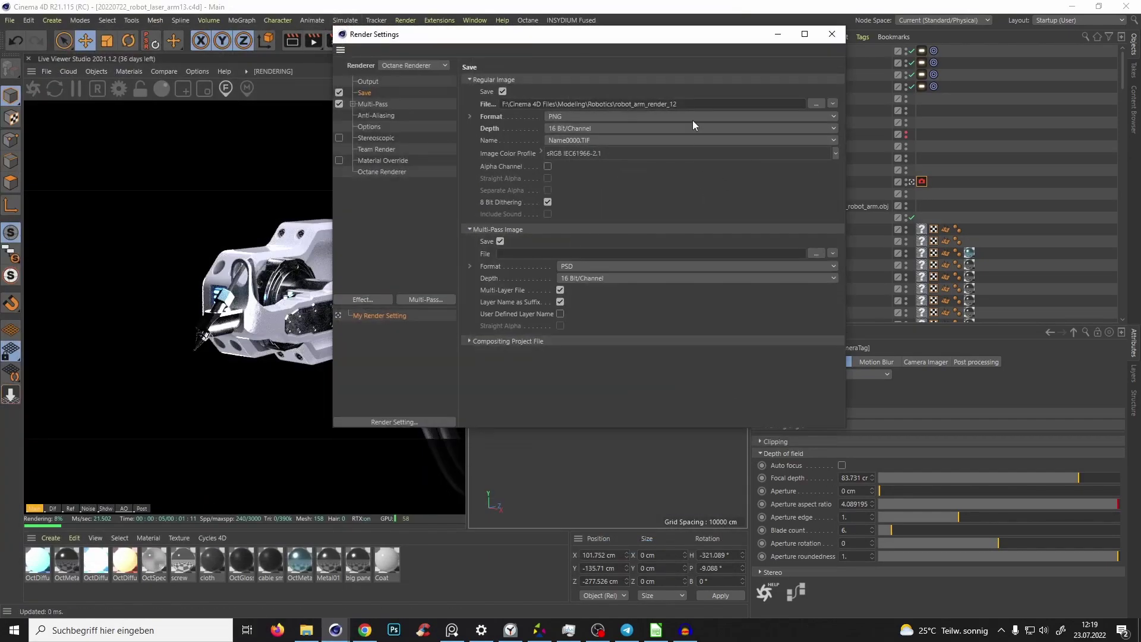
{"action": "key", "text": "BackSpace"}
{"action": "type", "text": "3"}
{"action": "key", "text": "Return"}
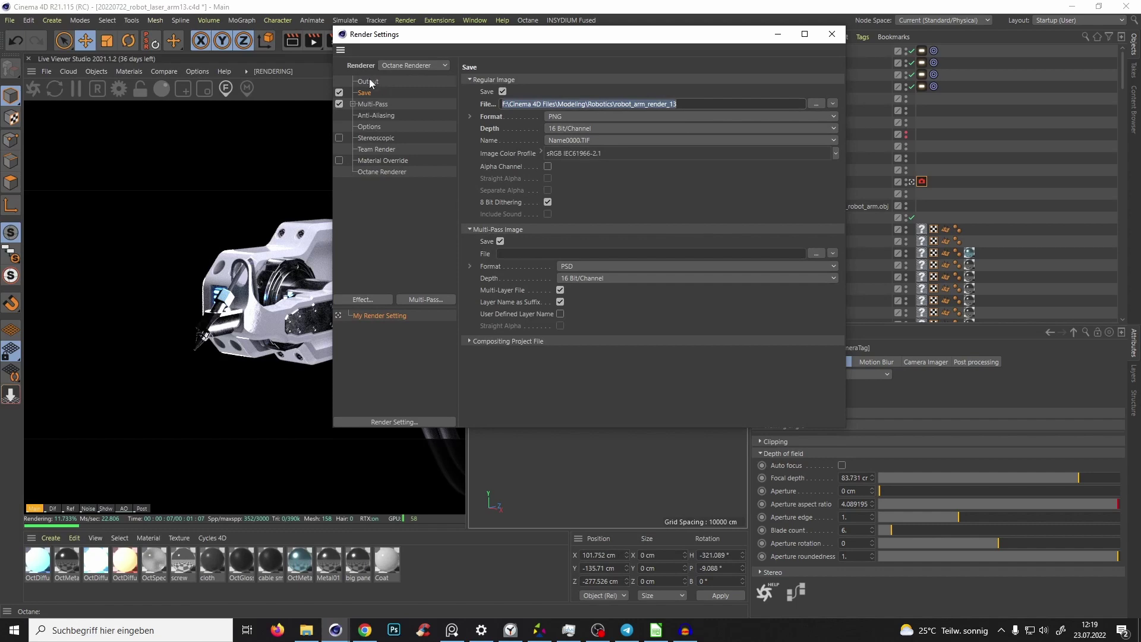
{"action": "left_click", "coordinate": [381, 173]}
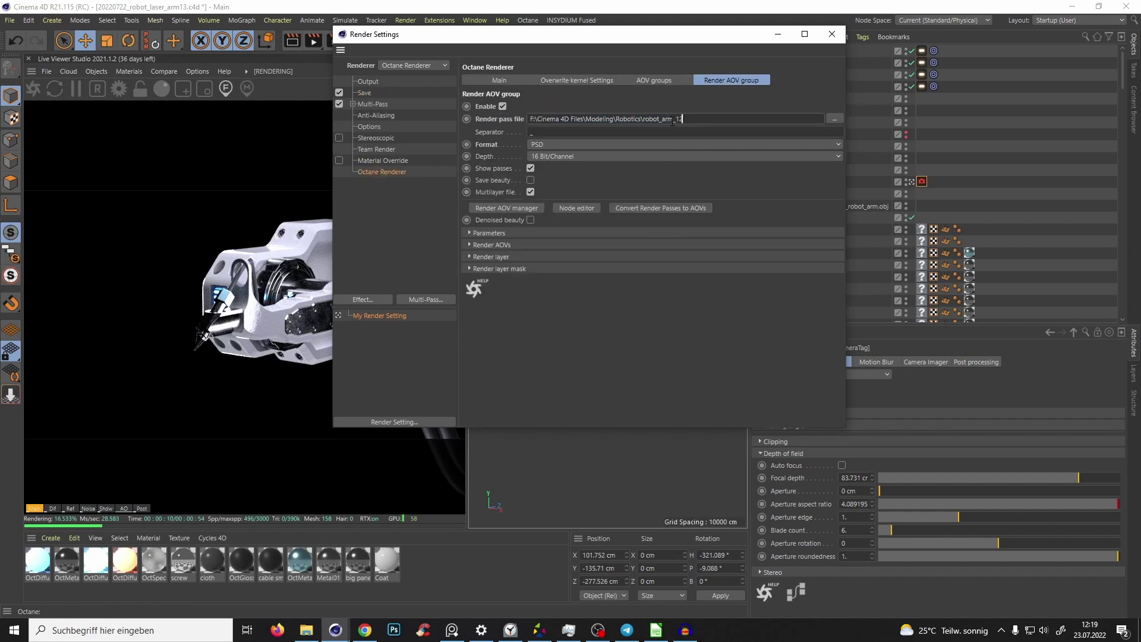
{"action": "left_click", "coordinate": [831, 34]}
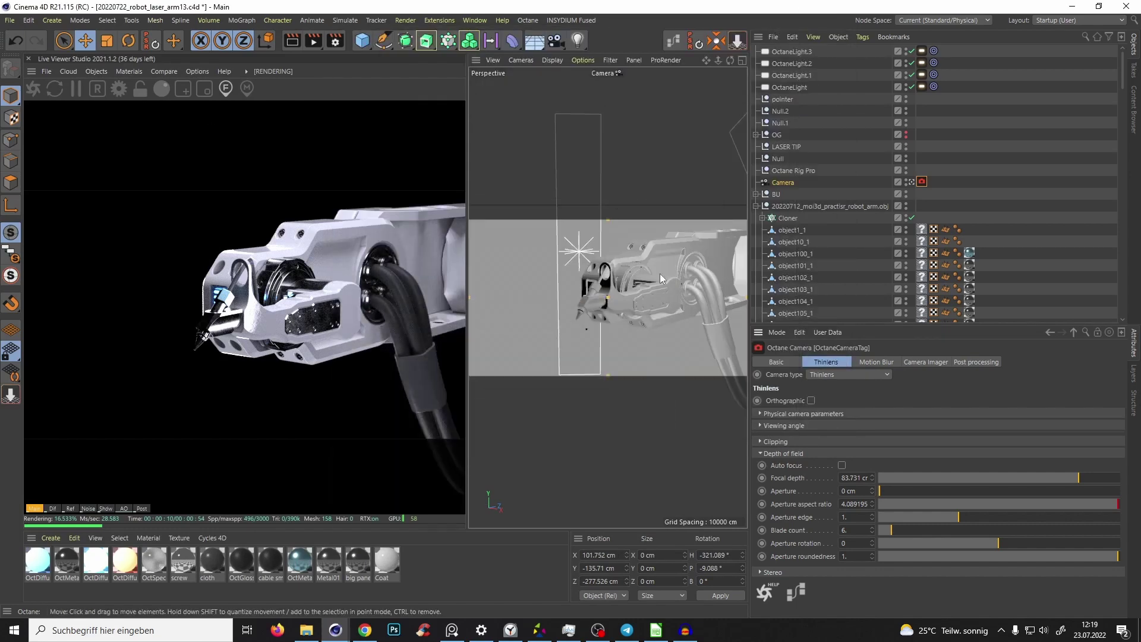
Step: Reframe the camera to show the whole robot arm from a low angle, with the tool end extending away from the base
{"action": "left_click_drag", "start_coordinate": [564, 313], "coordinate": [626, 323], "text": "alt"}
{"action": "middle_click_drag", "start_coordinate": [651, 310], "coordinate": [631, 296], "text": "alt"}
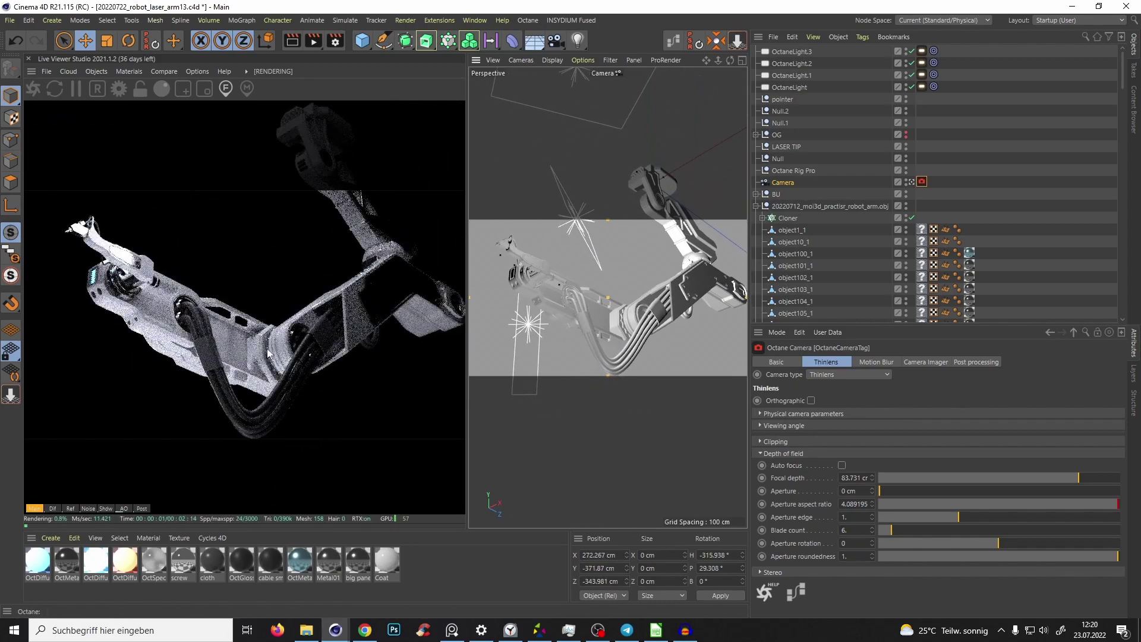
{"action": "left_click_drag", "start_coordinate": [599, 289], "coordinate": [618, 318], "text": "alt"}
Step: Set the camera's bank rotation to 4° and refine the framing around the whole arm
{"action": "left_click", "coordinate": [778, 182]}
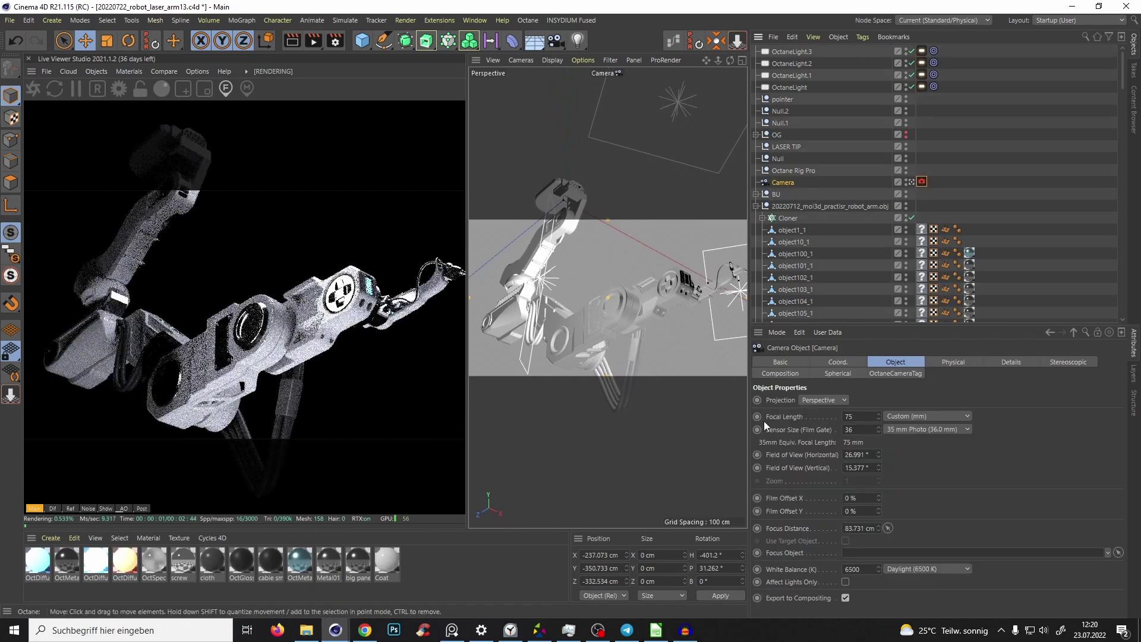
{"action": "left_click", "coordinate": [843, 363]}
{"action": "left_click_drag", "start_coordinate": [965, 424], "coordinate": [968, 416]}
{"action": "left_click_drag", "start_coordinate": [583, 304], "coordinate": [604, 325], "text": "alt"}
{"action": "left_click", "coordinate": [965, 428]}
{"action": "left_click_drag", "start_coordinate": [965, 431], "coordinate": [957, 446]}
{"action": "middle_click_drag", "start_coordinate": [535, 329], "coordinate": [559, 337], "text": "alt"}
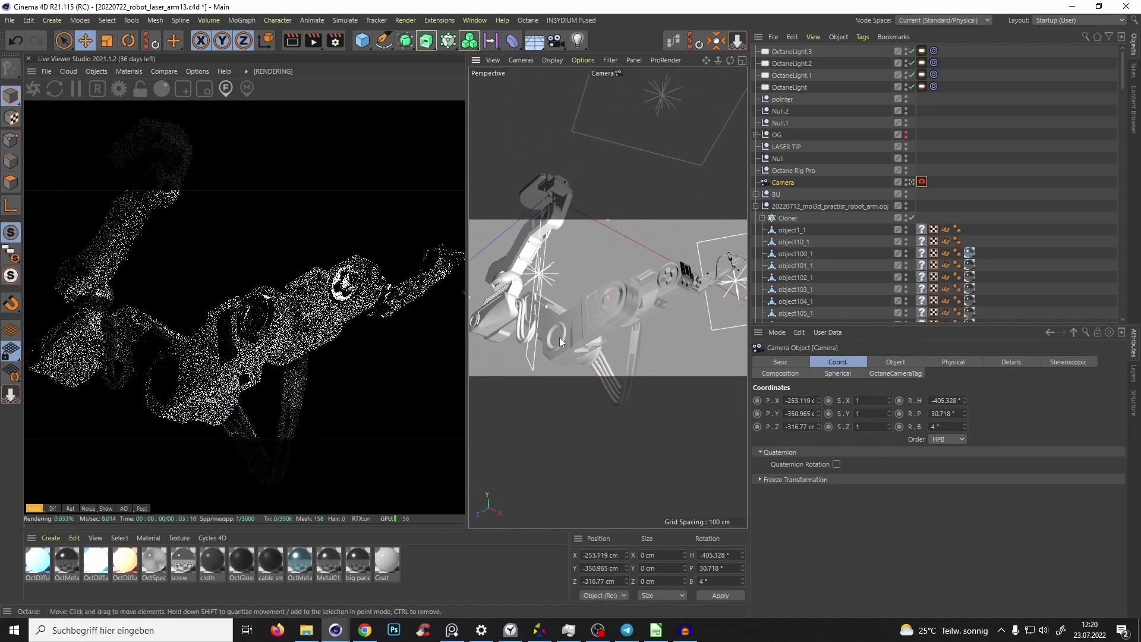
{"action": "mouse_move", "coordinate": [558, 337]}
{"action": "left_mouse_down", "text": "alt"}
{"action": "mouse_move", "coordinate": [583, 322]}
{"action": "mouse_move", "coordinate": [574, 337]}
{"action": "left_mouse_up", "text": "alt"}
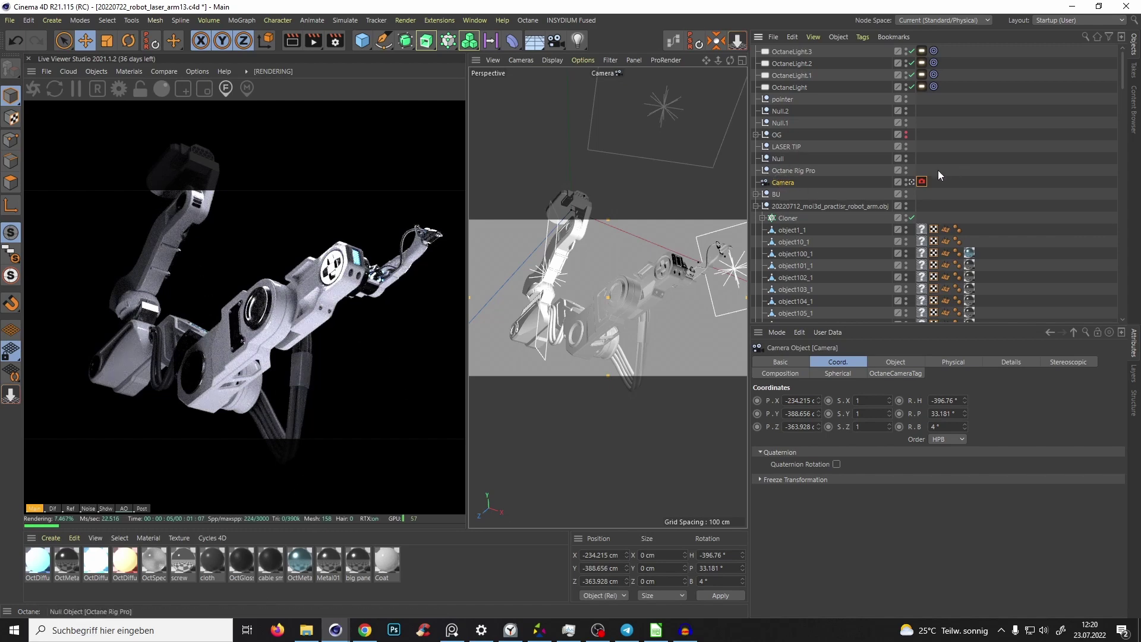
Step: Set the camera's focal length to 65 mm and reposition the camera so the whole arm fills the frame
{"action": "left_click", "coordinate": [891, 362]}
{"action": "double_click", "coordinate": [868, 420]}
{"action": "type", "text": "6"}
{"action": "key", "text": "Return"}
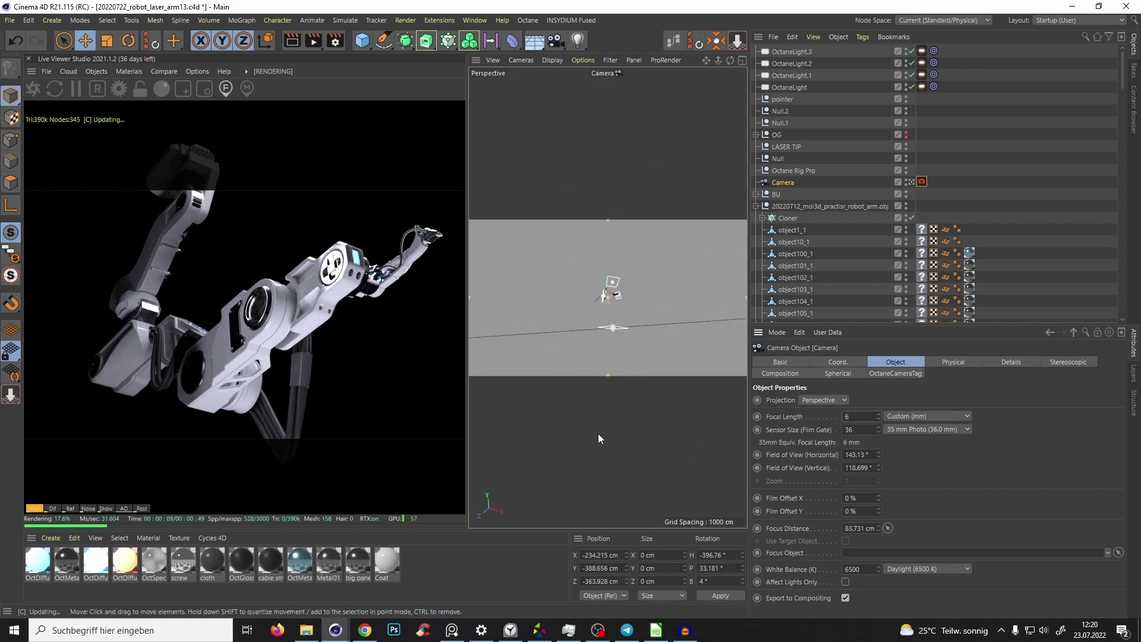
{"action": "type", "text": "5"}
{"action": "key", "text": "Return"}
{"action": "scroll", "coordinate": [616, 304], "scroll_direction": "up", "scroll_amount": 3}
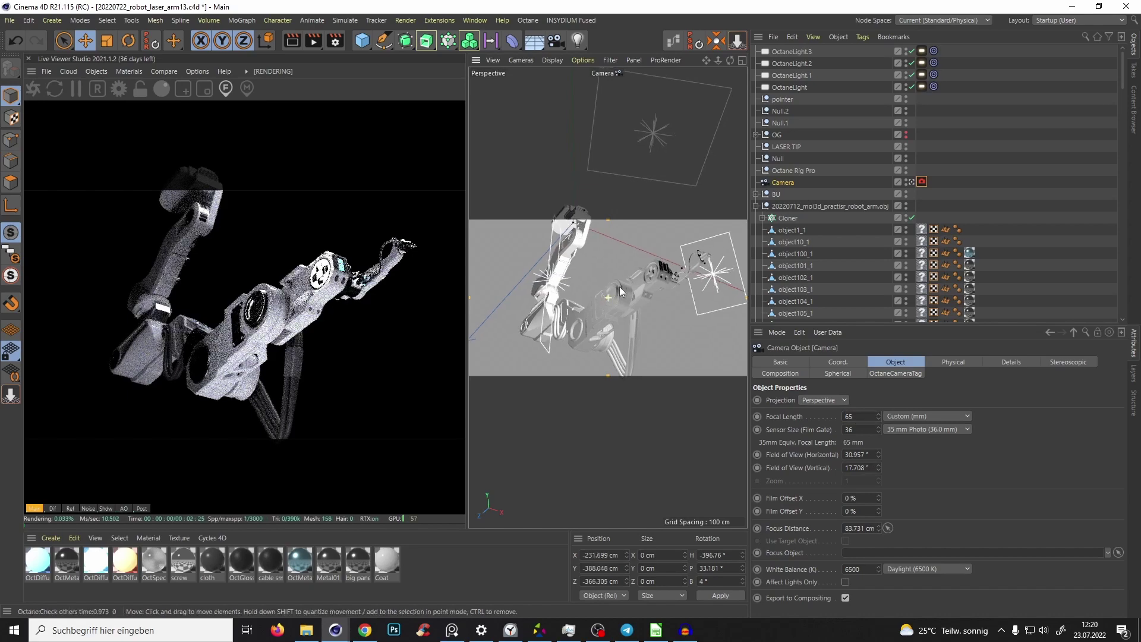
{"action": "scroll", "coordinate": [607, 308], "scroll_direction": "up", "scroll_amount": 3}
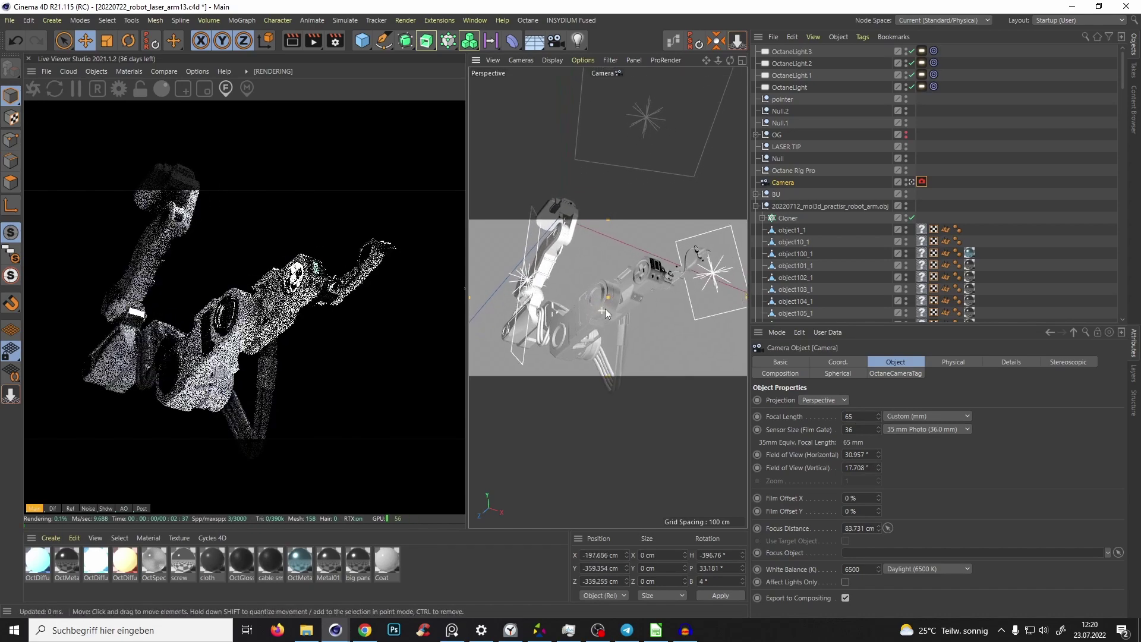
{"action": "middle_click_drag", "start_coordinate": [605, 314], "coordinate": [599, 313], "text": "alt"}
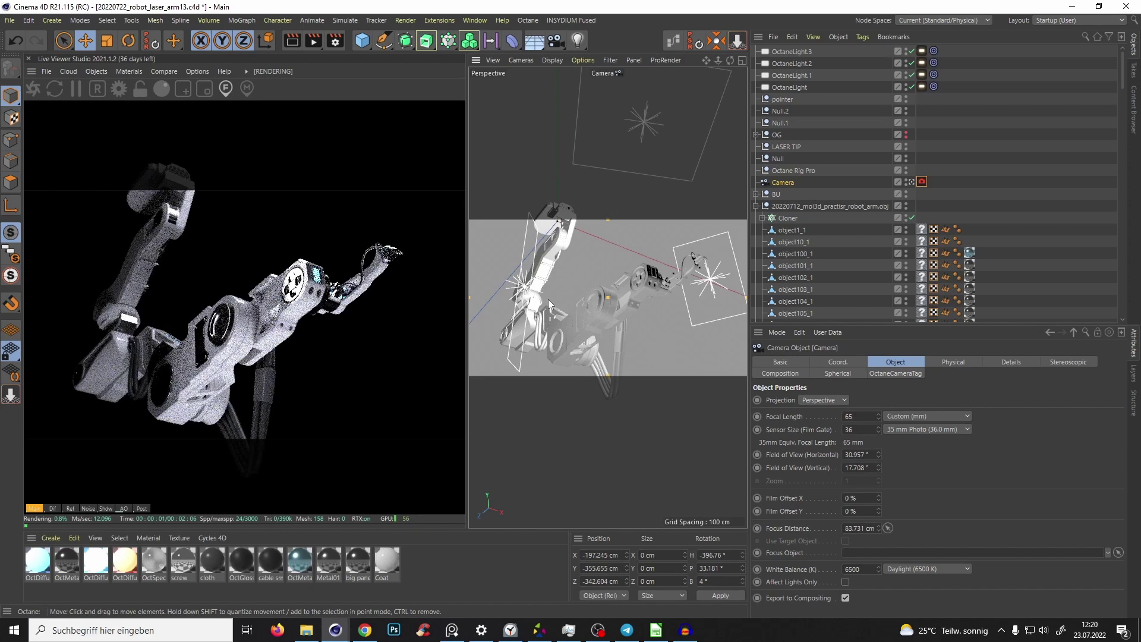
Step: Leave the camera view in the viewport, turn off the other Octane lights and isolate and select OctaneLight
{"action": "key", "text": "F1"}
{"action": "scroll", "coordinate": [640, 272], "scroll_direction": "down", "scroll_amount": 5}
{"action": "middle_click_drag", "start_coordinate": [640, 273], "coordinate": [581, 312], "text": "alt"}
{"action": "left_click_drag", "start_coordinate": [911, 51], "coordinate": [911, 88]}
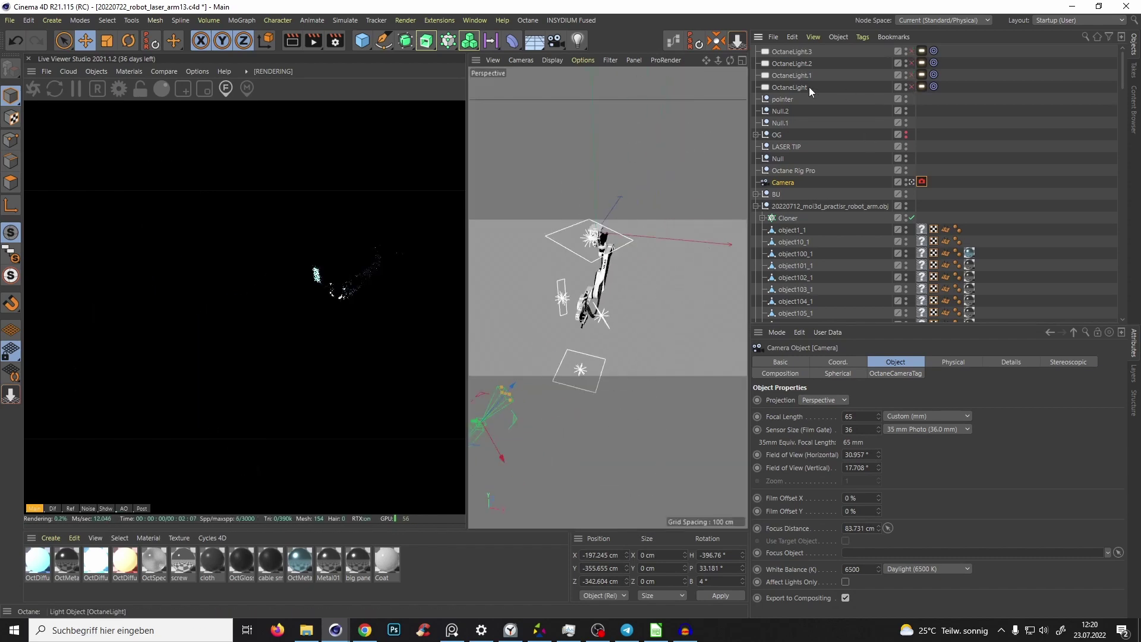
{"action": "left_click", "coordinate": [911, 88]}
{"action": "left_click", "coordinate": [830, 90]}
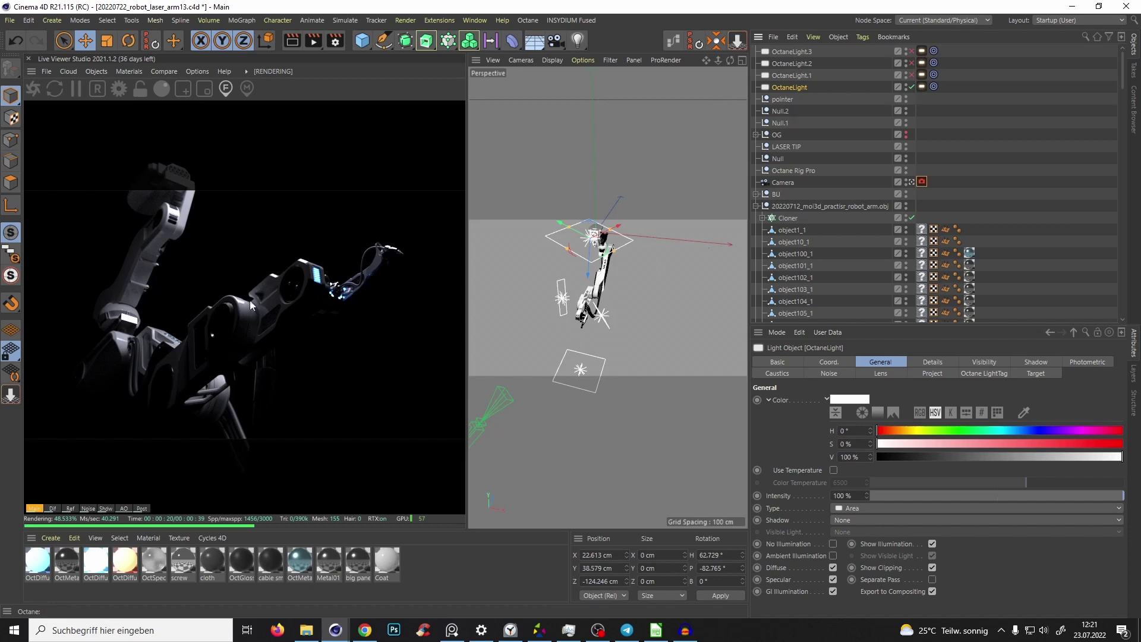
Step: Move OctaneLight to about X 69, Y 34, Z -104 cm beside the arm and set its power to about 25
{"action": "scroll", "coordinate": [604, 268], "scroll_direction": "down", "scroll_amount": 2}
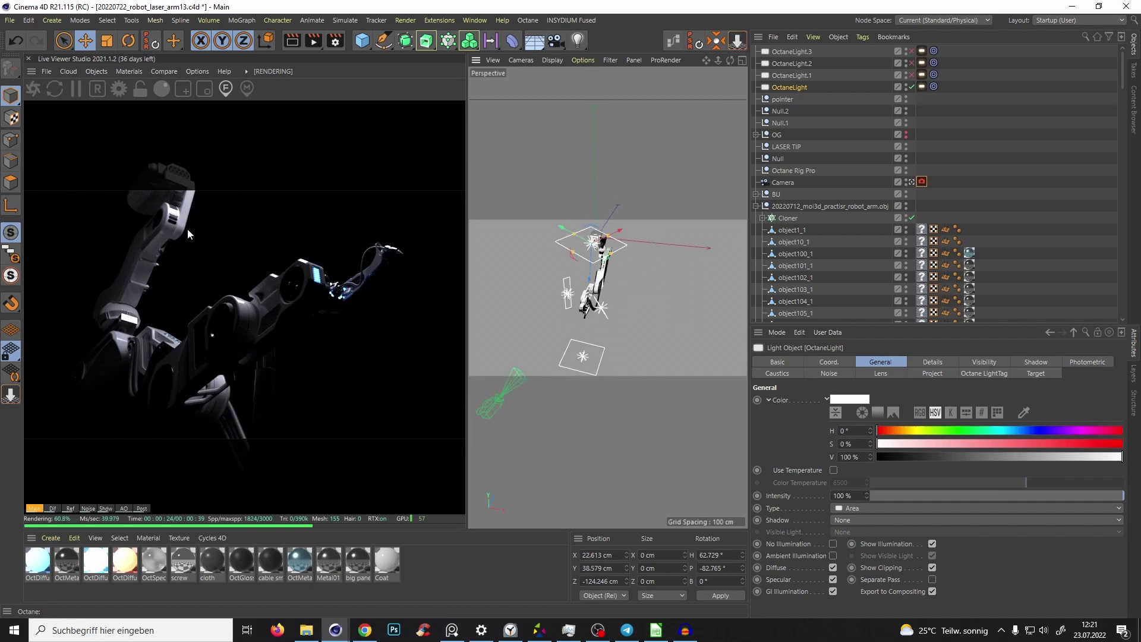
{"action": "scroll", "coordinate": [604, 278], "scroll_direction": "up", "scroll_amount": 3}
{"action": "left_click_drag", "start_coordinate": [604, 277], "coordinate": [608, 240], "text": "alt"}
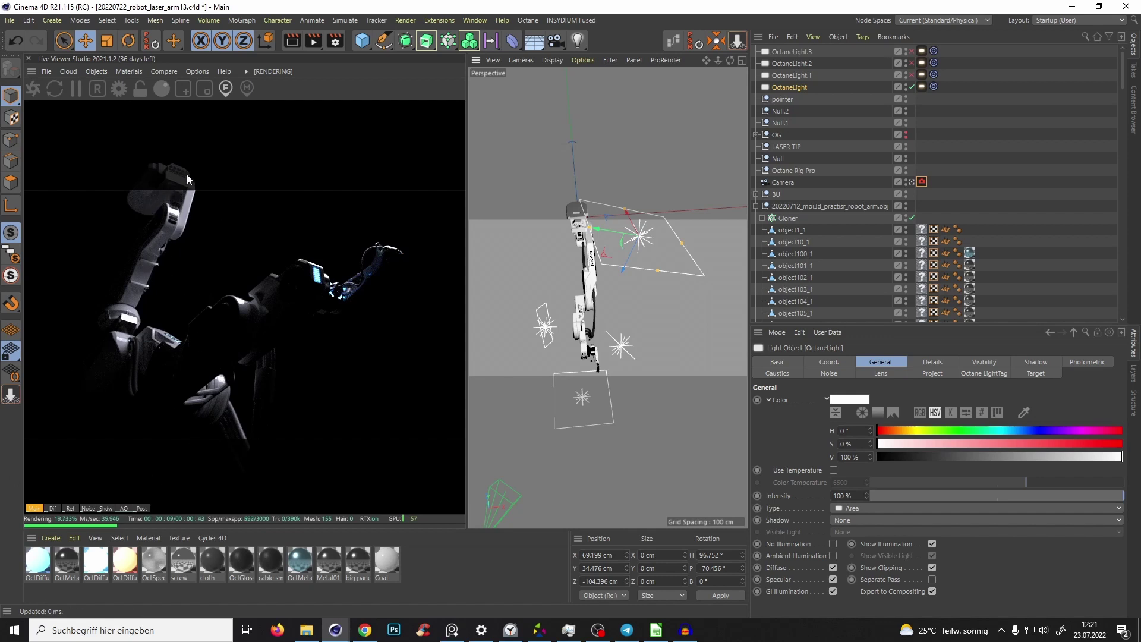
{"action": "left_click", "coordinate": [922, 87]}
{"action": "left_click", "coordinate": [863, 363]}
{"action": "left_click_drag", "start_coordinate": [1032, 391], "coordinate": [1037, 389]}
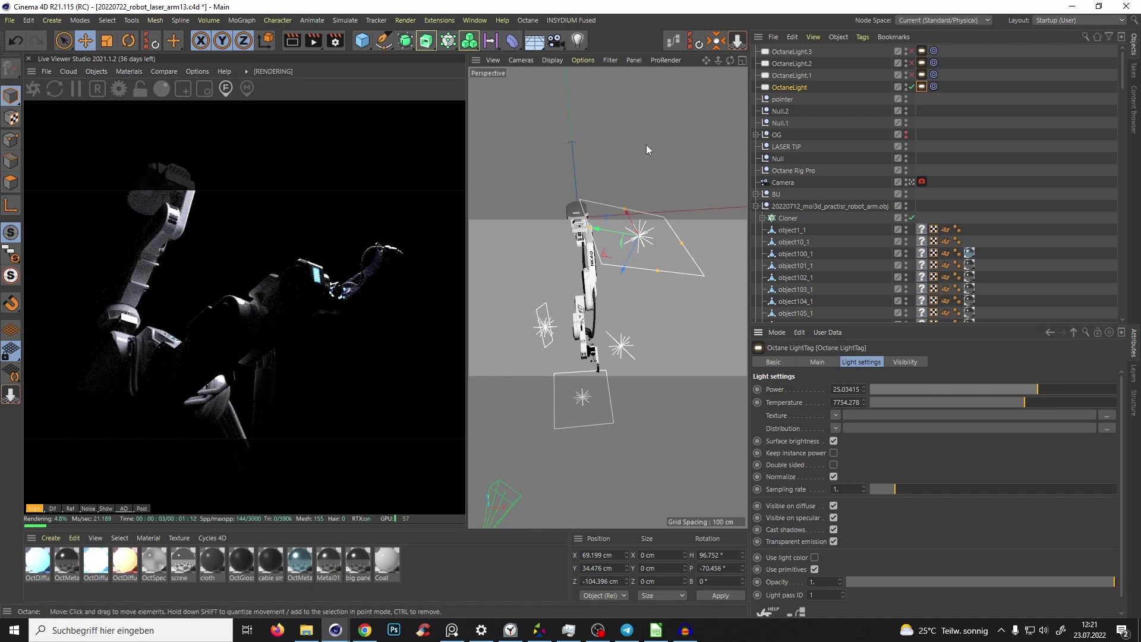
{"action": "left_click_drag", "start_coordinate": [611, 247], "coordinate": [512, 230], "text": "ctrl"}
{"action": "left_click", "coordinate": [911, 51]}
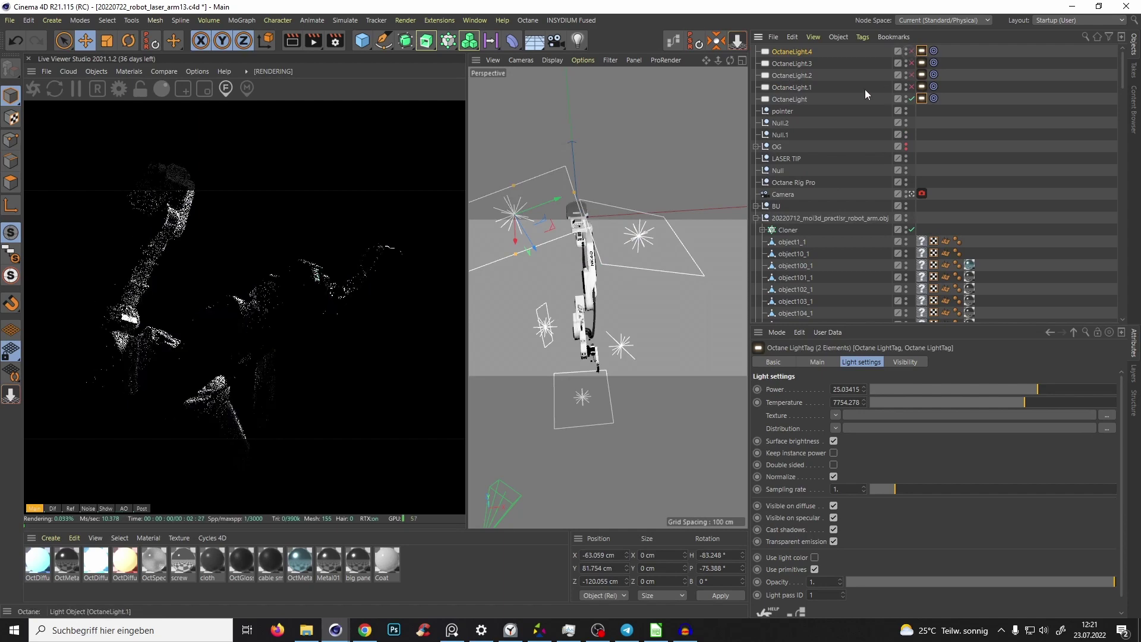
{"action": "left_click", "coordinate": [810, 51]}
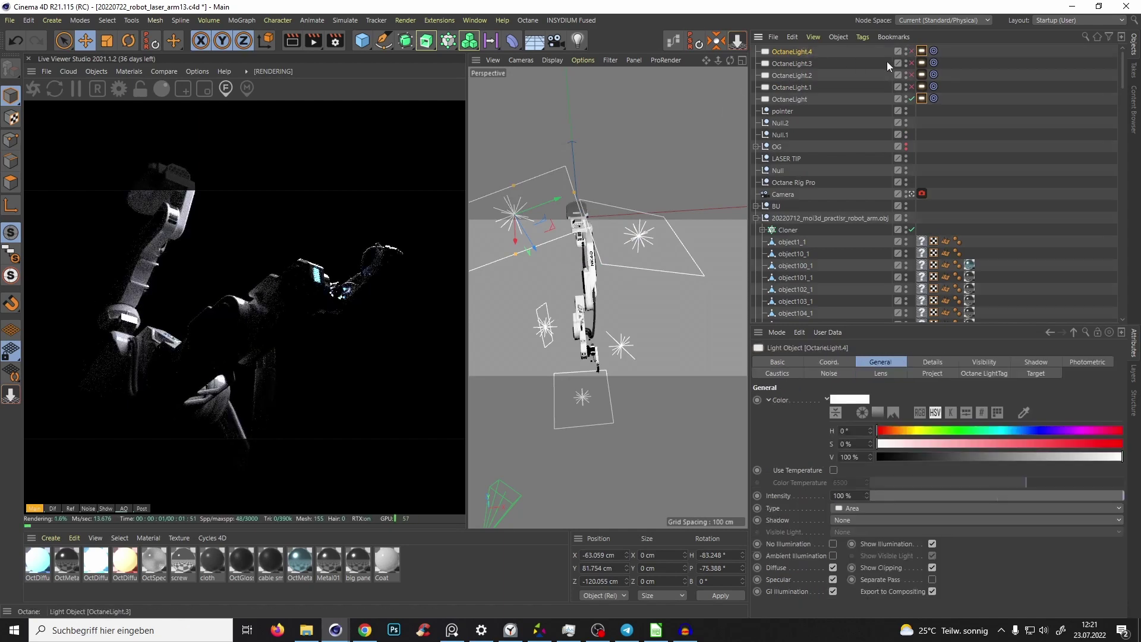
{"action": "key", "text": "Delete"}
Step: Turn off OctaneLight, then enable and select OctaneLight.1 so it is the only active Octane light
{"action": "left_click", "coordinate": [911, 87]}
{"action": "left_click", "coordinate": [910, 75]}
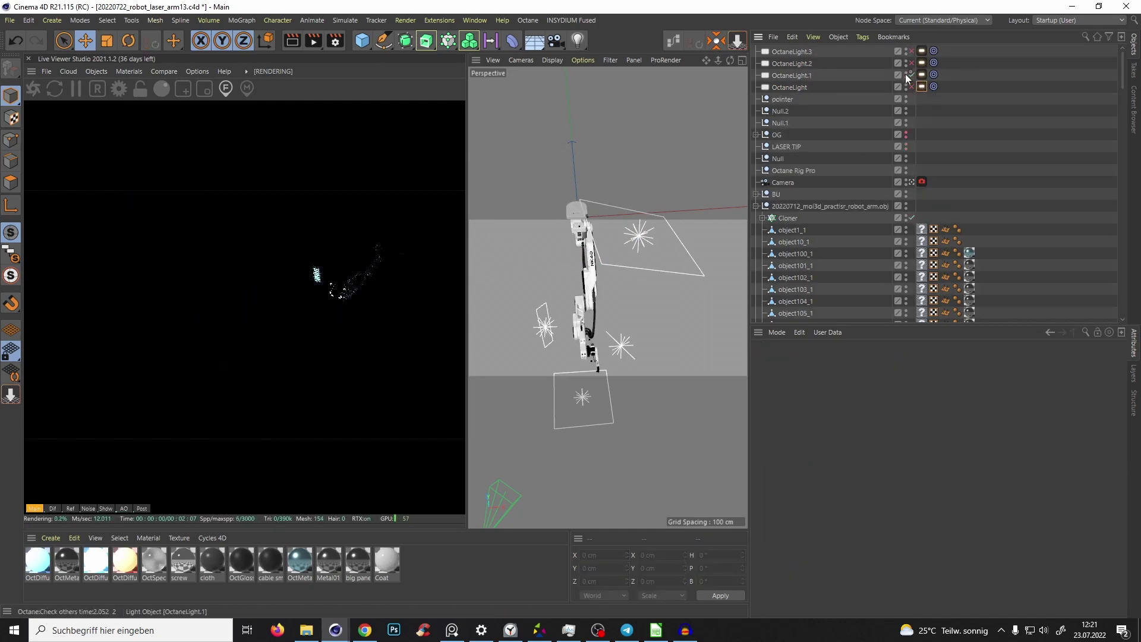
{"action": "left_click", "coordinate": [796, 75]}
Step: Move OctaneLight.1 high above the arm to about X -130, Y 144, Z 37 cm
{"action": "middle_click_drag", "start_coordinate": [592, 329], "coordinate": [630, 279], "text": "alt"}
{"action": "left_click_drag", "start_coordinate": [563, 353], "coordinate": [536, 384]}
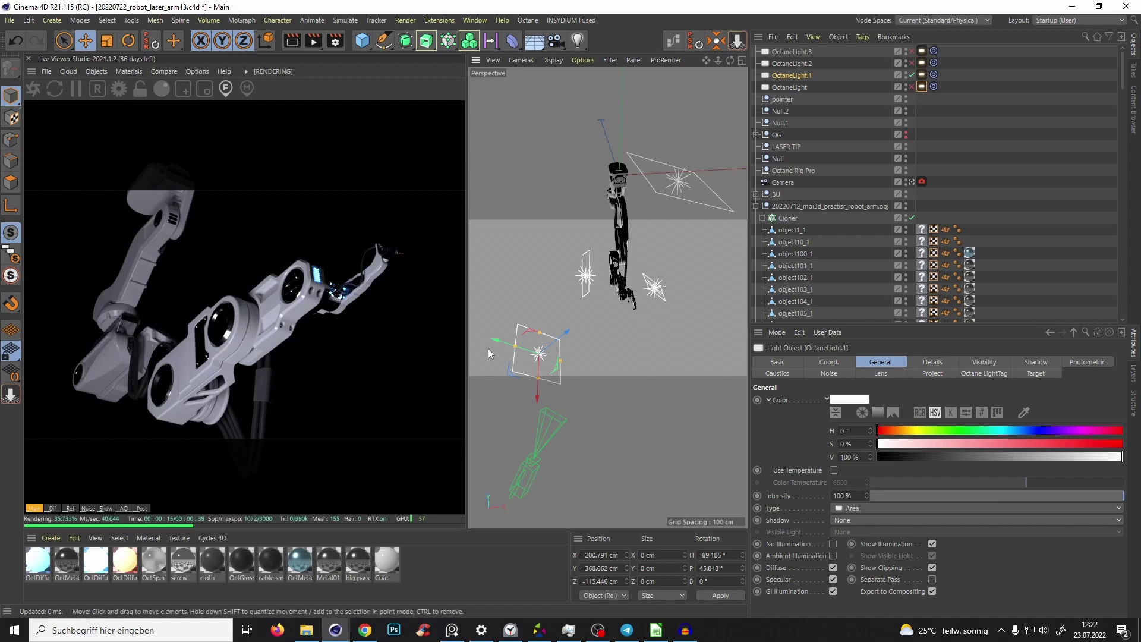
{"action": "left_click_drag", "start_coordinate": [497, 340], "coordinate": [584, 146]}
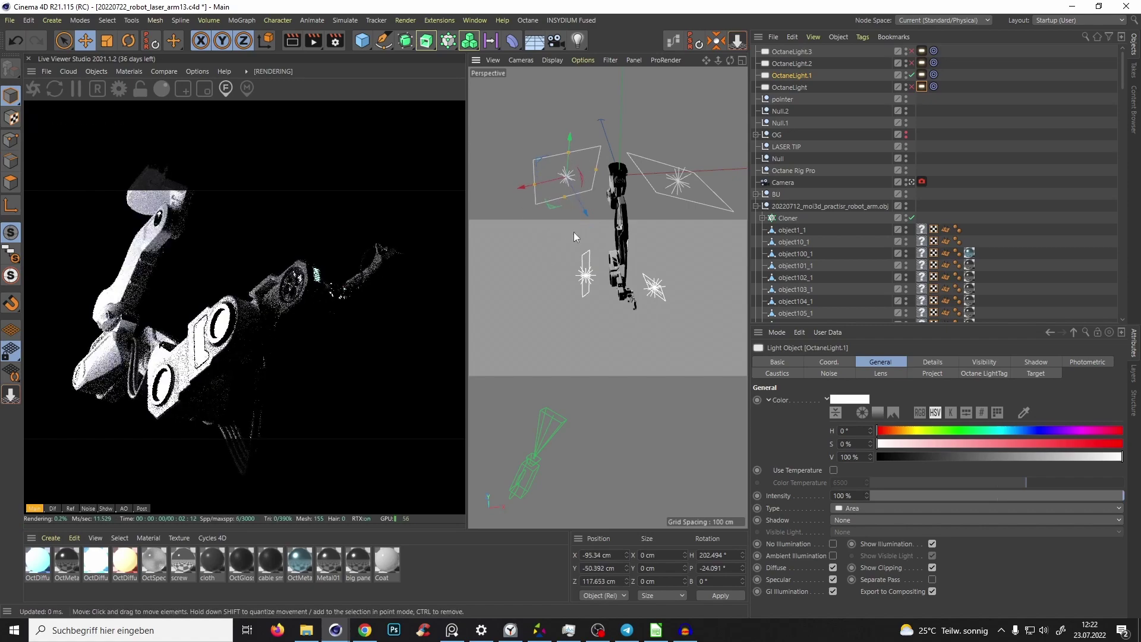
{"action": "left_click_drag", "start_coordinate": [552, 236], "coordinate": [600, 183]}
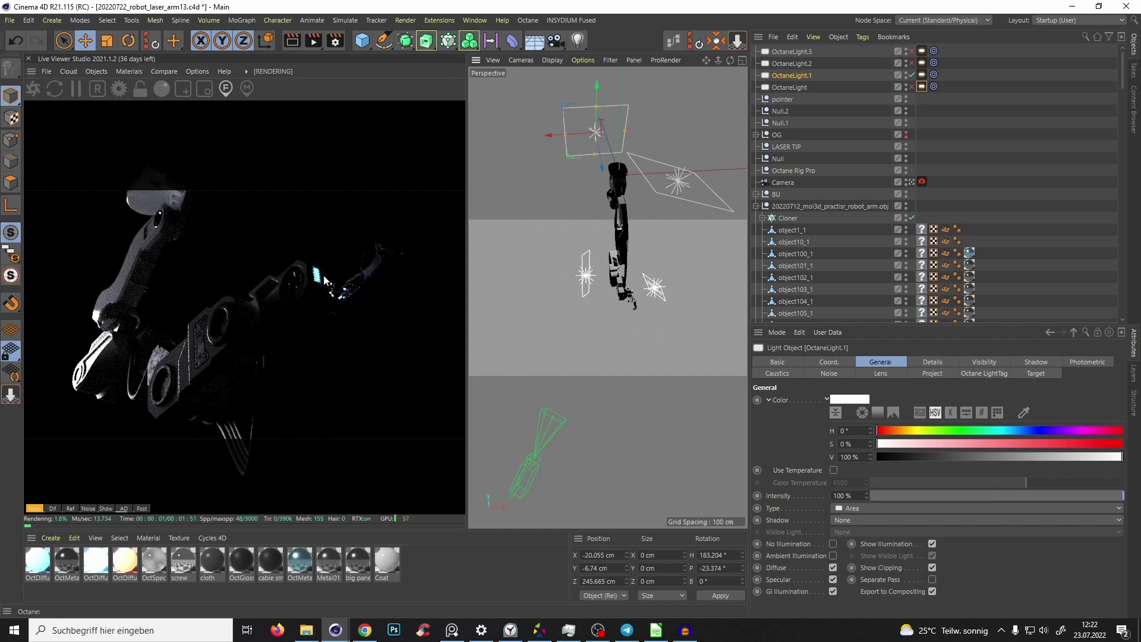
{"action": "left_click_drag", "start_coordinate": [597, 98], "coordinate": [630, 301]}
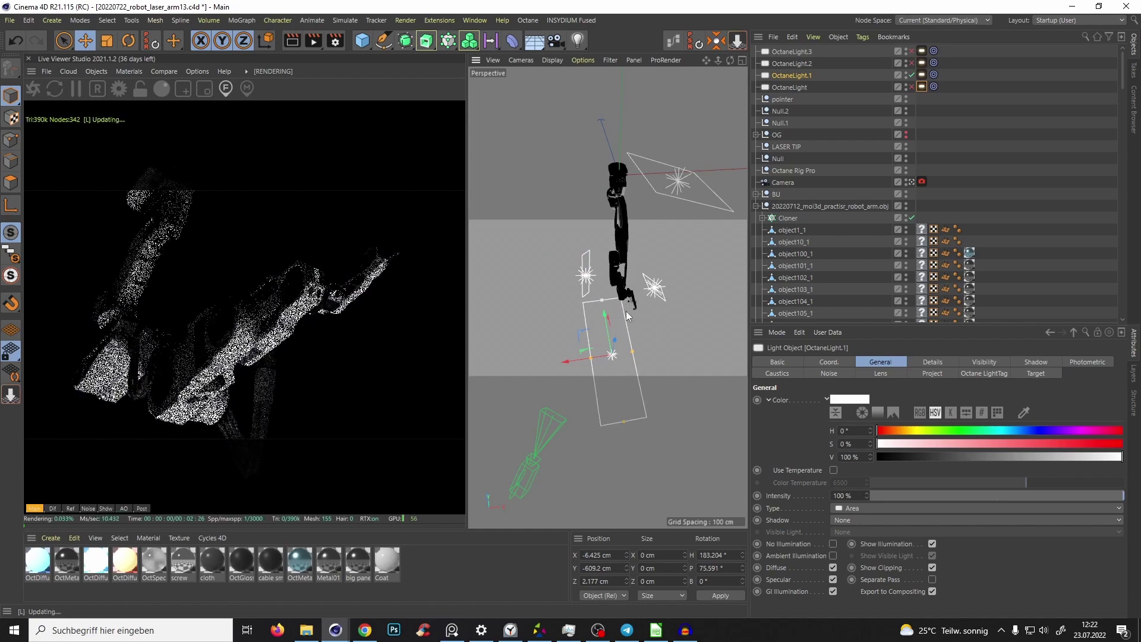
{"action": "left_click_drag", "start_coordinate": [614, 347], "coordinate": [641, 264], "text": "alt"}
{"action": "left_click_drag", "start_coordinate": [640, 279], "coordinate": [569, 217], "text": "alt"}
{"action": "mouse_move", "coordinate": [593, 298]}
{"action": "left_mouse_down", "text": "alt"}
{"action": "mouse_move", "coordinate": [654, 283]}
{"action": "mouse_move", "coordinate": [606, 299]}
{"action": "left_mouse_up", "text": "alt"}
{"action": "middle_click_drag", "start_coordinate": [606, 299], "coordinate": [612, 297], "text": "alt"}
{"action": "left_click_drag", "start_coordinate": [528, 360], "coordinate": [584, 361]}
{"action": "left_click_drag", "start_coordinate": [545, 327], "coordinate": [578, 130]}
{"action": "left_click_drag", "start_coordinate": [543, 280], "coordinate": [561, 188], "text": "alt"}
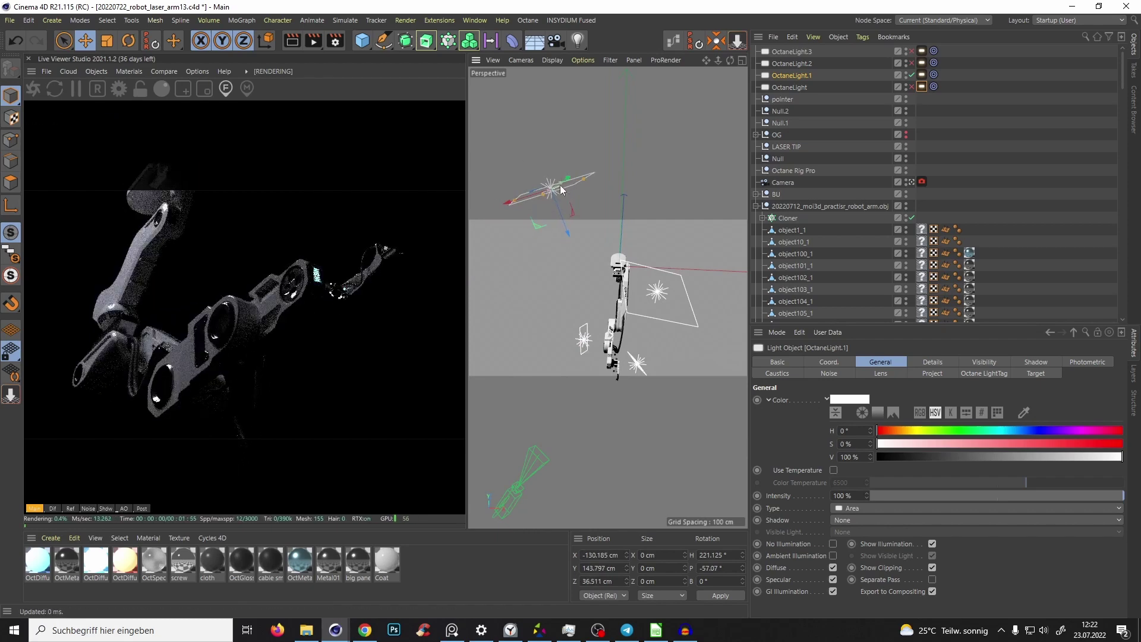
Step: Preview OctaneLight together with OctaneLight.1, then turn both off and isolate and select OctaneLight.2
{"action": "left_click", "coordinate": [911, 87]}
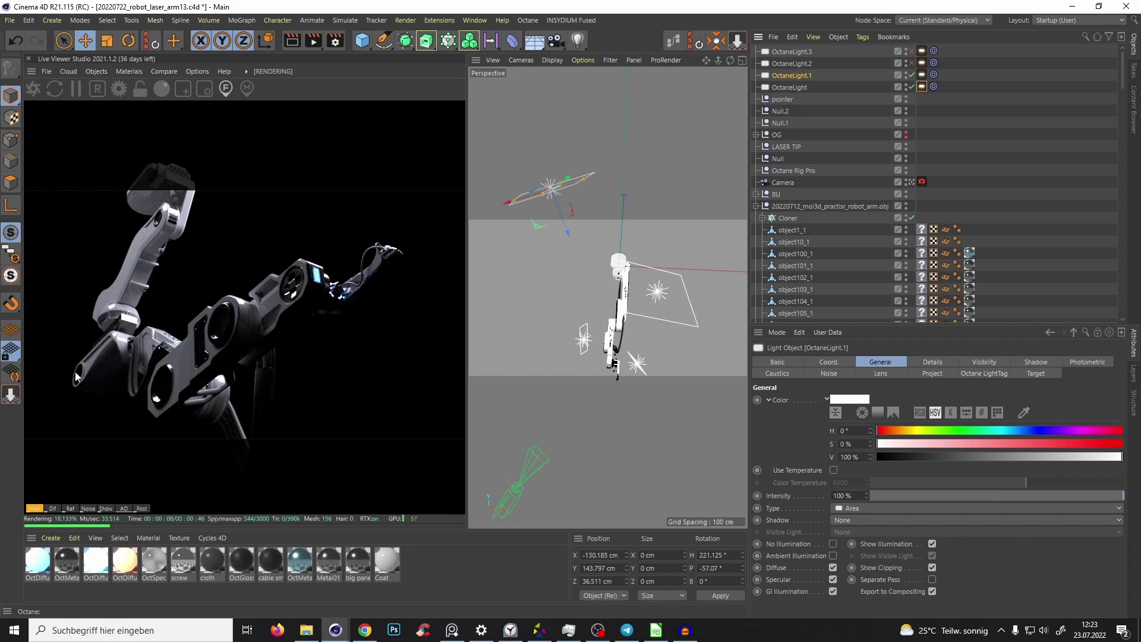
{"action": "left_click_drag", "start_coordinate": [911, 87], "coordinate": [910, 75]}
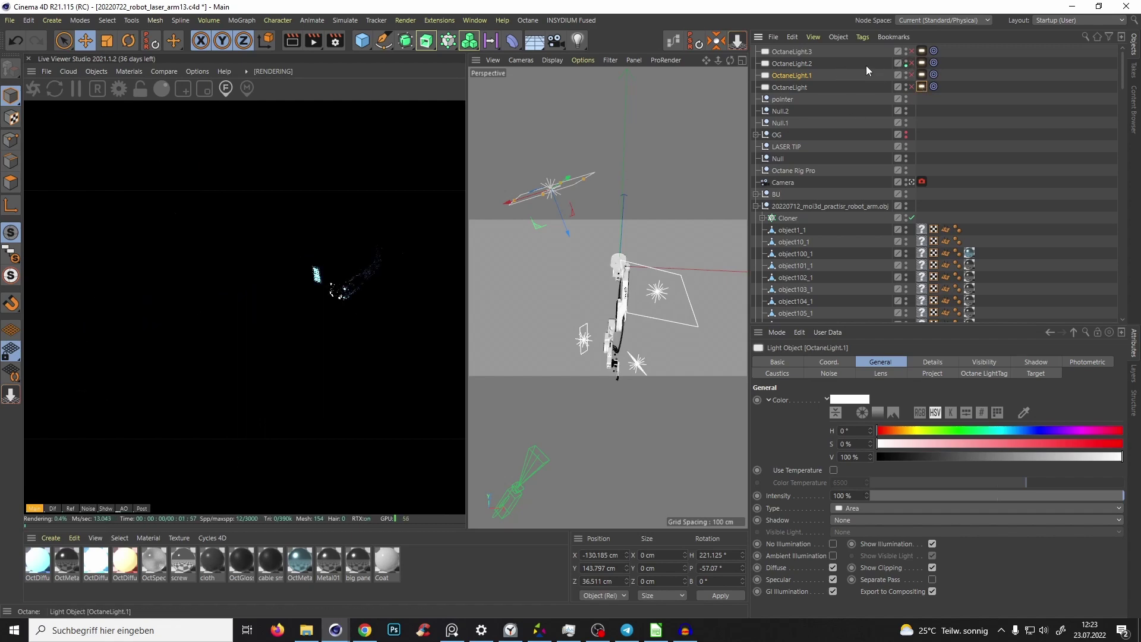
{"action": "left_click", "coordinate": [910, 63]}
{"action": "left_click", "coordinate": [790, 63]}
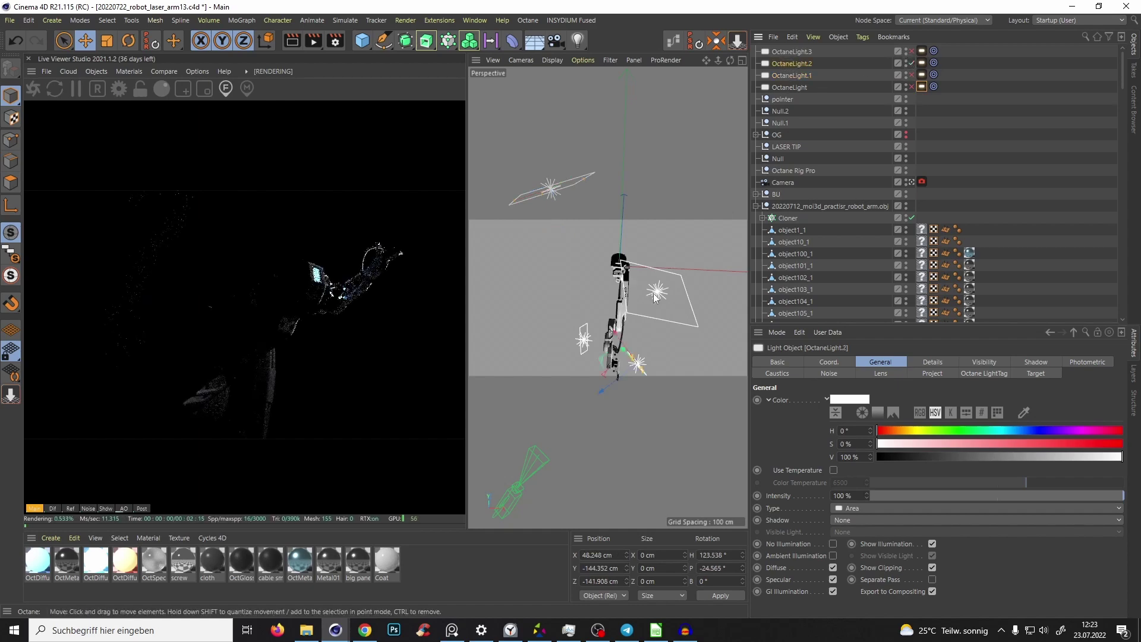
Step: Move OctaneLight.2 behind the robot arm to about X 154, Y -115, Z 276 cm
{"action": "middle_click_drag", "start_coordinate": [635, 355], "coordinate": [644, 327], "text": "alt"}
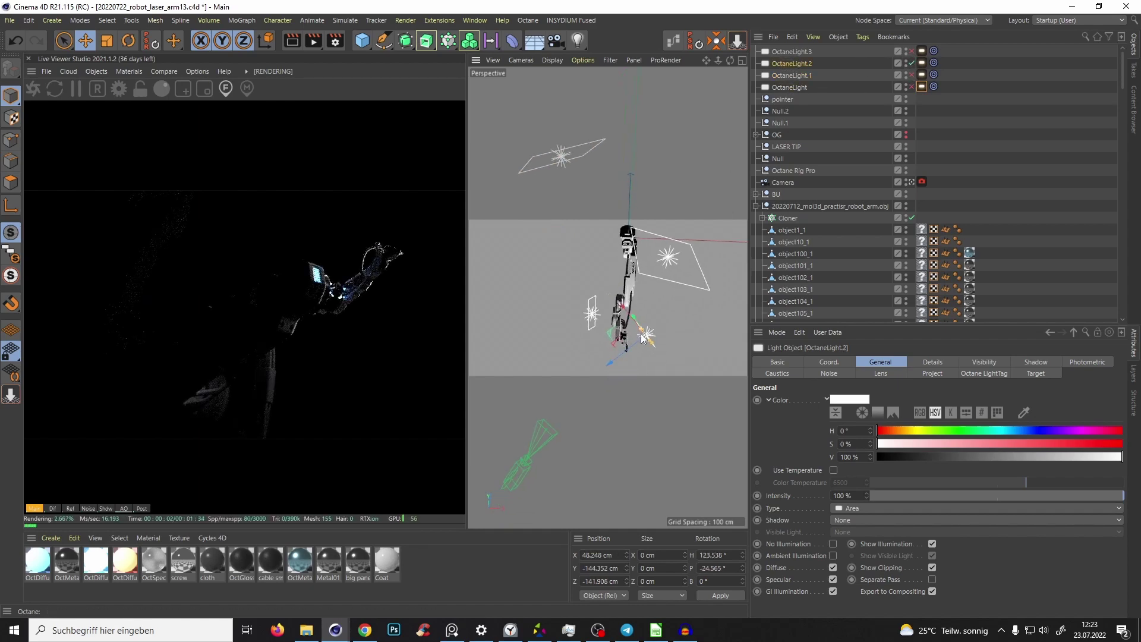
{"action": "left_click_drag", "start_coordinate": [628, 354], "coordinate": [758, 201]}
{"action": "left_click", "coordinate": [933, 63]}
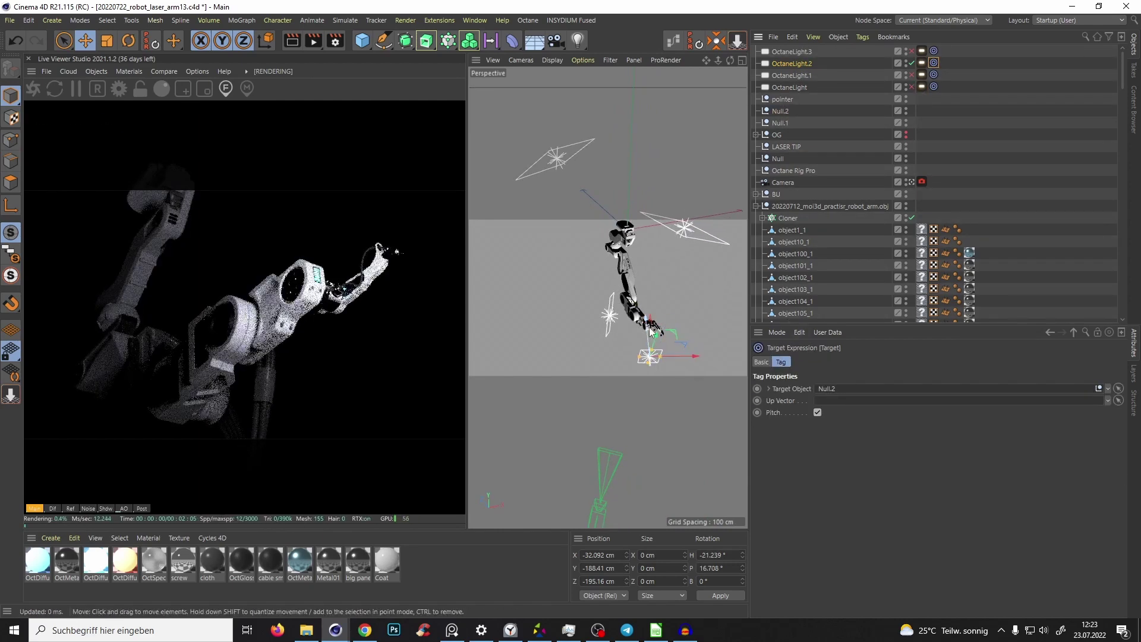
{"action": "left_click_drag", "start_coordinate": [675, 357], "coordinate": [550, 286]}
{"action": "left_click_drag", "start_coordinate": [536, 295], "coordinate": [529, 277], "text": "alt"}
{"action": "left_click_drag", "start_coordinate": [552, 312], "coordinate": [731, 360]}
{"action": "left_click_drag", "start_coordinate": [655, 312], "coordinate": [609, 355], "text": "alt"}
{"action": "left_click_drag", "start_coordinate": [580, 348], "coordinate": [686, 244], "text": "alt"}
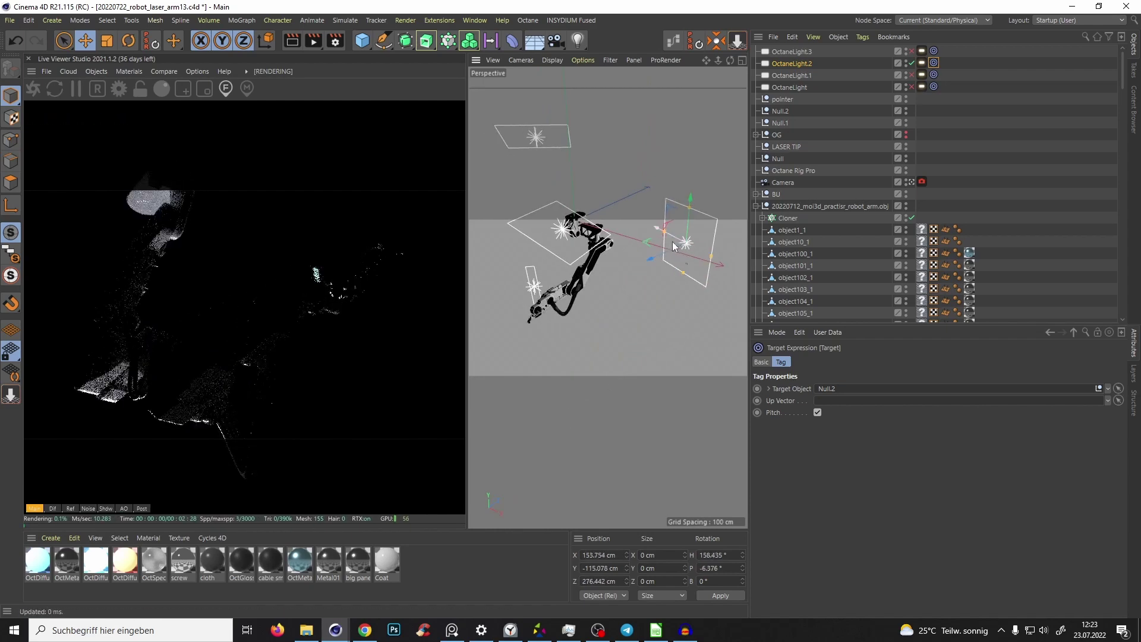
Step: Widen OctaneLight.2 and shift it farther behind the arm to about X 184, Y -69, Z 350 cm
{"action": "middle_click_drag", "start_coordinate": [643, 241], "coordinate": [655, 254], "text": "alt"}
{"action": "left_click_drag", "start_coordinate": [670, 250], "coordinate": [638, 251]}
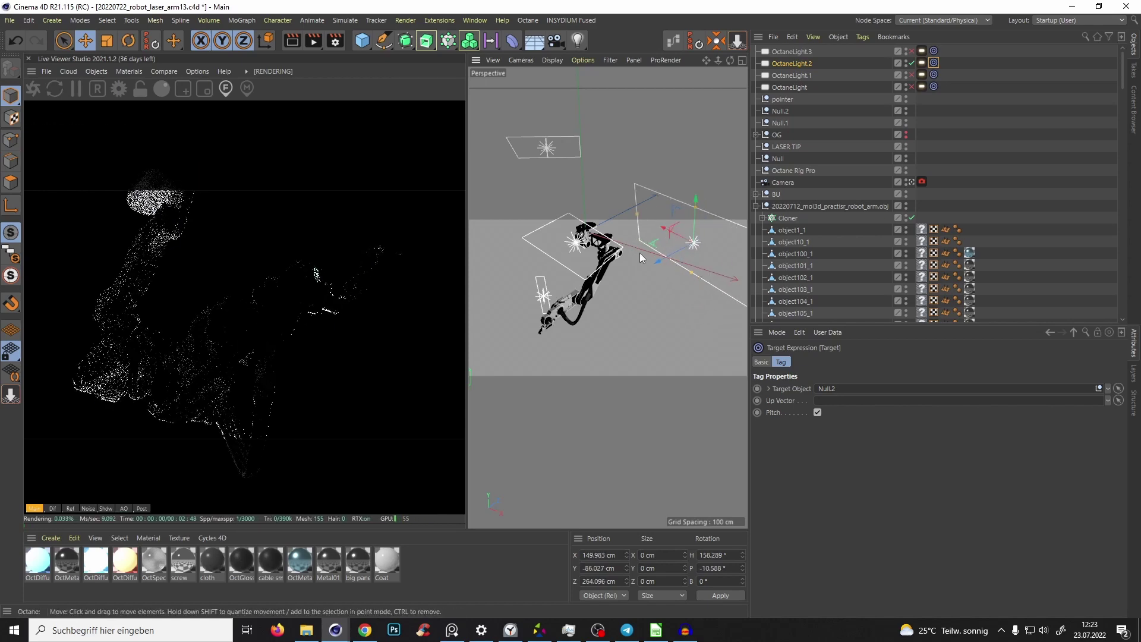
{"action": "left_click_drag", "start_coordinate": [696, 208], "coordinate": [696, 198]}
{"action": "mouse_move", "coordinate": [687, 240]}
{"action": "left_mouse_down"}
{"action": "mouse_move", "coordinate": [702, 226]}
{"action": "mouse_move", "coordinate": [670, 239]}
{"action": "left_mouse_up"}
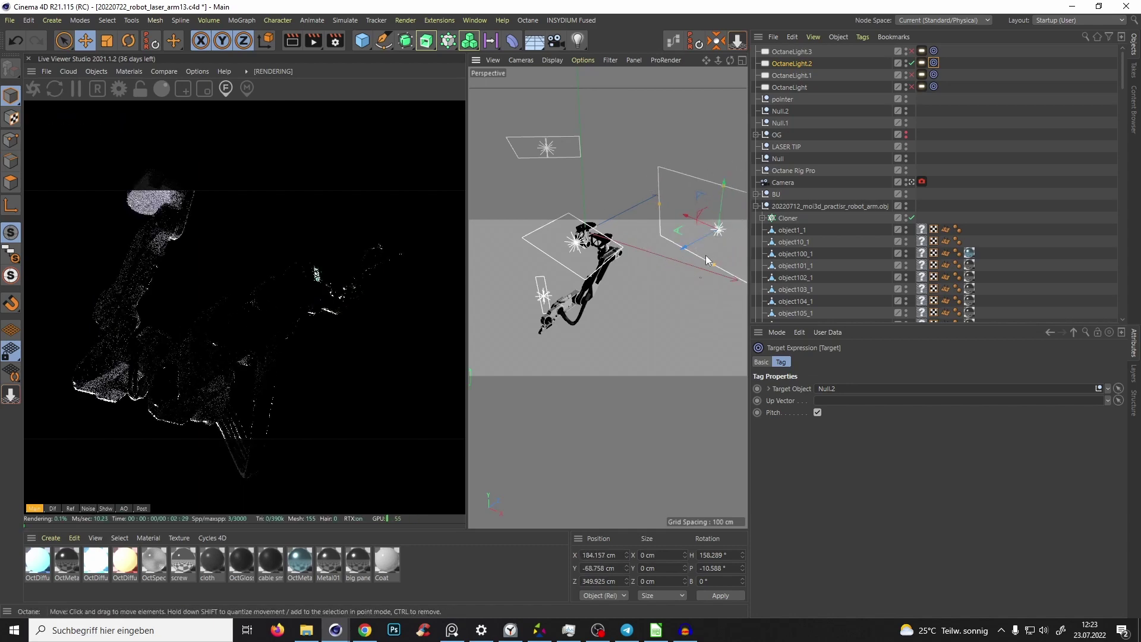
Step: Compare the arm's render lit by OctaneLight and OctaneLight.1 with and without OctaneLight.2
{"action": "left_click", "coordinate": [911, 63]}
{"action": "left_click", "coordinate": [911, 75]}
{"action": "left_click", "coordinate": [911, 87]}
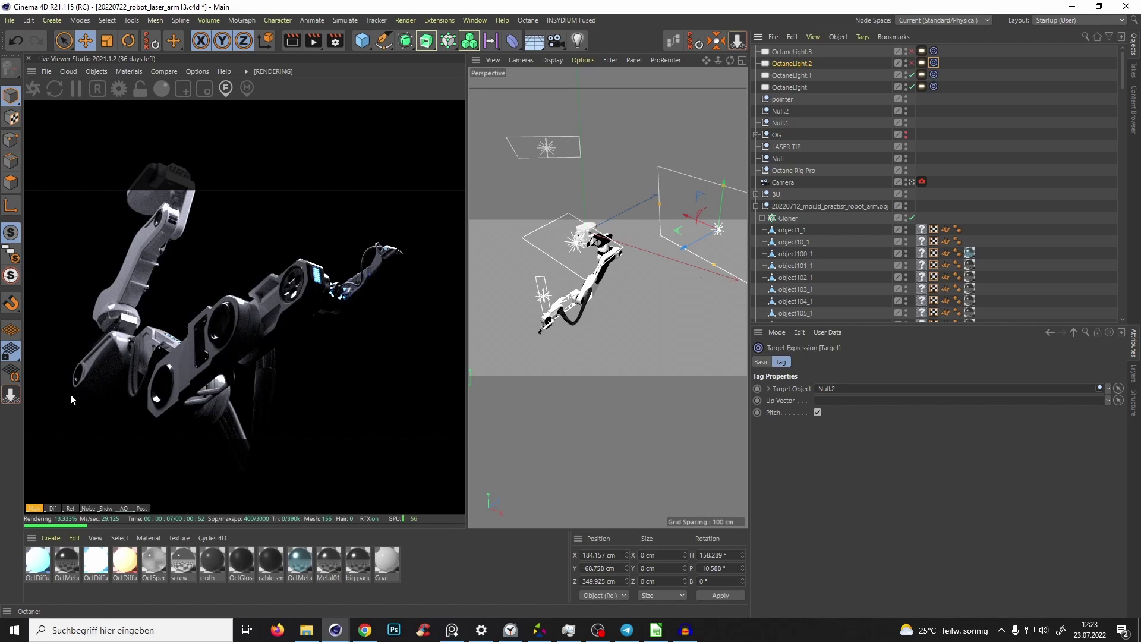
{"action": "left_click", "coordinate": [911, 63]}
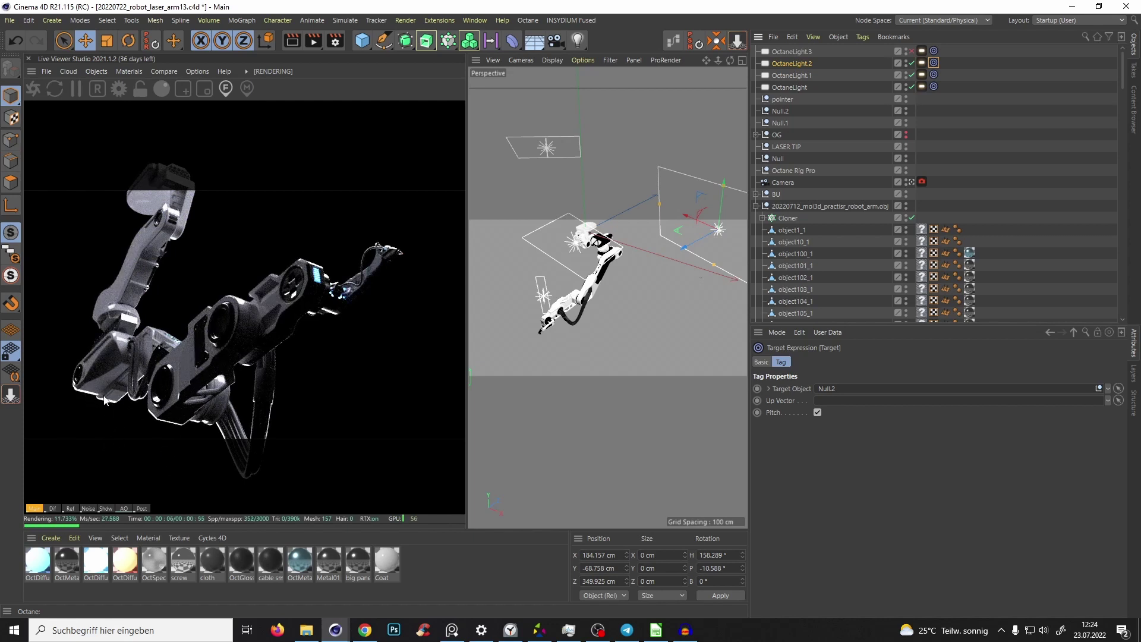
Step: Raise OctaneLight.2 to about Y -55 cm and enable OctaneLight.1 and OctaneLight alongside it
{"action": "left_click", "coordinate": [910, 75]}
{"action": "key", "text": "ctrl+z"}
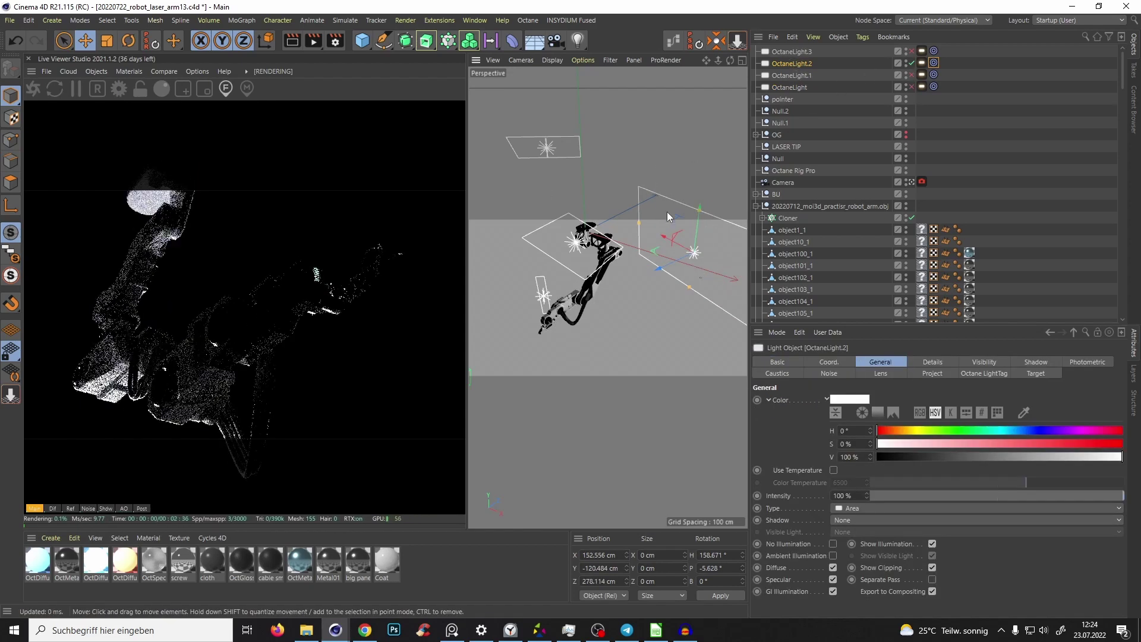
{"action": "key", "text": "ctrl+y"}
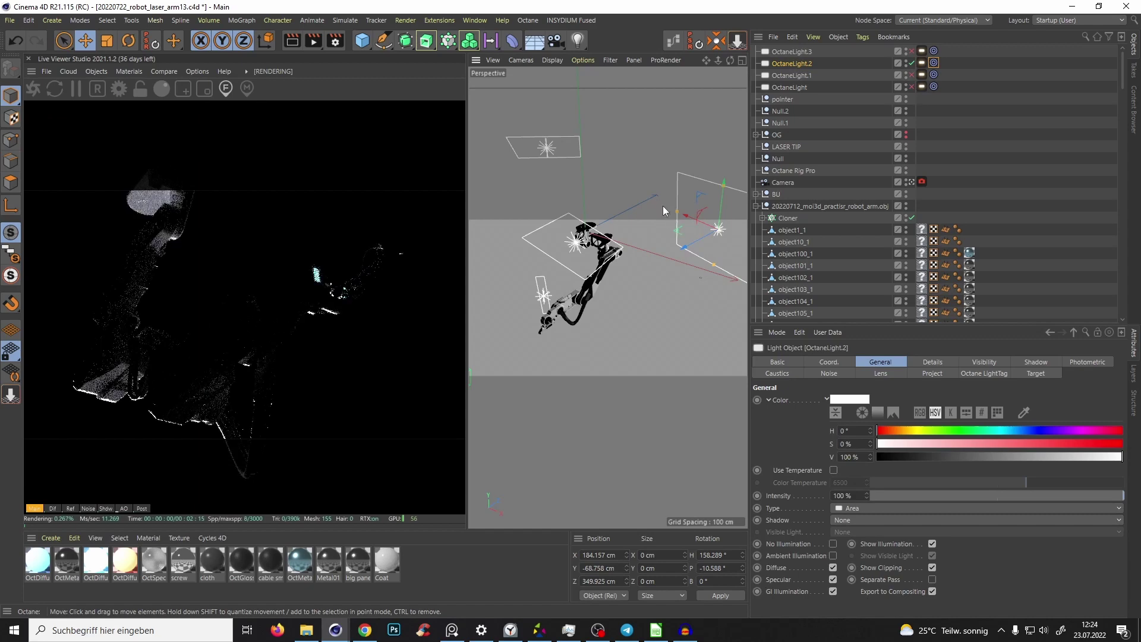
{"action": "mouse_move", "coordinate": [722, 206]}
{"action": "left_mouse_down"}
{"action": "mouse_move", "coordinate": [721, 217]}
{"action": "mouse_move", "coordinate": [720, 206]}
{"action": "left_mouse_up"}
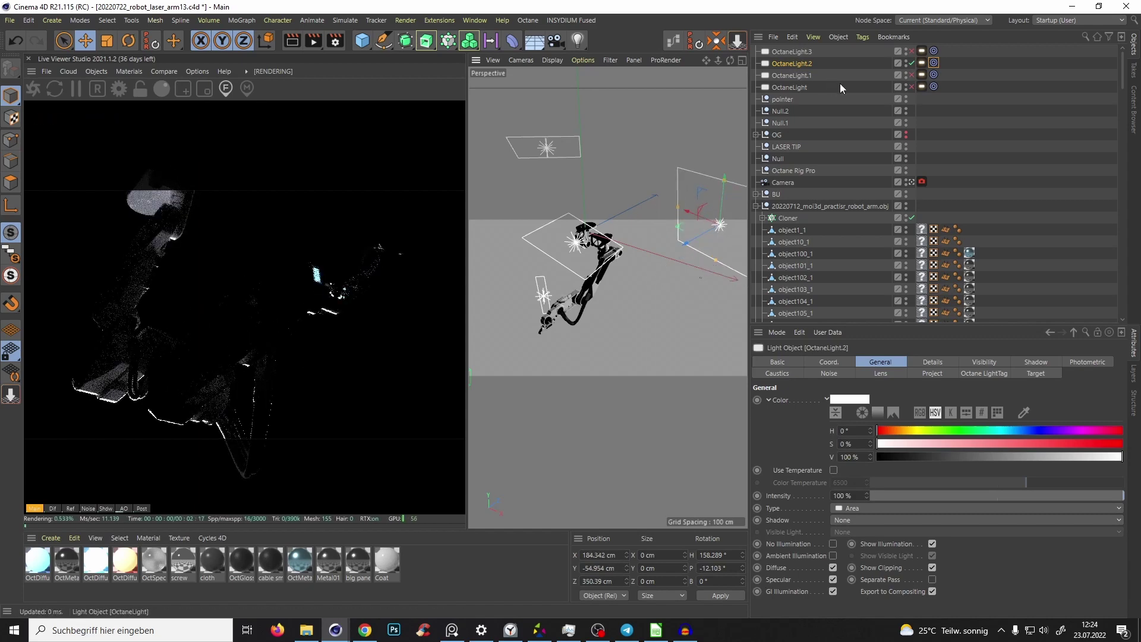
{"action": "left_click", "coordinate": [910, 75]}
{"action": "left_click", "coordinate": [910, 87]}
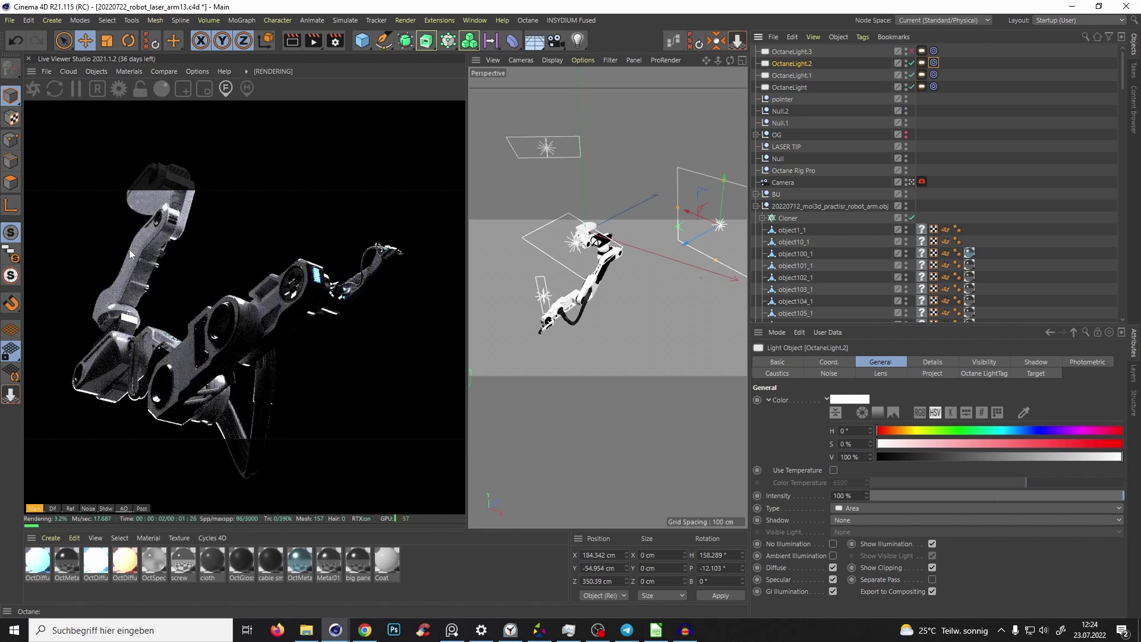
Step: Duplicate OctaneLight.2, disable the other lights, and move the copy above and behind the arm to about X 91, Y 249, Z 364 cm
{"action": "scroll", "coordinate": [511, 269], "scroll_direction": "down", "scroll_amount": 3}
{"action": "left_click_drag", "start_coordinate": [511, 270], "coordinate": [572, 274], "text": "alt"}
{"action": "left_click_drag", "start_coordinate": [794, 63], "coordinate": [780, 59], "text": "ctrl"}
{"action": "left_click_drag", "start_coordinate": [911, 75], "coordinate": [913, 104]}
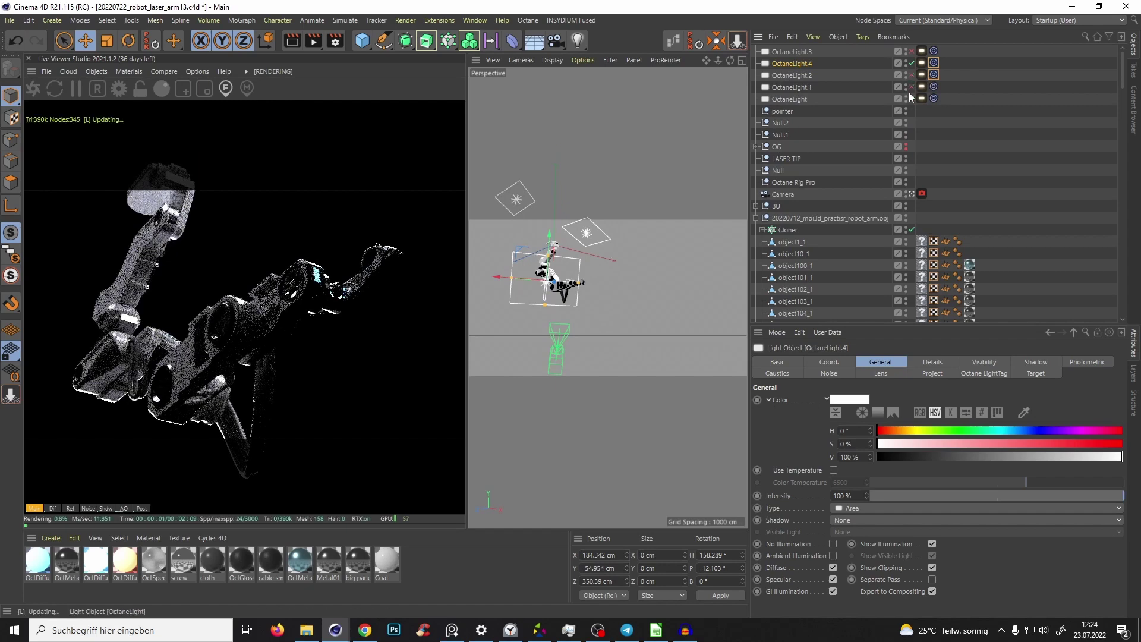
{"action": "left_click_drag", "start_coordinate": [597, 247], "coordinate": [542, 230], "text": "alt"}
{"action": "left_click_drag", "start_coordinate": [565, 186], "coordinate": [554, 165]}
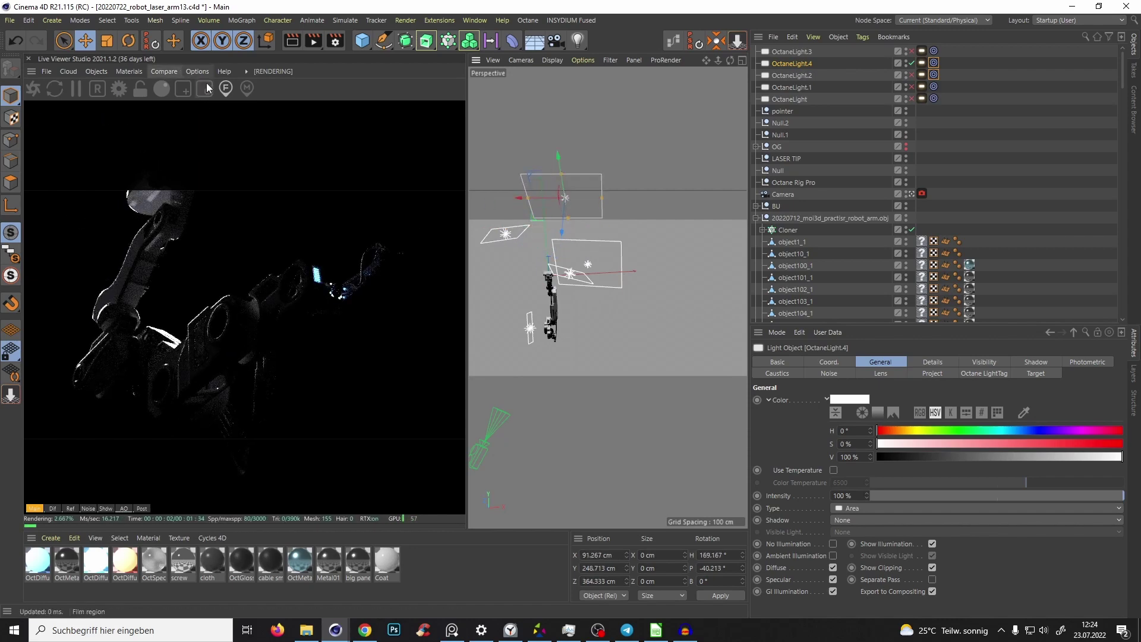
Step: Check the rear arm segments lit only by OctaneLight.4 using small render regions in the live preview
{"action": "left_click", "coordinate": [189, 92]}
{"action": "left_click_drag", "start_coordinate": [129, 297], "coordinate": [165, 387]}
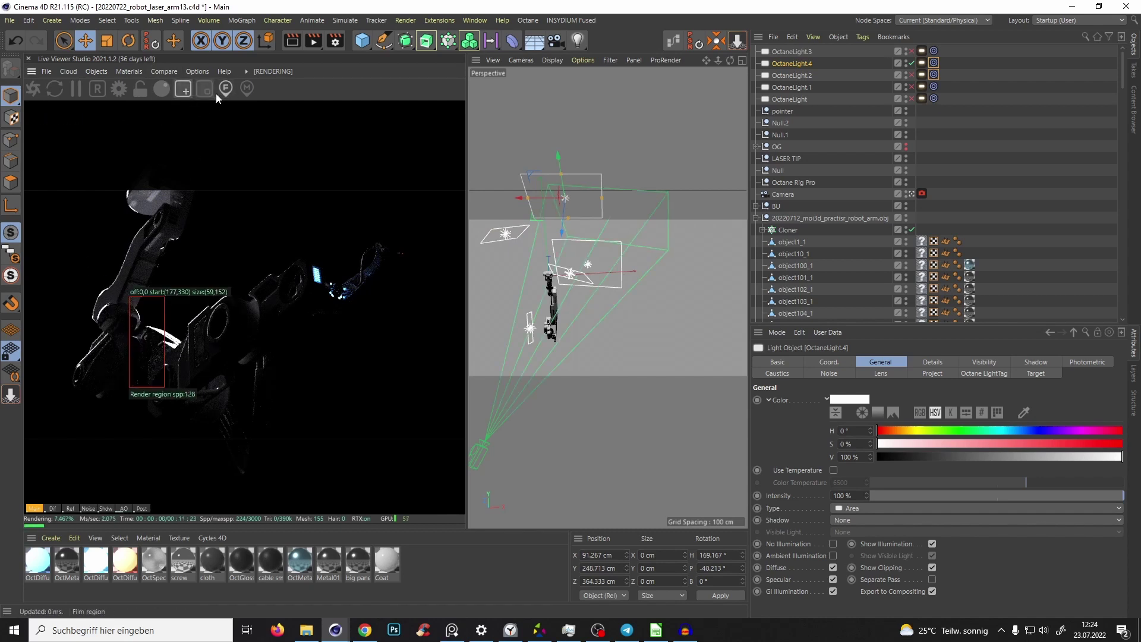
{"action": "left_click_drag", "start_coordinate": [61, 241], "coordinate": [131, 341]}
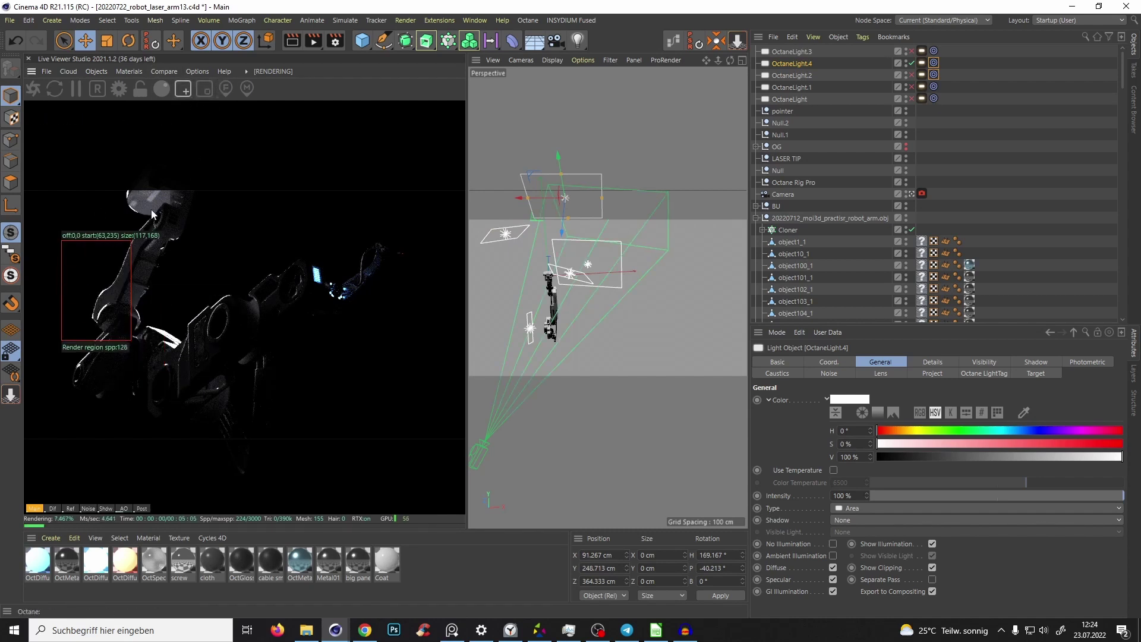
{"action": "left_click", "coordinate": [185, 91]}
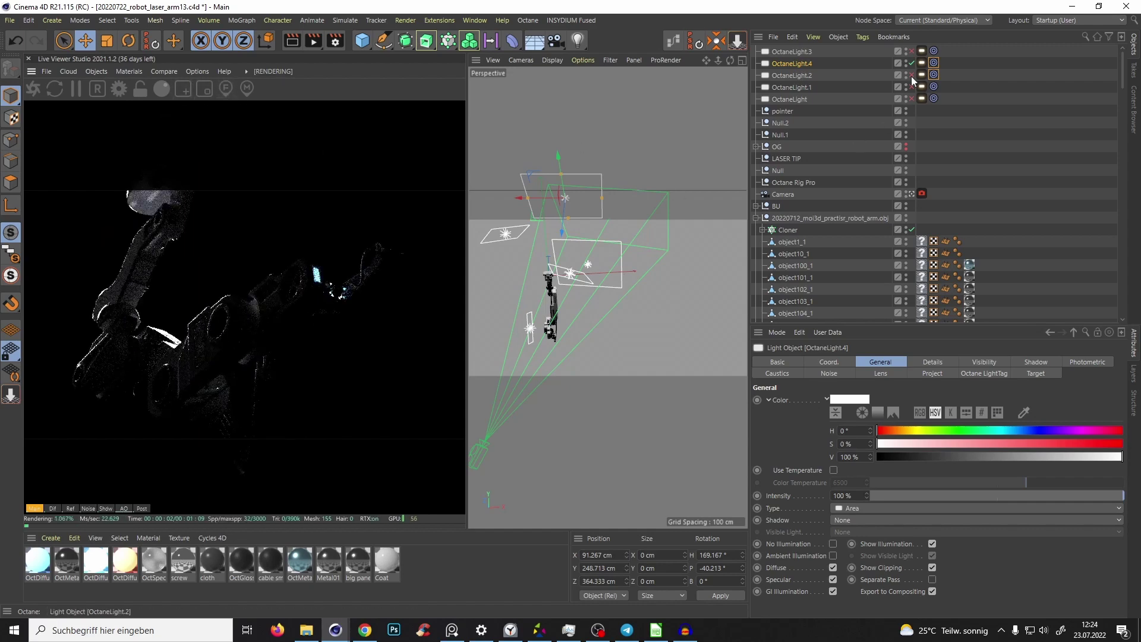
Step: Re-enable OctaneLight.2, OctaneLight.1 and OctaneLight and check the rear arm segment in a render region
{"action": "left_click_drag", "start_coordinate": [911, 76], "coordinate": [911, 100]}
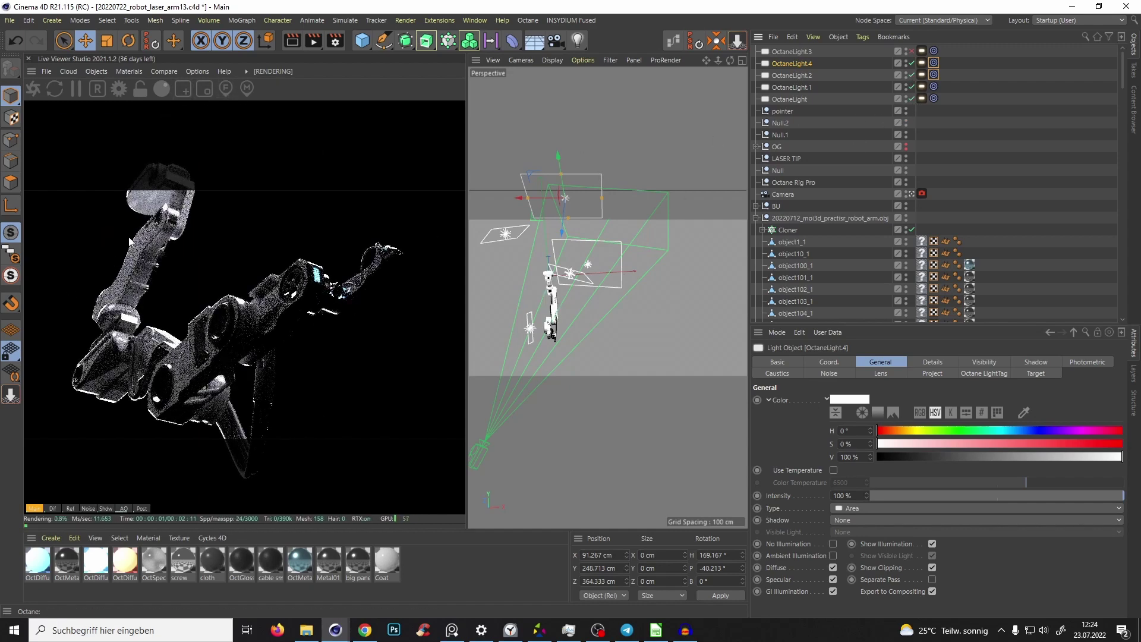
{"action": "left_click", "coordinate": [188, 90]}
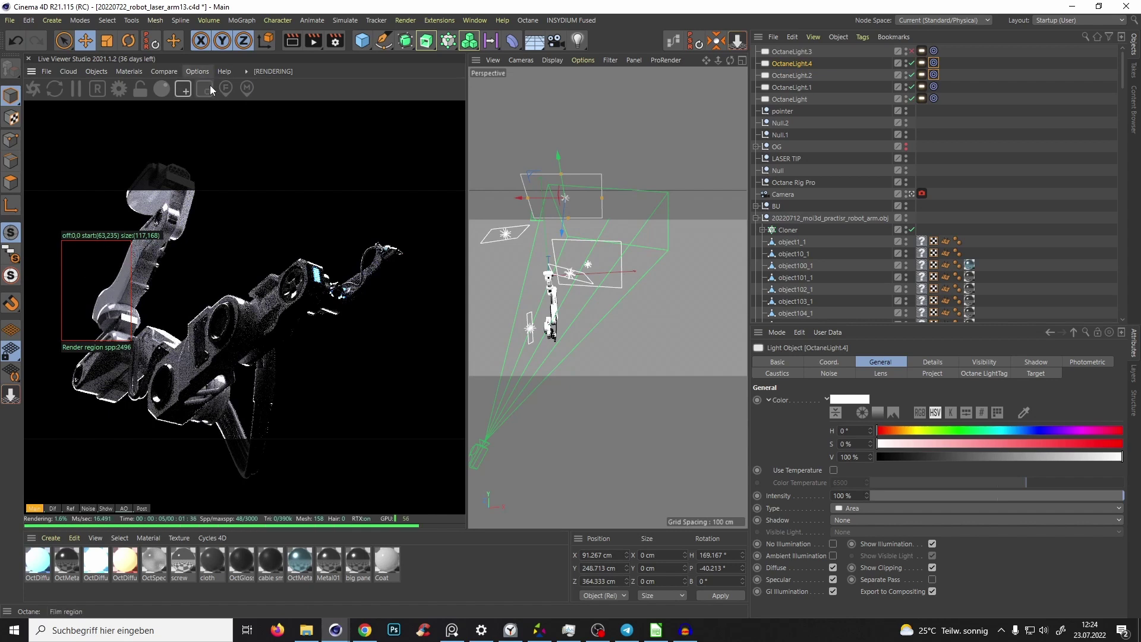
{"action": "left_click", "coordinate": [183, 91]}
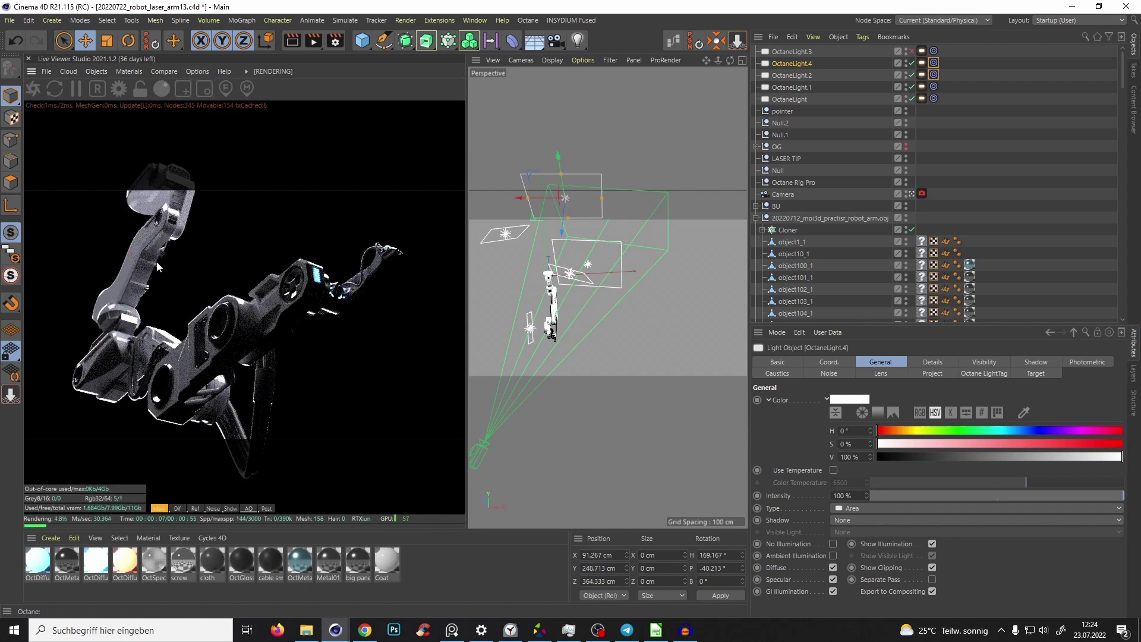
Step: Compare the arm's full render lit by OctaneLight.4 alone and by the other three lights without it
{"action": "left_click", "coordinate": [911, 63]}
{"action": "left_click", "coordinate": [911, 63]}
{"action": "left_click_drag", "start_coordinate": [911, 75], "coordinate": [910, 100]}
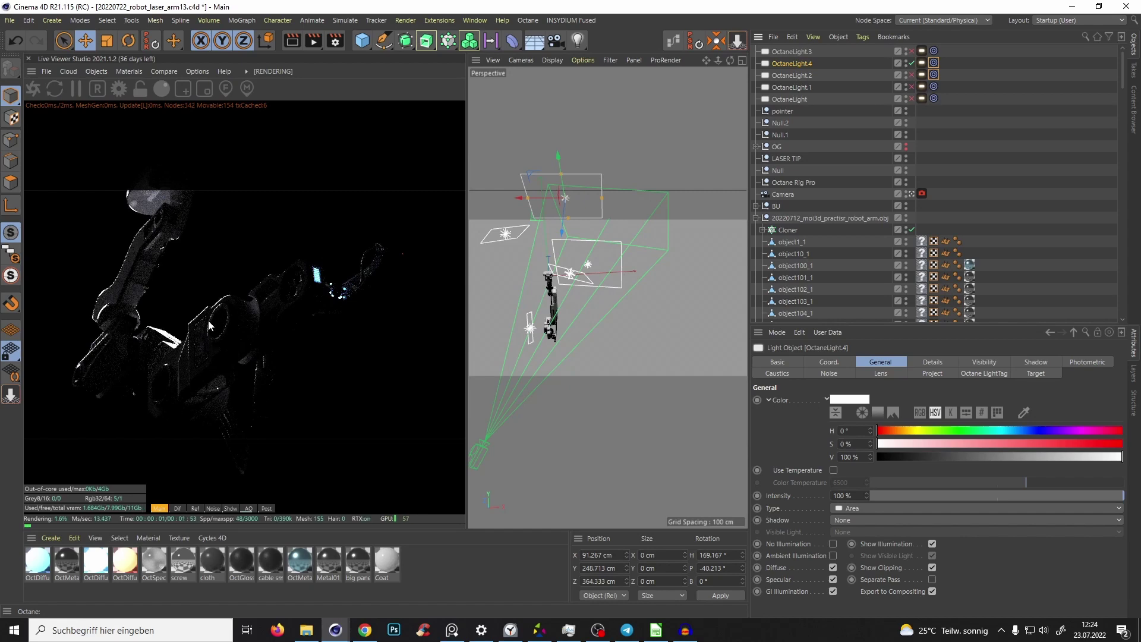
{"action": "left_click", "coordinate": [911, 63]}
{"action": "left_click_drag", "start_coordinate": [910, 74], "coordinate": [910, 98]}
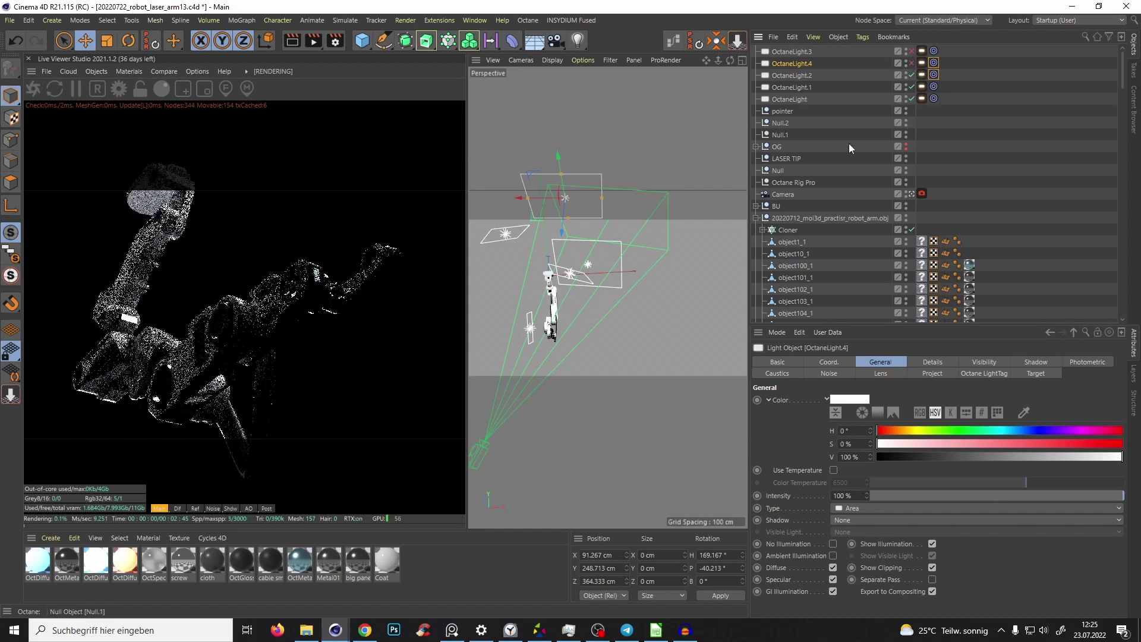
Step: Examine the arm's round middle joint close up in a render region with OctaneLight.4 off and on
{"action": "left_click", "coordinate": [183, 89]}
{"action": "left_click", "coordinate": [140, 92]}
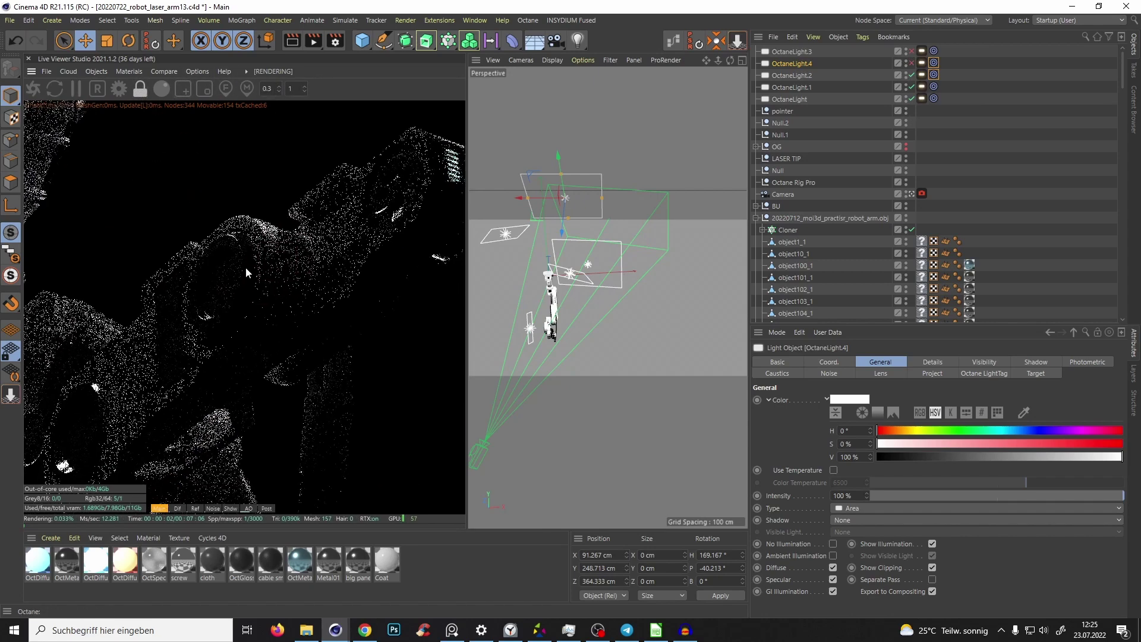
{"action": "left_click_drag", "start_coordinate": [157, 214], "coordinate": [269, 350]}
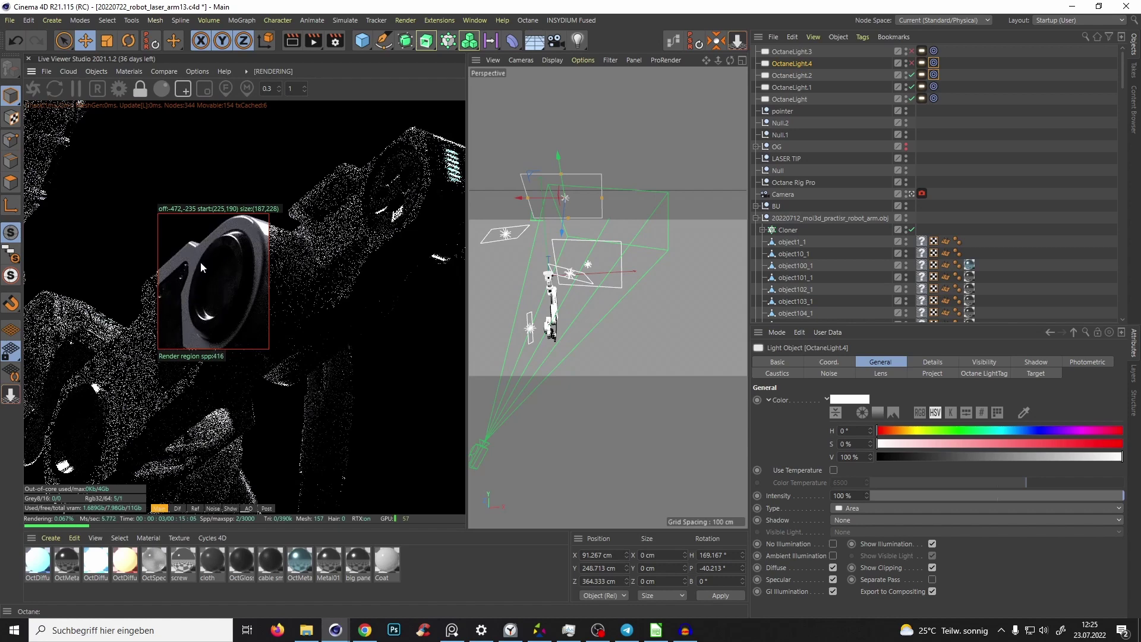
{"action": "left_click", "coordinate": [911, 63]}
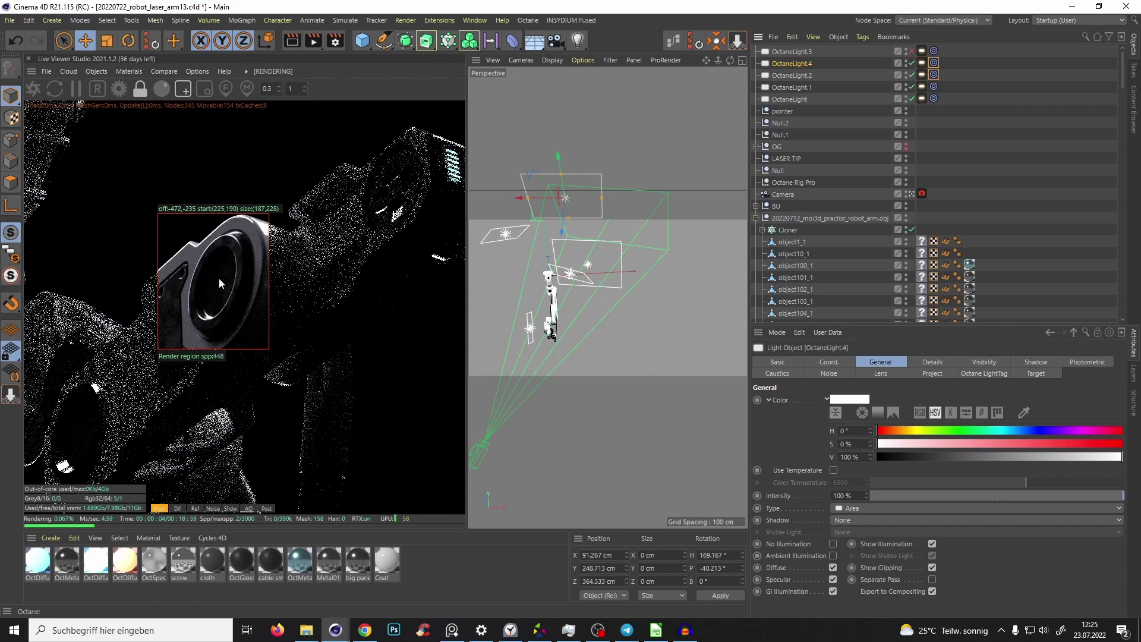
{"action": "left_click", "coordinate": [182, 93]}
{"action": "left_click", "coordinate": [141, 89]}
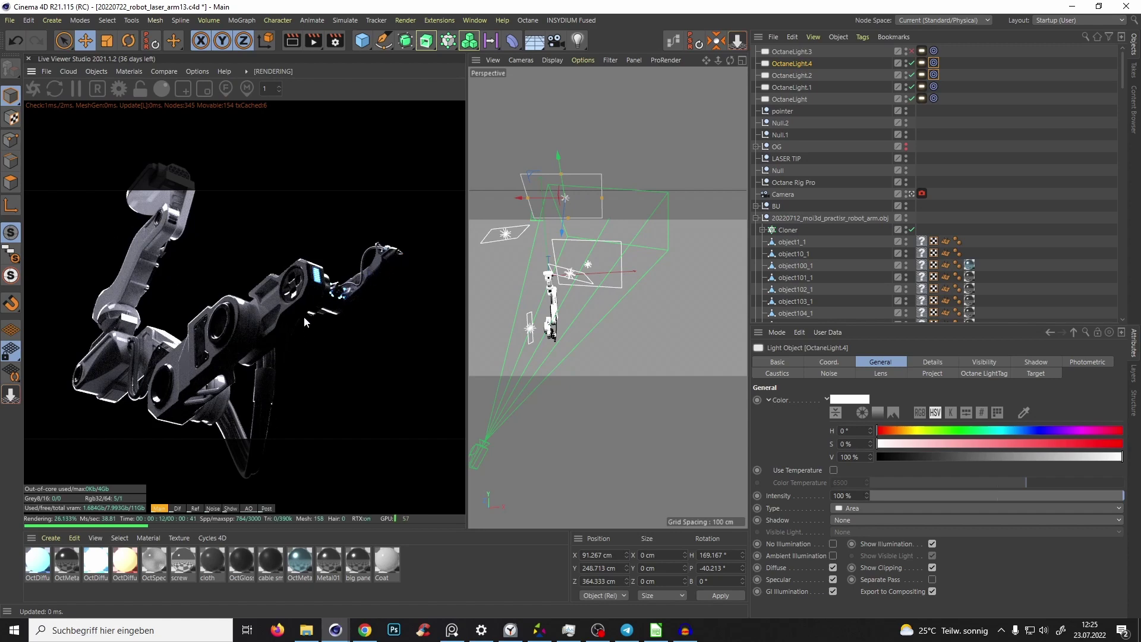
Step: Leave only OctaneLight.3 enabled, reposition it, and set its light temperature to about 7895
{"action": "left_click_drag", "start_coordinate": [910, 63], "coordinate": [910, 99]}
{"action": "left_click", "coordinate": [910, 51]}
{"action": "left_click", "coordinate": [791, 53]}
{"action": "left_click_drag", "start_coordinate": [543, 313], "coordinate": [499, 344]}
{"action": "left_click", "coordinate": [921, 51]}
{"action": "left_click", "coordinate": [1027, 406]}
Step: Move OctaneLight.3 to about X 144, Y -186, Z -193 cm and compare the render with and without the other lights
{"action": "left_click_drag", "start_coordinate": [591, 370], "coordinate": [638, 370]}
{"action": "left_click_drag", "start_coordinate": [621, 321], "coordinate": [689, 380]}
{"action": "left_click_drag", "start_coordinate": [603, 335], "coordinate": [629, 316], "text": "alt"}
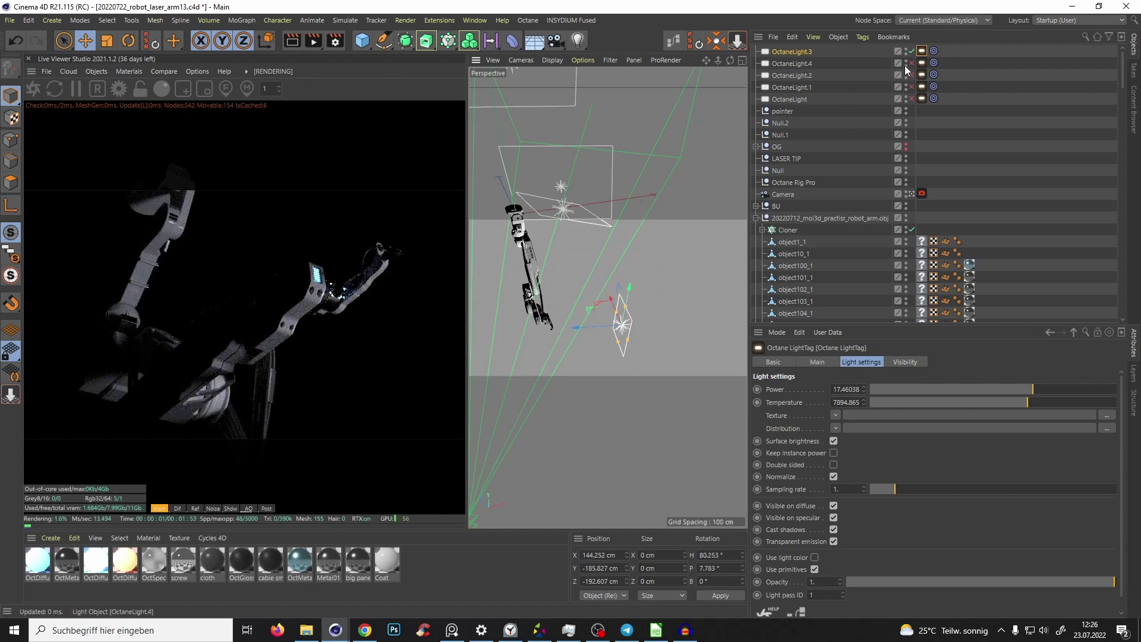
{"action": "left_click_drag", "start_coordinate": [911, 63], "coordinate": [911, 98]}
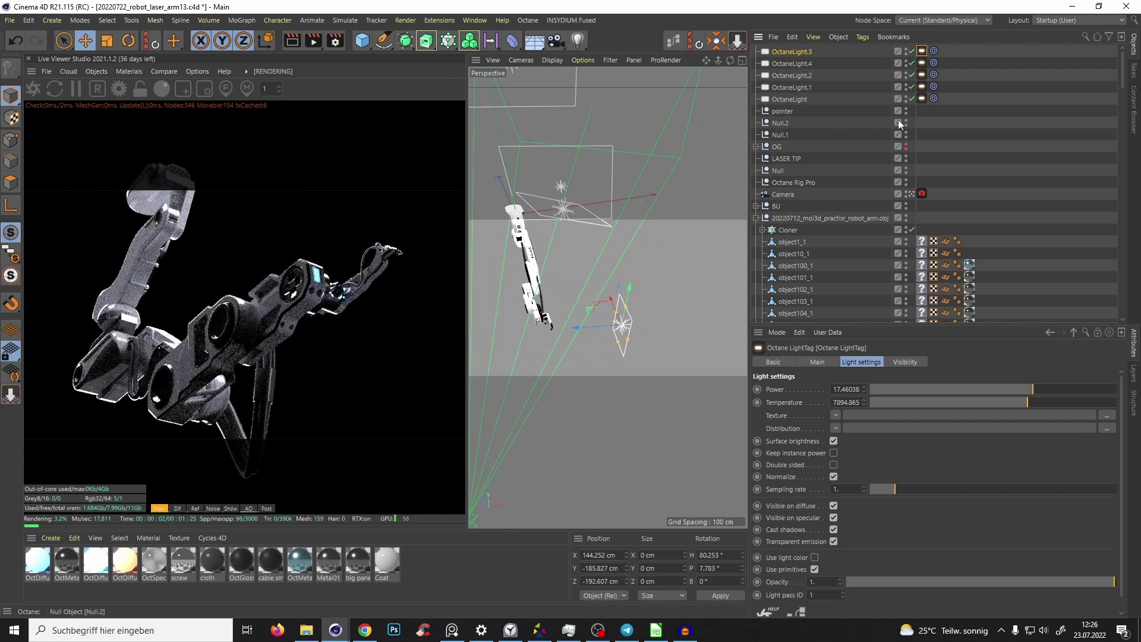
{"action": "left_click_drag", "start_coordinate": [911, 63], "coordinate": [911, 98]}
Step: Move OctaneLight.3 near the gripper to about X 88, Y -154, Z -116 cm, make it taller, and re-enable the other lights
{"action": "left_click_drag", "start_coordinate": [596, 333], "coordinate": [555, 341]}
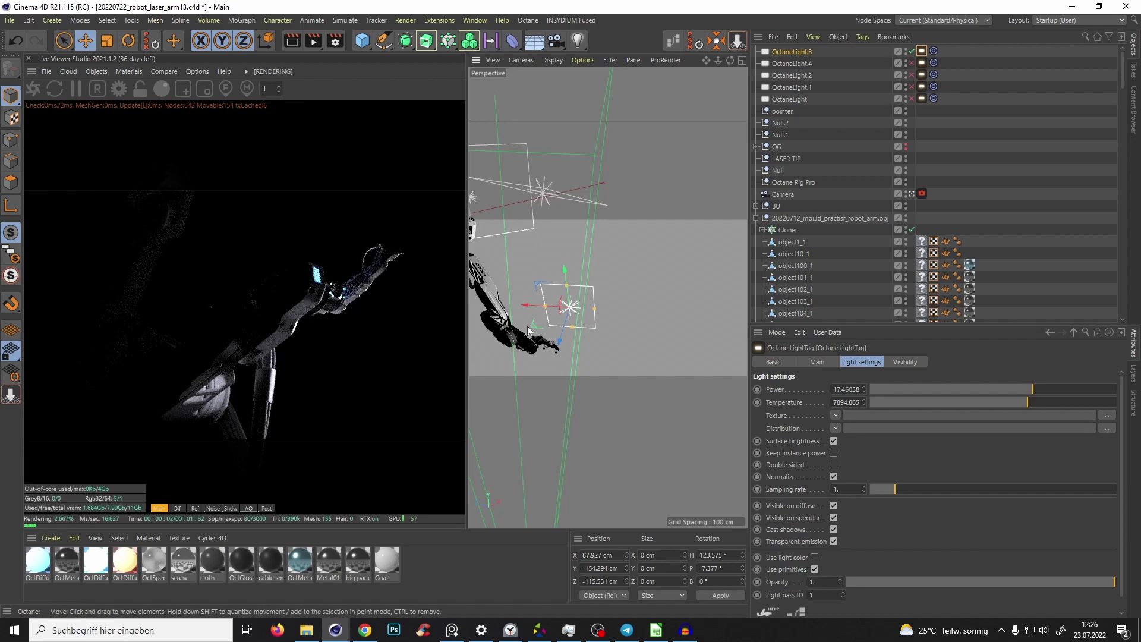
{"action": "left_click_drag", "start_coordinate": [558, 340], "coordinate": [555, 352]}
{"action": "left_click_drag", "start_coordinate": [563, 295], "coordinate": [561, 331]}
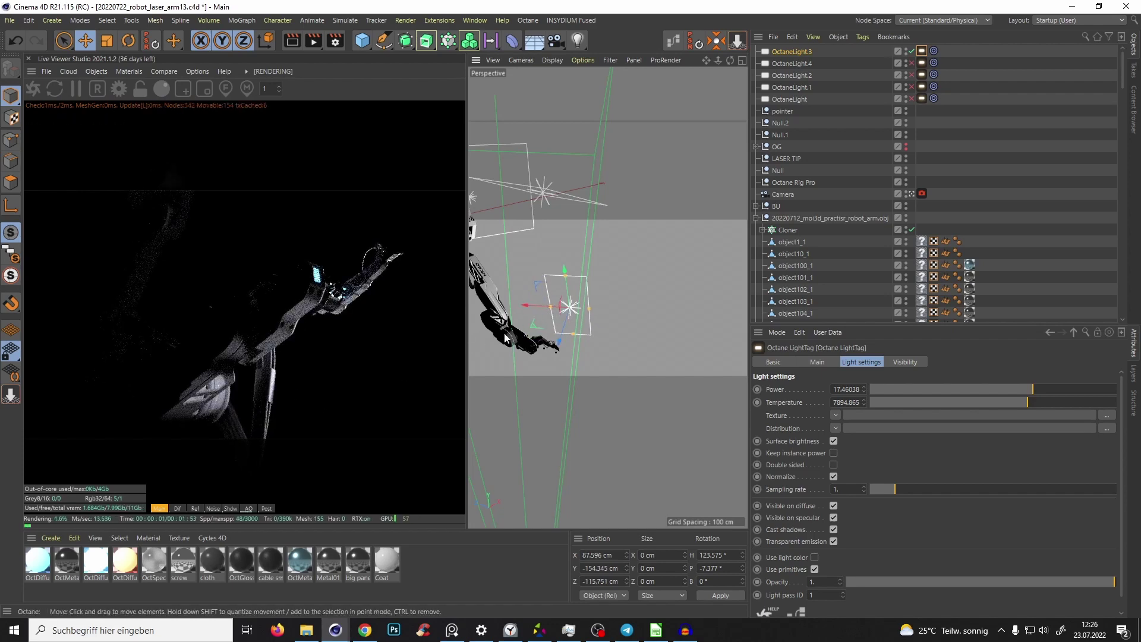
{"action": "left_click_drag", "start_coordinate": [567, 274], "coordinate": [564, 260]}
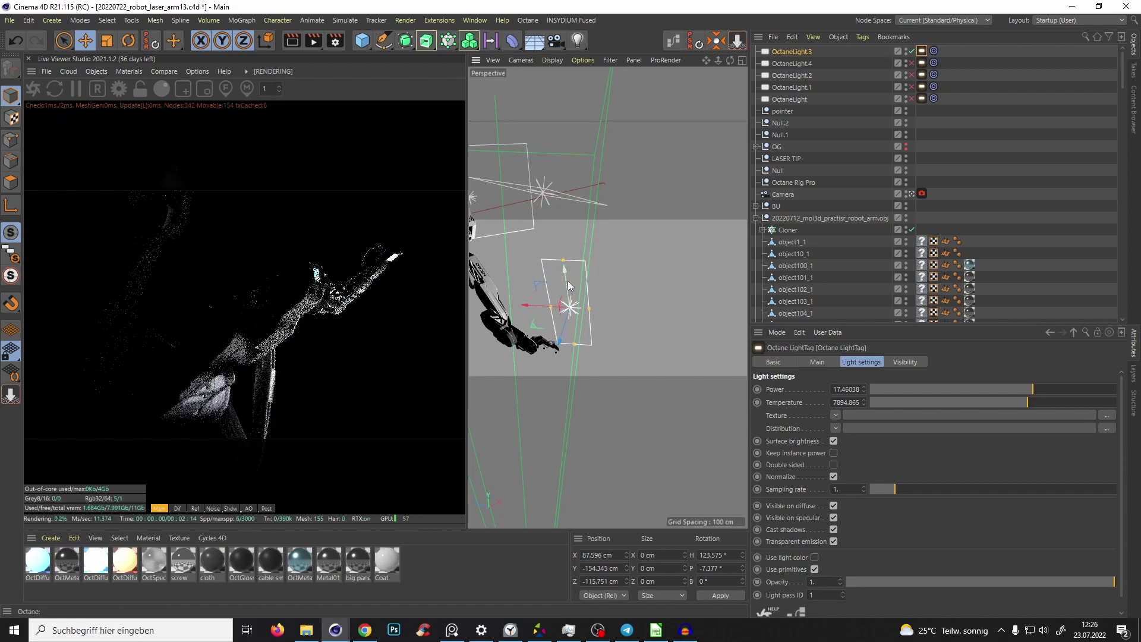
{"action": "left_click_drag", "start_coordinate": [912, 63], "coordinate": [911, 100]}
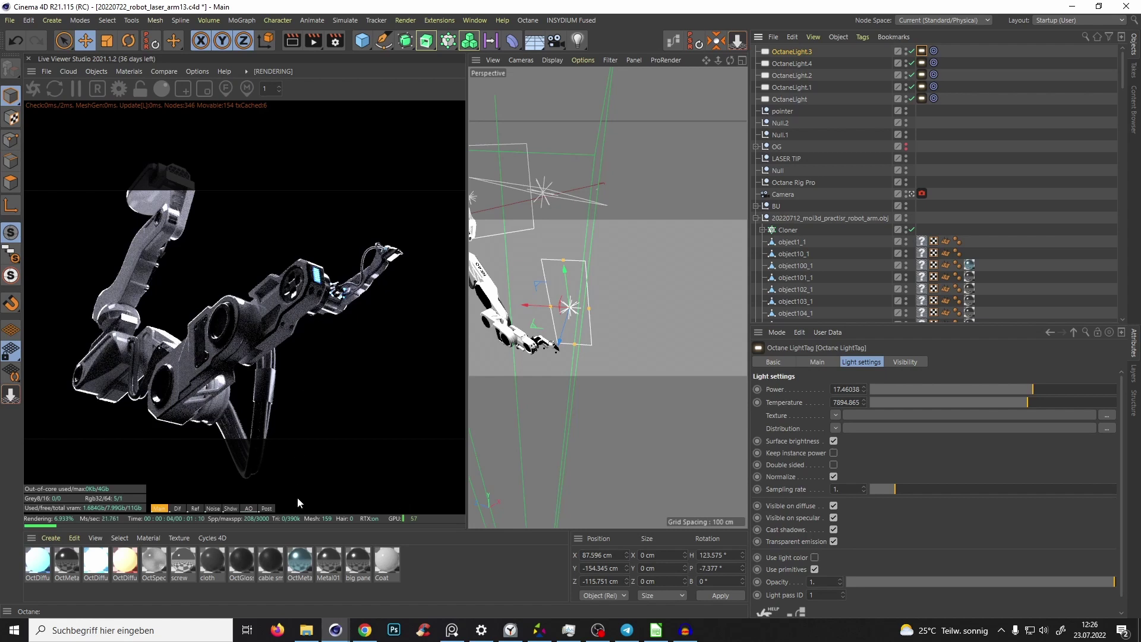
Step: Set the sampling rate of OctaneLight's light tag to 45
{"action": "left_click", "coordinate": [921, 98]}
{"action": "left_click_drag", "start_coordinate": [863, 488], "coordinate": [878, 470]}
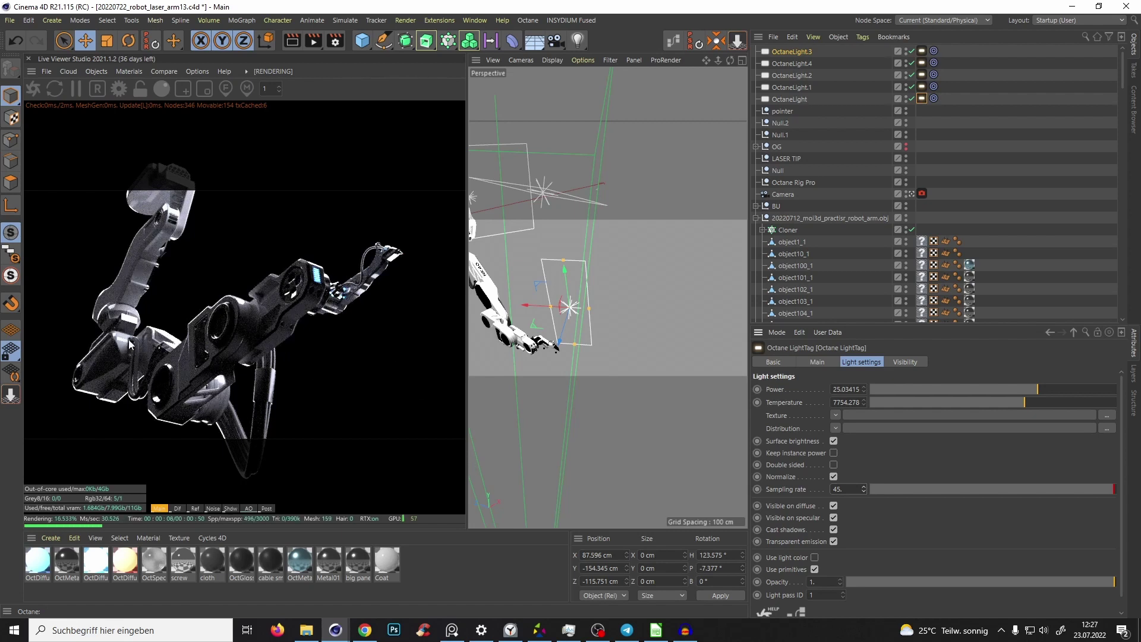
Step: Leave only OctaneLight.1 enabled and set its light power to about 20.9
{"action": "left_click", "coordinate": [911, 99]}
{"action": "left_click_drag", "start_coordinate": [911, 74], "coordinate": [911, 51]}
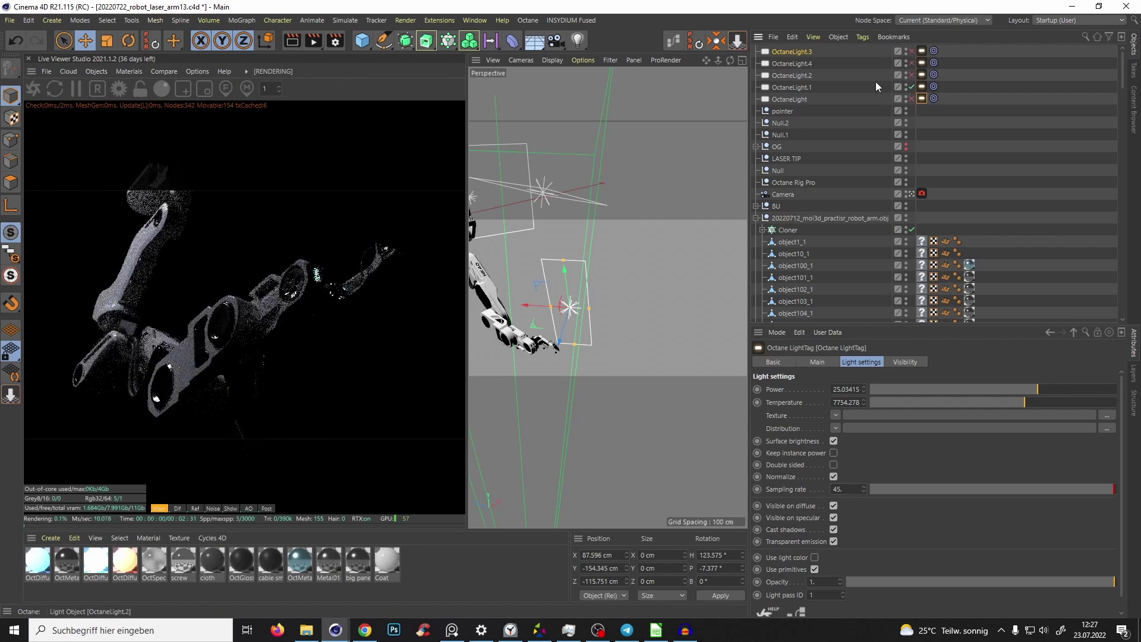
{"action": "left_click", "coordinate": [920, 87]}
{"action": "left_click_drag", "start_coordinate": [1032, 388], "coordinate": [1030, 390]}
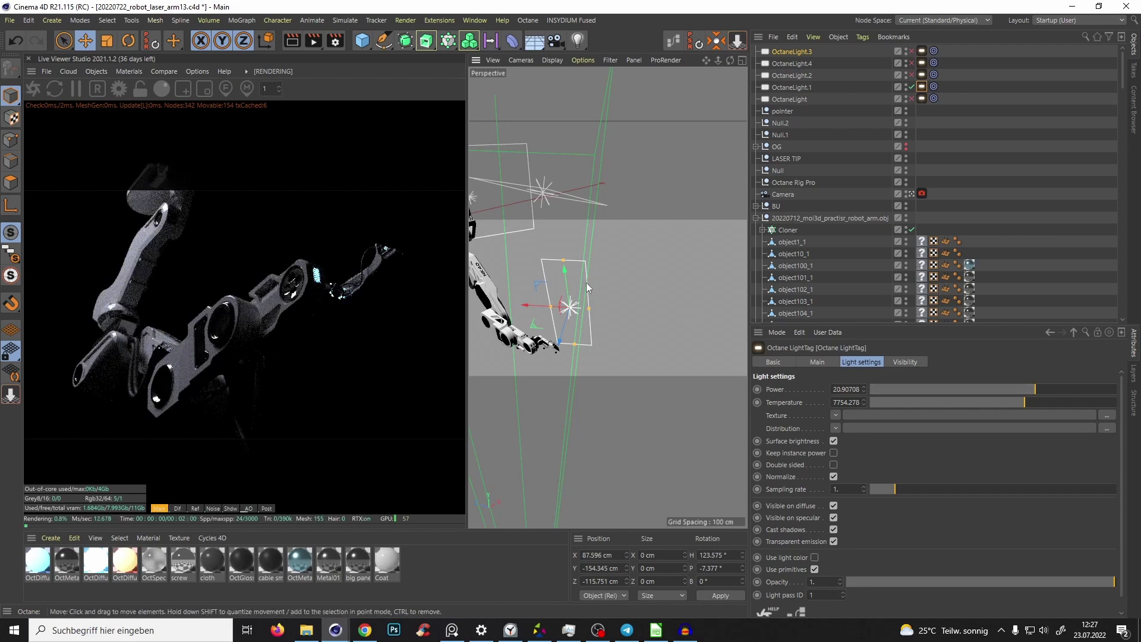
Step: Select OctaneLight.1 and inspect its placement relative to the robot arm
{"action": "middle_click_drag", "start_coordinate": [587, 277], "coordinate": [637, 270], "text": "alt"}
{"action": "left_click", "coordinate": [793, 87]}
{"action": "middle_click_drag", "start_coordinate": [495, 196], "coordinate": [598, 194], "text": "alt"}
{"action": "scroll", "coordinate": [597, 194], "scroll_direction": "down", "scroll_amount": 3}
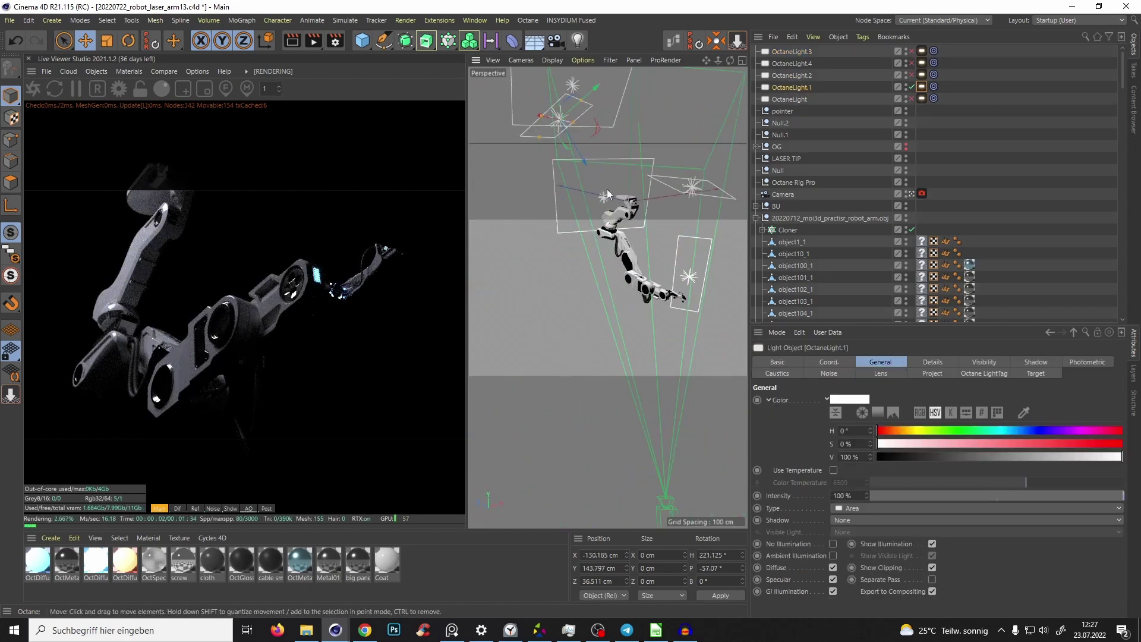
Step: Move OctaneLight.1 to about X -102, Y 105, Z 12 cm and switch all the Octane lights back on
{"action": "left_click_drag", "start_coordinate": [587, 102], "coordinate": [537, 177]}
{"action": "left_click_drag", "start_coordinate": [910, 51], "coordinate": [911, 99]}
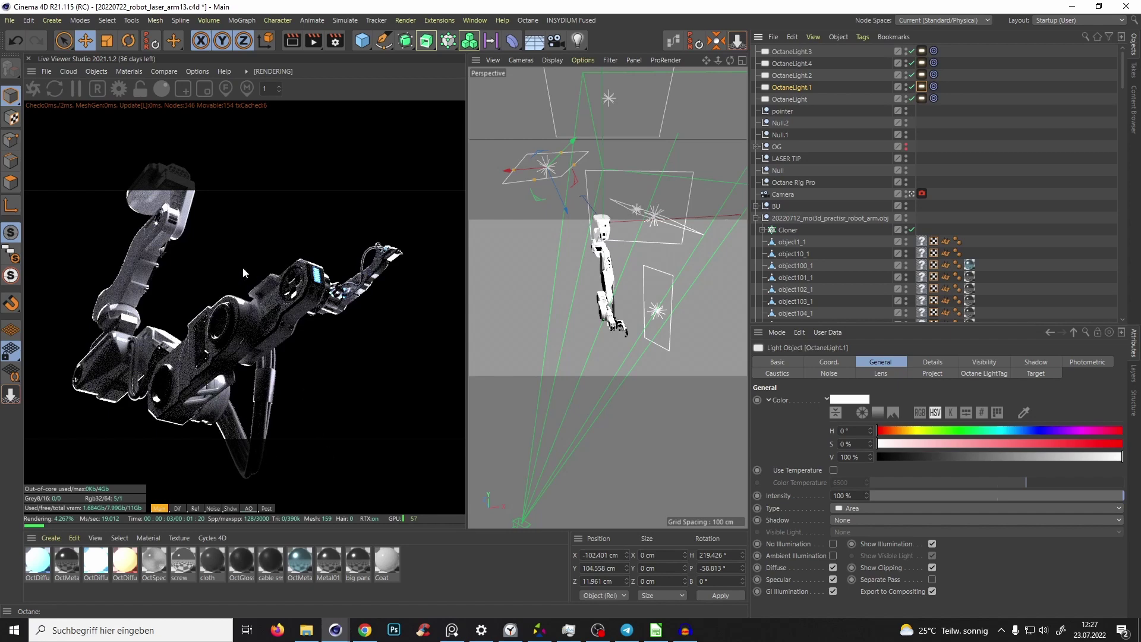
Step: Enable the Render AOV group and Multi-Pass output in the render settings, and bring up the save settings
{"action": "left_click", "coordinate": [335, 40]}
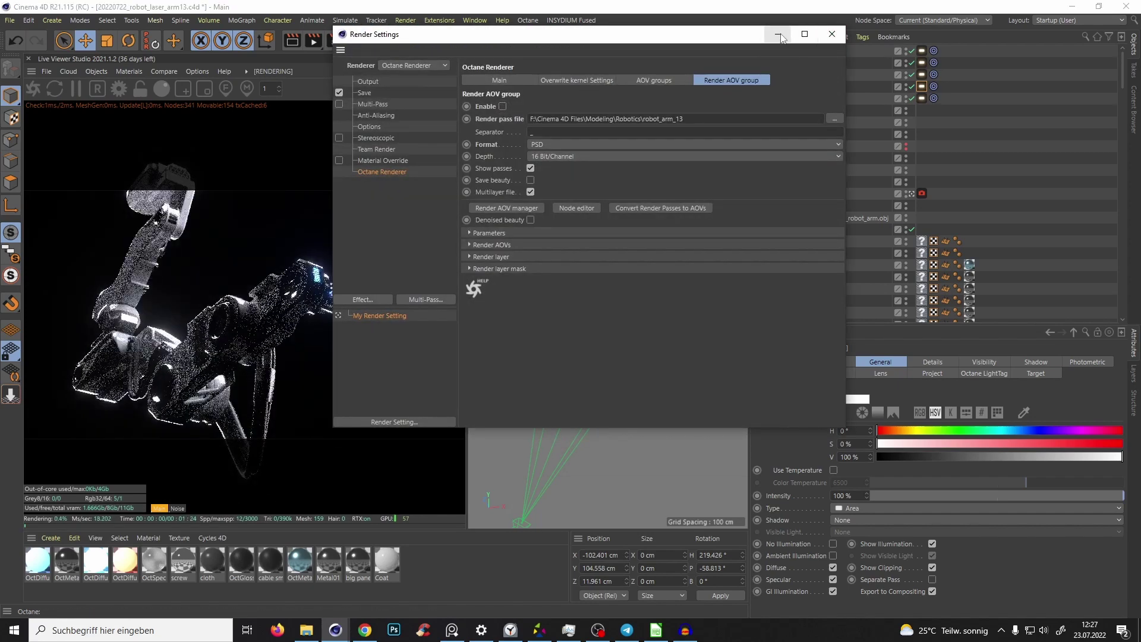
{"action": "left_click", "coordinate": [778, 33]}
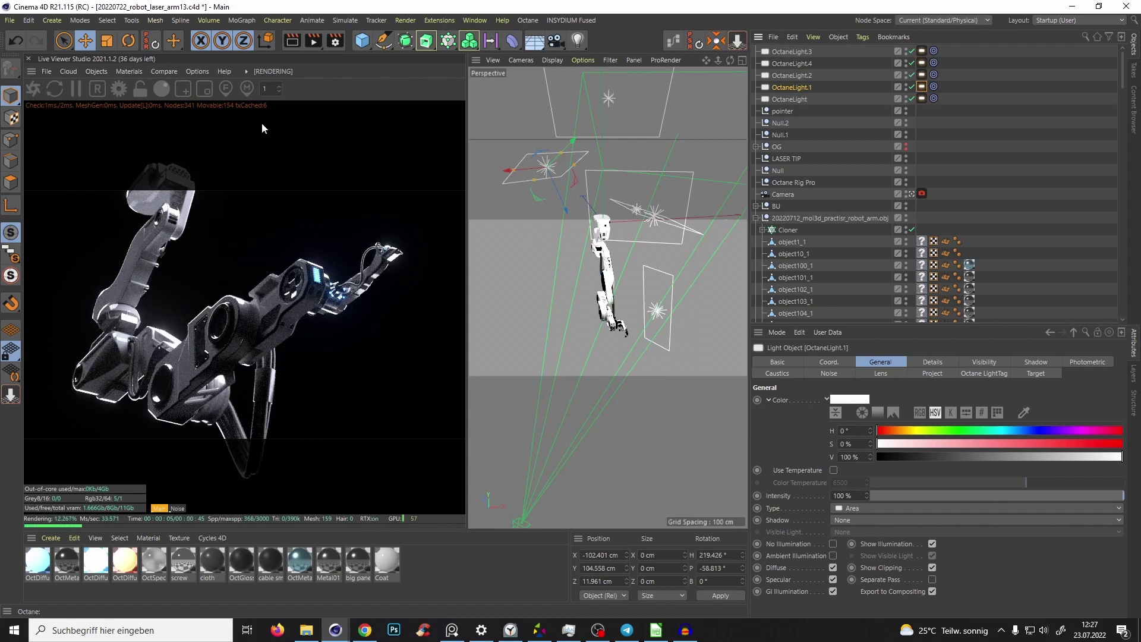
{"action": "left_click", "coordinate": [335, 40]}
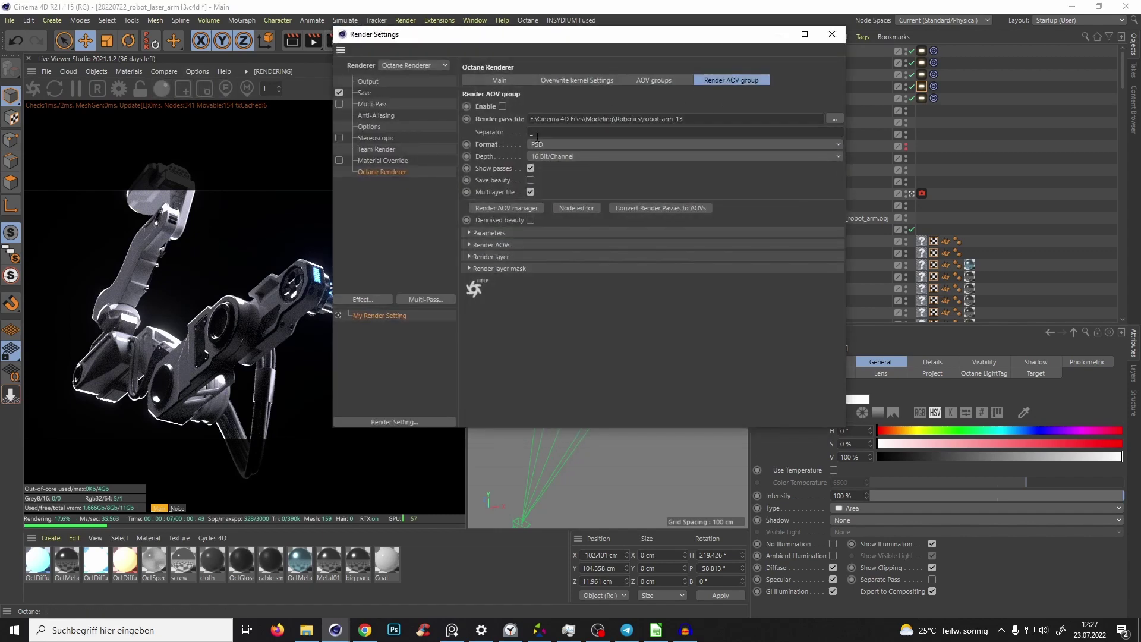
{"action": "left_click", "coordinate": [502, 106]}
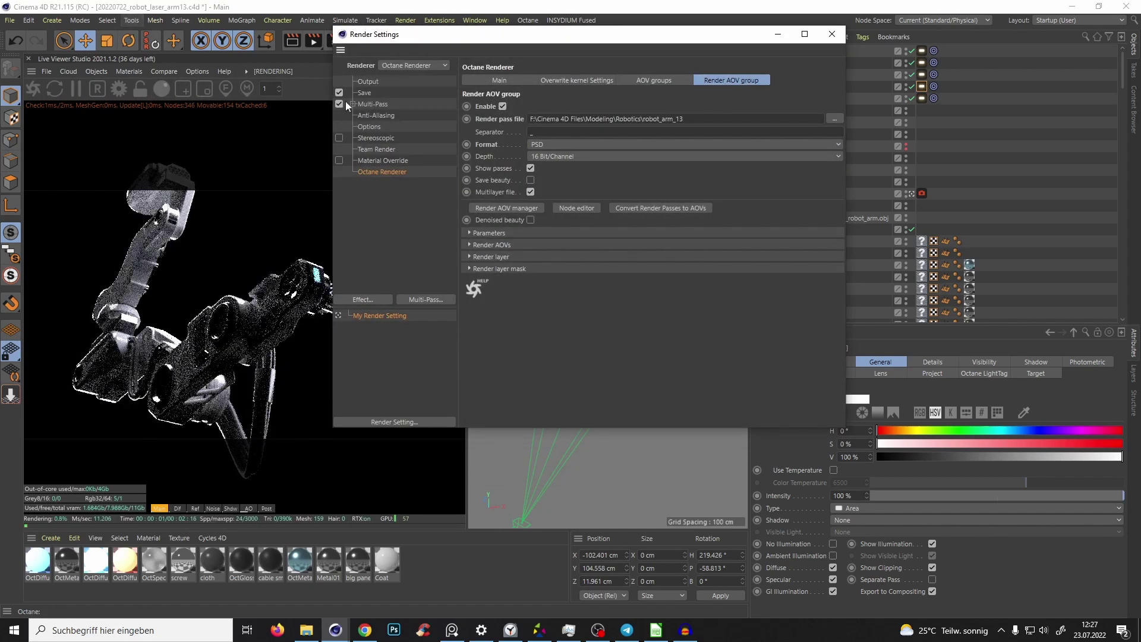
{"action": "left_click", "coordinate": [363, 92]}
{"action": "left_click", "coordinate": [831, 34]}
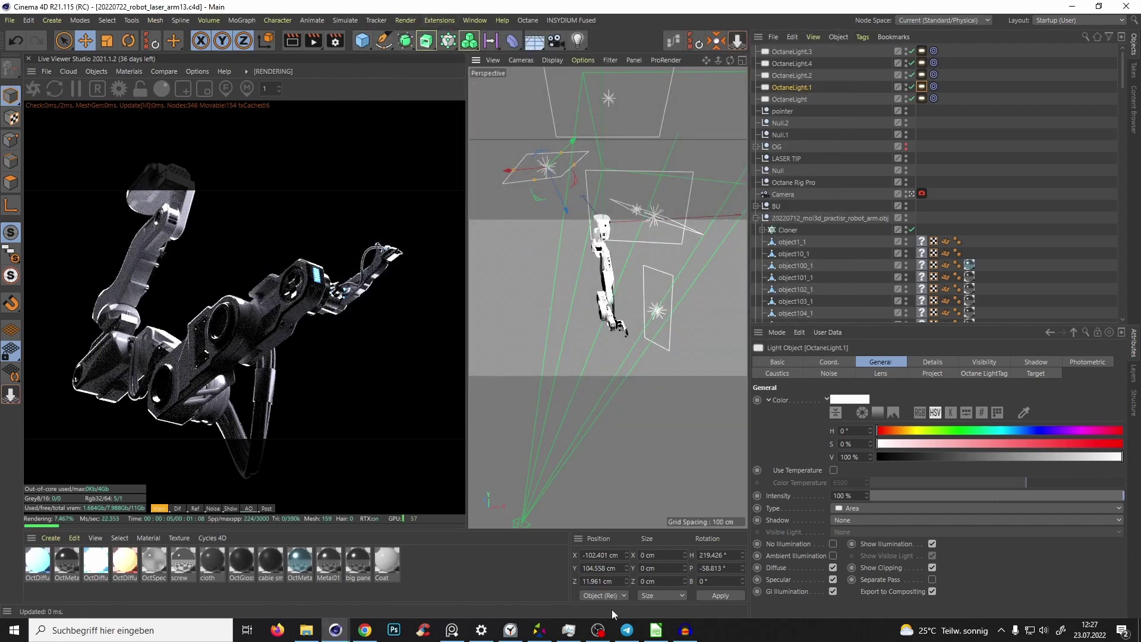
{"action": "left_click", "coordinate": [597, 630]}
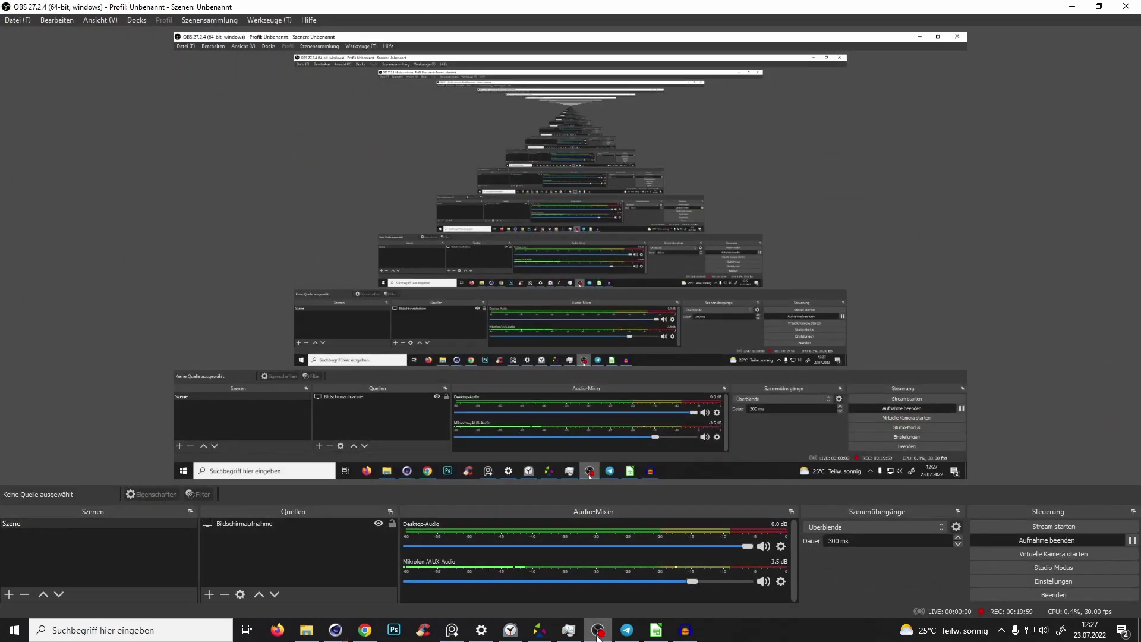
{"action": "left_click", "coordinate": [598, 633]}
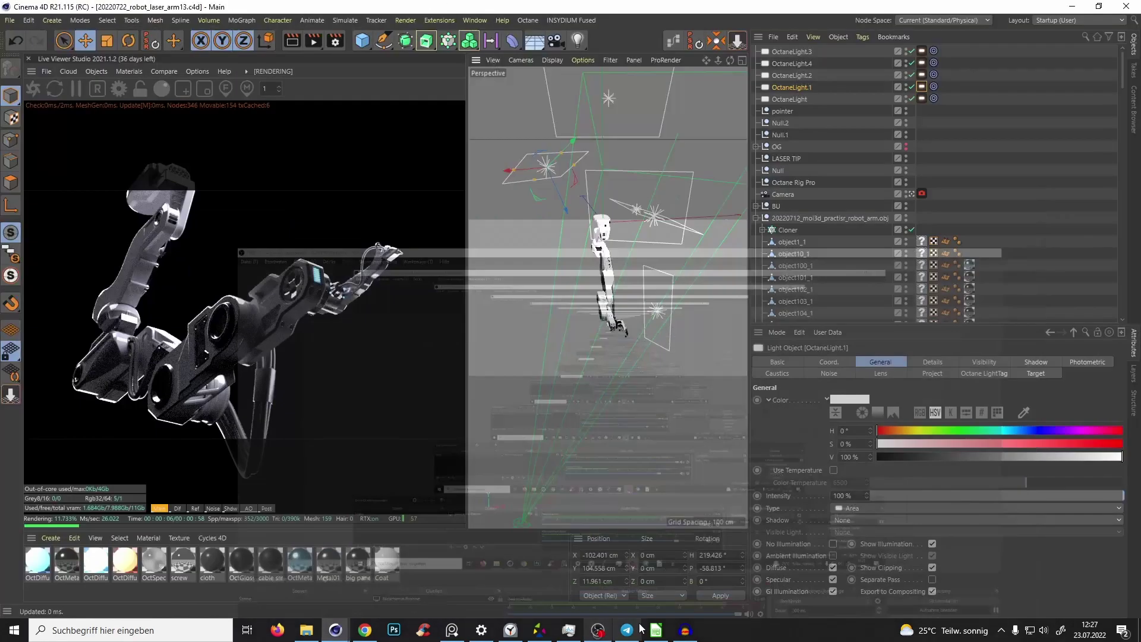
{"action": "left_click", "coordinate": [685, 630]}
{"action": "left_click", "coordinate": [685, 630]}
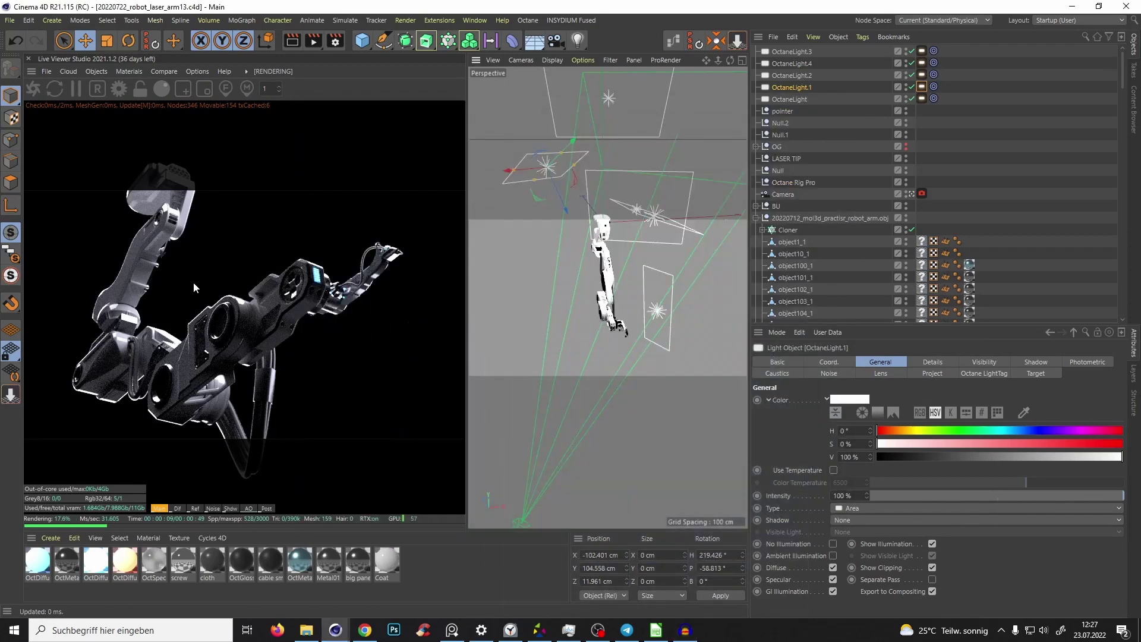
Step: Check the render settings' save options, add the current robot_laser_arm13 scene to the render queue, and close the queue
{"action": "left_click", "coordinate": [335, 41]}
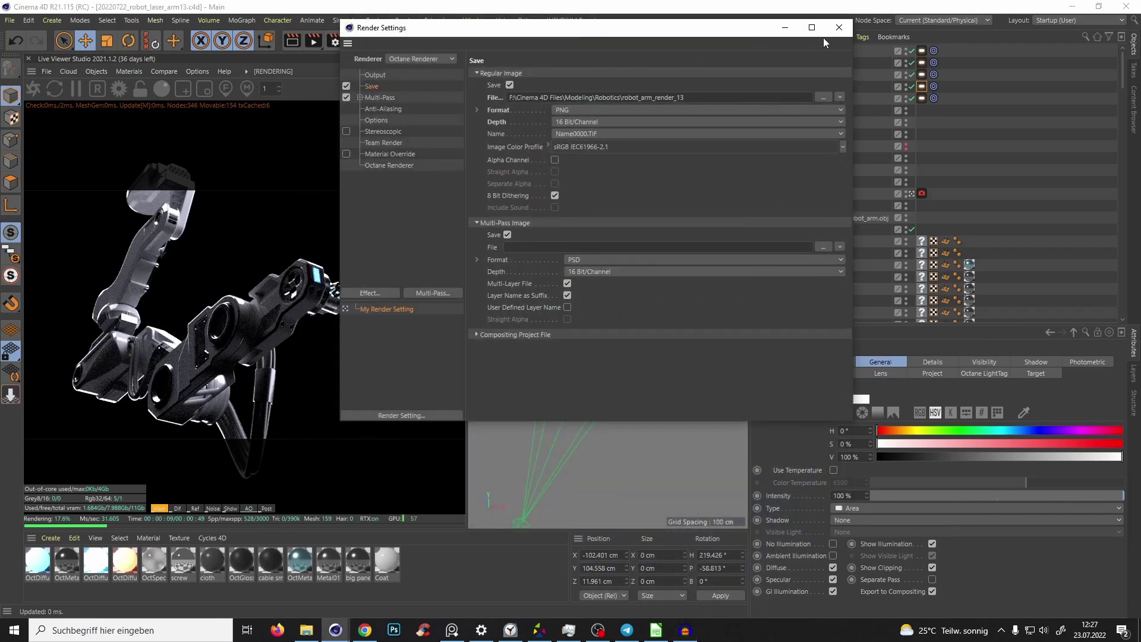
{"action": "left_click", "coordinate": [829, 40]}
{"action": "left_click", "coordinate": [405, 20]}
{"action": "left_click", "coordinate": [437, 138]}
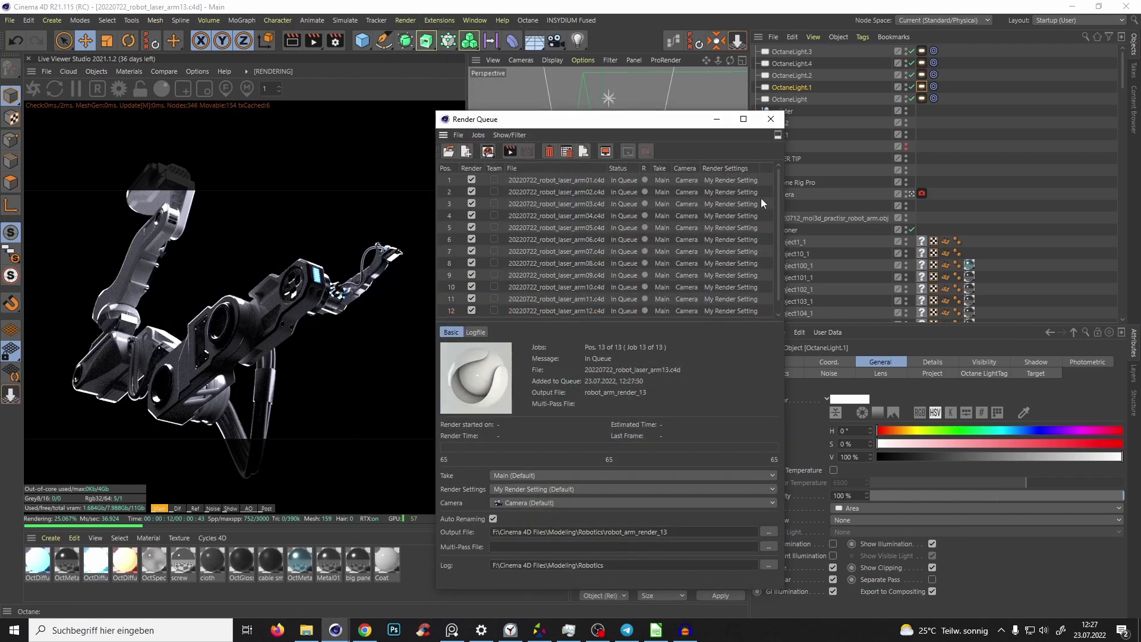
{"action": "scroll", "coordinate": [764, 243], "scroll_direction": "down", "scroll_amount": 1}
{"action": "left_click_drag", "start_coordinate": [661, 116], "coordinate": [673, 58]}
{"action": "left_click", "coordinate": [720, 62]}
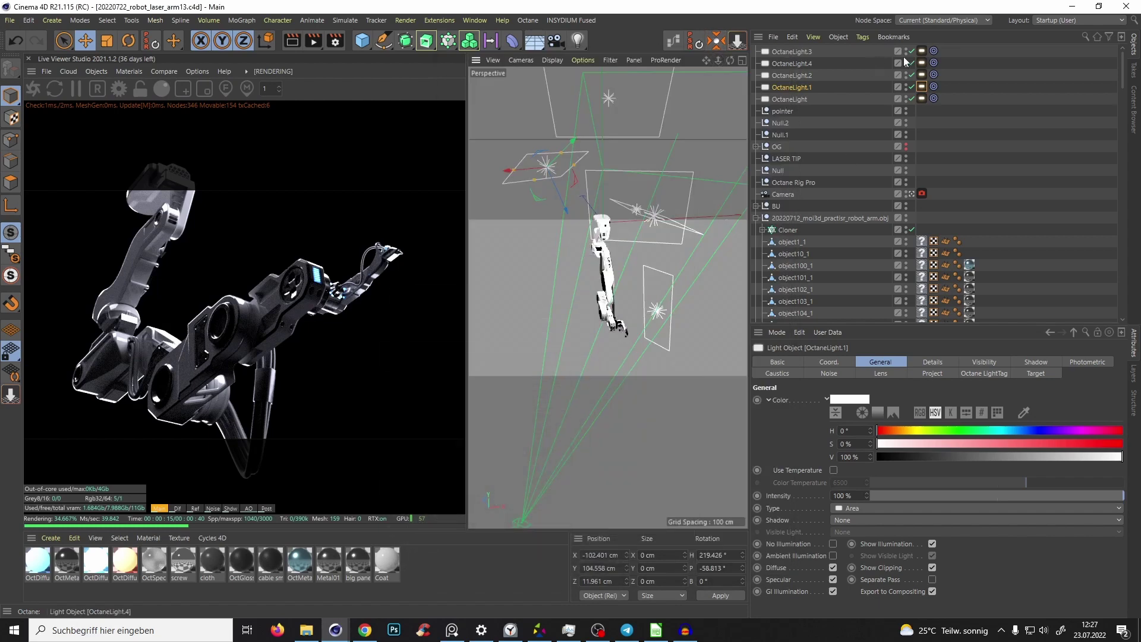
Step: Look through the scene camera and swing it to the opposite side of the robot arm, at about heading -316° and pitch 22°
{"action": "left_click_drag", "start_coordinate": [911, 51], "coordinate": [911, 75]}
{"action": "left_click", "coordinate": [779, 195]}
{"action": "key", "text": "shift+c"}
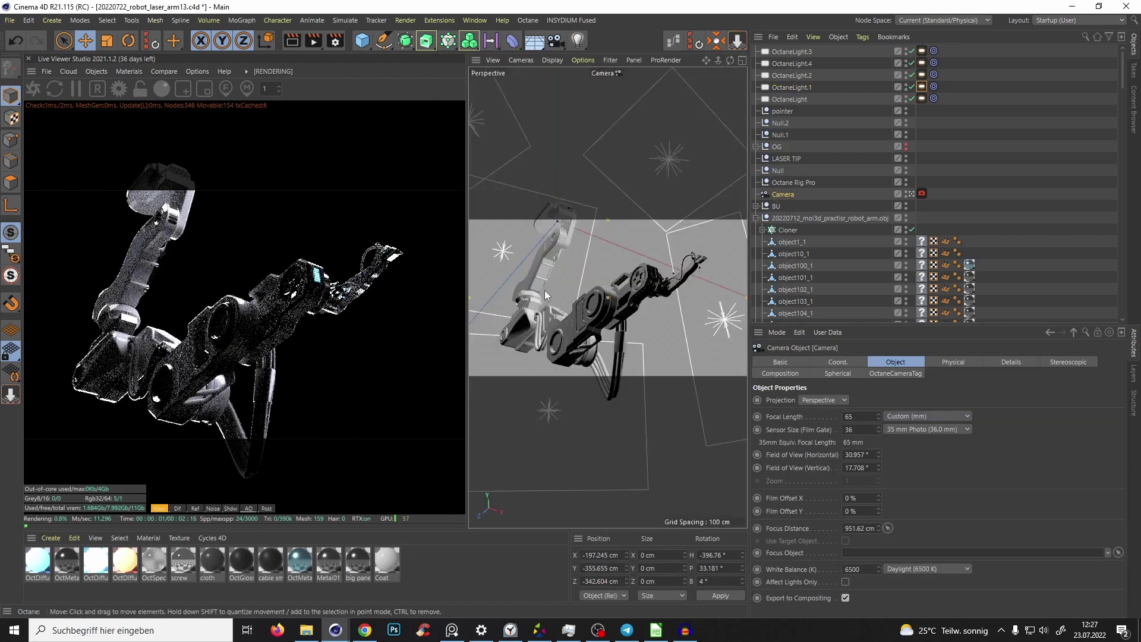
{"action": "left_click_drag", "start_coordinate": [606, 312], "coordinate": [641, 280], "text": "alt"}
{"action": "middle_click_drag", "start_coordinate": [668, 359], "coordinate": [644, 367], "text": "alt"}
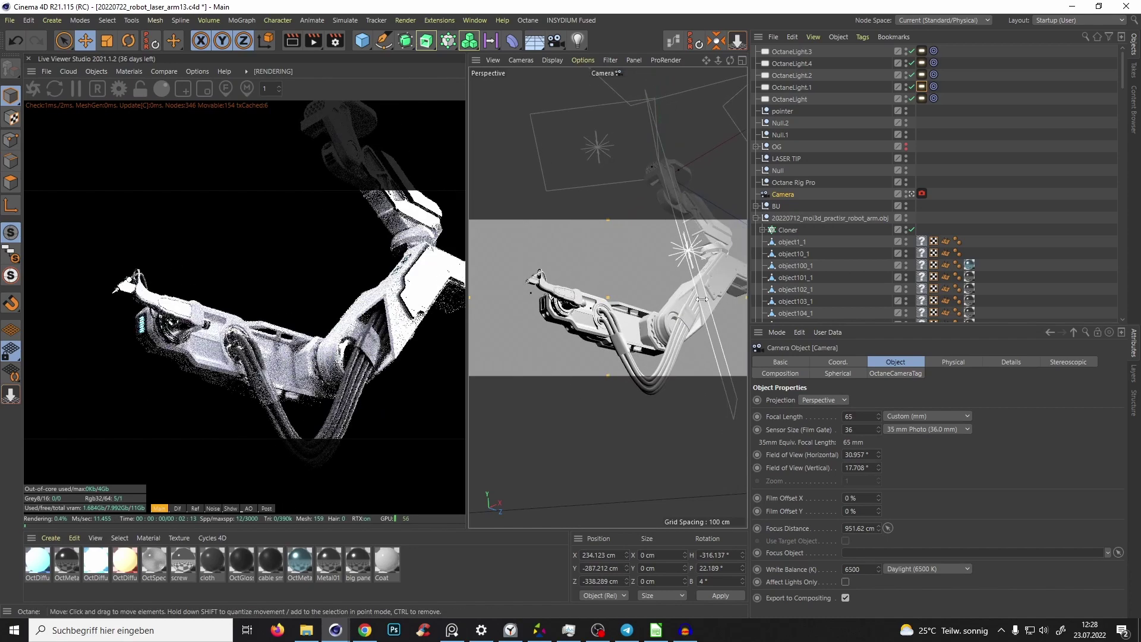
{"action": "middle_click_drag", "start_coordinate": [665, 327], "coordinate": [649, 343], "text": "alt"}
{"action": "scroll", "coordinate": [650, 347], "scroll_direction": "up", "scroll_amount": 3}
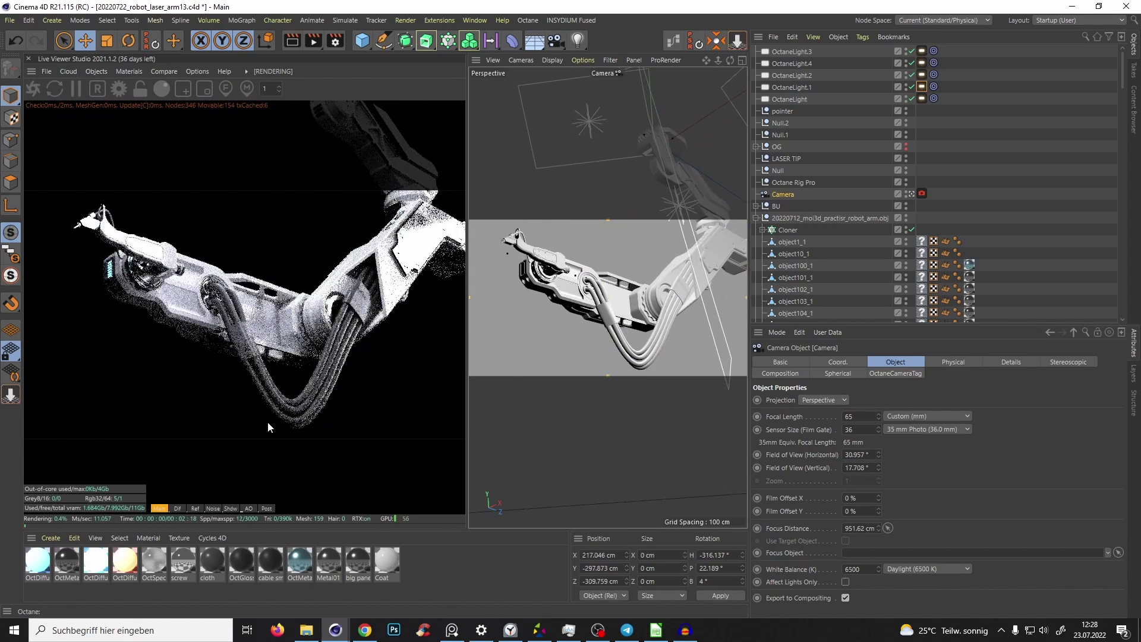
Step: Orbit the camera lower beneath the robot arm and frame the whole arm, at about heading -325° and pitch 35°
{"action": "left_click_drag", "start_coordinate": [668, 303], "coordinate": [617, 331], "text": "alt"}
{"action": "scroll", "coordinate": [634, 325], "scroll_direction": "down", "scroll_amount": 2}
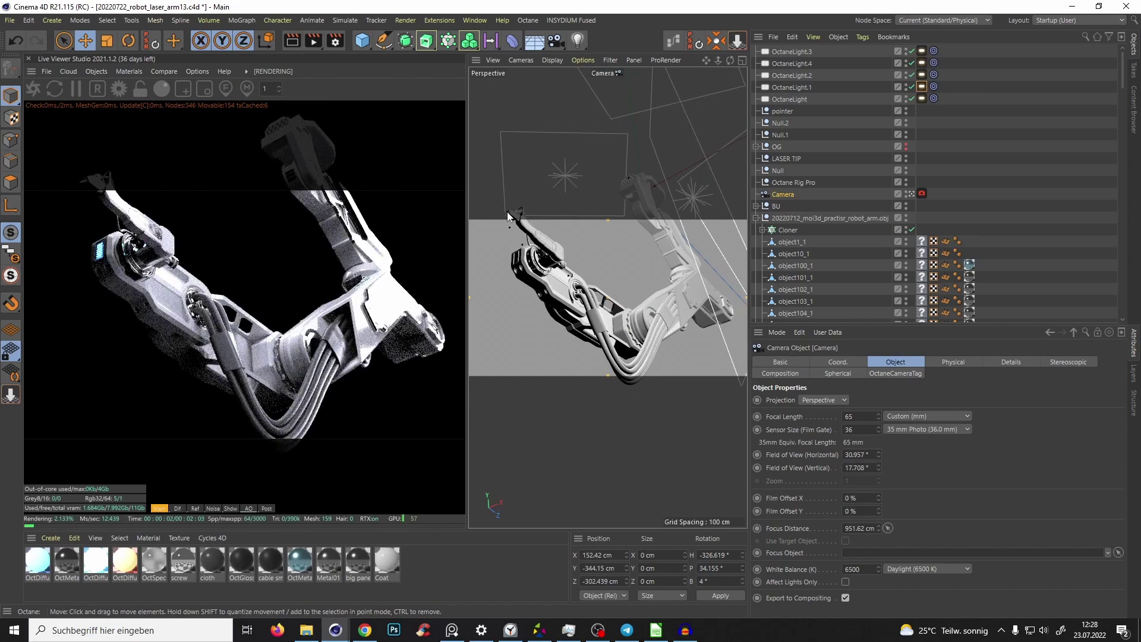
{"action": "mouse_move", "coordinate": [573, 304]}
{"action": "right_mouse_down", "text": "alt"}
{"action": "mouse_move", "coordinate": [605, 297]}
{"action": "mouse_move", "coordinate": [571, 325]}
{"action": "right_mouse_up", "text": "alt"}
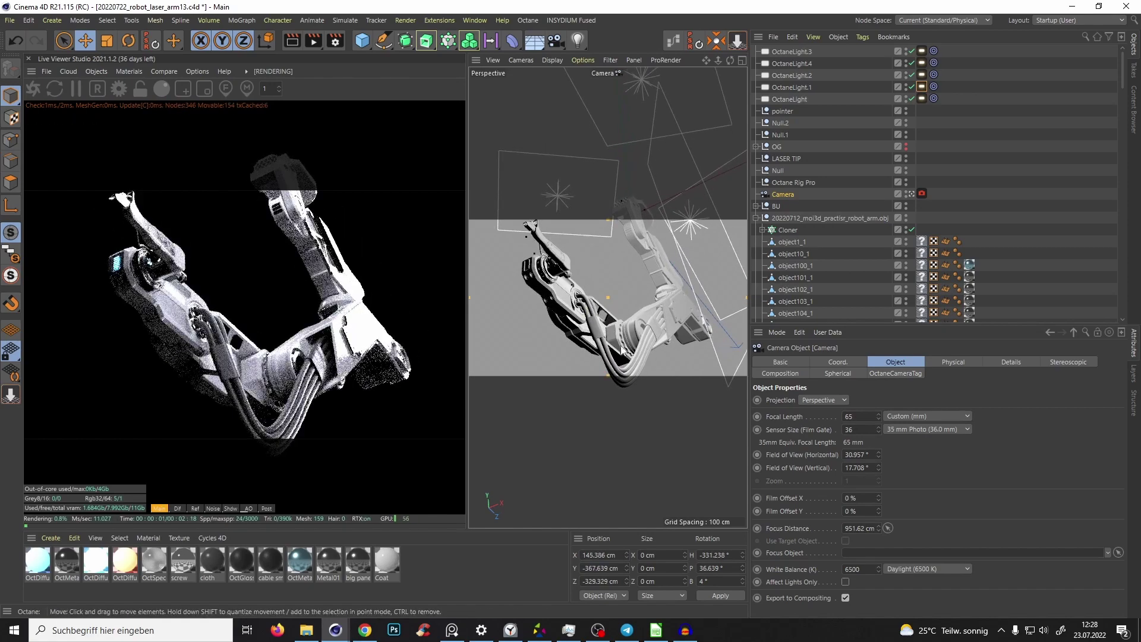
{"action": "left_click_drag", "start_coordinate": [596, 352], "coordinate": [623, 340], "text": "alt"}
{"action": "right_click_drag", "start_coordinate": [622, 340], "coordinate": [601, 344], "text": "alt"}
{"action": "middle_click_drag", "start_coordinate": [601, 345], "coordinate": [603, 355], "text": "alt"}
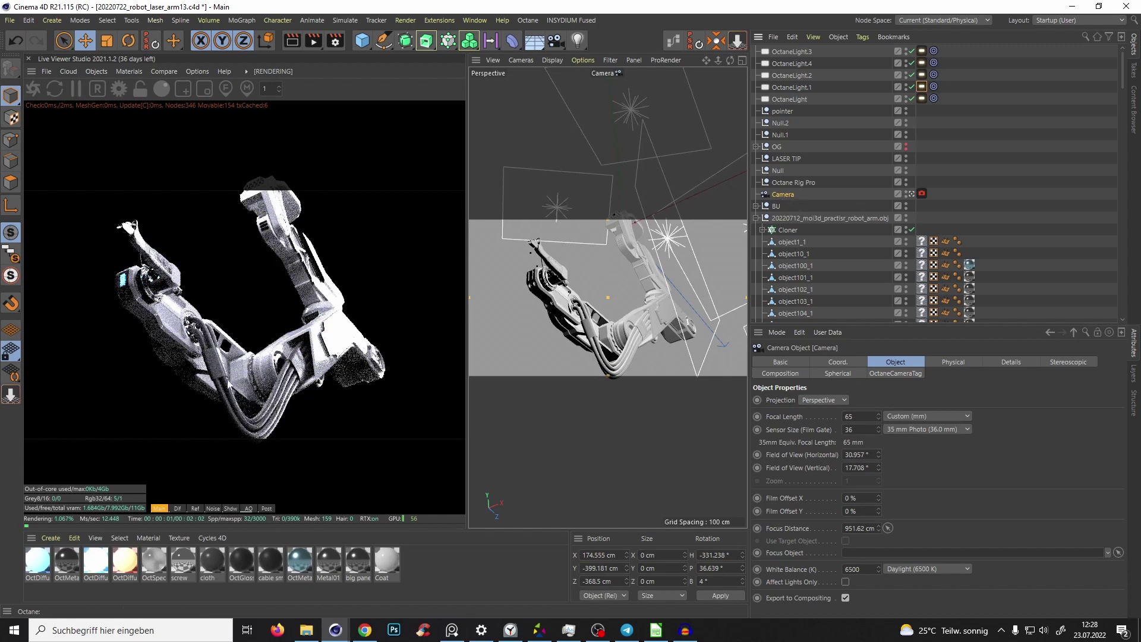
{"action": "left_click_drag", "start_coordinate": [604, 326], "coordinate": [586, 333], "text": "alt"}
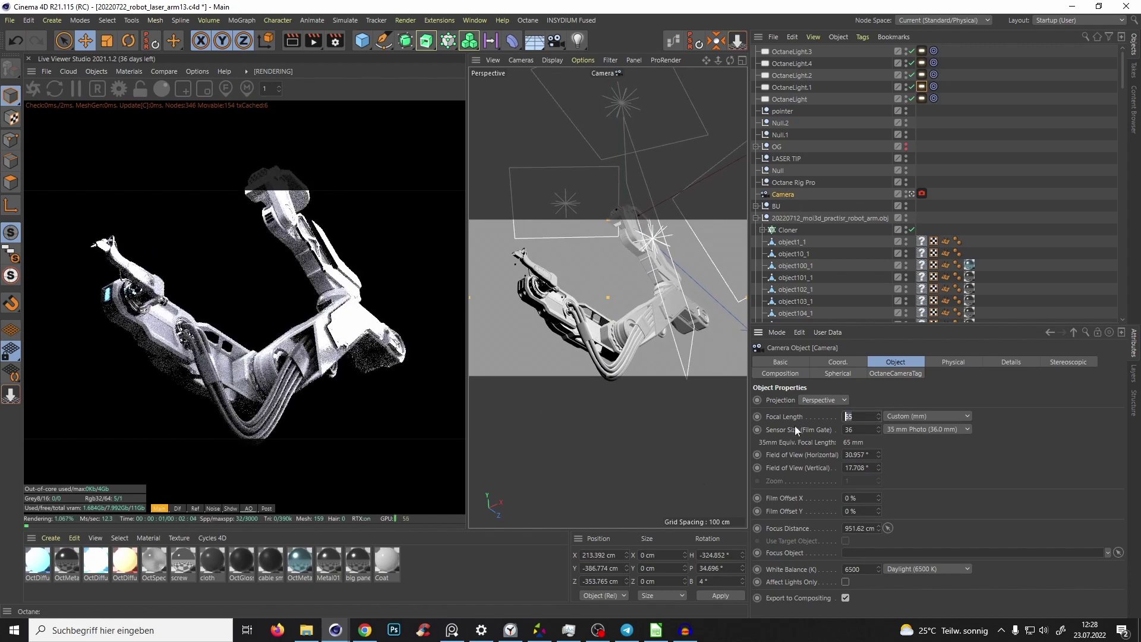
Step: Set the camera's focal length to 100 mm and pull the camera back from the arm
{"action": "type", "text": "1"}
{"action": "key", "text": "Return"}
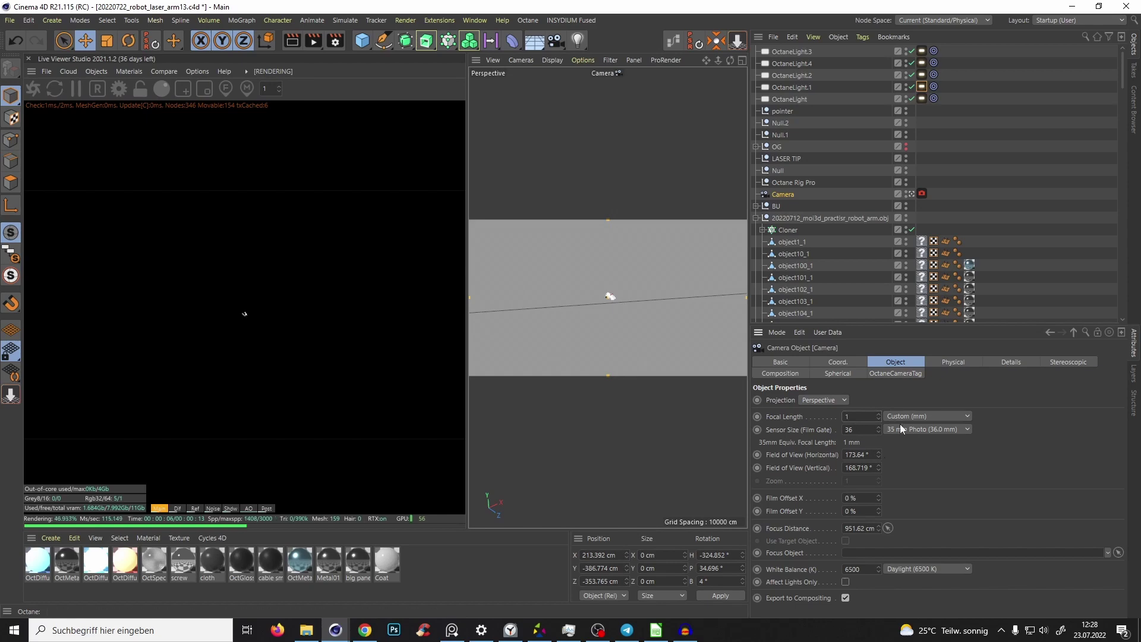
{"action": "type", "text": "00"}
{"action": "key", "text": "Return"}
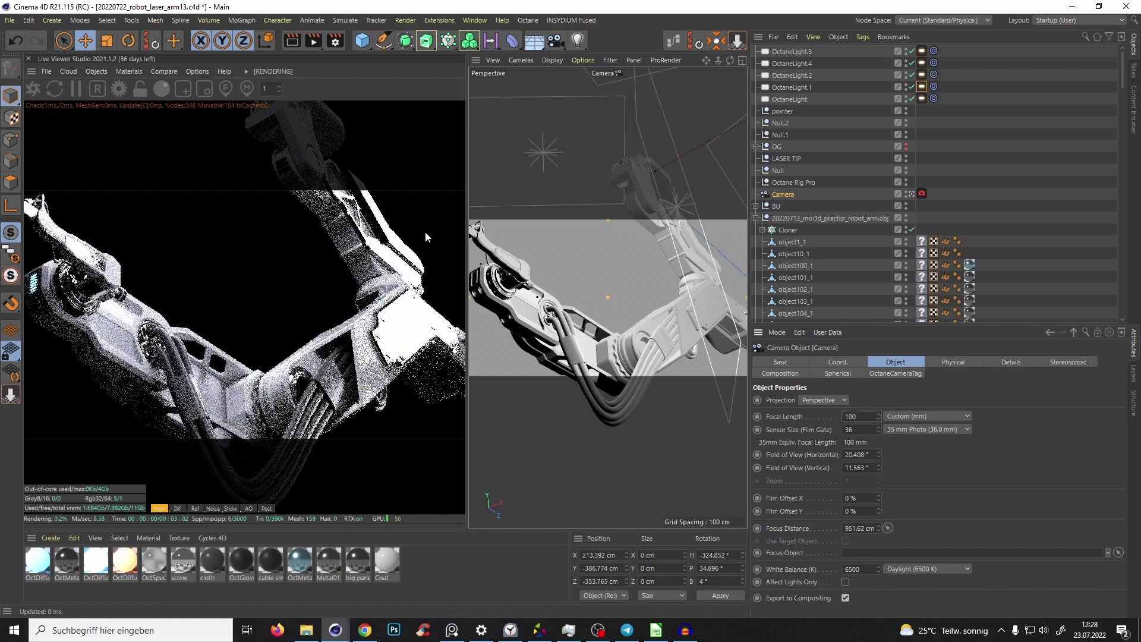
{"action": "scroll", "coordinate": [658, 321], "scroll_direction": "up", "scroll_amount": 2}
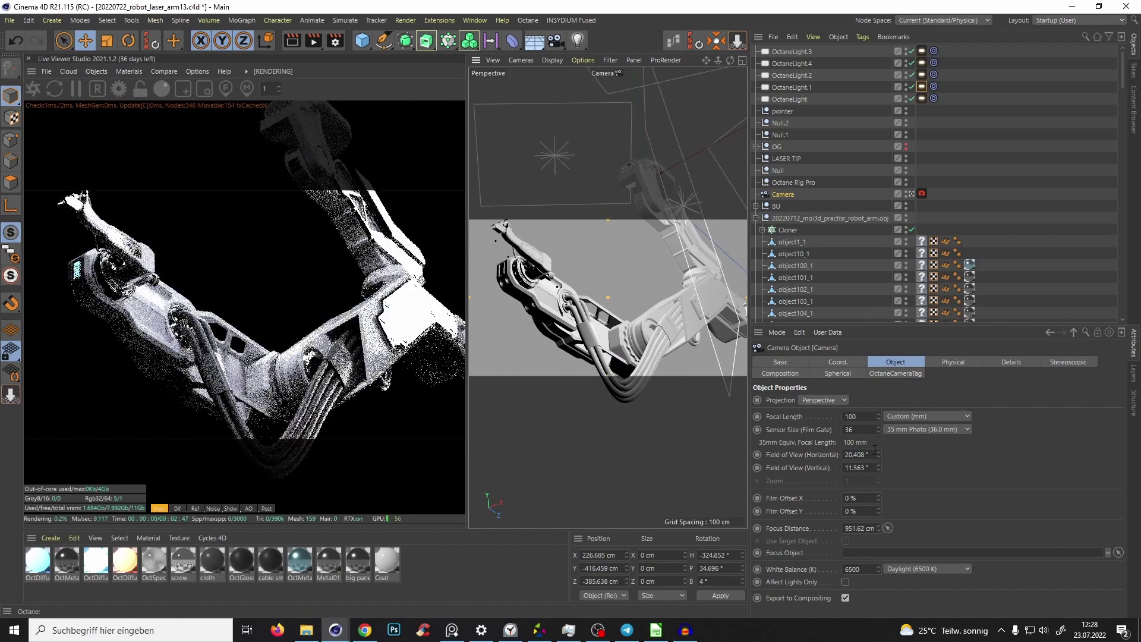
Step: Try tilted camera compositions with bank angles of 17° and -15° while orbiting around the arm
{"action": "left_click", "coordinate": [838, 361]}
{"action": "mouse_move", "coordinate": [965, 426]}
{"action": "left_mouse_down"}
{"action": "mouse_move", "coordinate": [965, 434]}
{"action": "mouse_move", "coordinate": [964, 418]}
{"action": "left_mouse_up"}
{"action": "left_click_drag", "start_coordinate": [577, 332], "coordinate": [868, 462], "text": "alt"}
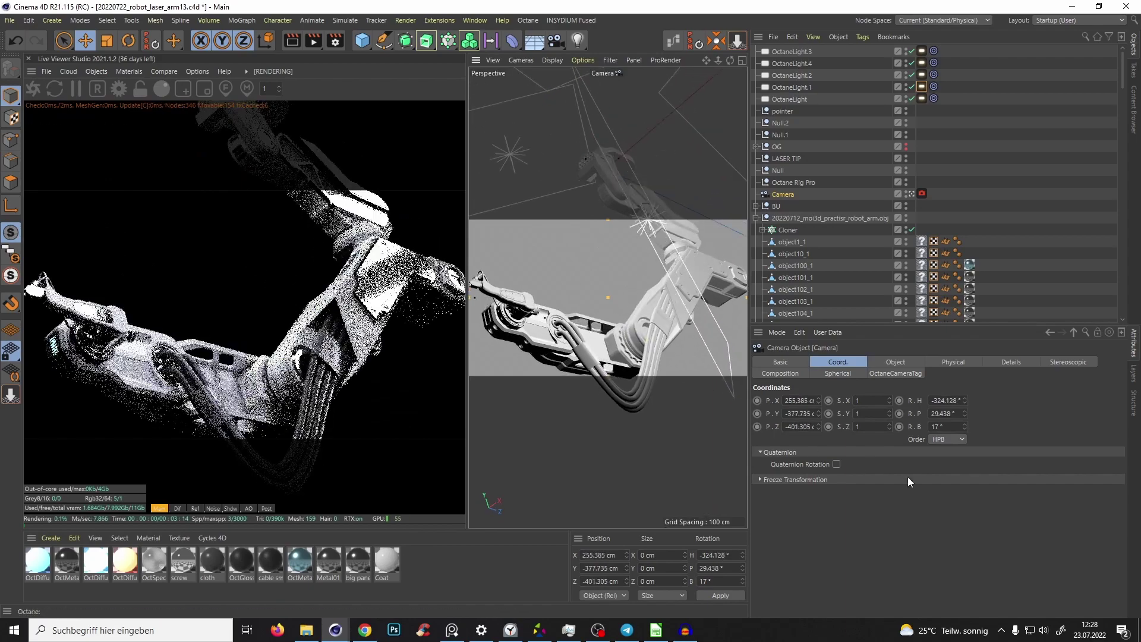
{"action": "left_click_drag", "start_coordinate": [965, 427], "coordinate": [967, 446]}
{"action": "left_click_drag", "start_coordinate": [607, 311], "coordinate": [630, 319], "text": "alt"}
{"action": "middle_click_drag", "start_coordinate": [631, 319], "coordinate": [761, 363], "text": "alt"}
{"action": "middle_click_drag", "start_coordinate": [591, 315], "coordinate": [618, 359], "text": "alt"}
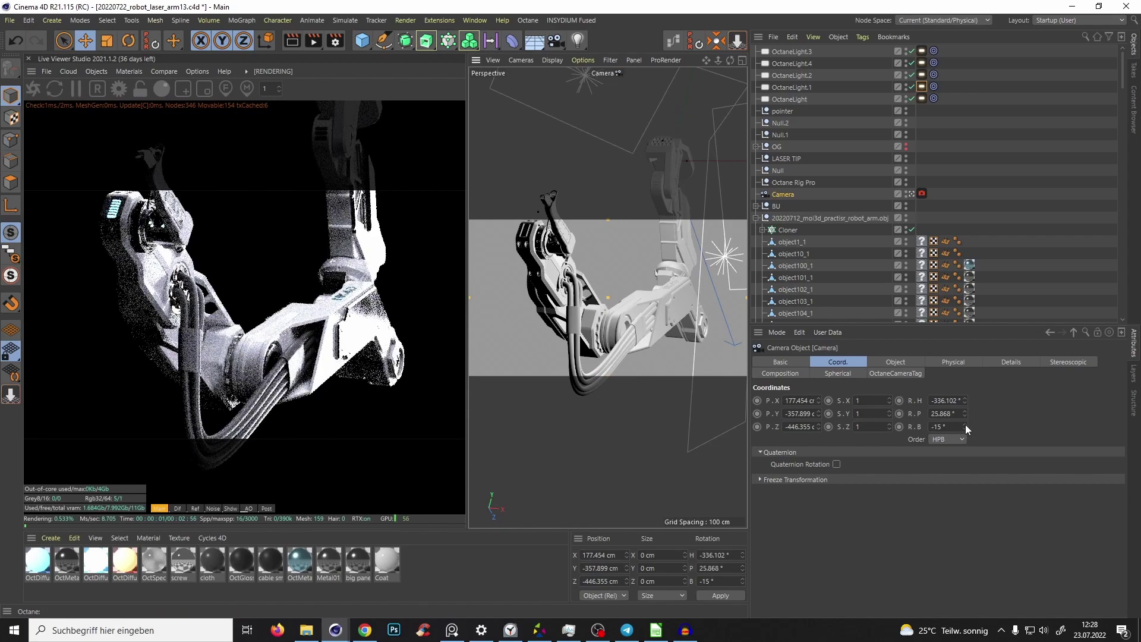
Step: Set the camera's bank to 0° and reframe the arm from below, at about heading -328° and pitch 34.5°
{"action": "left_click_drag", "start_coordinate": [965, 427], "coordinate": [965, 418]}
{"action": "left_click_drag", "start_coordinate": [579, 308], "coordinate": [598, 350], "text": "alt"}
{"action": "right_click_drag", "start_coordinate": [598, 345], "coordinate": [564, 333], "text": "alt"}
{"action": "middle_click_drag", "start_coordinate": [564, 306], "coordinate": [559, 331], "text": "alt"}
{"action": "left_click_drag", "start_coordinate": [561, 336], "coordinate": [592, 342], "text": "alt"}
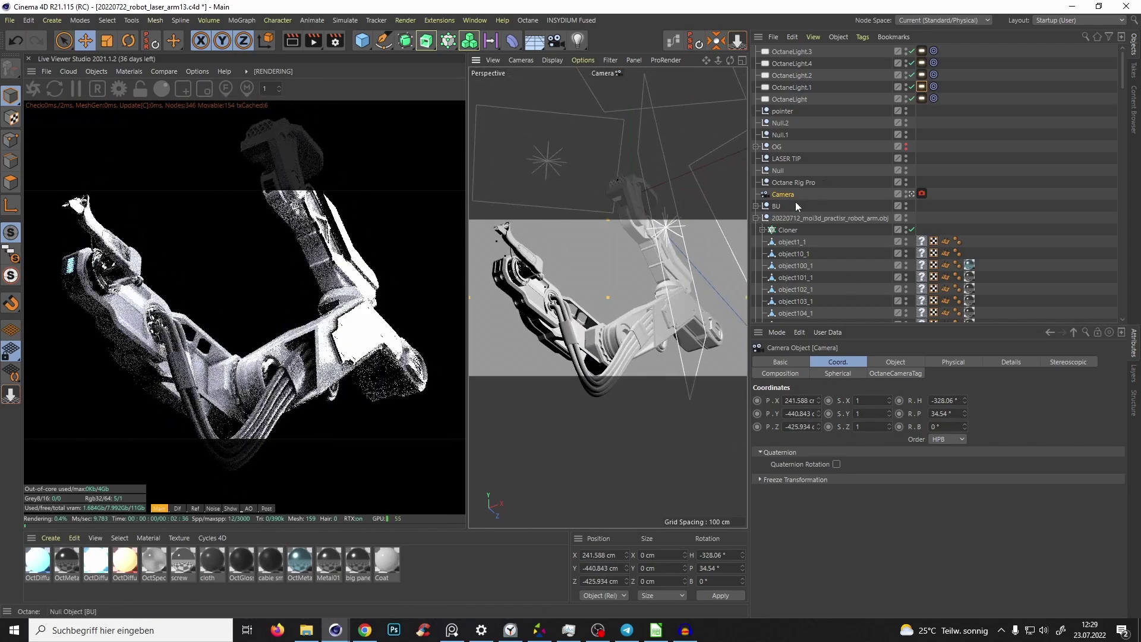
Step: Set the camera's focal length to 65 mm and reframe the arm closer, at about heading -332° and pitch 31°
{"action": "left_click", "coordinate": [894, 362]}
{"action": "type", "text": "65"}
{"action": "key", "text": "Return"}
{"action": "scroll", "coordinate": [586, 316], "scroll_direction": "up", "scroll_amount": 3}
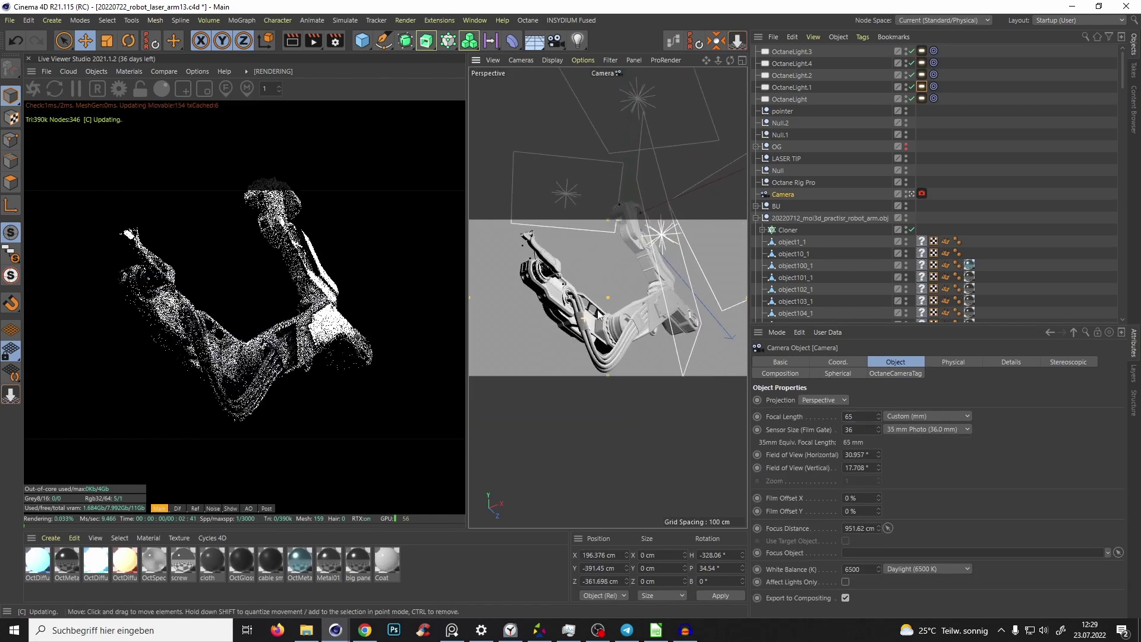
{"action": "left_click_drag", "start_coordinate": [601, 312], "coordinate": [586, 337]}
{"action": "middle_click_drag", "start_coordinate": [585, 338], "coordinate": [591, 351], "text": "alt"}
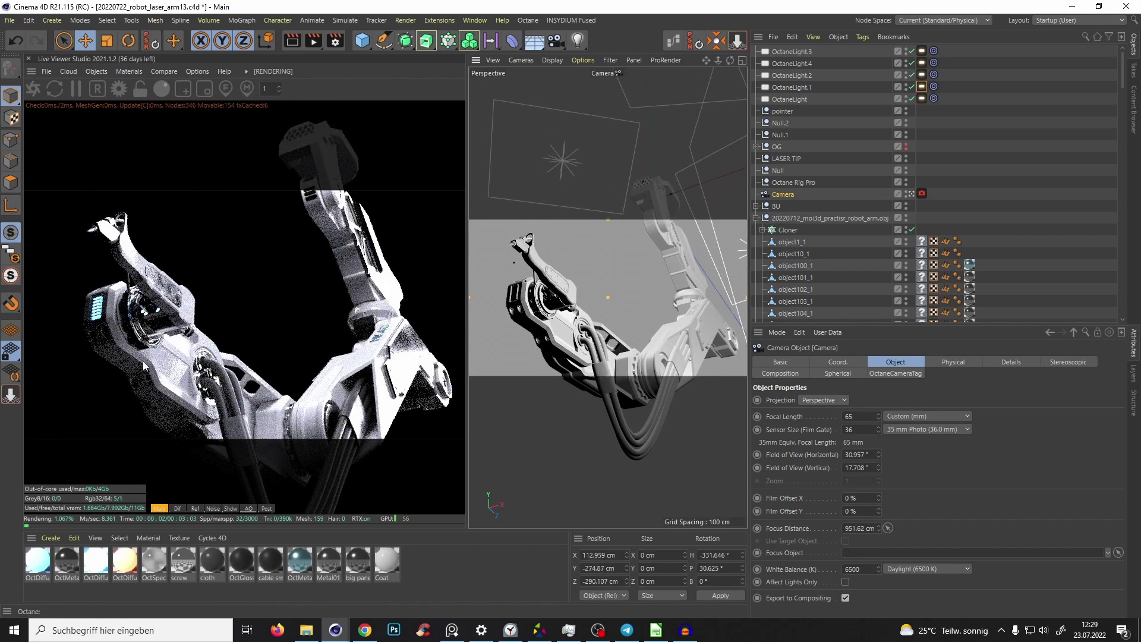
Step: Switch off every Octane light except OctaneLight, leave the camera view, and select OctaneLight
{"action": "left_click_drag", "start_coordinate": [911, 51], "coordinate": [911, 88]}
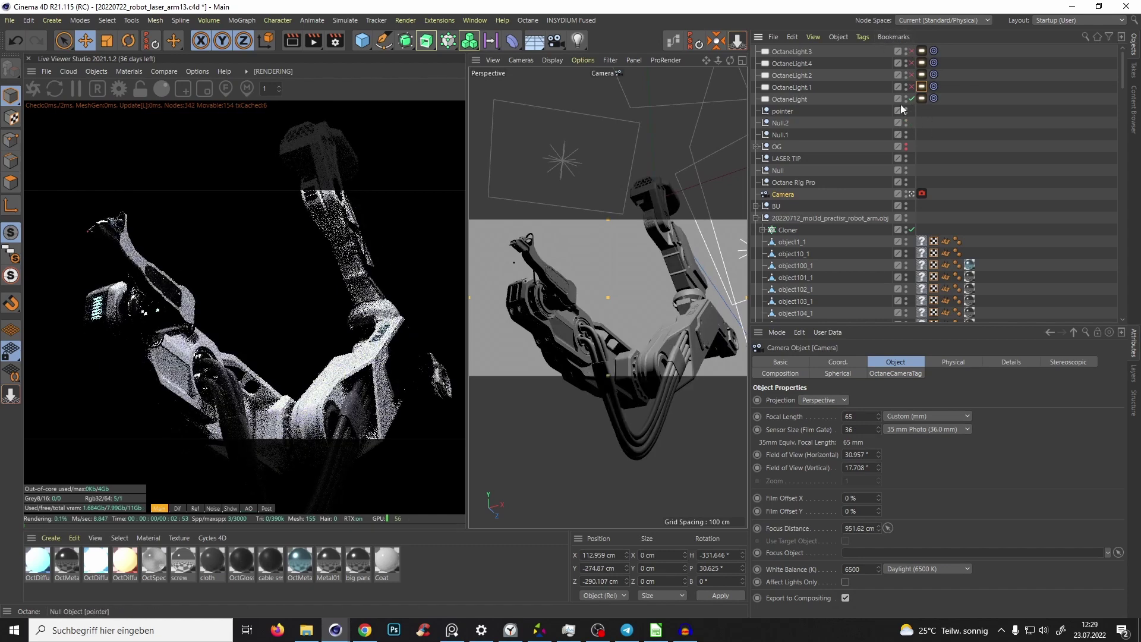
{"action": "key", "text": "F1"}
{"action": "left_click_drag", "start_coordinate": [620, 257], "coordinate": [493, 289], "text": "alt"}
{"action": "left_click", "coordinate": [803, 88]}
{"action": "scroll", "coordinate": [672, 389], "scroll_direction": "up", "scroll_amount": 2}
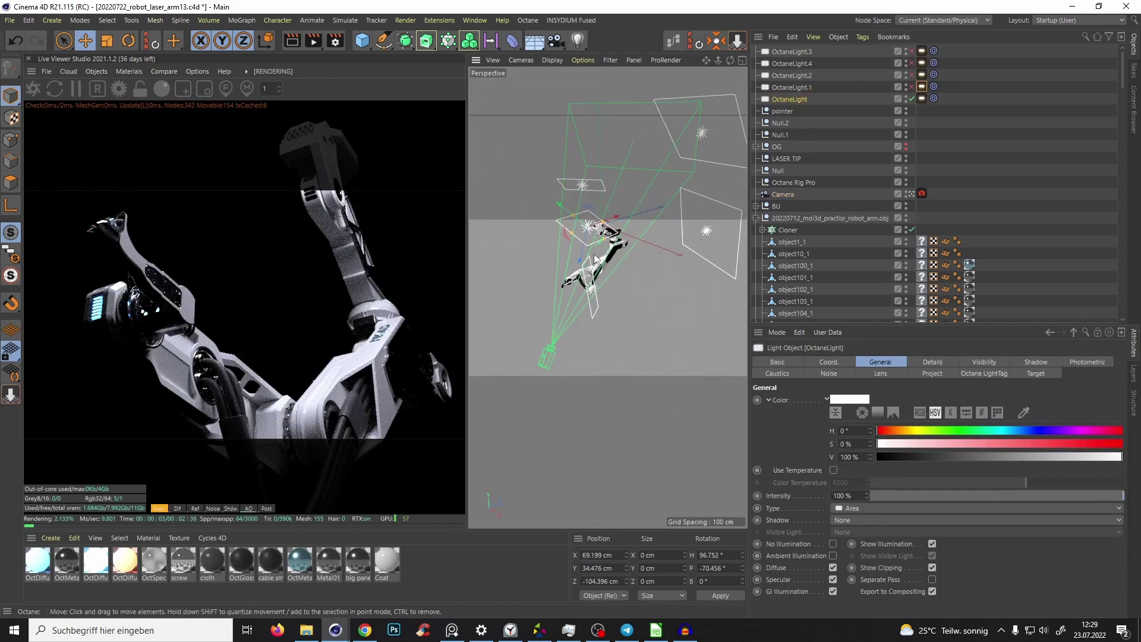
Step: Move OctaneLight behind the robot arm as a rim light, at about X -221, Y -29, Z 106 cm
{"action": "left_click_drag", "start_coordinate": [576, 213], "coordinate": [578, 189]}
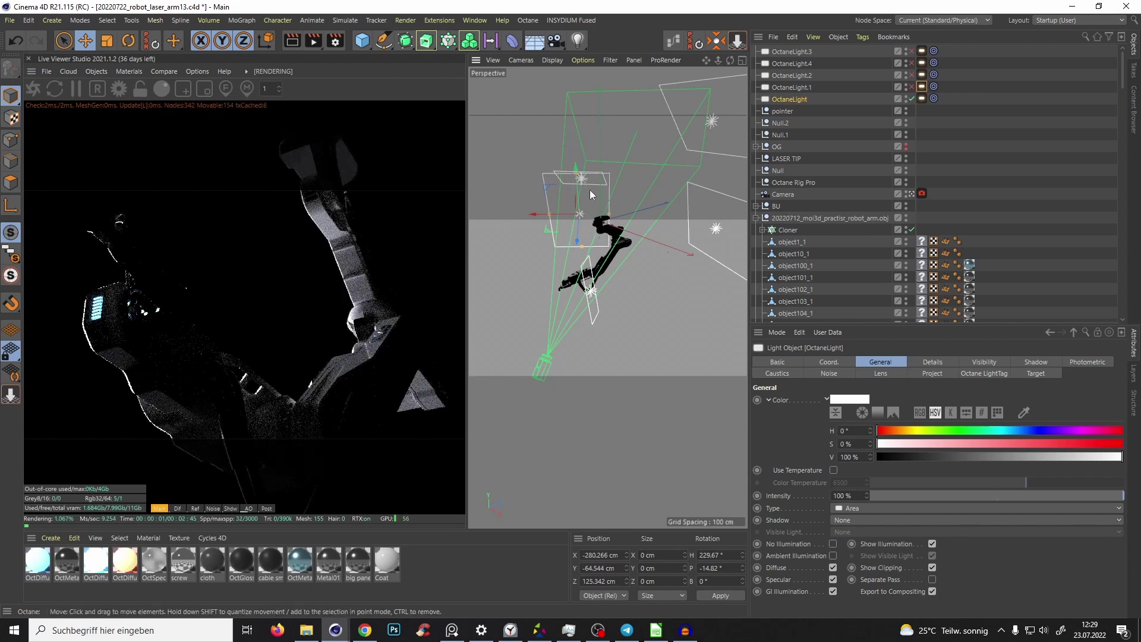
{"action": "left_click_drag", "start_coordinate": [575, 194], "coordinate": [563, 219]}
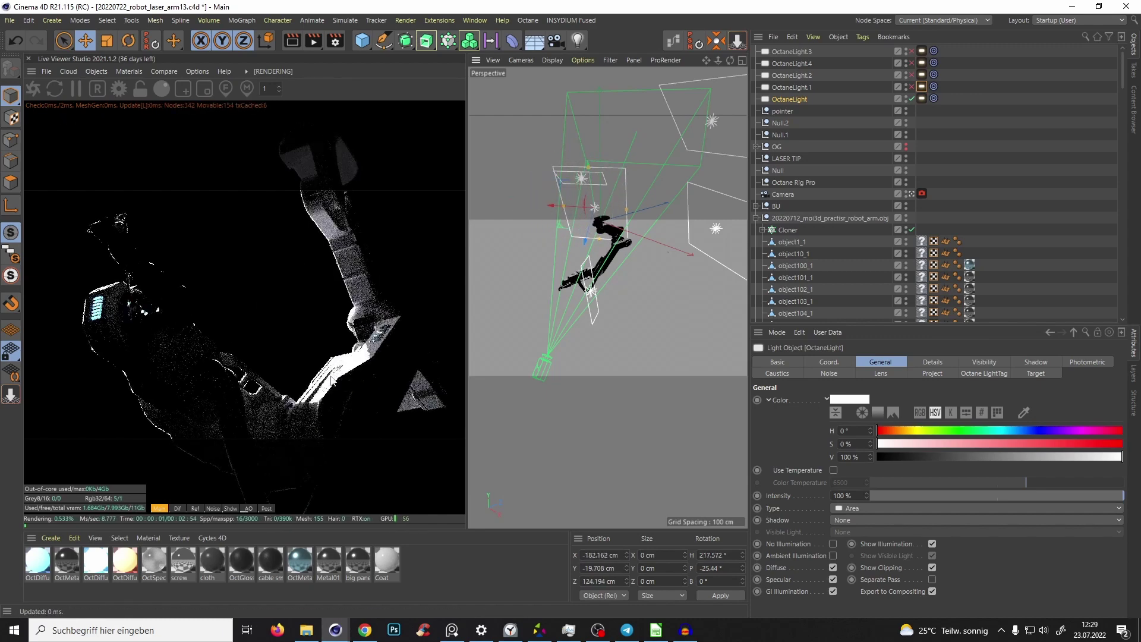
{"action": "left_click_drag", "start_coordinate": [588, 194], "coordinate": [543, 249]}
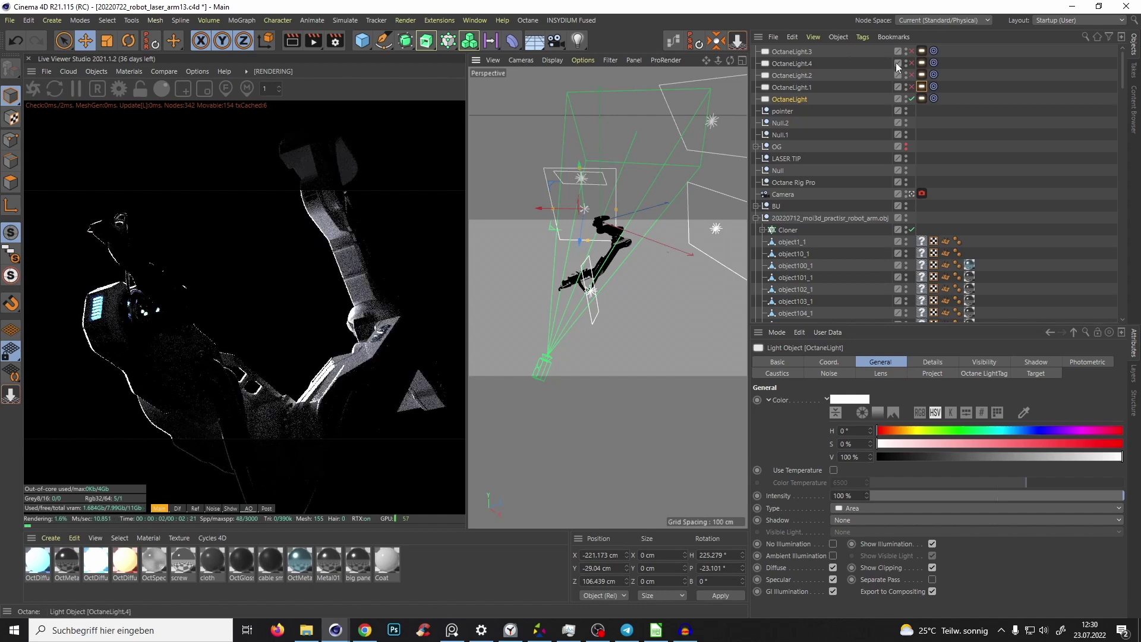
Step: Switch off OctaneLight, turn on OctaneLight.1 as the only active light, and select it
{"action": "left_click", "coordinate": [911, 98]}
{"action": "left_click", "coordinate": [911, 86]}
{"action": "left_click", "coordinate": [794, 87]}
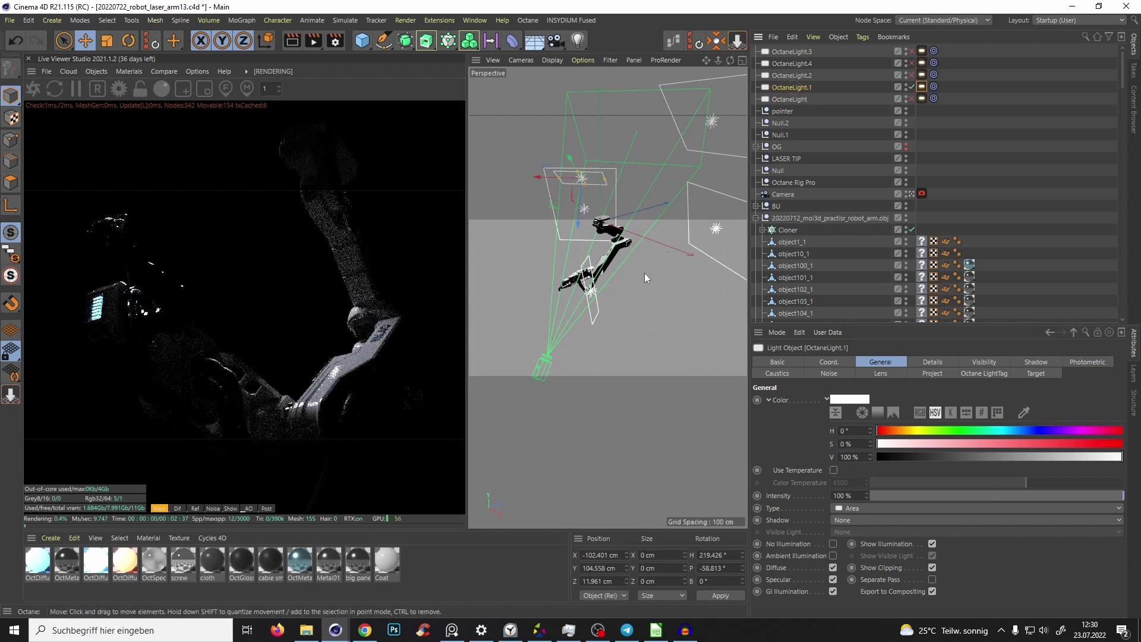
Step: Move OctaneLight.1 to about X 163, Y 105, Z 230 cm and set its light tag power to about 10.64
{"action": "left_click_drag", "start_coordinate": [611, 237], "coordinate": [654, 236], "text": "alt"}
{"action": "left_click_drag", "start_coordinate": [533, 191], "coordinate": [634, 163]}
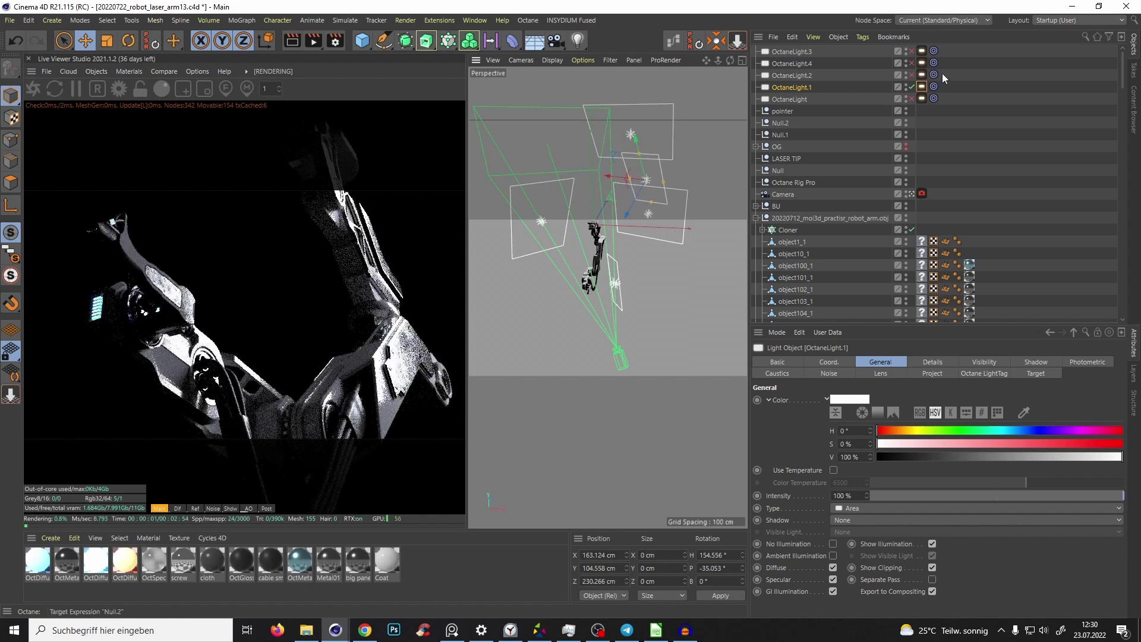
{"action": "left_click", "coordinate": [921, 87]}
{"action": "left_click", "coordinate": [1026, 390]}
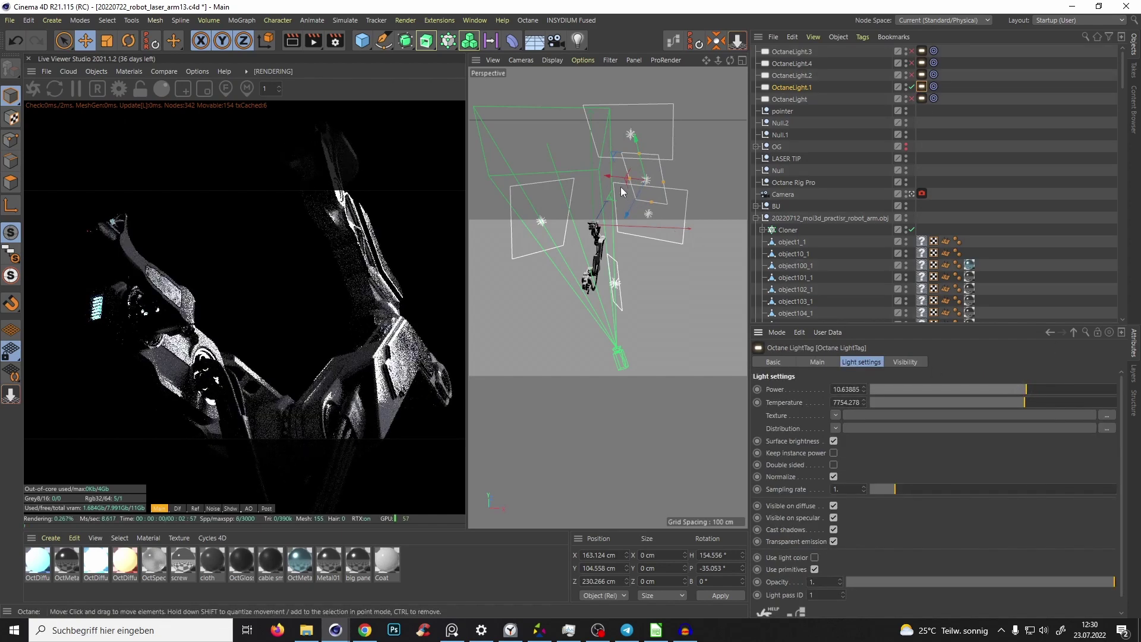
Step: Move OctaneLight.1 to about X 222, Y -13, Z 37 cm and make OctaneLight.2 the only active light, selected
{"action": "left_click_drag", "start_coordinate": [609, 177], "coordinate": [659, 229]}
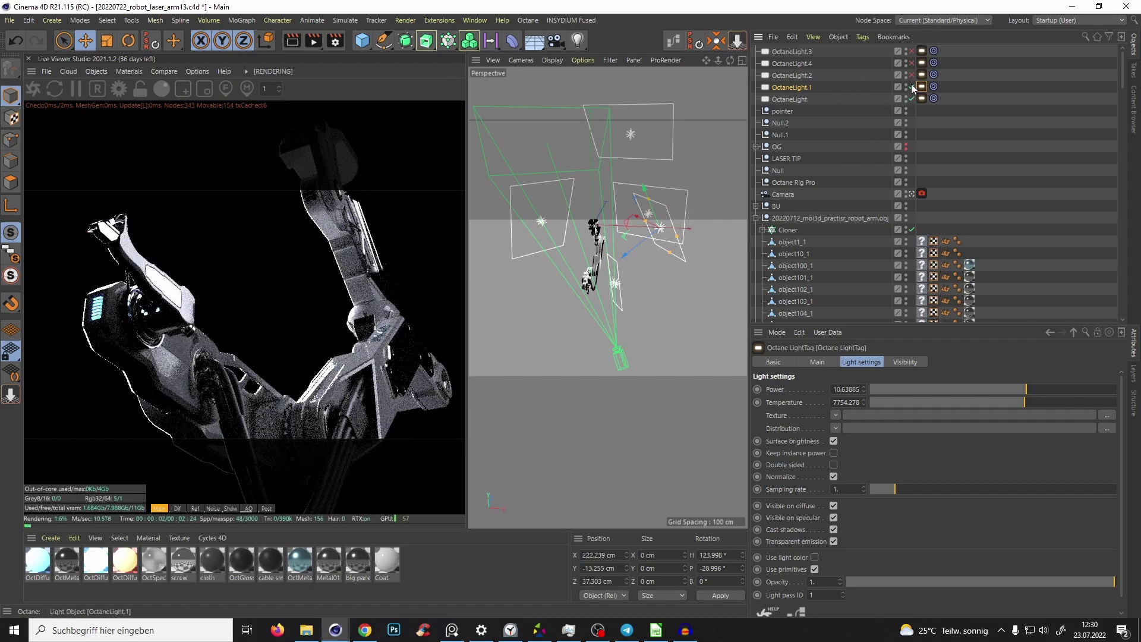
{"action": "left_click_drag", "start_coordinate": [911, 86], "coordinate": [911, 99]}
{"action": "left_click", "coordinate": [779, 76]}
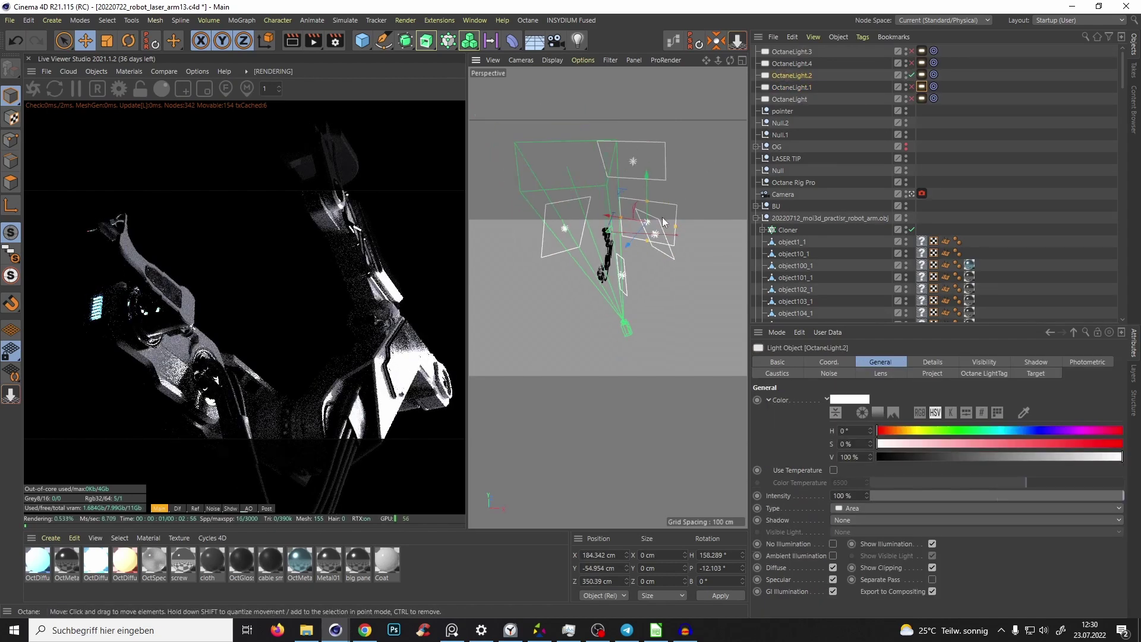
Step: Move OctaneLight.2 below the robot arm, to about X 164, Y -244, Z 167 cm, checking its light tag settings
{"action": "left_click_drag", "start_coordinate": [651, 204], "coordinate": [642, 361]}
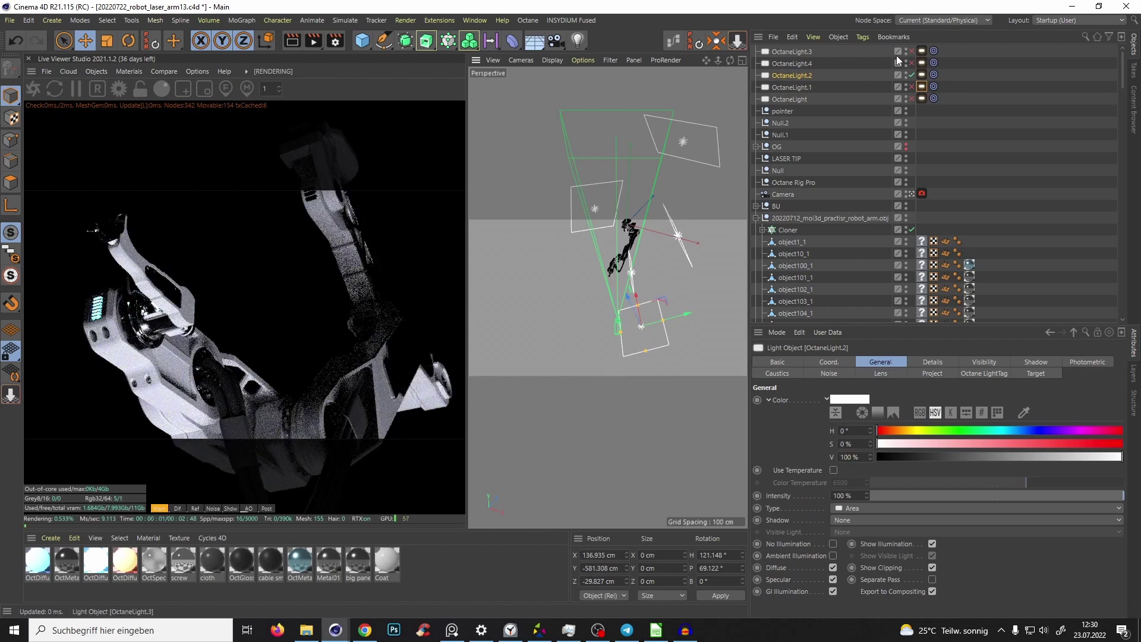
{"action": "left_click", "coordinate": [921, 75]}
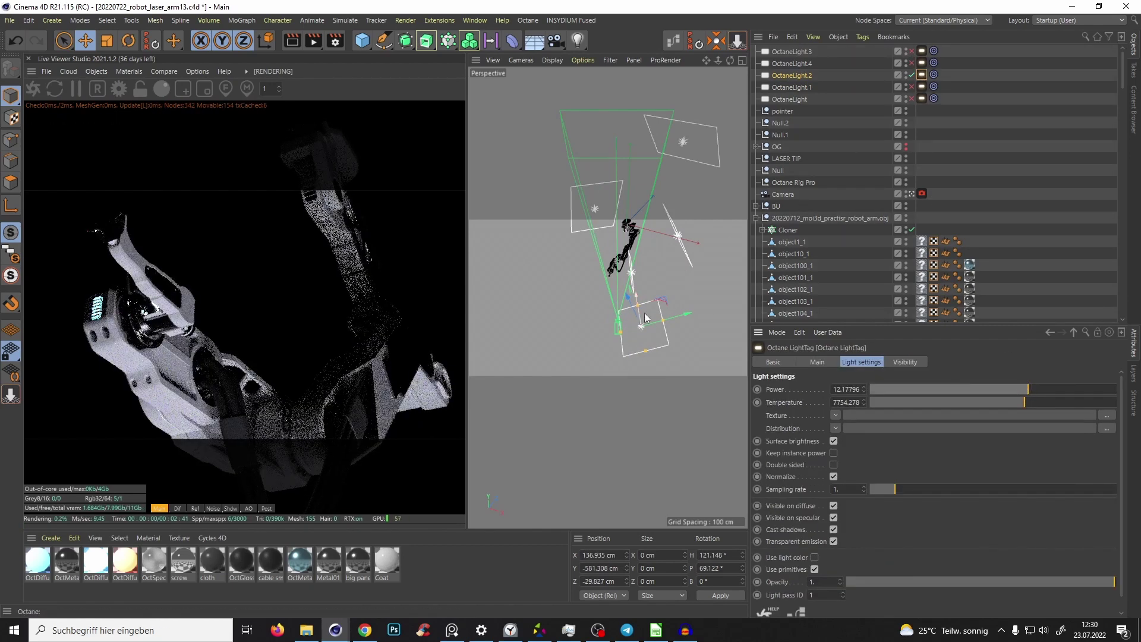
{"action": "left_click_drag", "start_coordinate": [644, 316], "coordinate": [619, 248], "text": "alt"}
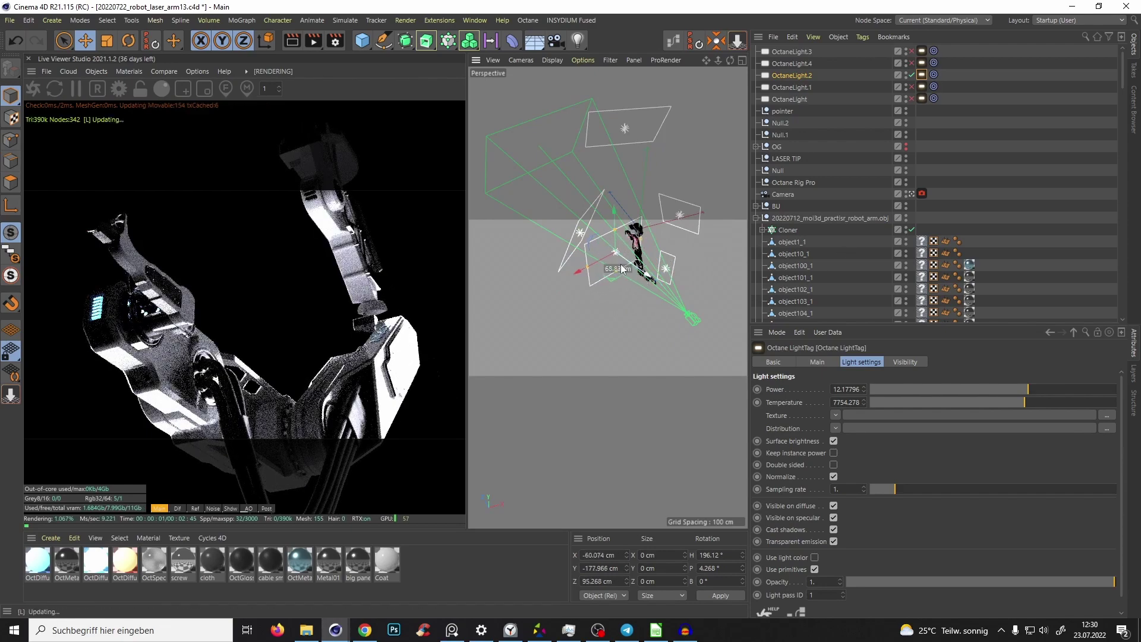
{"action": "left_click_drag", "start_coordinate": [634, 274], "coordinate": [576, 263]}
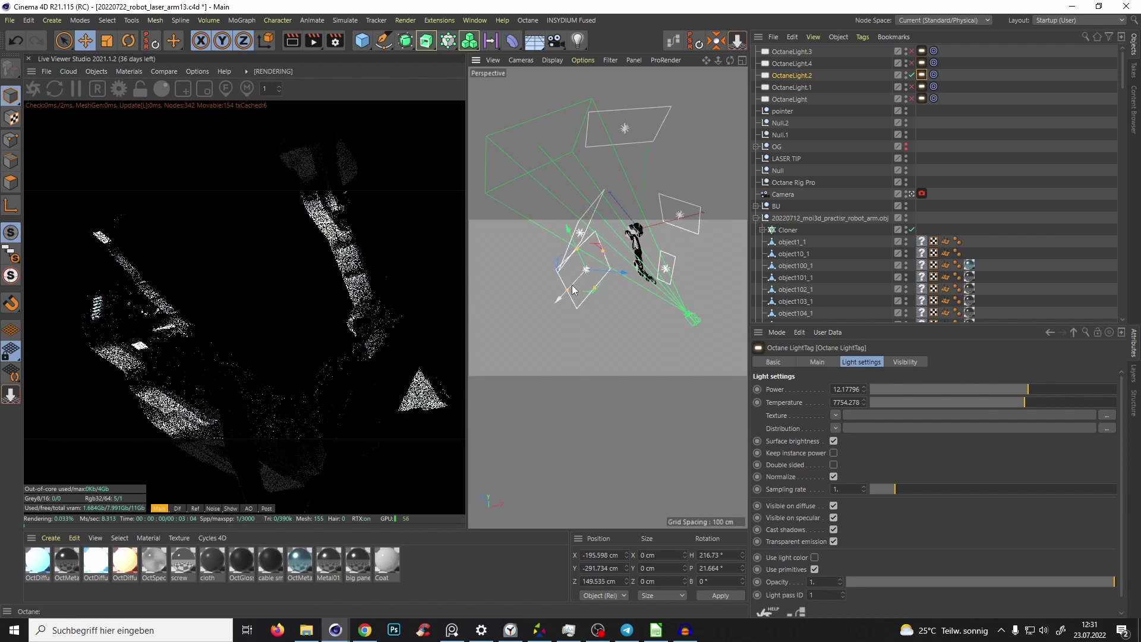
{"action": "left_click_drag", "start_coordinate": [584, 281], "coordinate": [618, 257]}
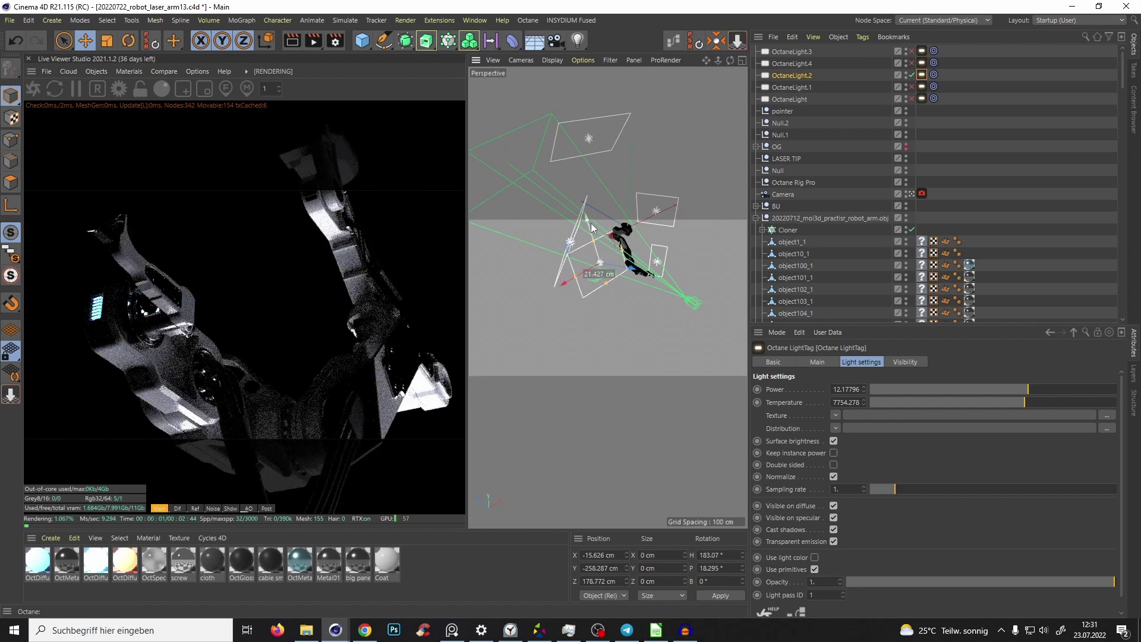
{"action": "left_click_drag", "start_coordinate": [590, 224], "coordinate": [591, 250]}
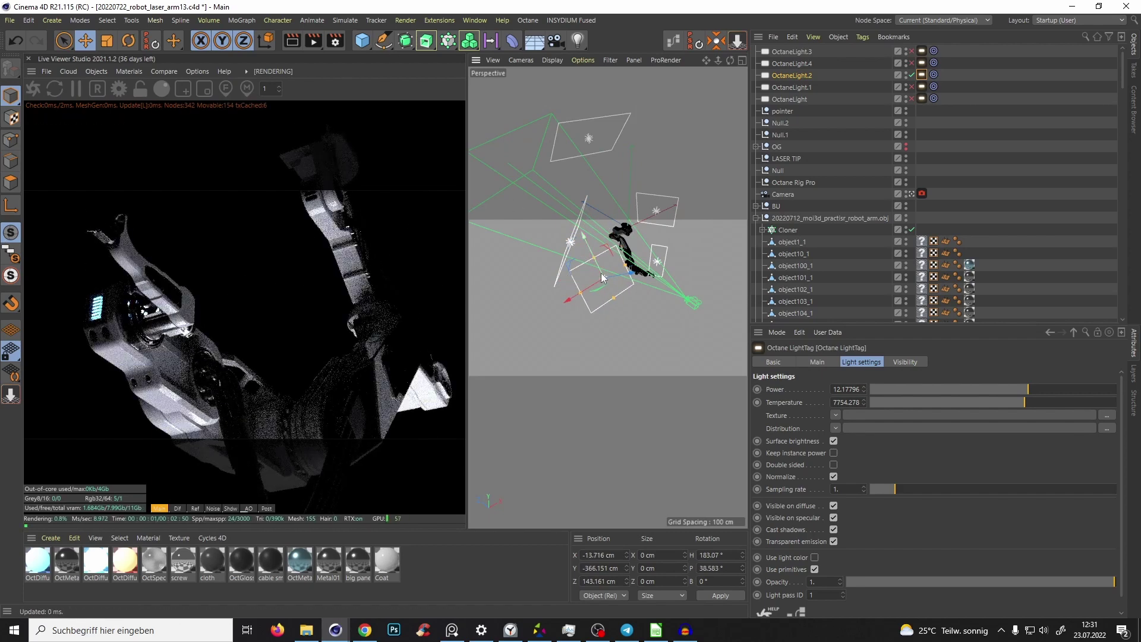
{"action": "mouse_move", "coordinate": [591, 293]}
{"action": "left_mouse_down"}
{"action": "mouse_move", "coordinate": [558, 317]}
{"action": "mouse_move", "coordinate": [590, 286]}
{"action": "left_mouse_up"}
{"action": "left_click_drag", "start_coordinate": [588, 290], "coordinate": [610, 247]}
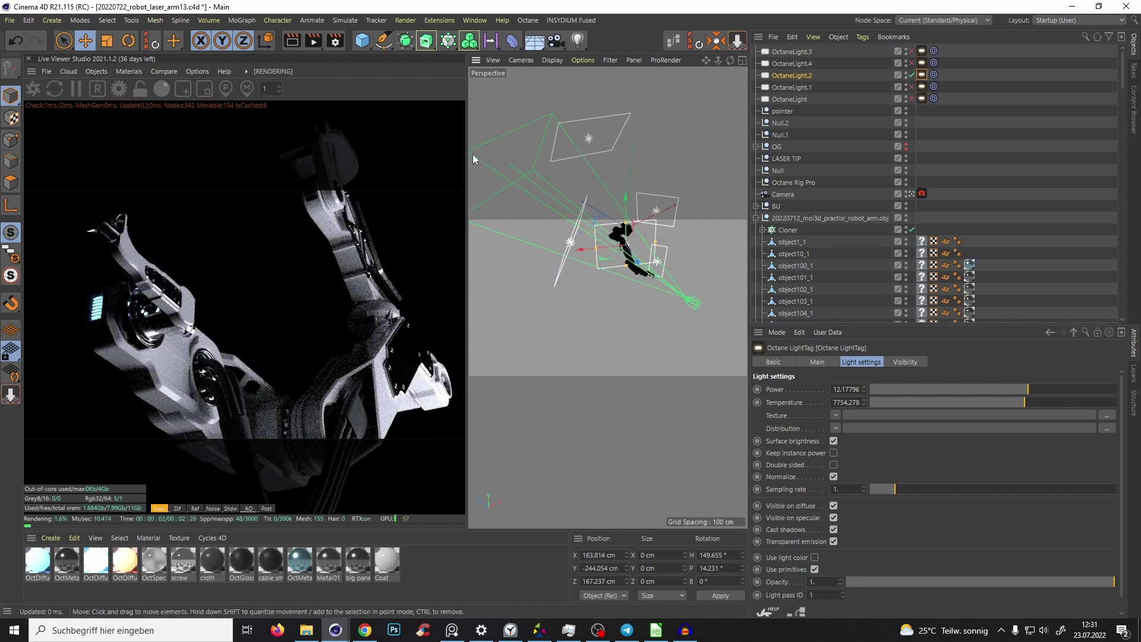
Step: Open the render queue to check the list of queued robot arm jobs, and minimize it
{"action": "left_click", "coordinate": [406, 20]}
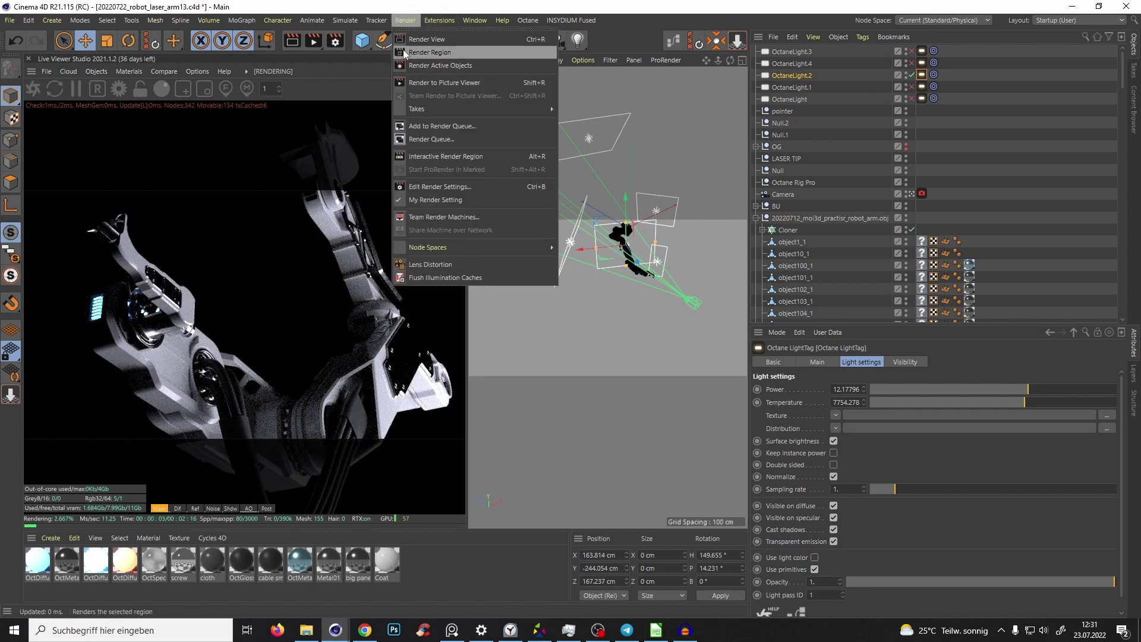
{"action": "left_click", "coordinate": [429, 138]}
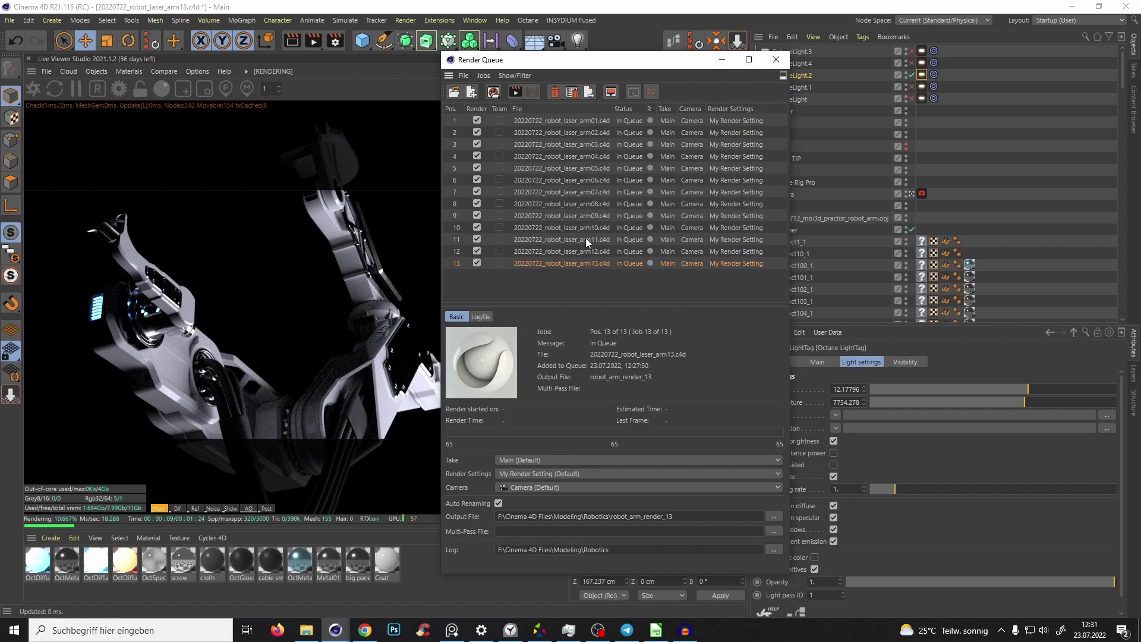
{"action": "left_click", "coordinate": [720, 60]}
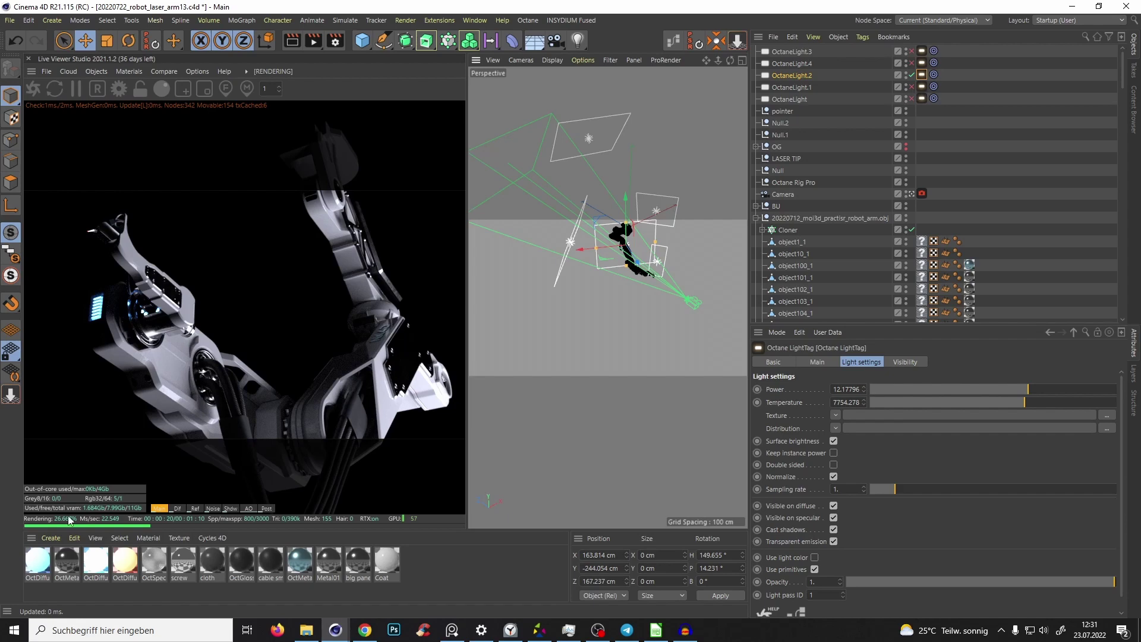
Step: Turn on OctaneLight and OctaneLight.1 alongside OctaneLight.2, and toggle OctaneLight.1 off and on to compare its effect
{"action": "left_click", "coordinate": [911, 99]}
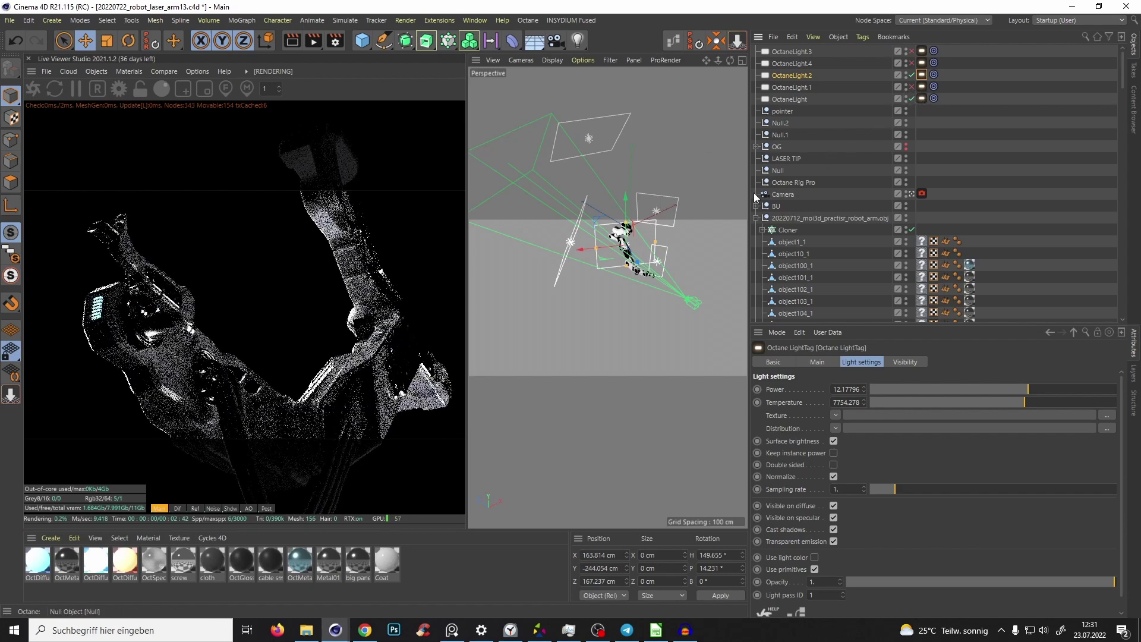
{"action": "left_click", "coordinate": [912, 88]}
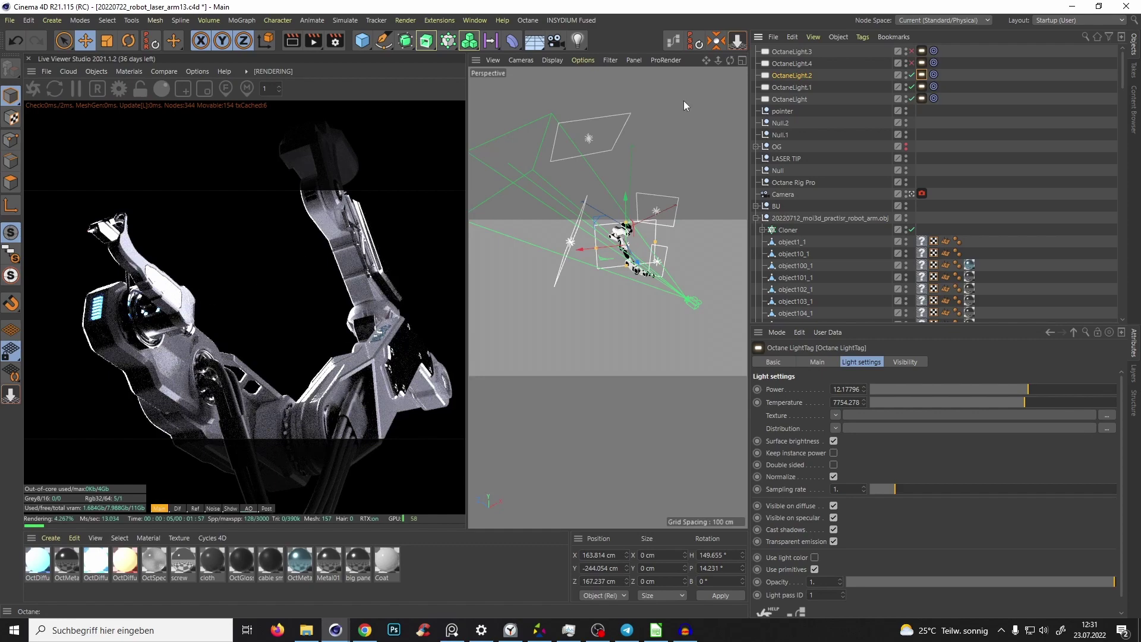
{"action": "left_click", "coordinate": [912, 87]}
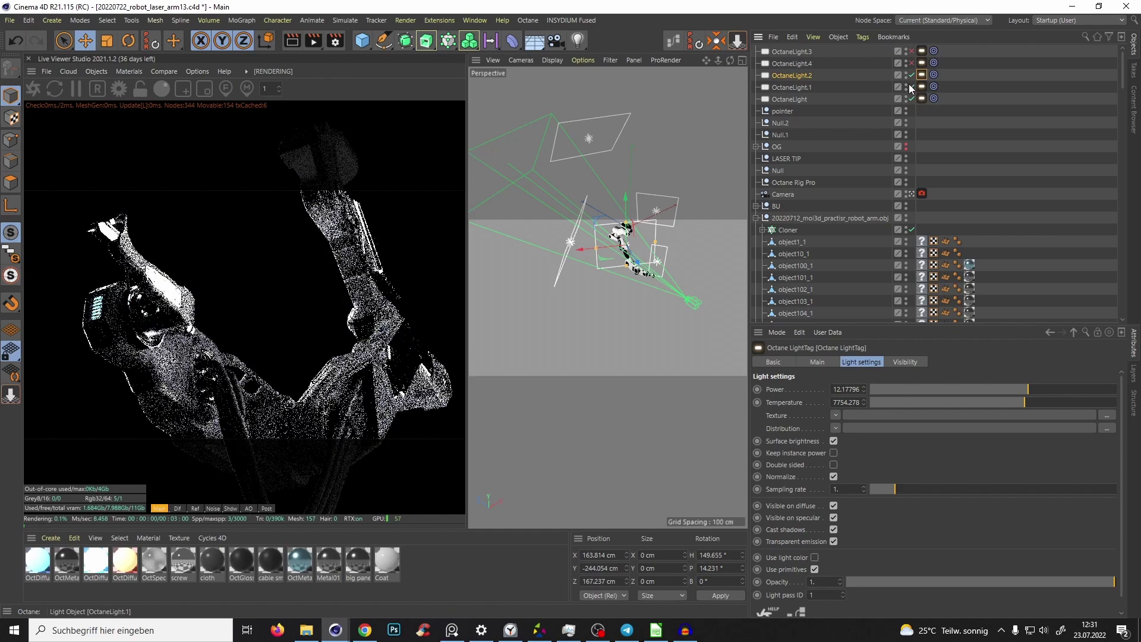
{"action": "left_click", "coordinate": [911, 87]}
Step: Leave only OctaneLight.1 active and move it to about X 259, Y -13, Z -17 cm
{"action": "left_click", "coordinate": [911, 75]}
{"action": "left_click", "coordinate": [911, 98]}
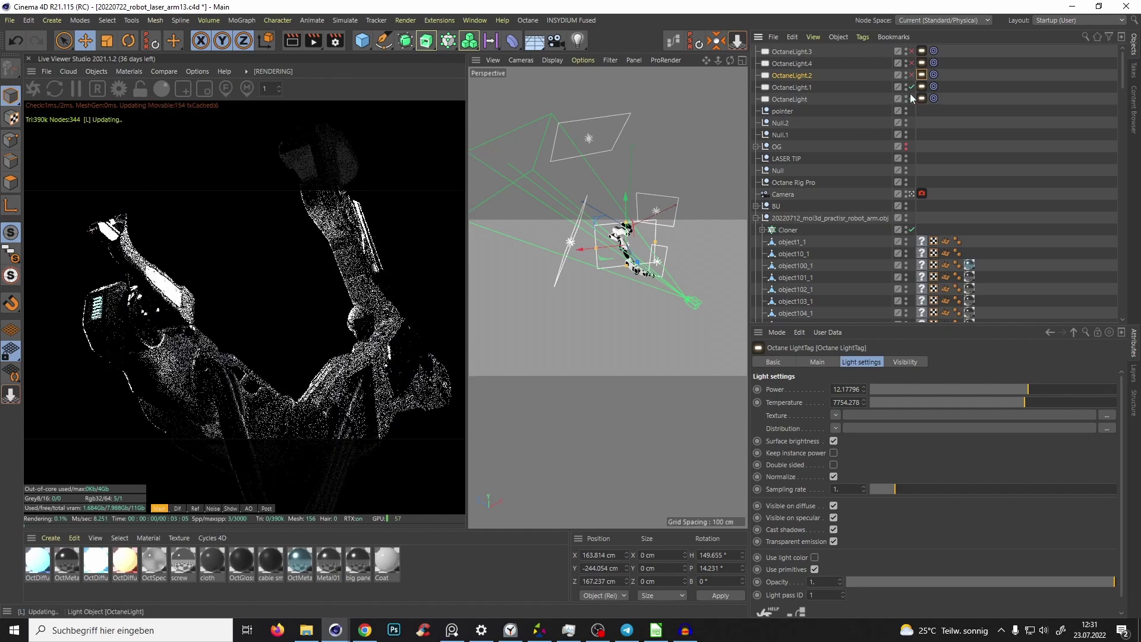
{"action": "left_click", "coordinate": [797, 88]}
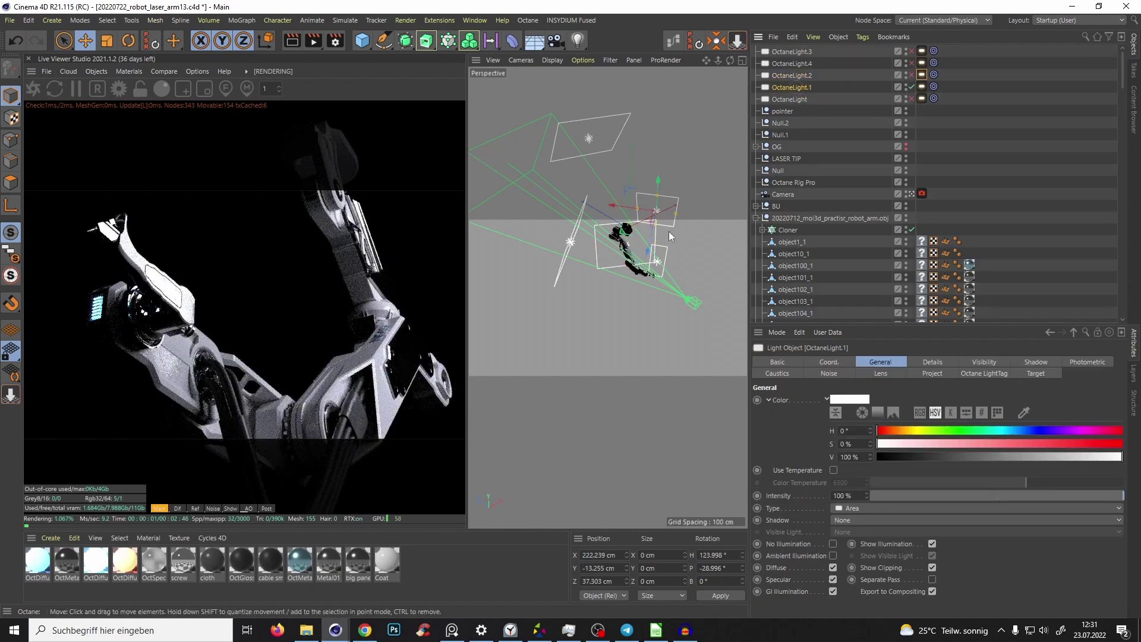
{"action": "left_click_drag", "start_coordinate": [625, 208], "coordinate": [638, 209]}
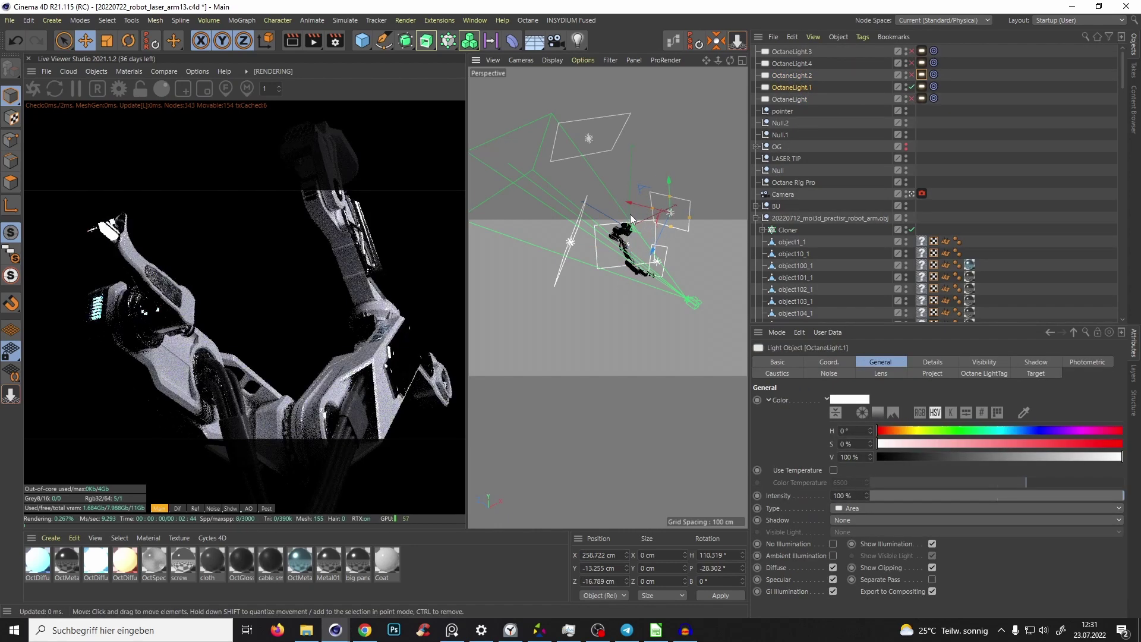
Step: Preview OctaneLight, OctaneLight.1 and OctaneLight.2 together, and switch to OctaneLight.4 as the only active, selected light
{"action": "left_click_drag", "start_coordinate": [910, 74], "coordinate": [909, 126]}
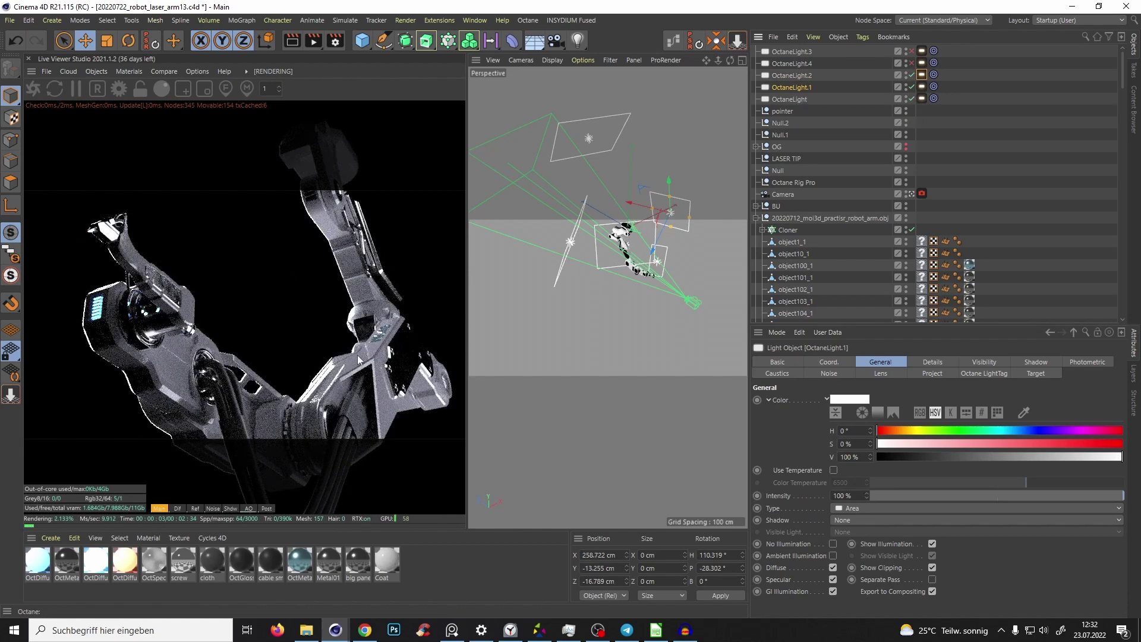
{"action": "left_click_drag", "start_coordinate": [917, 93], "coordinate": [911, 99]}
{"action": "left_click", "coordinate": [911, 63]}
{"action": "left_click", "coordinate": [794, 64]}
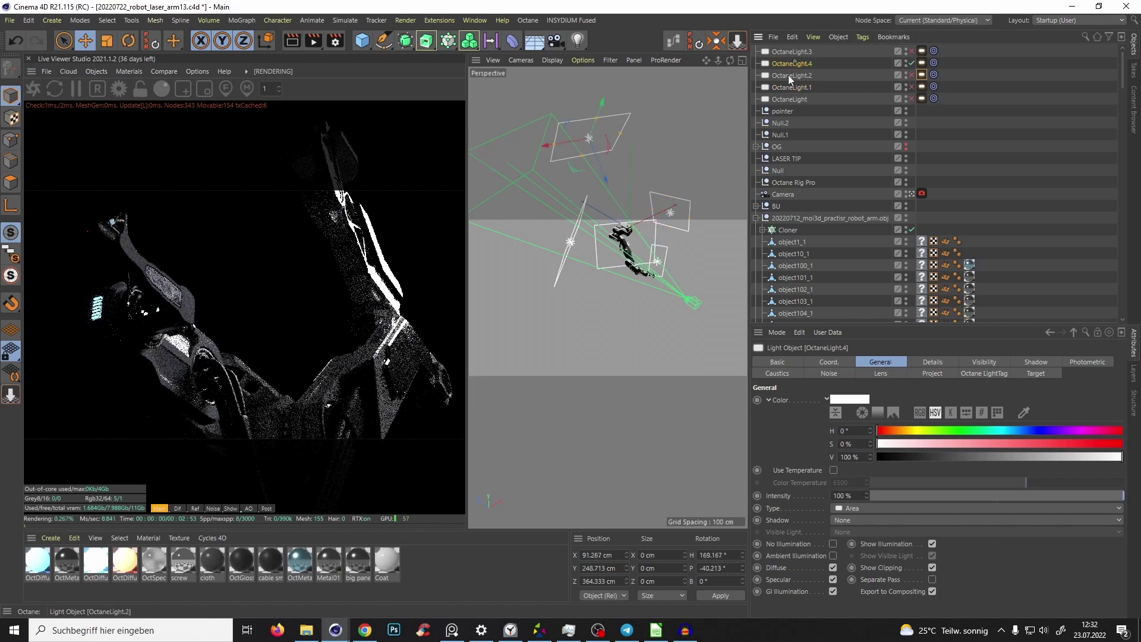
Step: Move OctaneLight.4 out behind the camera, to about X 284, Y -66, Z -799 cm
{"action": "scroll", "coordinate": [645, 231], "scroll_direction": "down", "scroll_amount": 3}
{"action": "left_click_drag", "start_coordinate": [607, 177], "coordinate": [692, 321]}
{"action": "middle_click_drag", "start_coordinate": [636, 271], "coordinate": [596, 276], "text": "alt"}
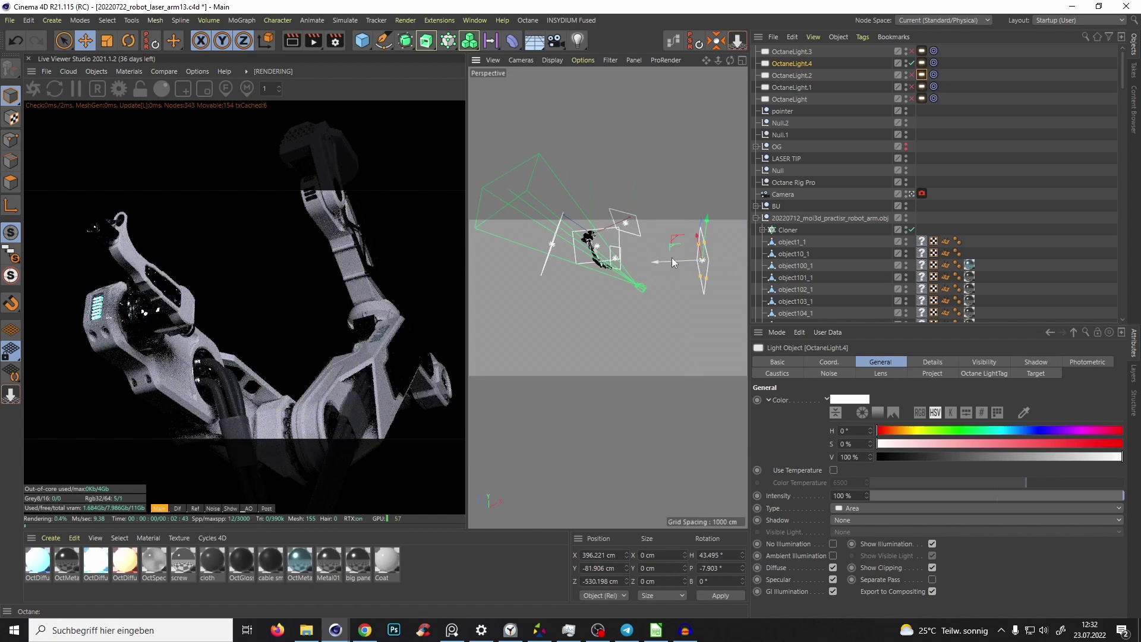
{"action": "middle_click_drag", "start_coordinate": [673, 265], "coordinate": [605, 271], "text": "alt"}
{"action": "left_click_drag", "start_coordinate": [641, 259], "coordinate": [657, 262], "text": "alt"}
{"action": "left_click_drag", "start_coordinate": [738, 149], "coordinate": [733, 186]}
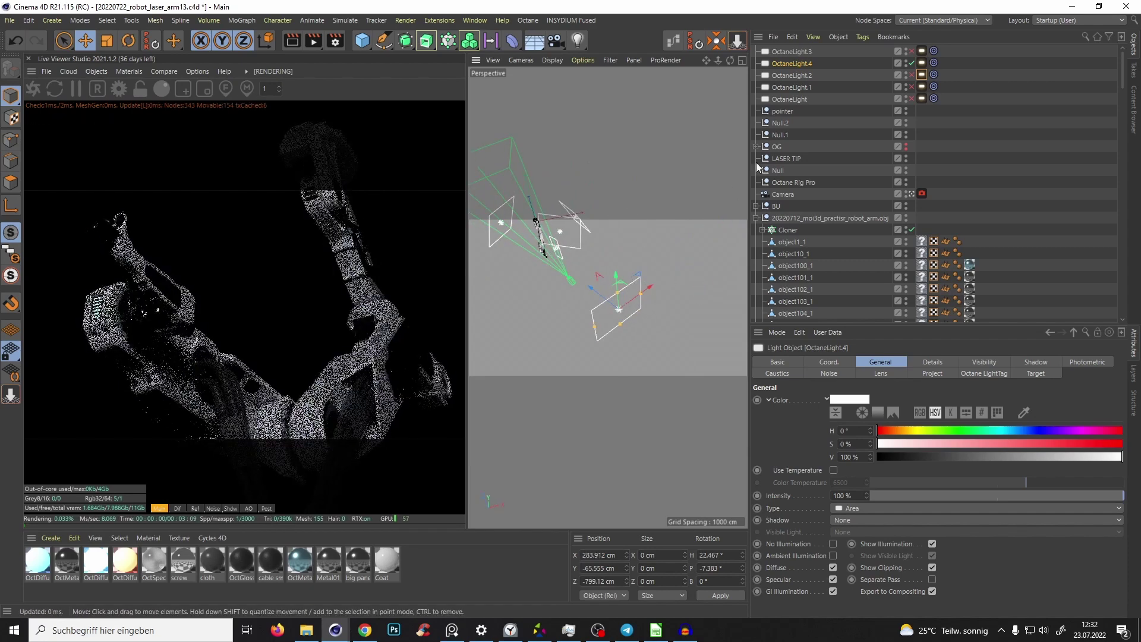
Step: Check OctaneLight.4's target tag, scale the light down and bring it close to the arm, at about X 30, Y -99, Z -222 cm
{"action": "left_click", "coordinate": [934, 63]}
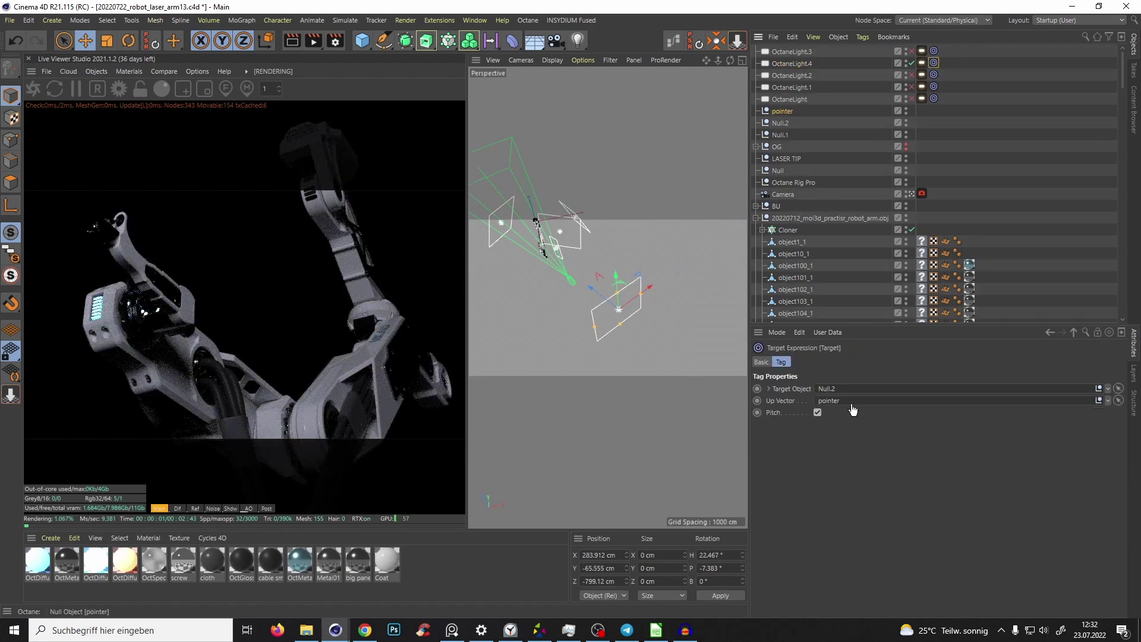
{"action": "left_click_drag", "start_coordinate": [634, 266], "coordinate": [623, 209]}
{"action": "key", "text": "t"}
{"action": "right_click_drag", "start_coordinate": [509, 326], "coordinate": [677, 245], "text": "alt"}
{"action": "left_click_drag", "start_coordinate": [677, 245], "coordinate": [605, 292]}
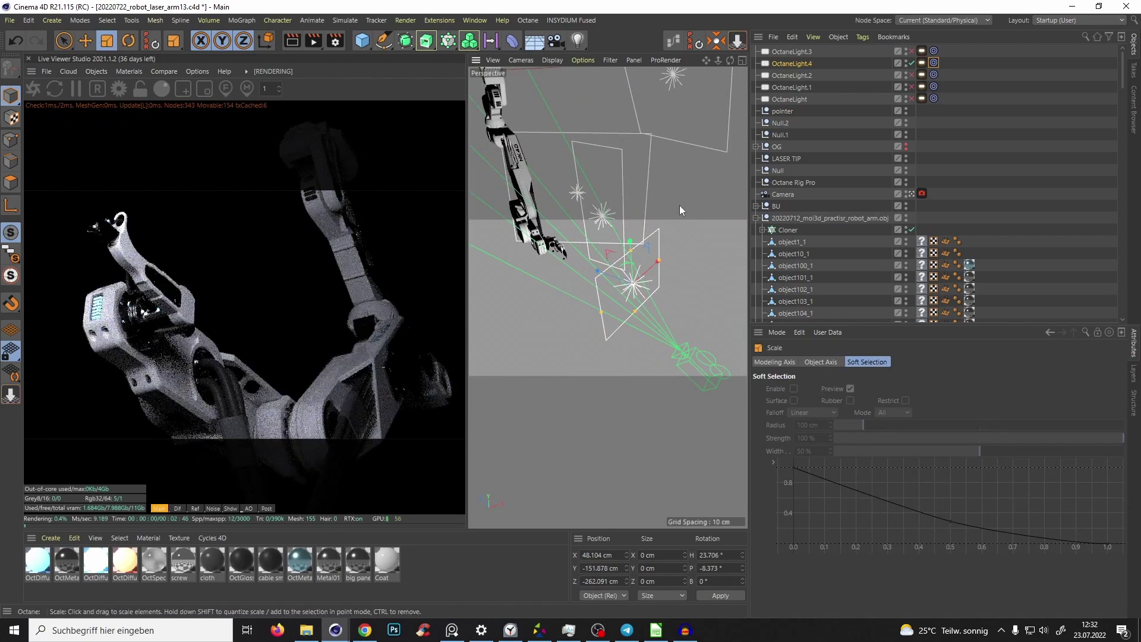
{"action": "left_click_drag", "start_coordinate": [680, 206], "coordinate": [618, 331]}
{"action": "left_click_drag", "start_coordinate": [618, 284], "coordinate": [582, 224]}
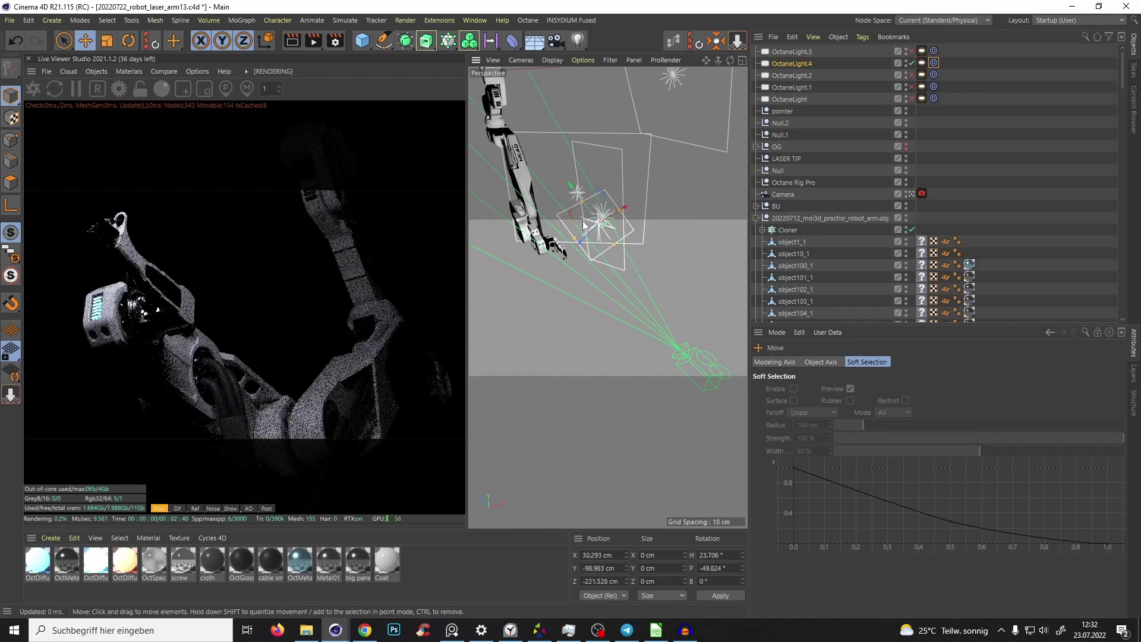
Step: Fine-tune OctaneLight.4 to about X 18, Y -95, Z -192 cm and turn on OctaneLight, OctaneLight.1 and OctaneLight.2
{"action": "scroll", "coordinate": [618, 238], "scroll_direction": "up", "scroll_amount": 4}
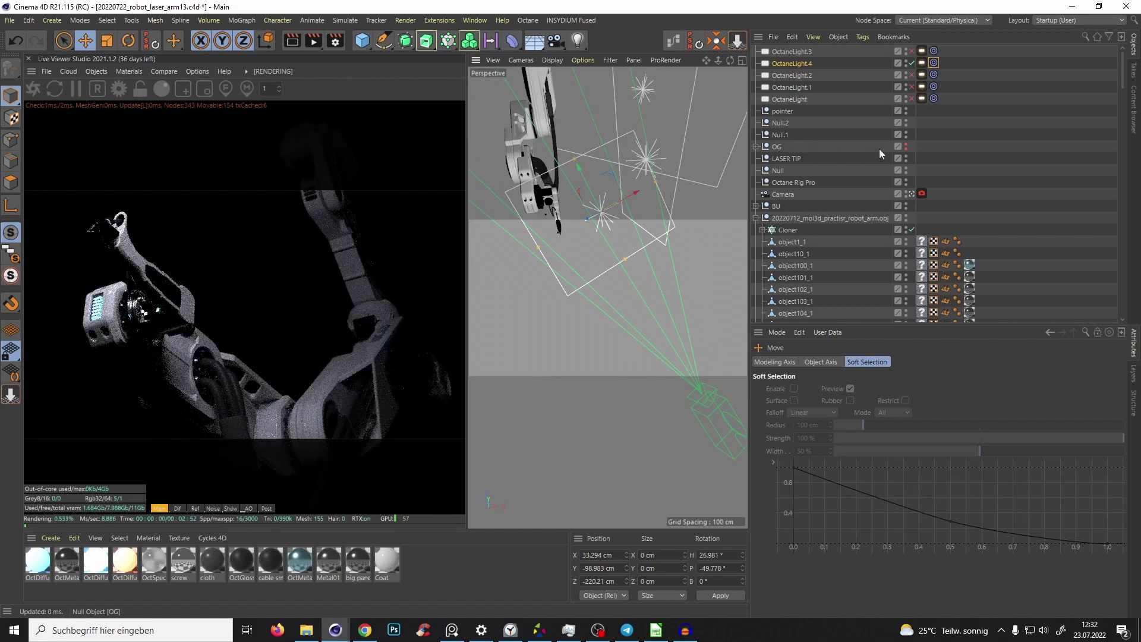
{"action": "left_click_drag", "start_coordinate": [632, 214], "coordinate": [600, 278]}
{"action": "left_click_drag", "start_coordinate": [636, 215], "coordinate": [600, 189]}
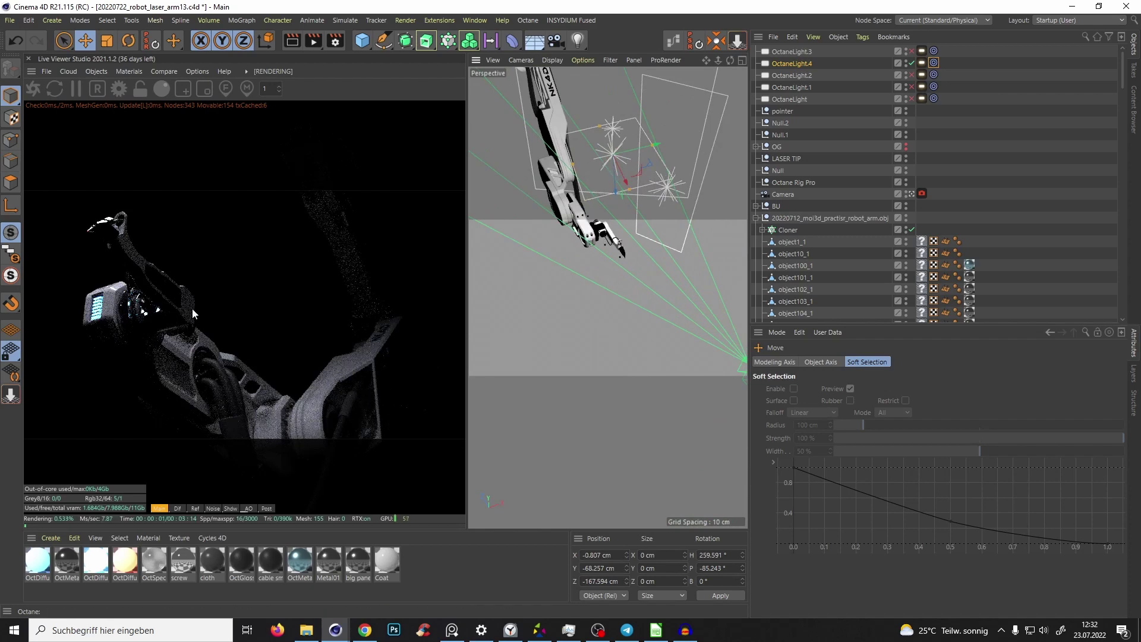
{"action": "left_click_drag", "start_coordinate": [643, 145], "coordinate": [592, 217]}
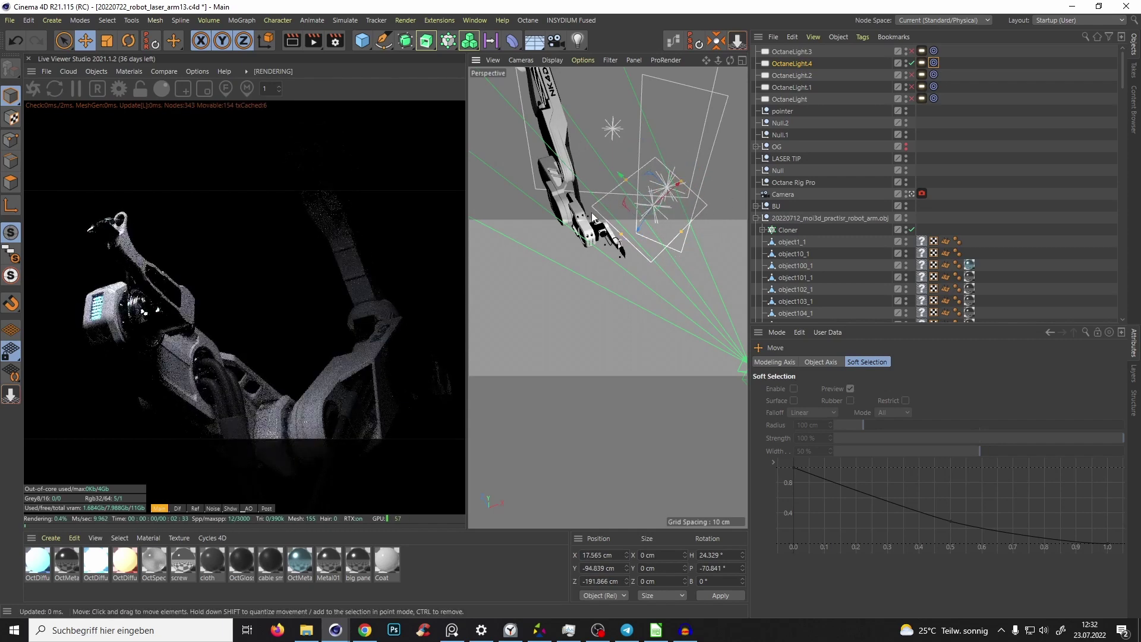
{"action": "left_click_drag", "start_coordinate": [910, 74], "coordinate": [911, 99]}
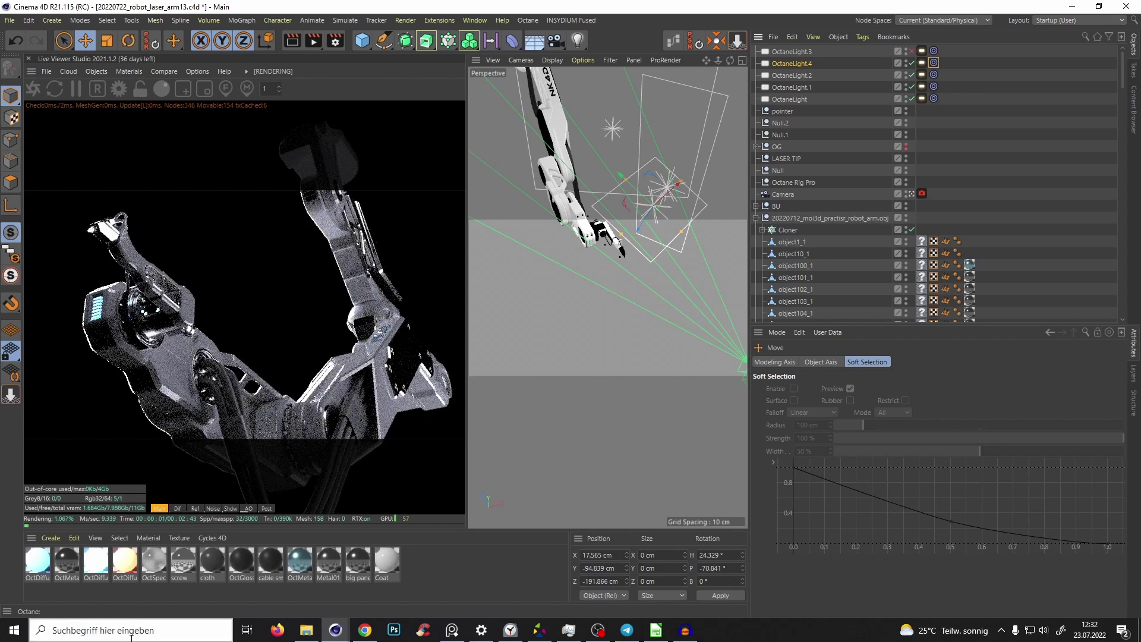
Step: Check the Octane Renderer's render AOV group options in the render settings and close them
{"action": "left_click", "coordinate": [335, 40]}
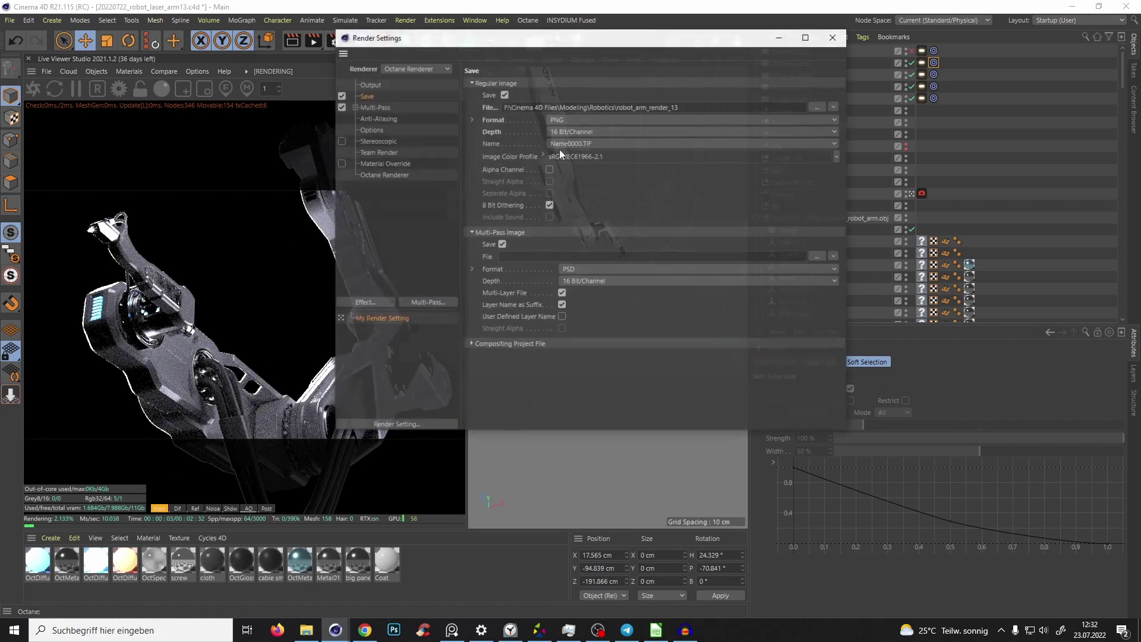
{"action": "left_click", "coordinate": [384, 174]}
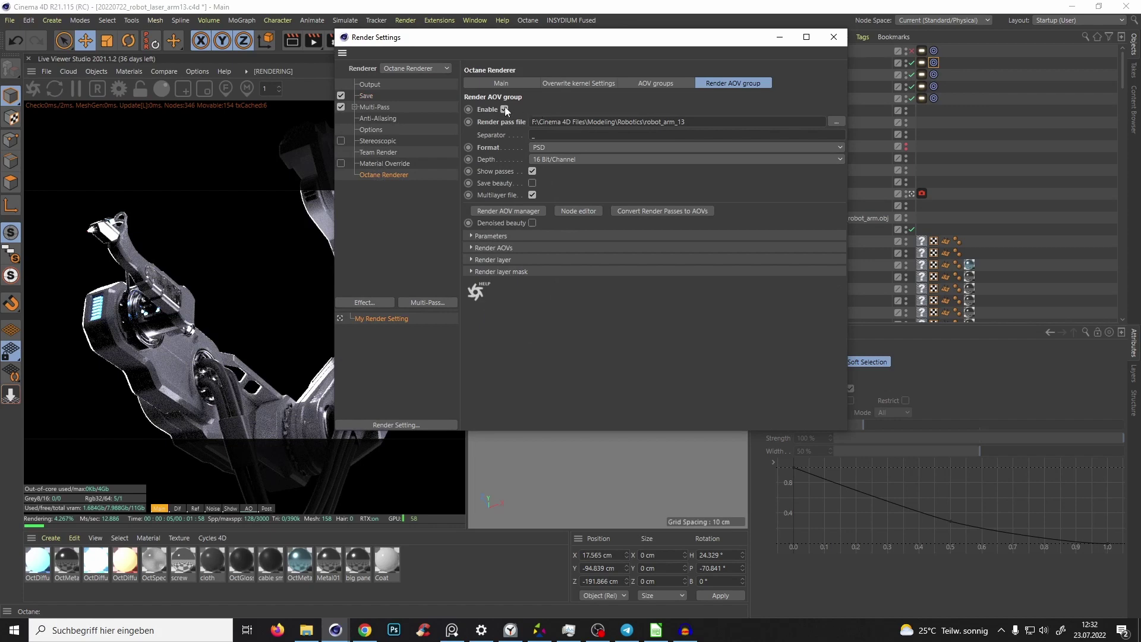
{"action": "left_click_drag", "start_coordinate": [486, 45], "coordinate": [563, 100]}
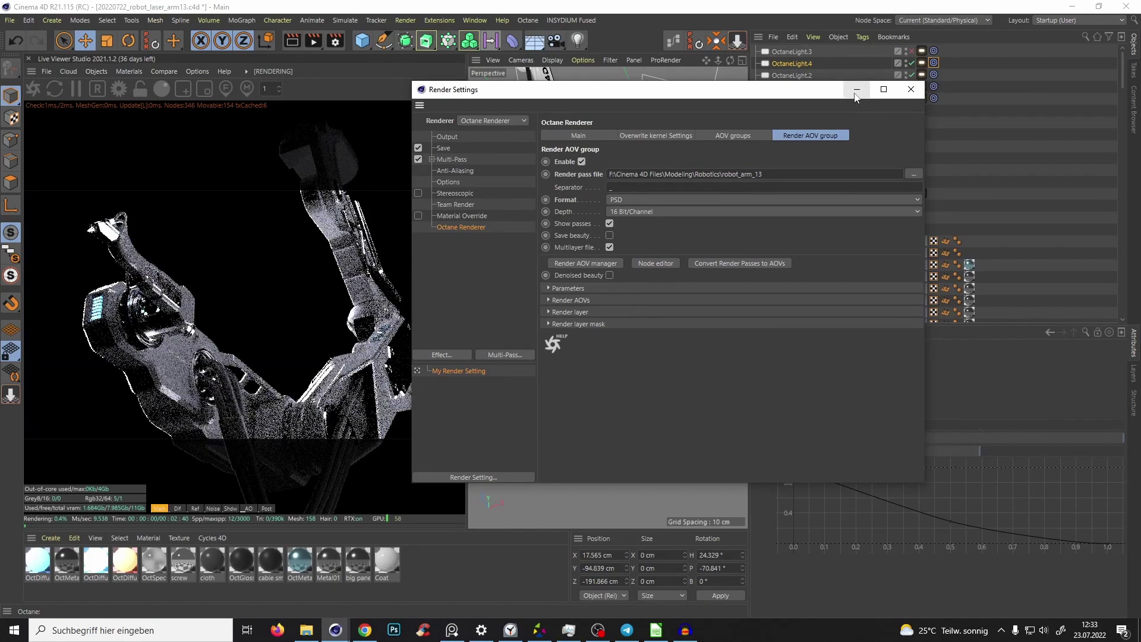
{"action": "left_click", "coordinate": [910, 90]}
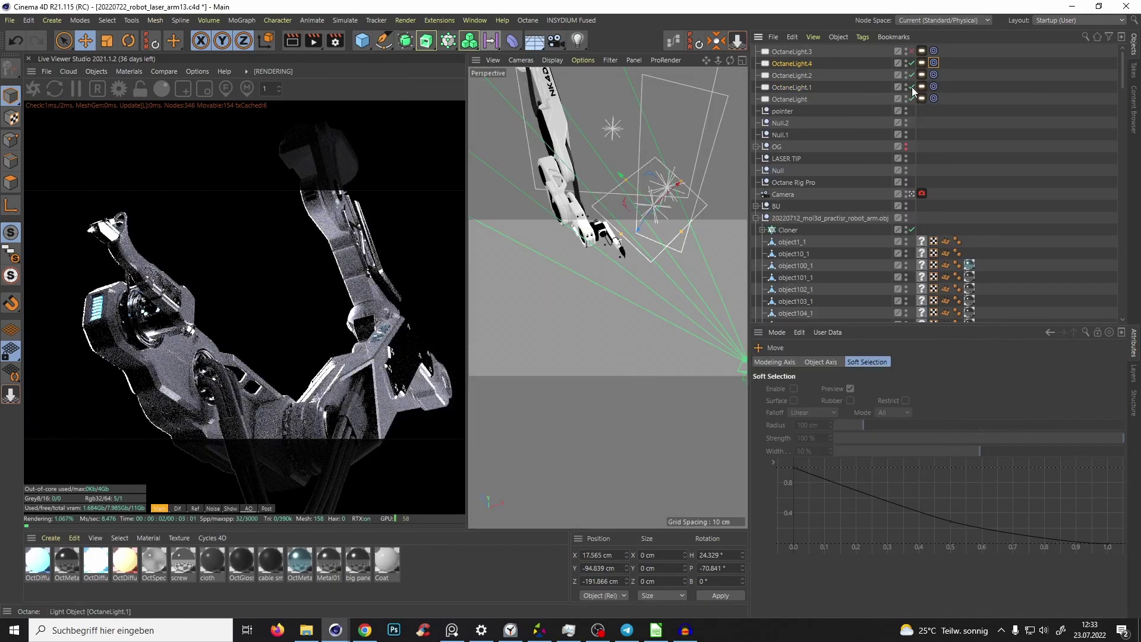
Step: Leave only OctaneLight.1 active and set its light tag power to about 13.94
{"action": "left_click_drag", "start_coordinate": [912, 87], "coordinate": [911, 62]}
{"action": "left_click", "coordinate": [910, 98]}
{"action": "left_click", "coordinate": [911, 87]}
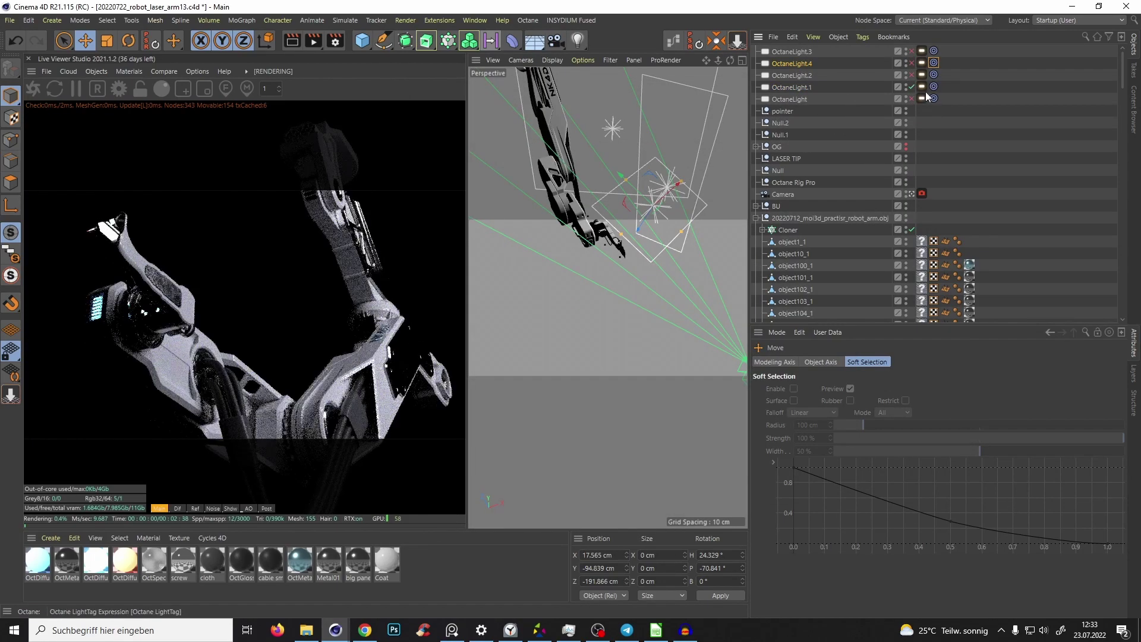
{"action": "left_click", "coordinate": [921, 86]}
{"action": "left_click_drag", "start_coordinate": [1027, 390], "coordinate": [1029, 389]}
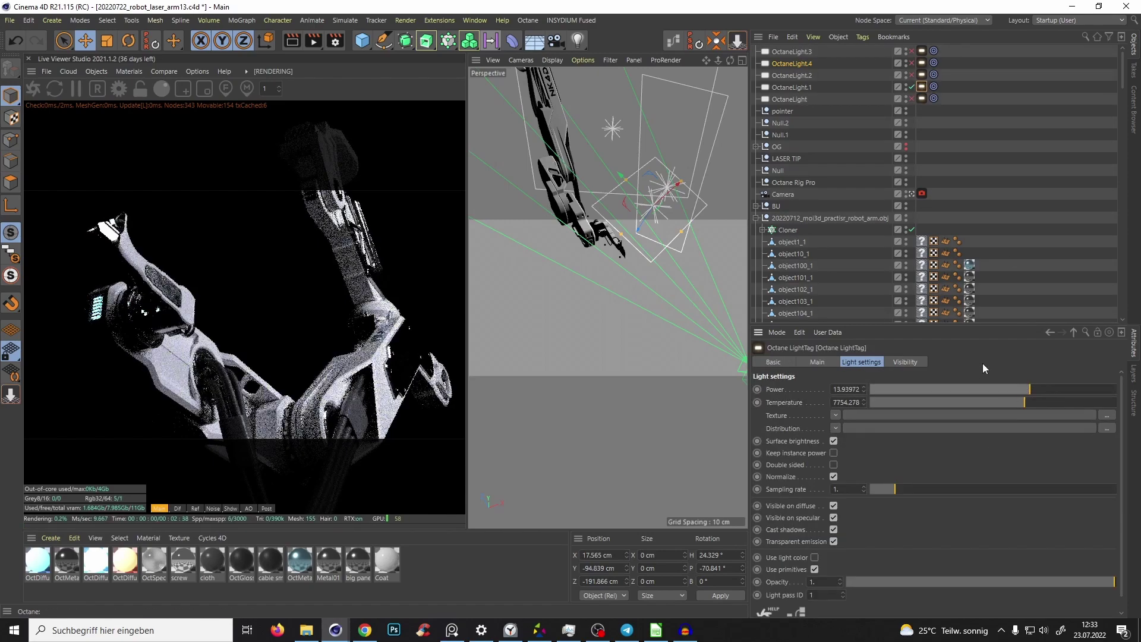
Step: Turn on OctaneLight, OctaneLight.2 and OctaneLight.4 alongside OctaneLight.1, and check the jobs in the render queue
{"action": "left_click_drag", "start_coordinate": [911, 63], "coordinate": [912, 99]}
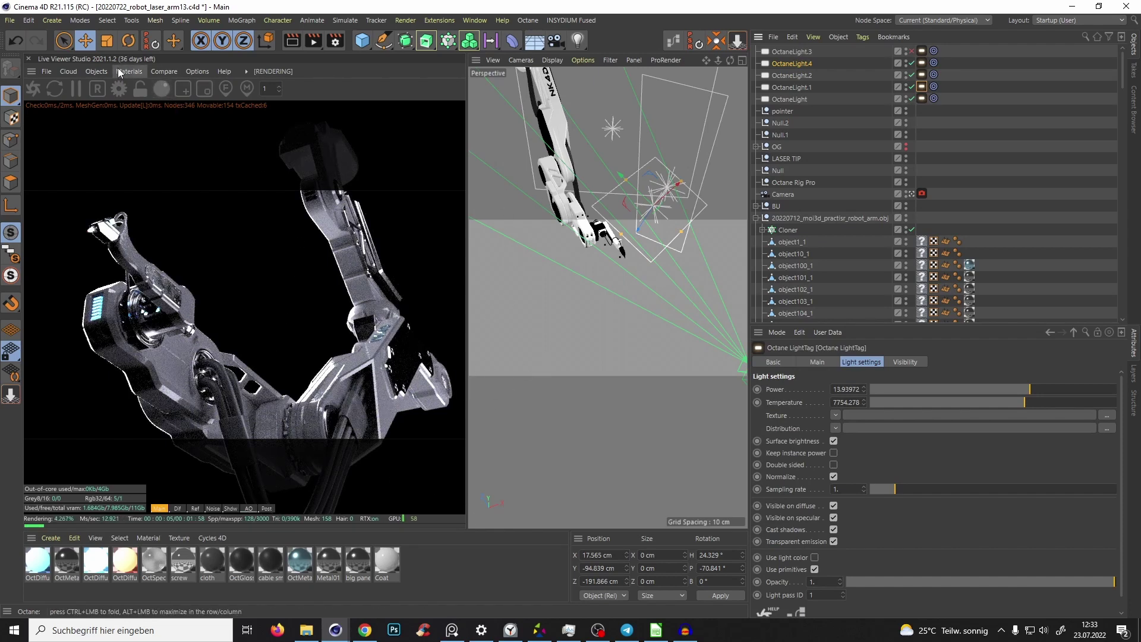
{"action": "left_click", "coordinate": [406, 21]}
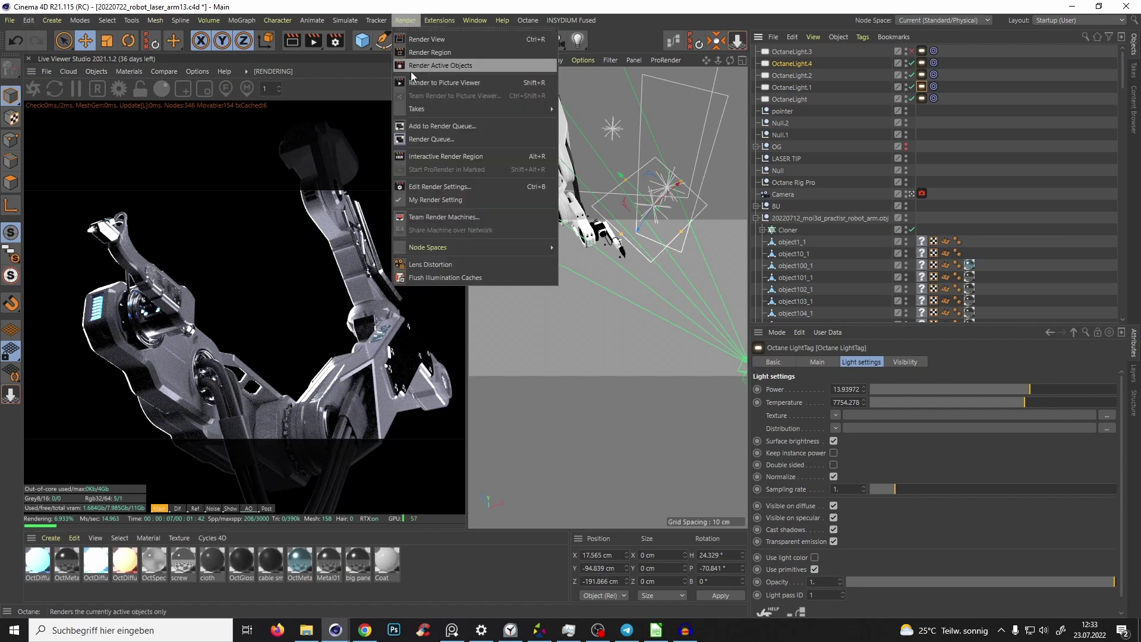
{"action": "left_click", "coordinate": [435, 140]}
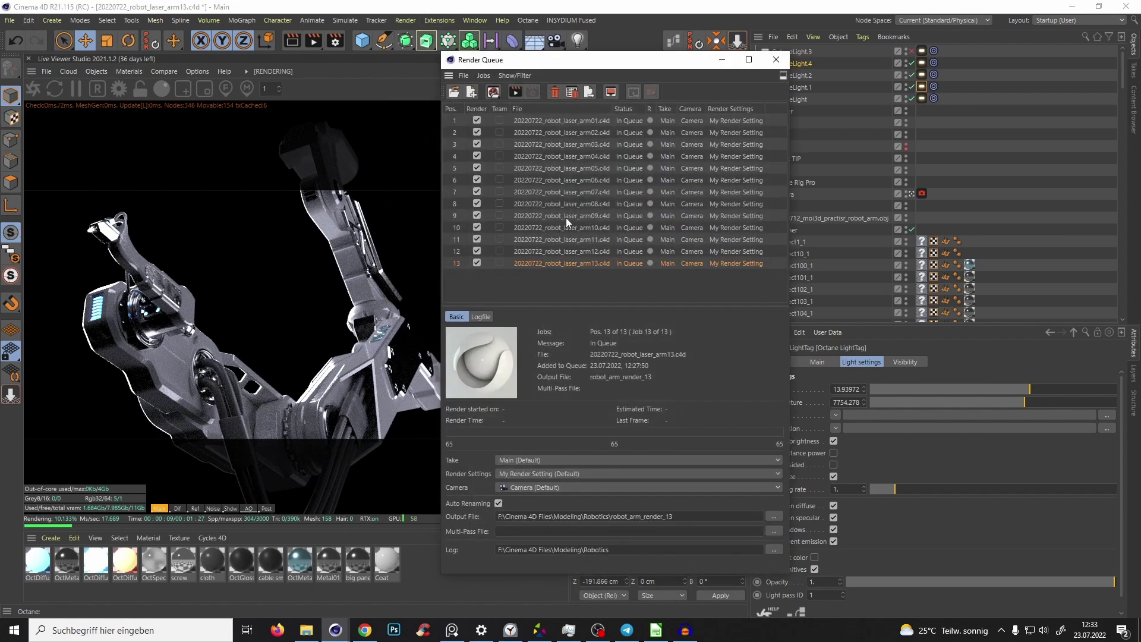
{"action": "left_click", "coordinate": [774, 59]}
Step: Save the project as a new file named 20220722_robot_laser_arm14.c4d
{"action": "left_click", "coordinate": [10, 21]}
{"action": "left_click", "coordinate": [40, 136]}
{"action": "key", "text": "BackSpace"}
{"action": "type", "text": "4"}
{"action": "key", "text": "Return"}
Step: Renumber the render output files to 14, setting the render pass file to robot_arm_14 and the regular image to robot_arm_render_14
{"action": "key", "text": "ctrl+b"}
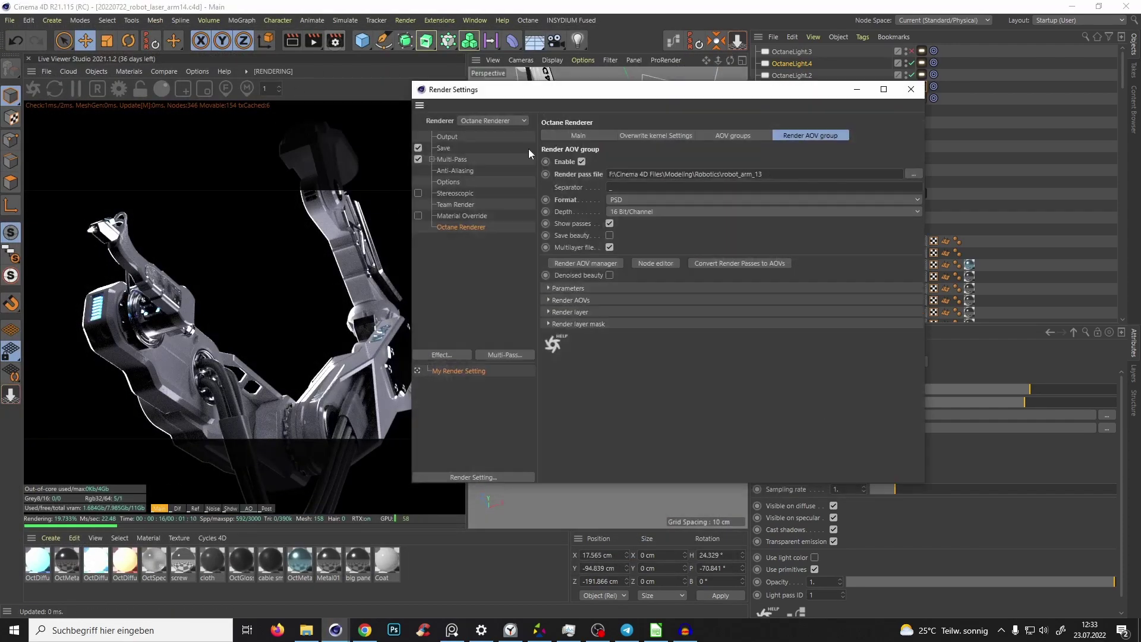
{"action": "key", "text": "BackSpace"}
{"action": "type", "text": "4"}
{"action": "left_click", "coordinate": [443, 148]}
{"action": "left_click", "coordinate": [444, 138]}
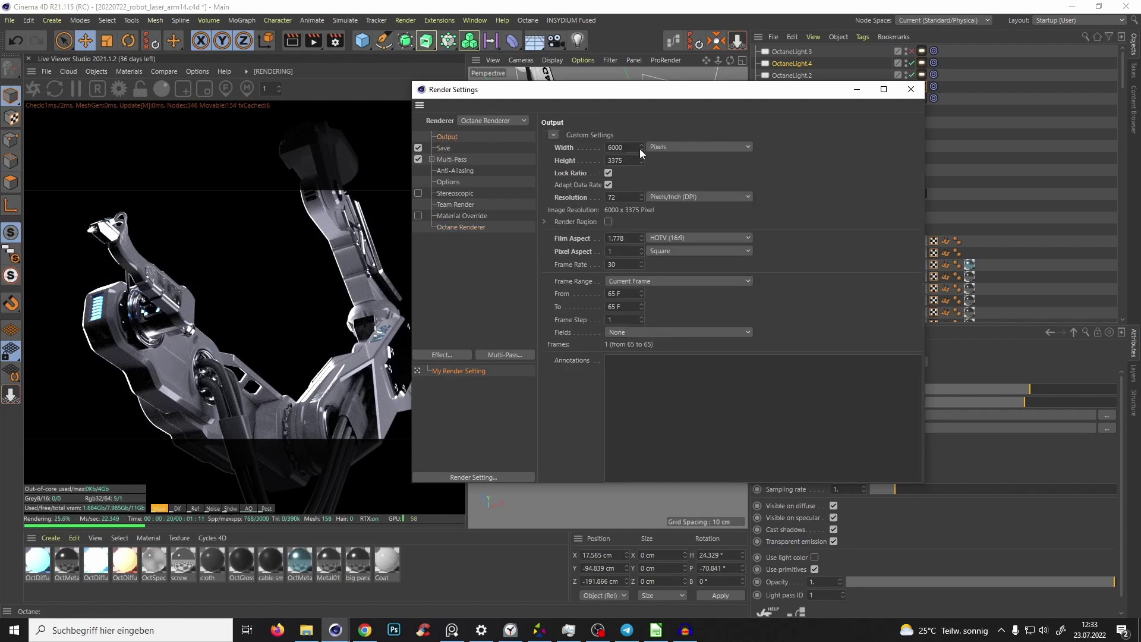
{"action": "left_click", "coordinate": [445, 148]}
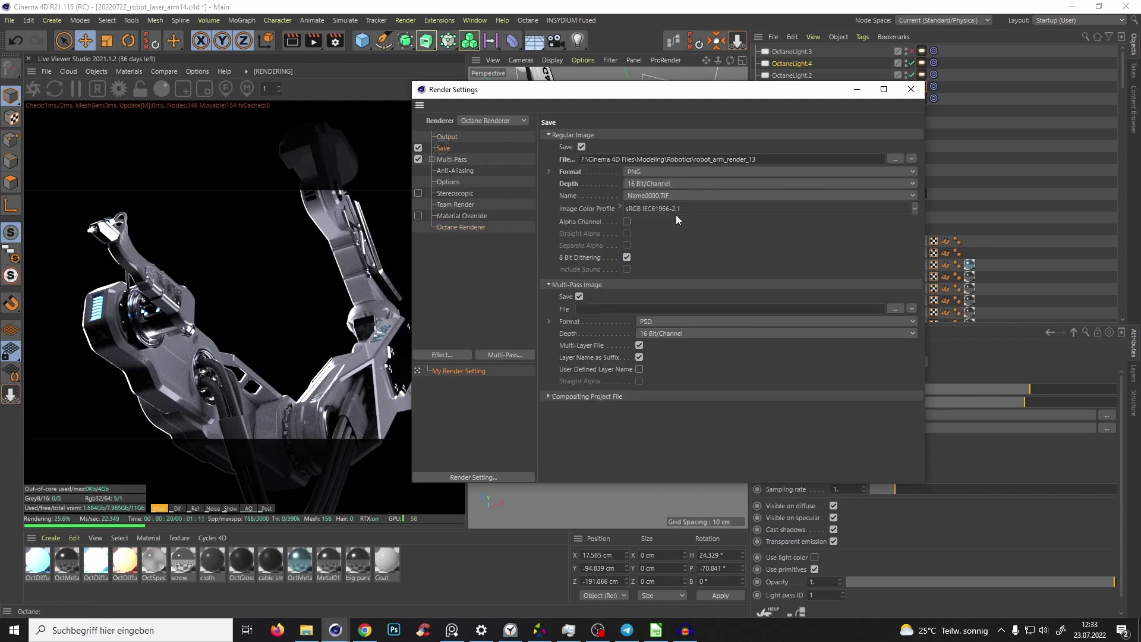
{"action": "left_click", "coordinate": [762, 165]}
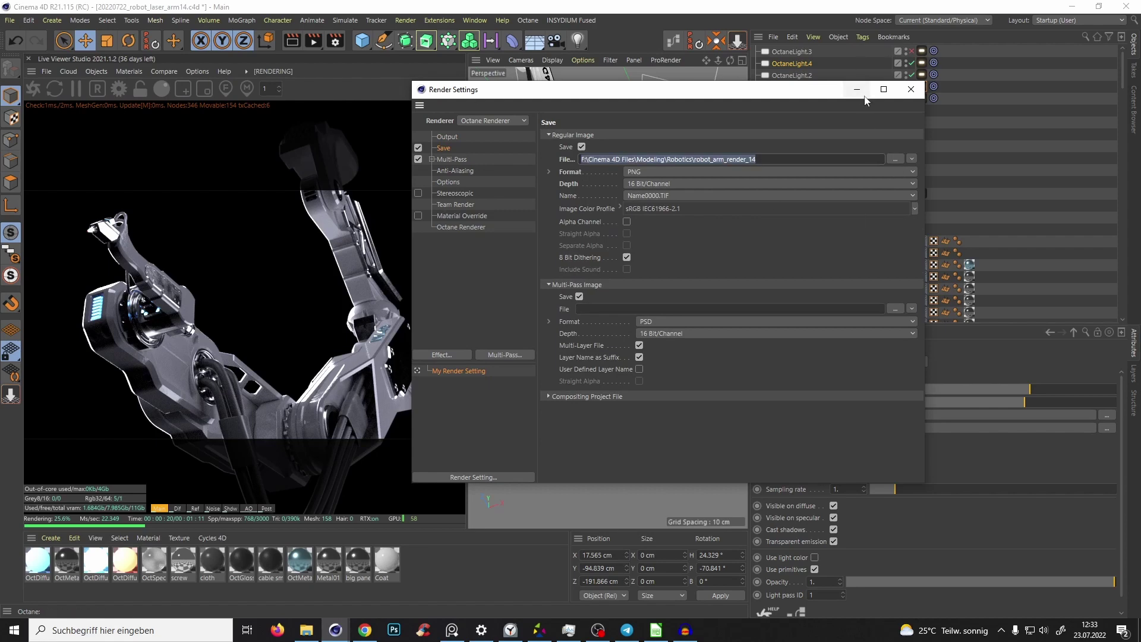
{"action": "left_click", "coordinate": [910, 89]}
Step: Add the saved arm14 project to the render queue and close the queue
{"action": "left_click", "coordinate": [405, 21]}
{"action": "left_click", "coordinate": [432, 127]}
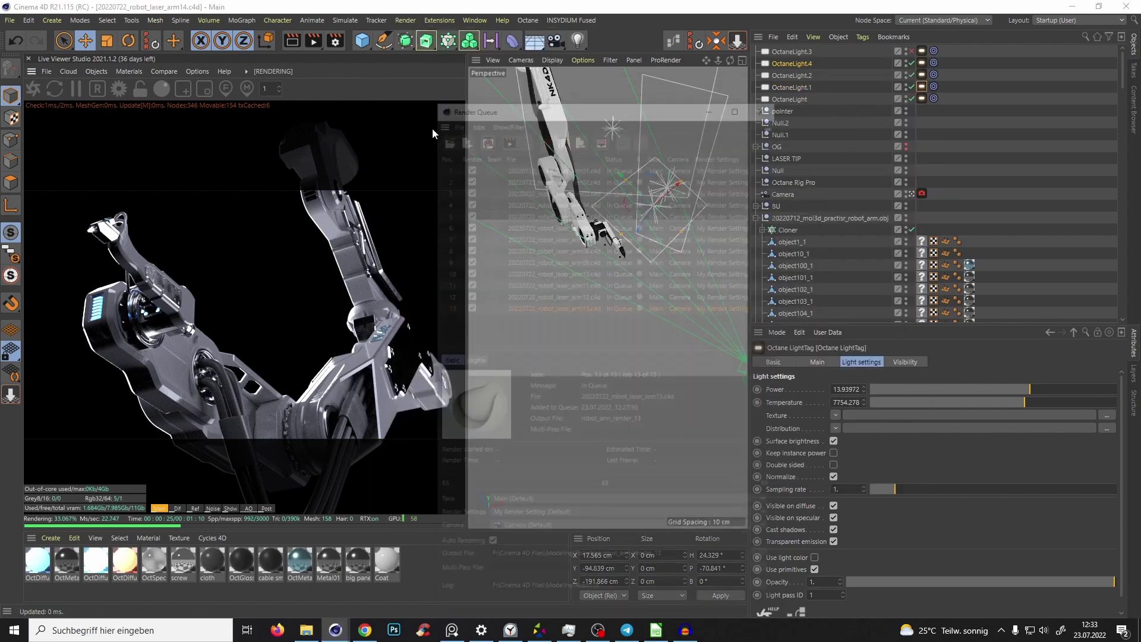
{"action": "left_click", "coordinate": [712, 104]}
Step: Orbit the camera around to the side of the arm and leave OctaneLight.1 to OctaneLight.4 on with OctaneLight off
{"action": "left_click_drag", "start_coordinate": [916, 88], "coordinate": [911, 51]}
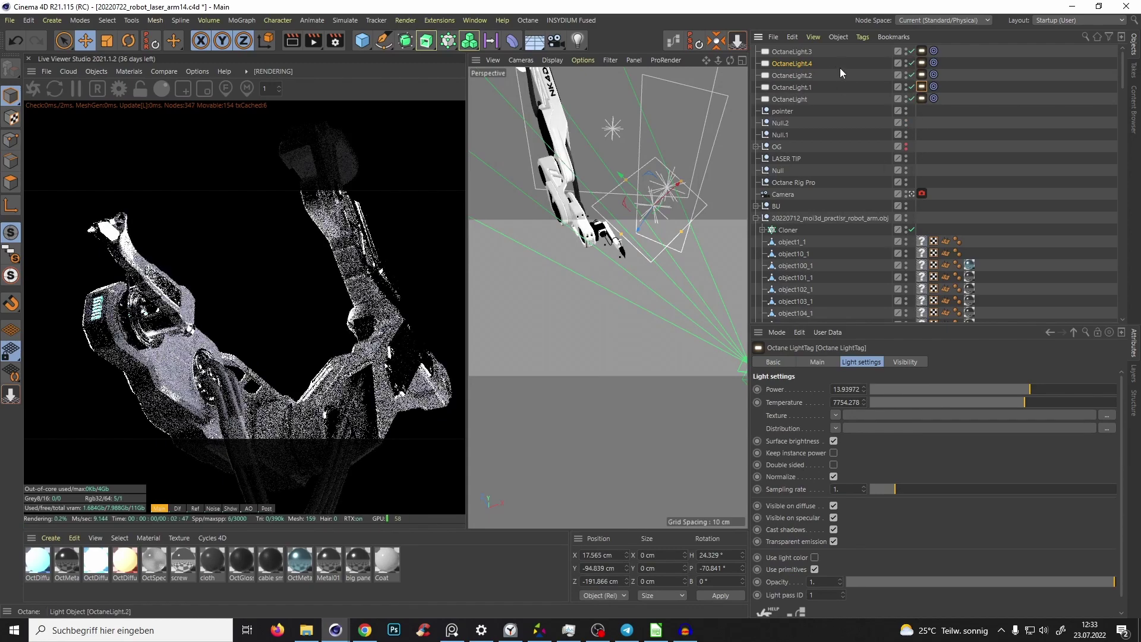
{"action": "key", "text": "F1"}
{"action": "left_click_drag", "start_coordinate": [583, 321], "coordinate": [701, 315], "text": "alt"}
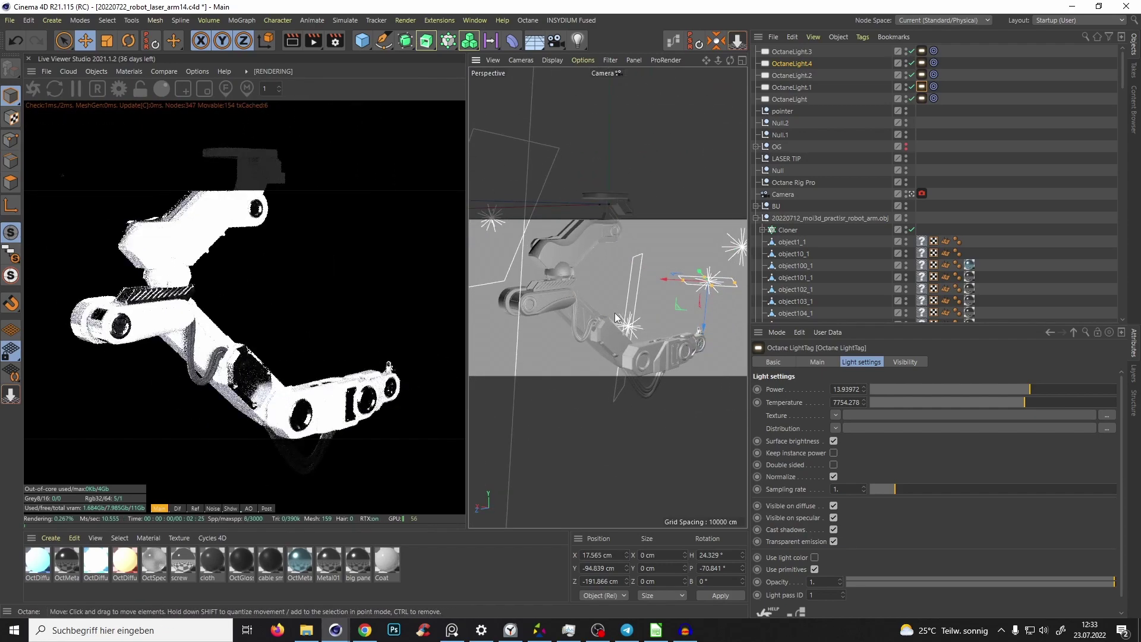
{"action": "left_click", "coordinate": [911, 75]}
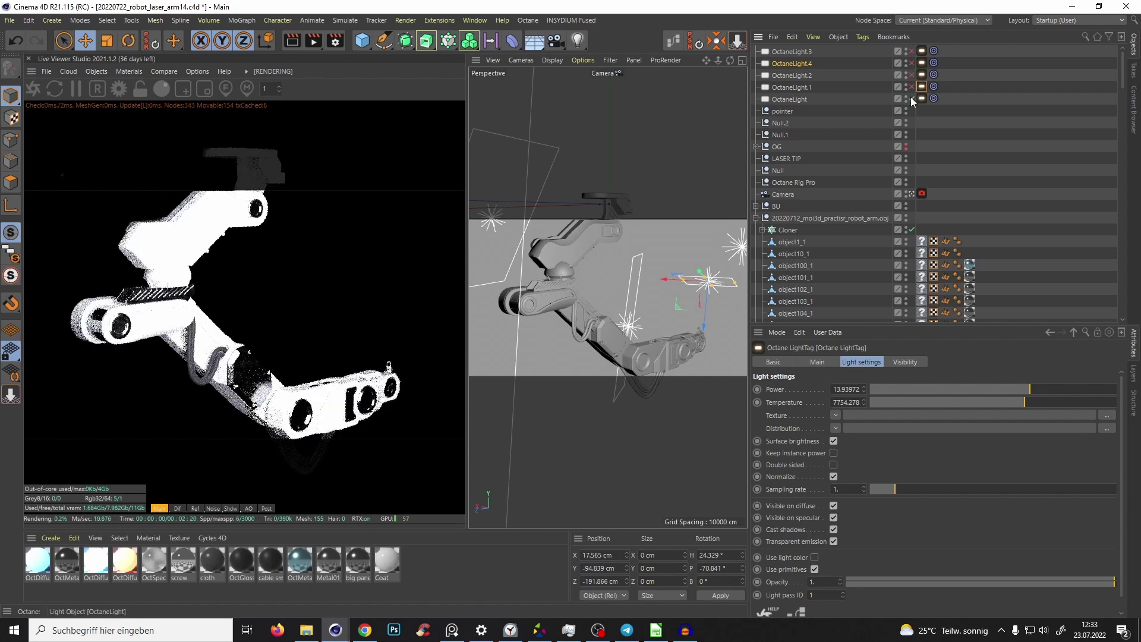
{"action": "left_click", "coordinate": [911, 87]}
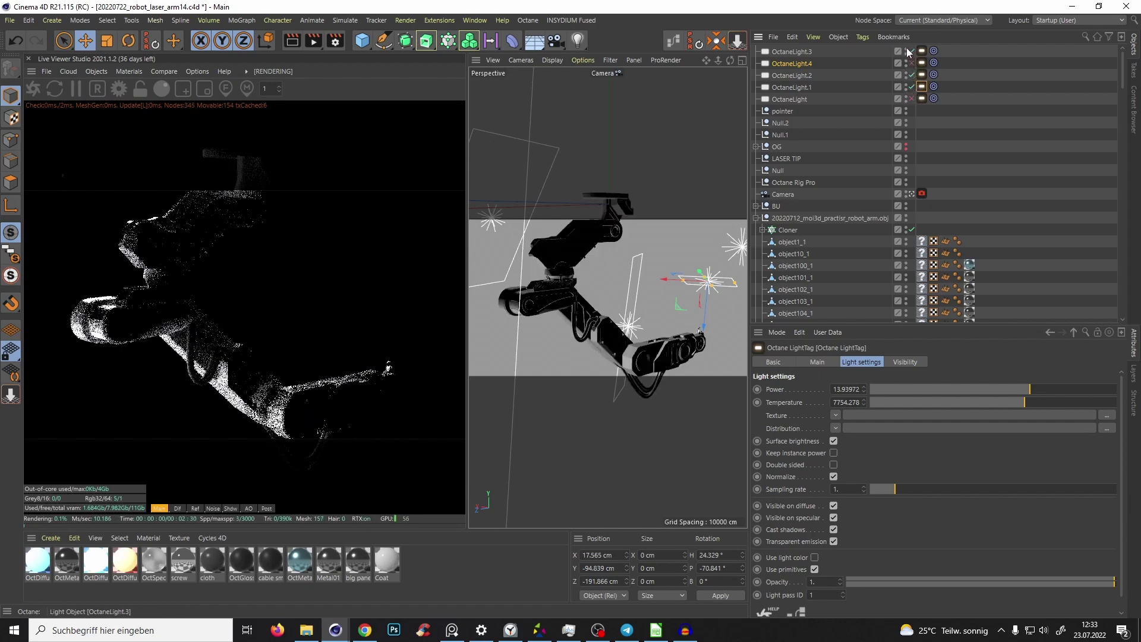
{"action": "left_click", "coordinate": [911, 51]}
Step: Reframe the camera close on the arm's central joint and cables, and shift OctaneLight.4 to about X 16, Y -101, Z -190 cm
{"action": "left_click_drag", "start_coordinate": [537, 242], "coordinate": [625, 350], "text": "alt"}
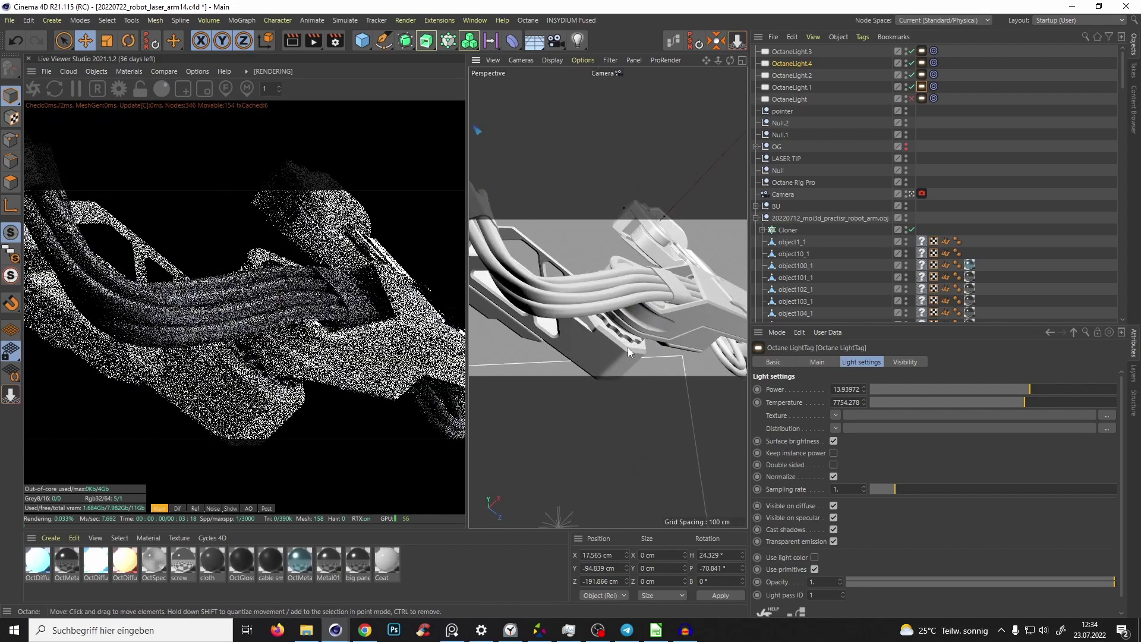
{"action": "left_click_drag", "start_coordinate": [671, 319], "coordinate": [565, 303], "text": "alt"}
{"action": "middle_click_drag", "start_coordinate": [566, 306], "coordinate": [560, 306], "text": "alt"}
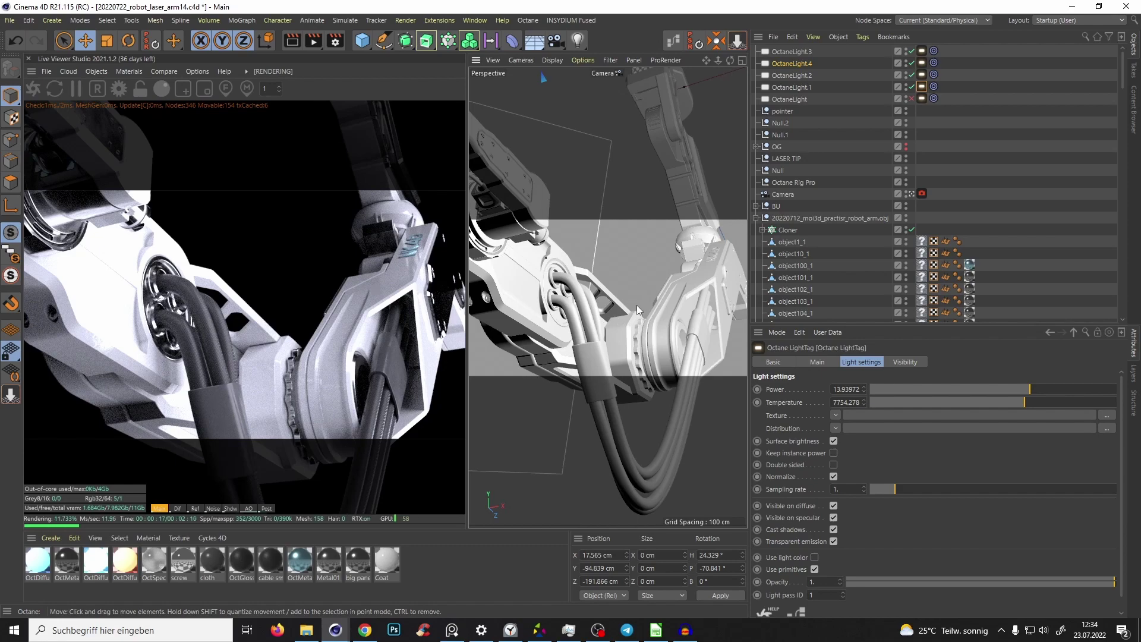
{"action": "left_click_drag", "start_coordinate": [629, 302], "coordinate": [620, 297], "text": "alt"}
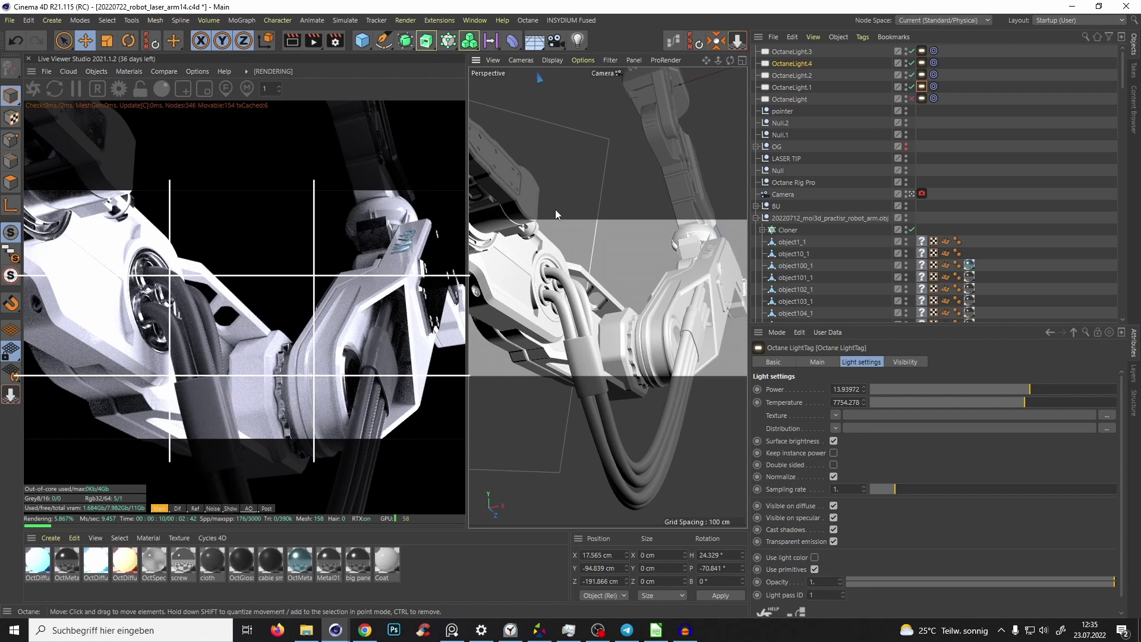
{"action": "left_click_drag", "start_coordinate": [647, 221], "coordinate": [685, 334]}
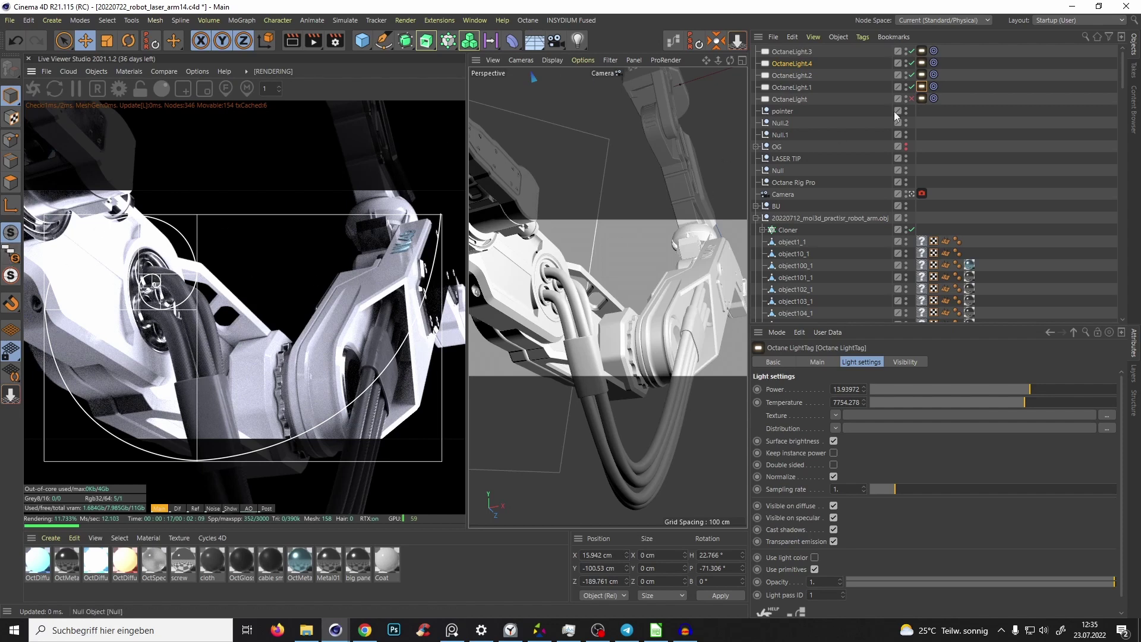
Step: Switch off every light except OctaneLight and select it to judge its effect on the close-up
{"action": "left_click_drag", "start_coordinate": [911, 51], "coordinate": [908, 102]}
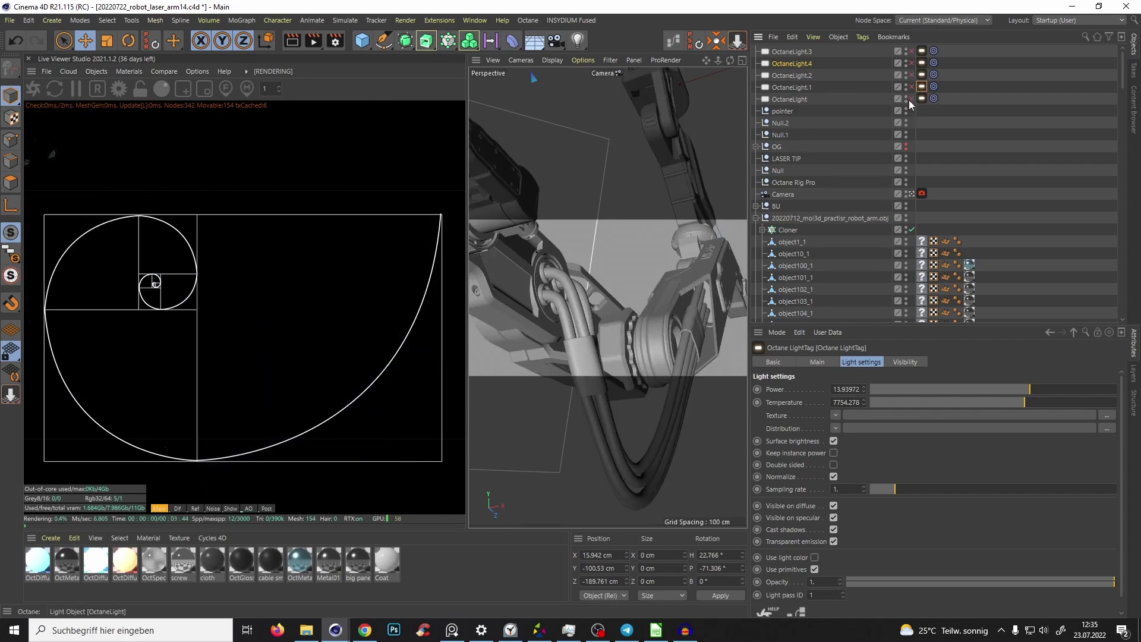
{"action": "left_click", "coordinate": [911, 99]}
{"action": "left_click", "coordinate": [826, 100]}
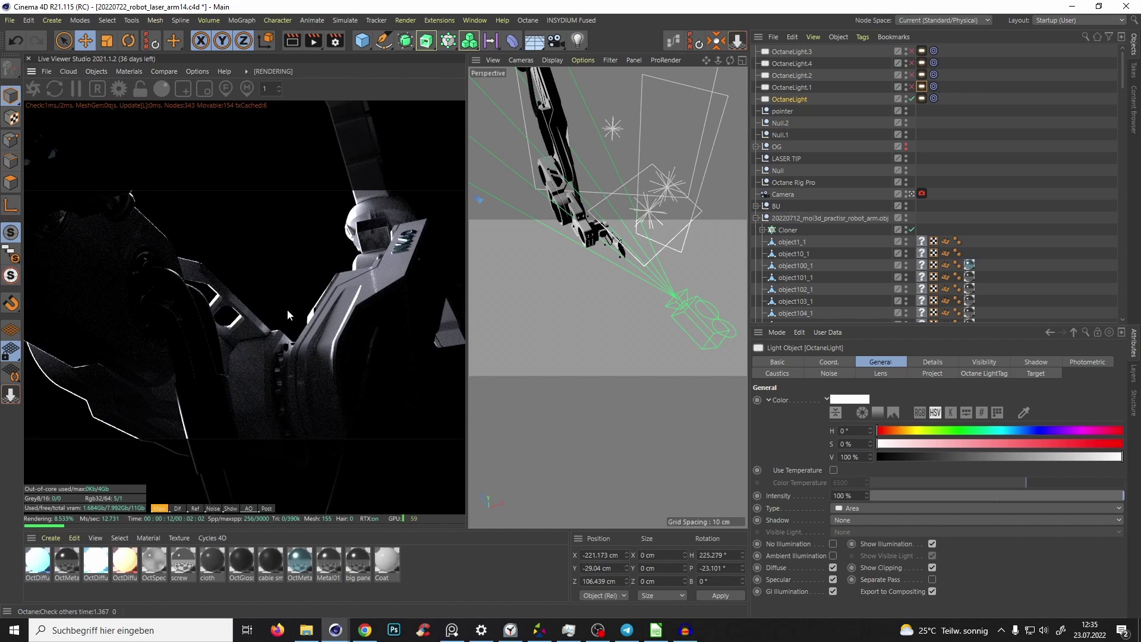
Step: Leave only OctaneLight.1 active and move it across to the other side of the arm, to about X -324, Y -242, Z -233 cm
{"action": "left_click", "coordinate": [912, 98]}
{"action": "left_click", "coordinate": [912, 87]}
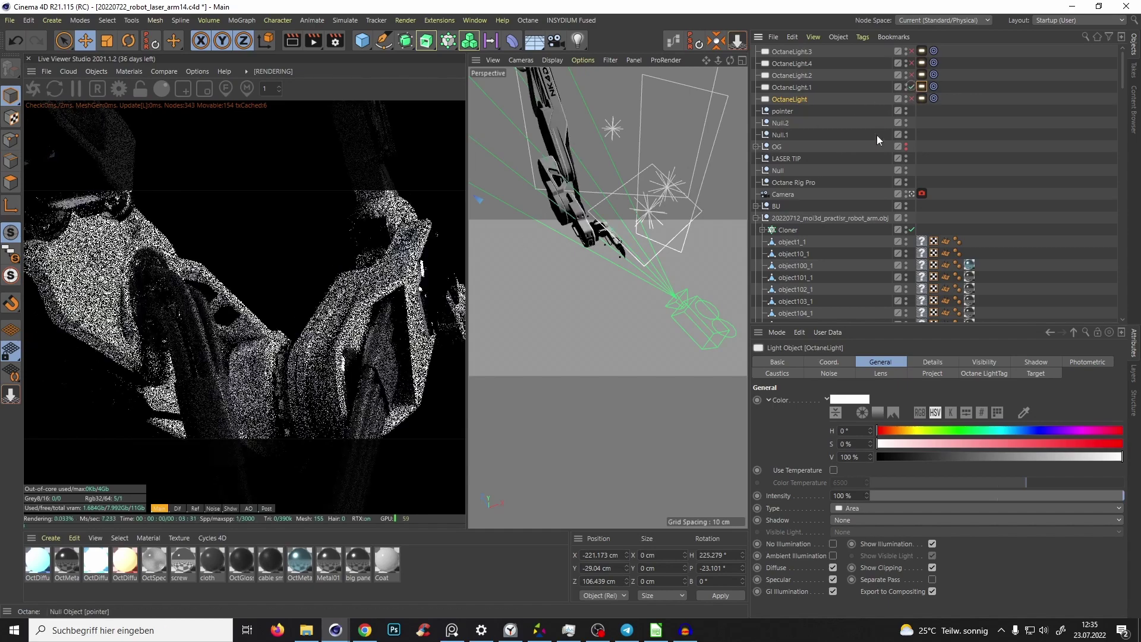
{"action": "left_click", "coordinate": [791, 88]}
{"action": "scroll", "coordinate": [577, 196], "scroll_direction": "down", "scroll_amount": 6}
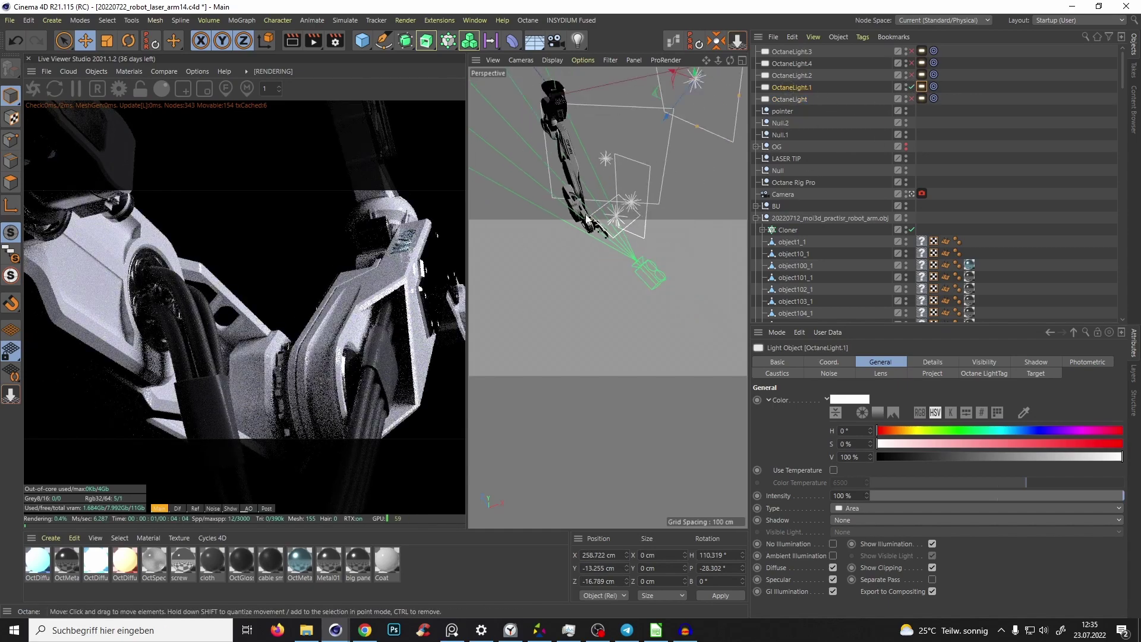
{"action": "left_click_drag", "start_coordinate": [610, 204], "coordinate": [470, 272]}
{"action": "middle_click_drag", "start_coordinate": [486, 276], "coordinate": [522, 259], "text": "alt"}
{"action": "left_click_drag", "start_coordinate": [522, 260], "coordinate": [580, 237]}
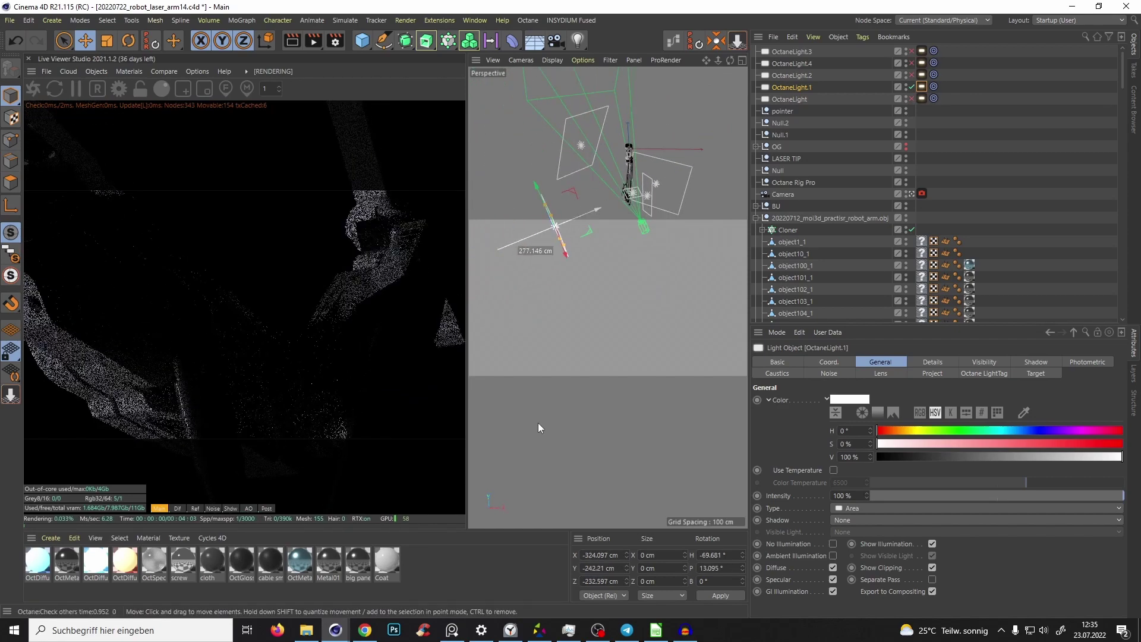
Step: Check the recording in OBS, return to Cinema 4D and move OctaneLight.1 above the arm, to about X -58, Y 218, Z -134 cm
{"action": "left_click", "coordinate": [596, 631]}
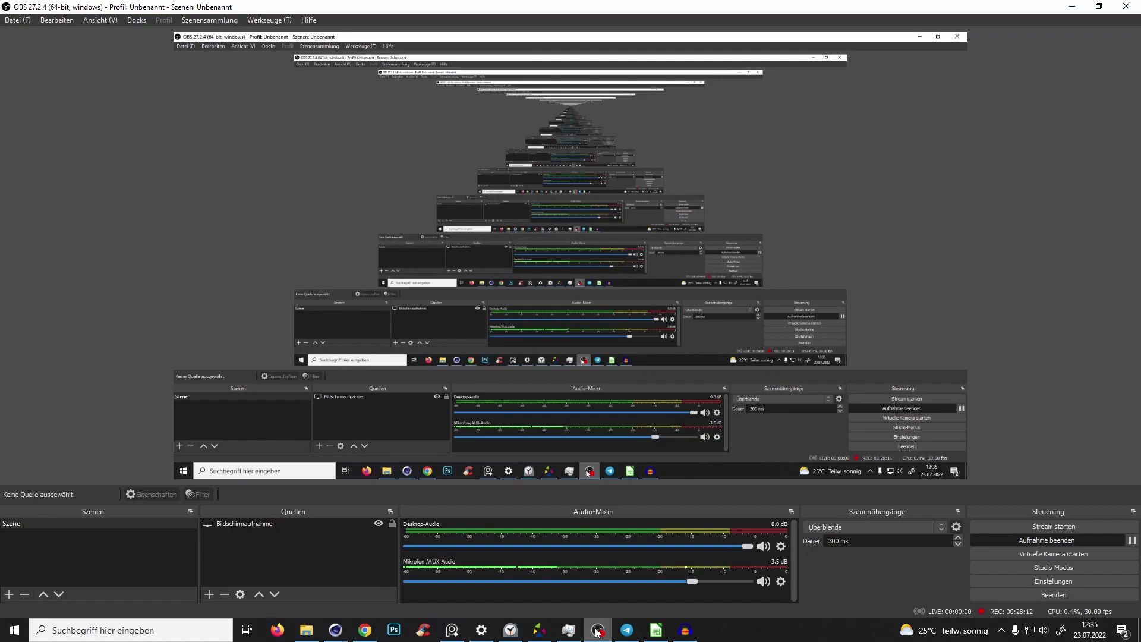
{"action": "left_click", "coordinate": [596, 631]}
{"action": "left_click_drag", "start_coordinate": [572, 221], "coordinate": [563, 180]}
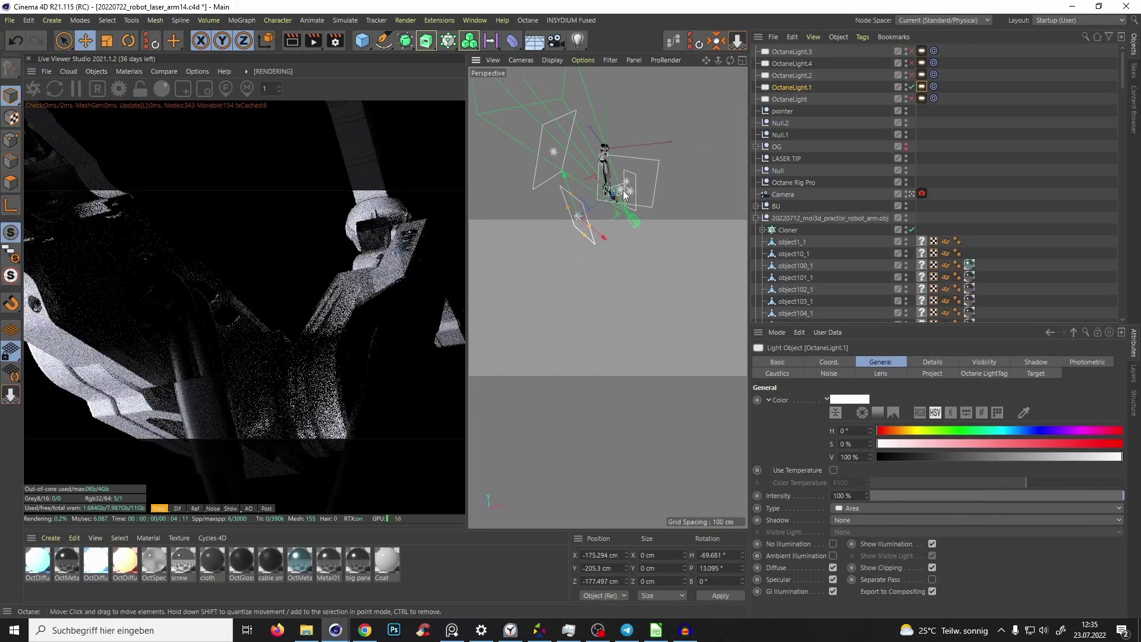
{"action": "left_click_drag", "start_coordinate": [614, 91], "coordinate": [653, 149]}
Step: Check the target object of OctaneLight.1 and locate the LASER TIP null on the arm
{"action": "left_click", "coordinate": [932, 87]}
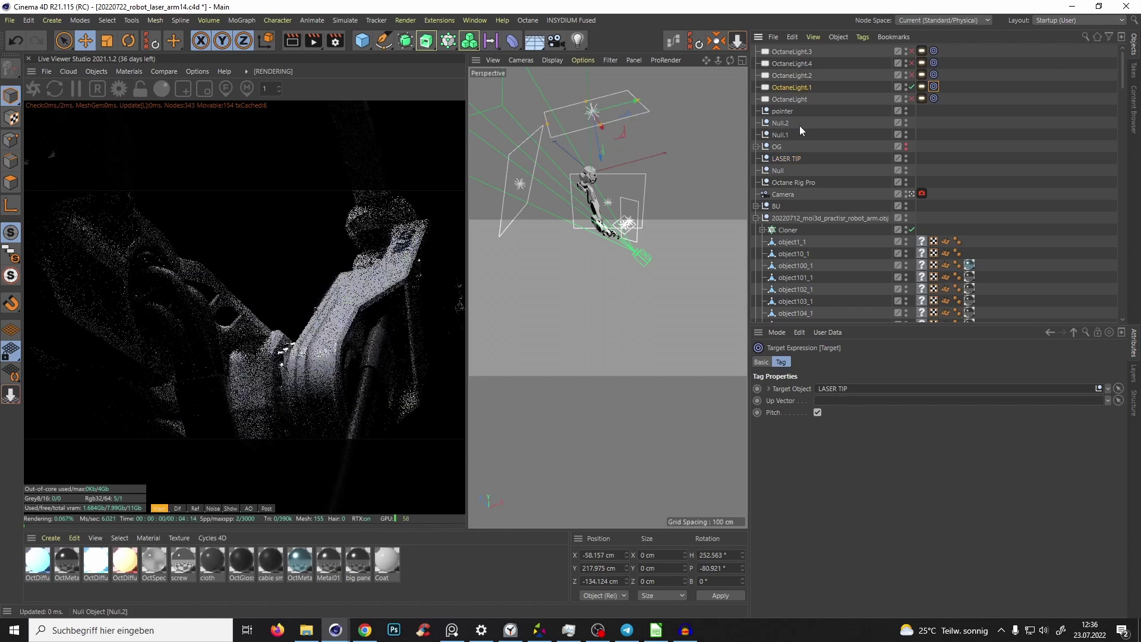
{"action": "left_click", "coordinate": [786, 158]}
{"action": "left_click_drag", "start_coordinate": [541, 247], "coordinate": [550, 280], "text": "alt"}
{"action": "right_click_drag", "start_coordinate": [550, 279], "coordinate": [579, 262], "text": "alt"}
{"action": "left_click_drag", "start_coordinate": [579, 263], "coordinate": [657, 259], "text": "alt"}
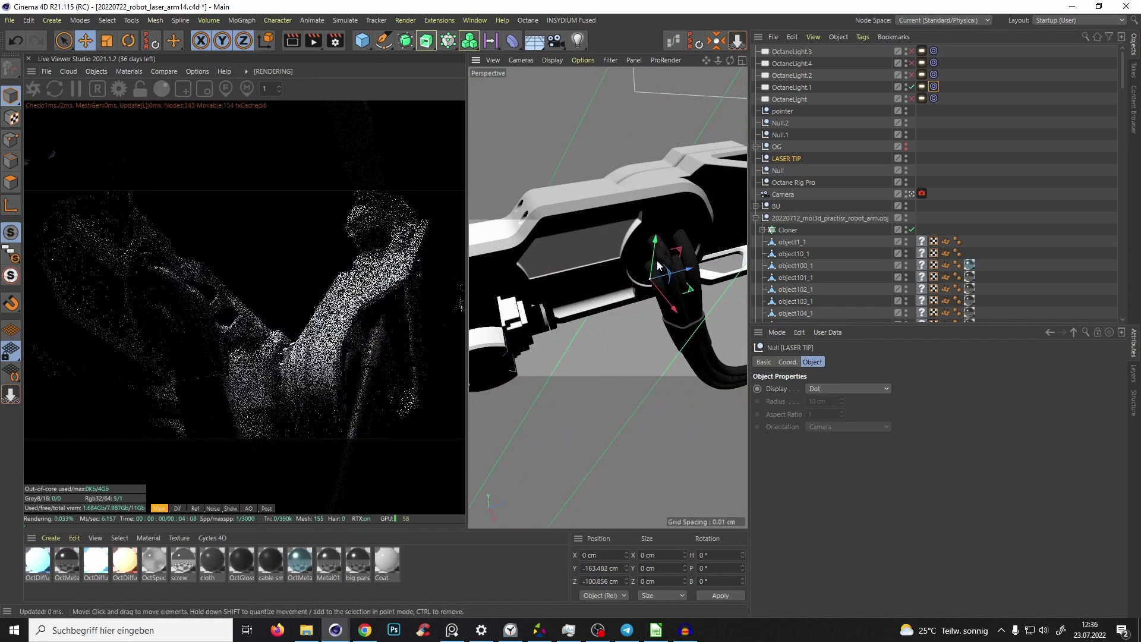
Step: Frame OctaneLight.1 in the viewport and scale the light down
{"action": "left_click", "coordinate": [790, 88]}
{"action": "key", "text": "o"}
{"action": "left_click_drag", "start_coordinate": [647, 123], "coordinate": [651, 208]}
{"action": "key", "text": "t"}
{"action": "left_click_drag", "start_coordinate": [621, 332], "coordinate": [564, 332]}
Step: Bring OctaneLight.1 close to the arm, to about X 12, Y -134, Z -94 cm
{"action": "scroll", "coordinate": [675, 217], "scroll_direction": "up", "scroll_amount": 5}
{"action": "middle_click_drag", "start_coordinate": [659, 209], "coordinate": [665, 251], "text": "alt"}
{"action": "key", "text": "e"}
{"action": "left_click_drag", "start_coordinate": [659, 167], "coordinate": [704, 221]}
{"action": "scroll", "coordinate": [637, 223], "scroll_direction": "up", "scroll_amount": 3}
{"action": "key", "text": "t"}
{"action": "left_click_drag", "start_coordinate": [669, 264], "coordinate": [661, 291], "text": "alt"}
{"action": "key", "text": "e"}
{"action": "left_click_drag", "start_coordinate": [713, 248], "coordinate": [675, 292]}
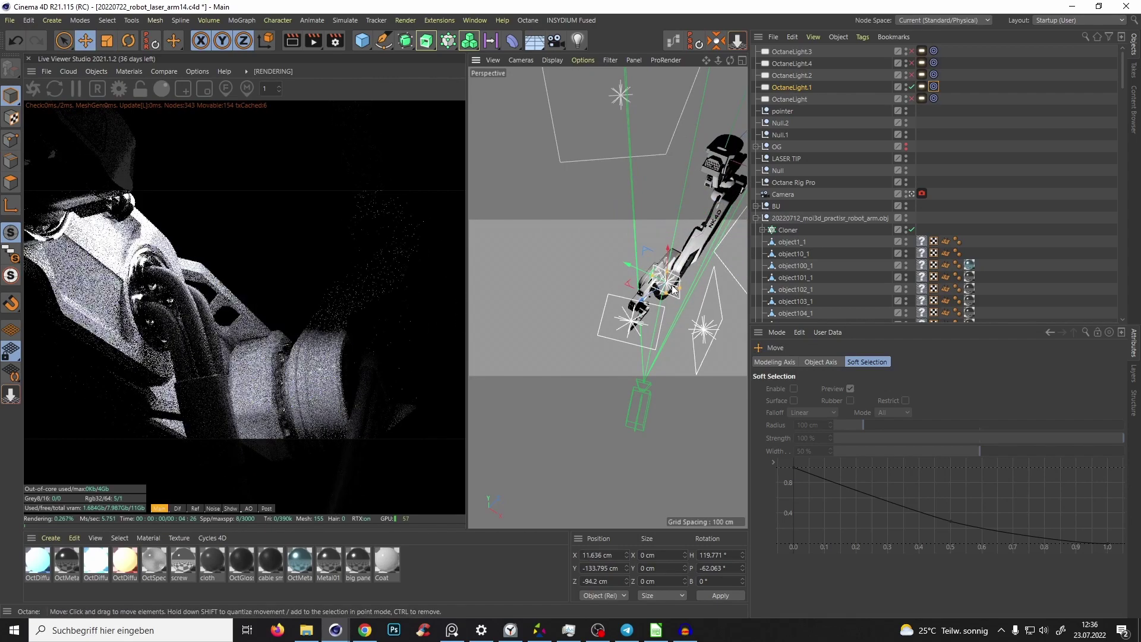
Step: Fine-tune OctaneLight.1 directly over the arm joint, to about X 0.5, Y -122, Z -100.5 cm
{"action": "scroll", "coordinate": [672, 283], "scroll_direction": "down", "scroll_amount": 4}
{"action": "scroll", "coordinate": [667, 259], "scroll_direction": "up", "scroll_amount": 6}
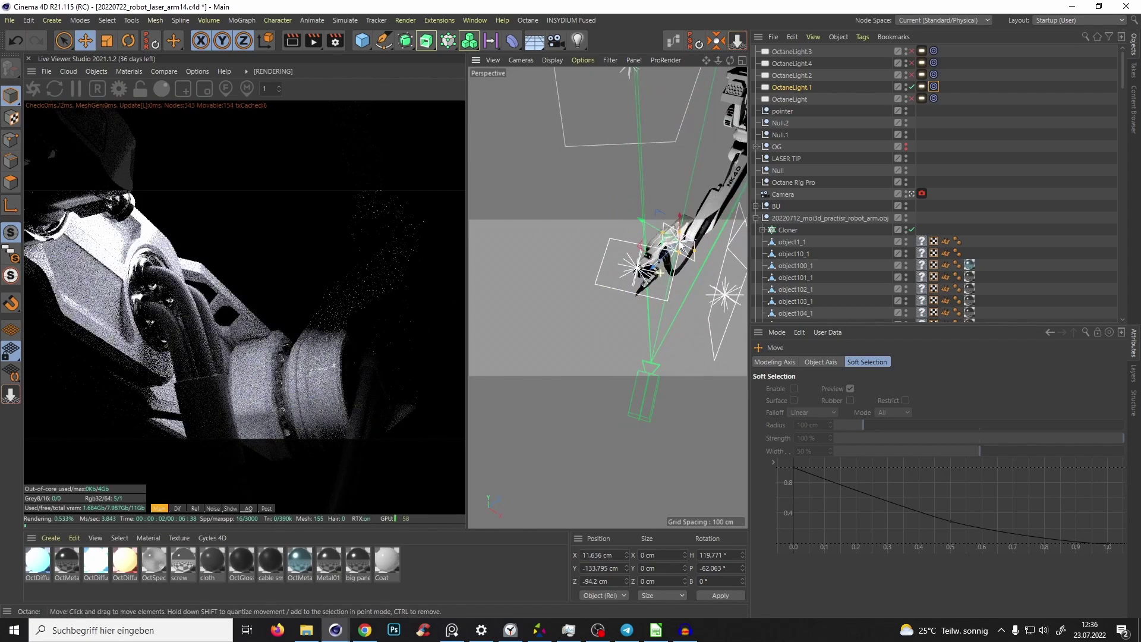
{"action": "left_click_drag", "start_coordinate": [641, 258], "coordinate": [618, 250]}
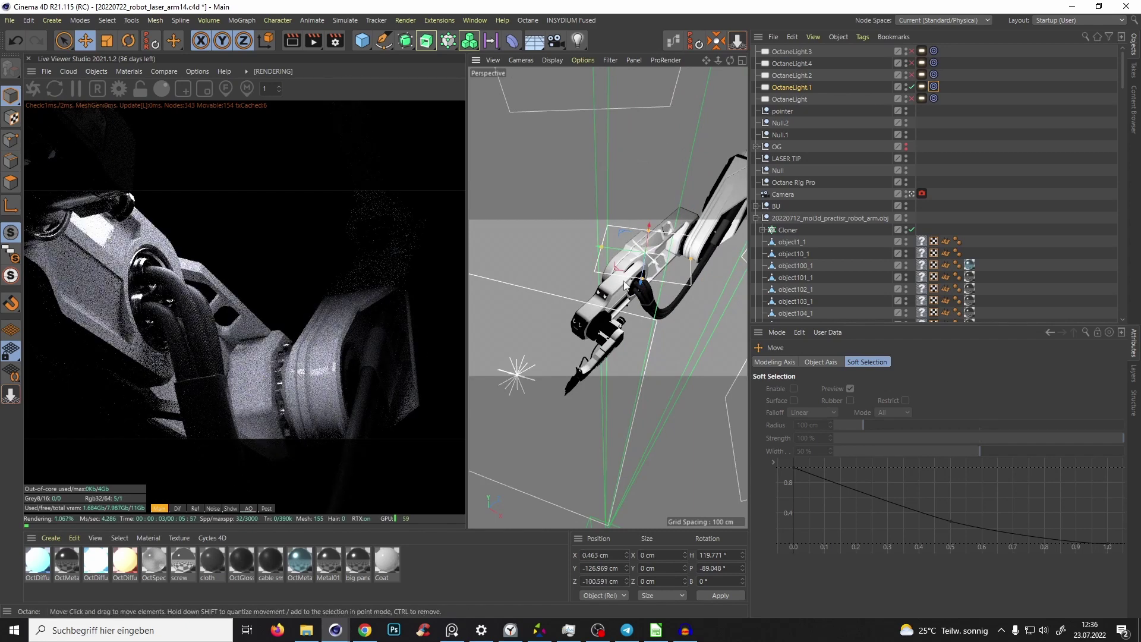
{"action": "left_click_drag", "start_coordinate": [643, 272], "coordinate": [630, 282]}
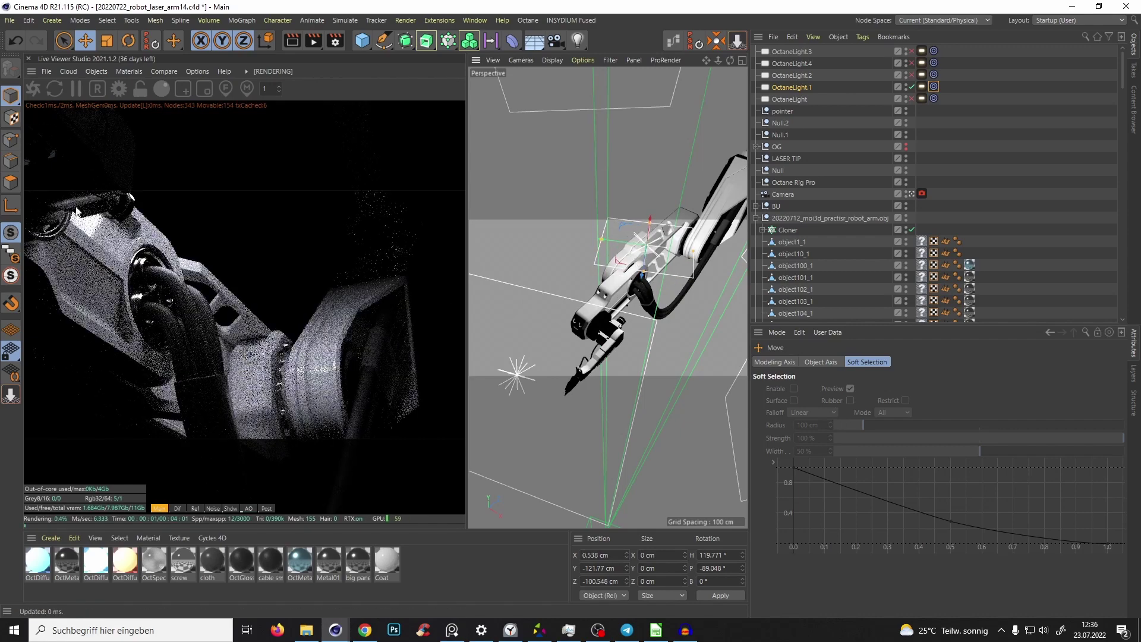
Step: Turn OctaneLight back on and set OctaneLight.1's light tag power to about 21.87
{"action": "left_click", "coordinate": [911, 99]}
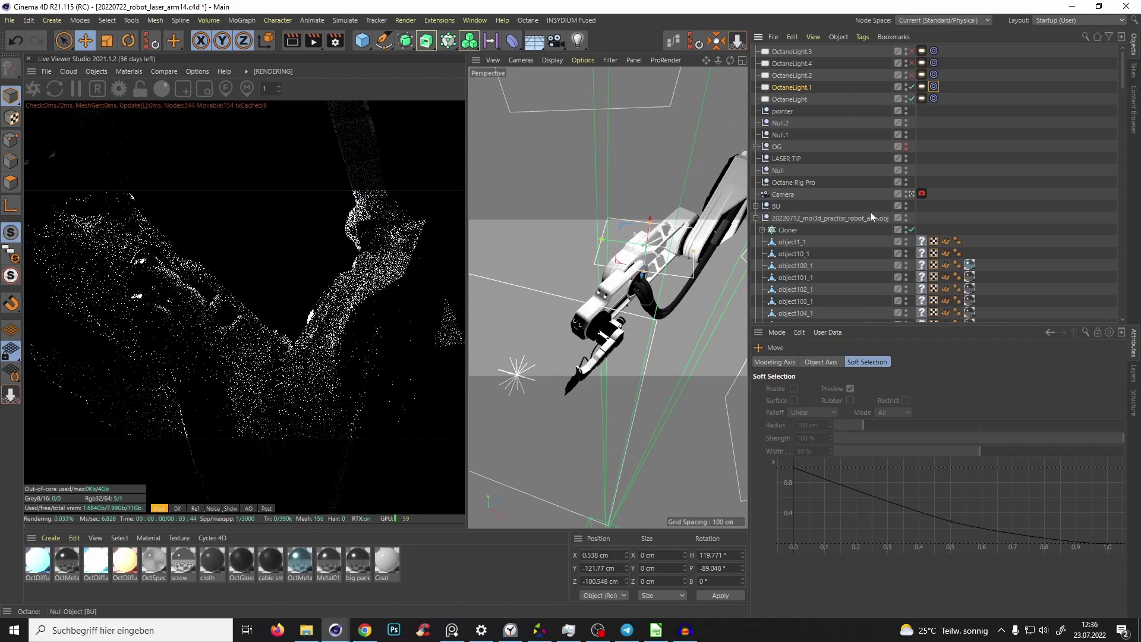
{"action": "left_click", "coordinate": [921, 86]}
{"action": "left_click_drag", "start_coordinate": [1032, 392], "coordinate": [1035, 385]}
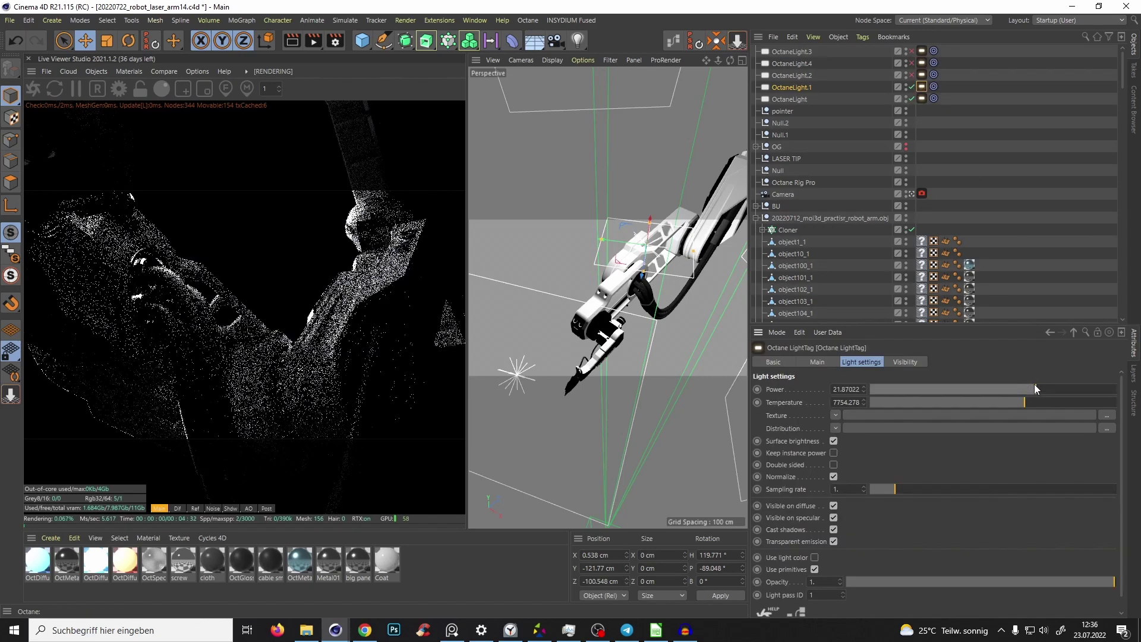
Step: Compare the render with OctaneLight.1 switched on and off beside OctaneLight to judge its contribution
{"action": "scroll", "coordinate": [612, 270], "scroll_direction": "down", "scroll_amount": 6}
{"action": "left_click_drag", "start_coordinate": [613, 271], "coordinate": [696, 219], "text": "alt"}
{"action": "left_click", "coordinate": [800, 100]}
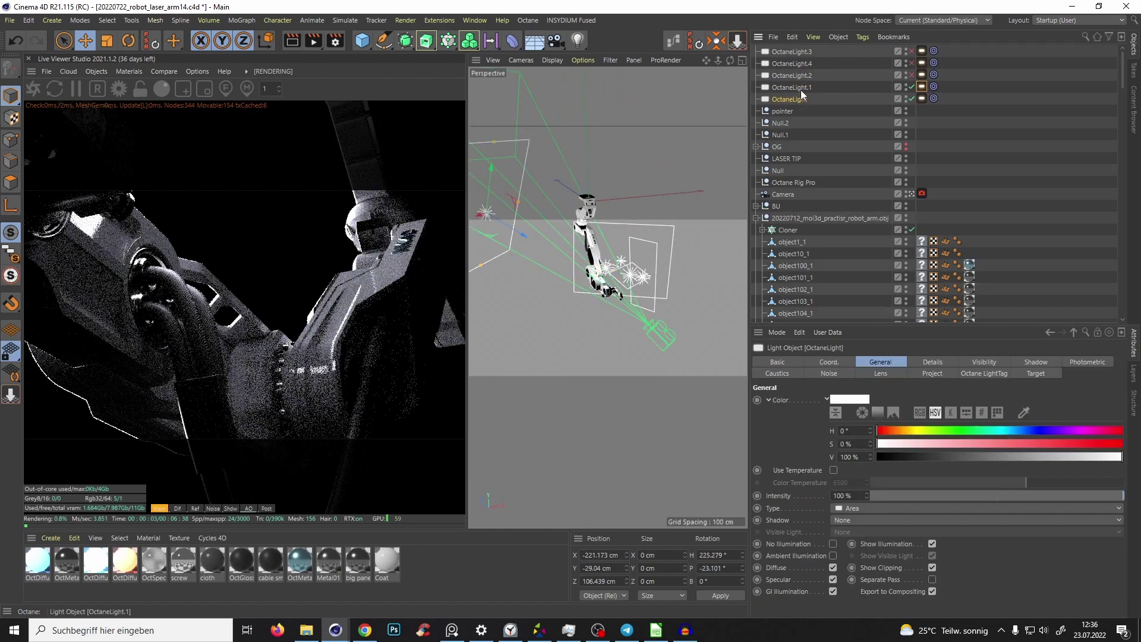
{"action": "left_click", "coordinate": [797, 87]}
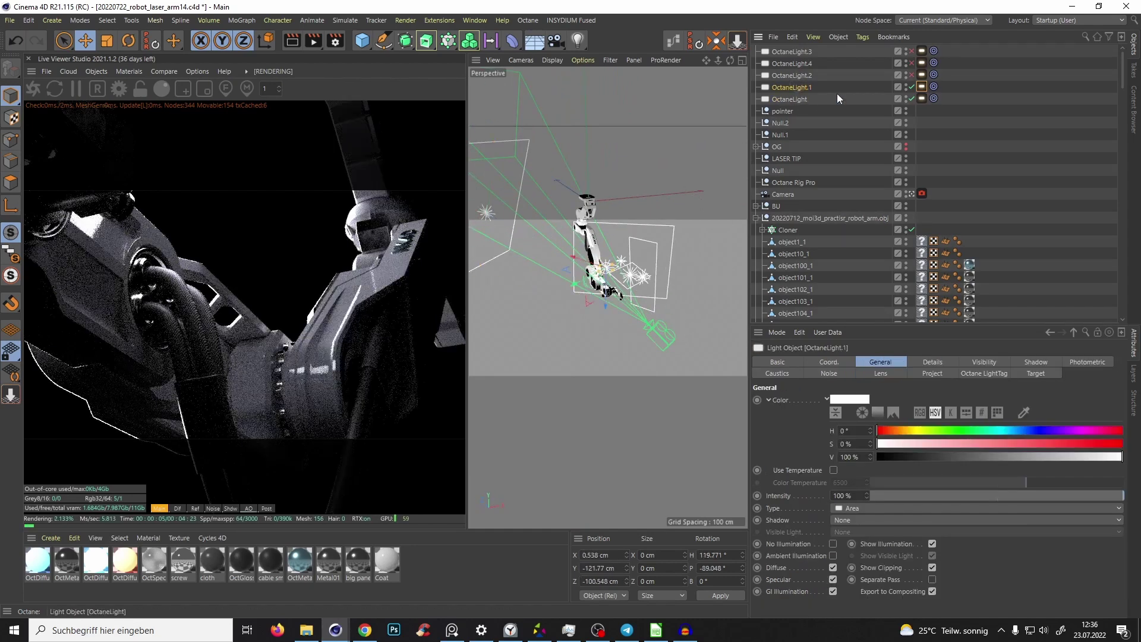
{"action": "left_click", "coordinate": [912, 86]}
{"action": "left_click", "coordinate": [911, 87]}
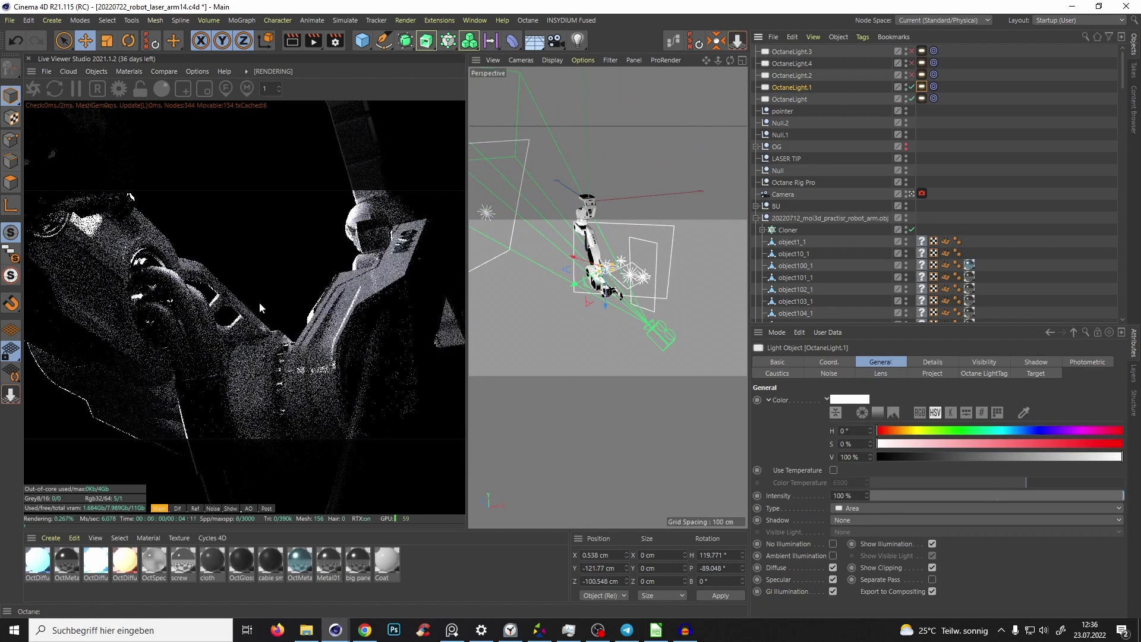
{"action": "left_click", "coordinate": [912, 87]}
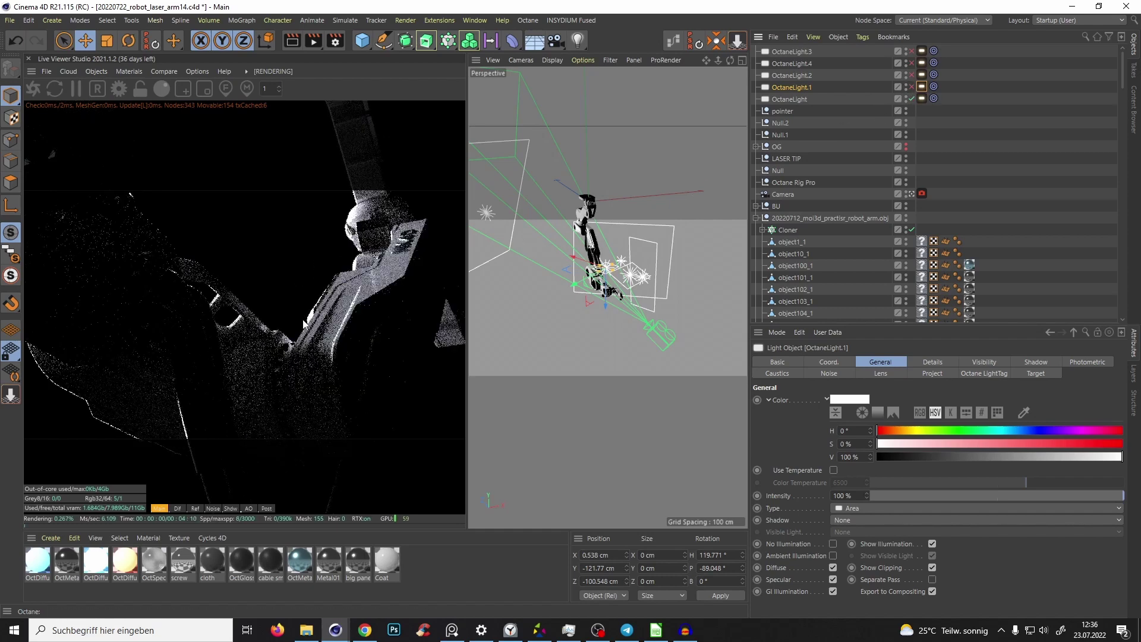
Step: Lower OctaneLight's light tag power to about 17.46 and switch OctaneLight.1 back on beside it
{"action": "left_click", "coordinate": [922, 98]}
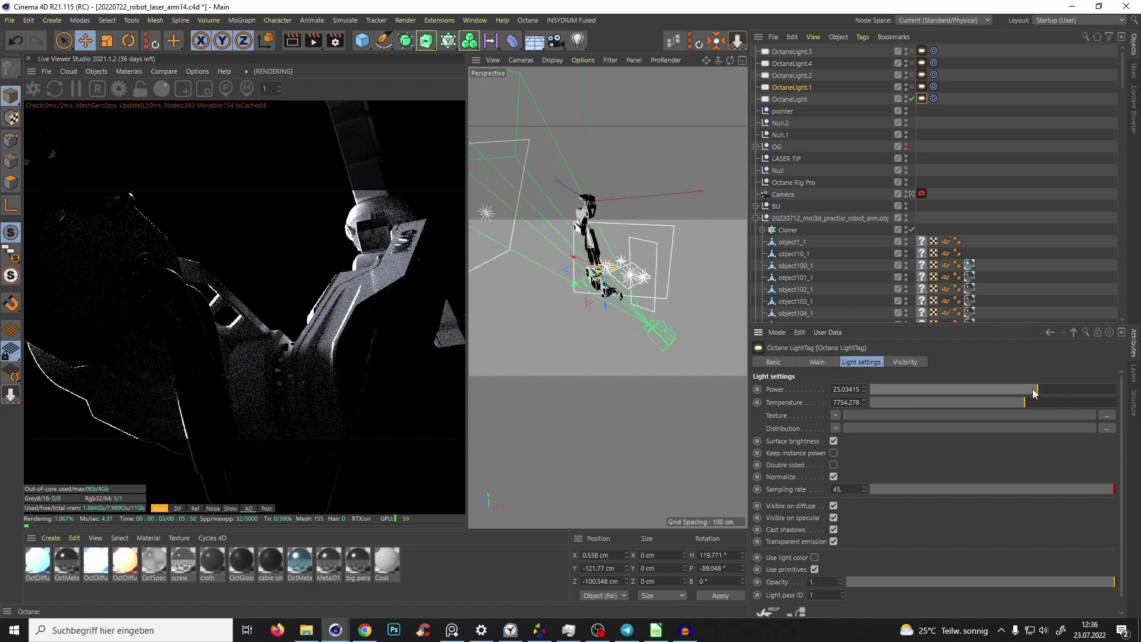
{"action": "left_click_drag", "start_coordinate": [1033, 392], "coordinate": [1028, 393]}
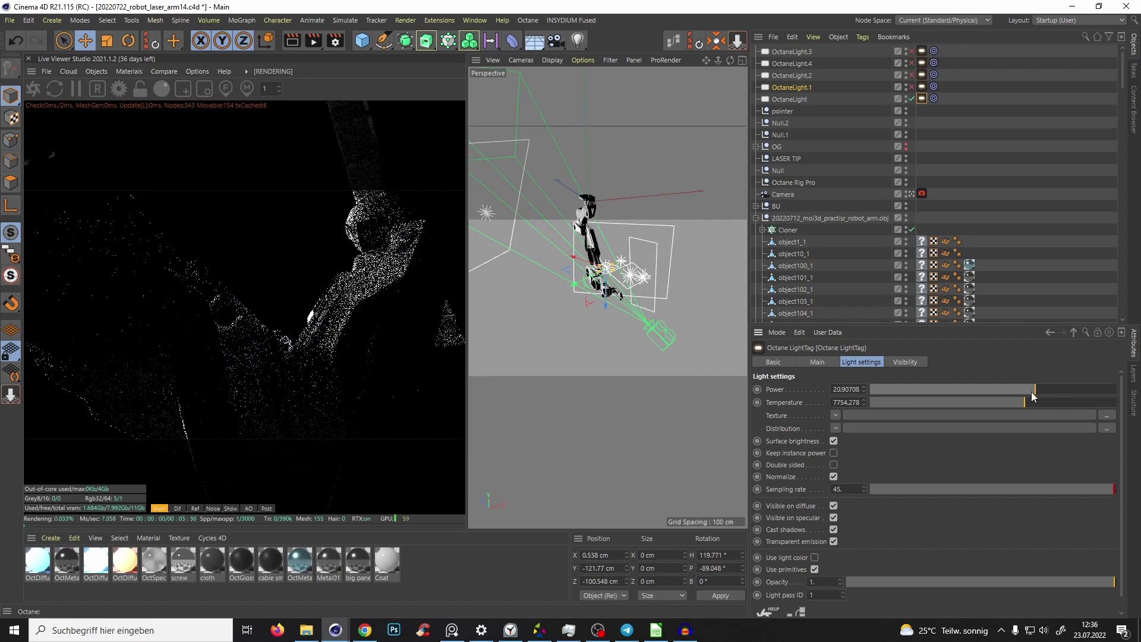
{"action": "left_click", "coordinate": [910, 98]}
{"action": "left_click", "coordinate": [911, 86]}
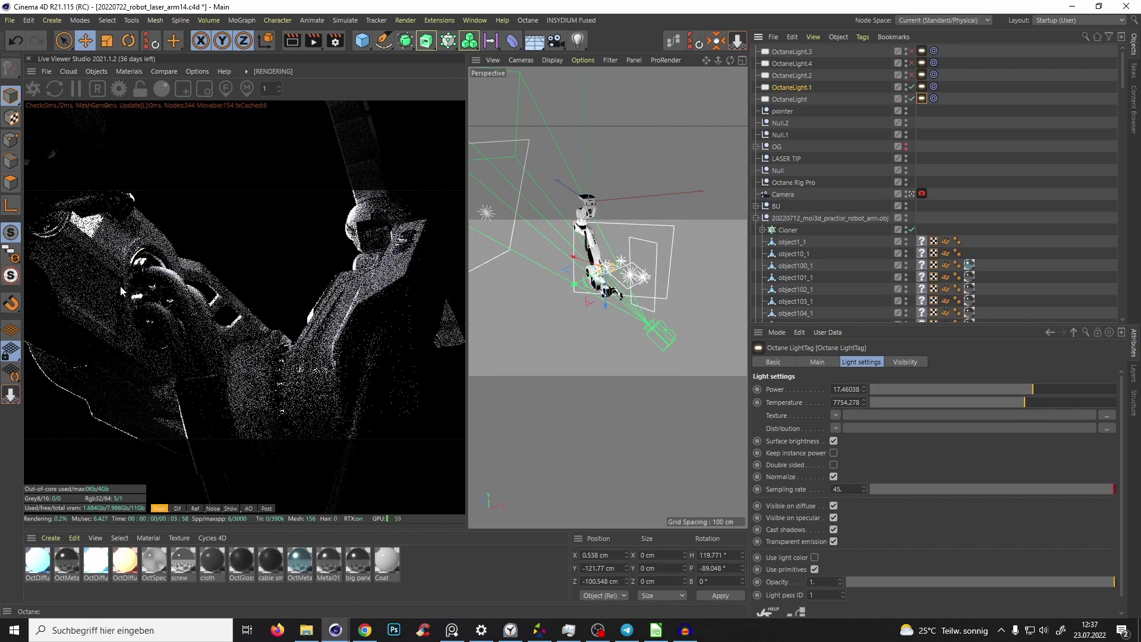
Step: Set OctaneLight.1's light tag power to about 20.91 and compare the render with OctaneLight switched off and on
{"action": "left_click", "coordinate": [922, 86]}
{"action": "left_click", "coordinate": [1042, 389]}
{"action": "mouse_move", "coordinate": [1043, 390]}
{"action": "left_mouse_down"}
{"action": "mouse_move", "coordinate": [1056, 388]}
{"action": "mouse_move", "coordinate": [1034, 390]}
{"action": "left_mouse_up"}
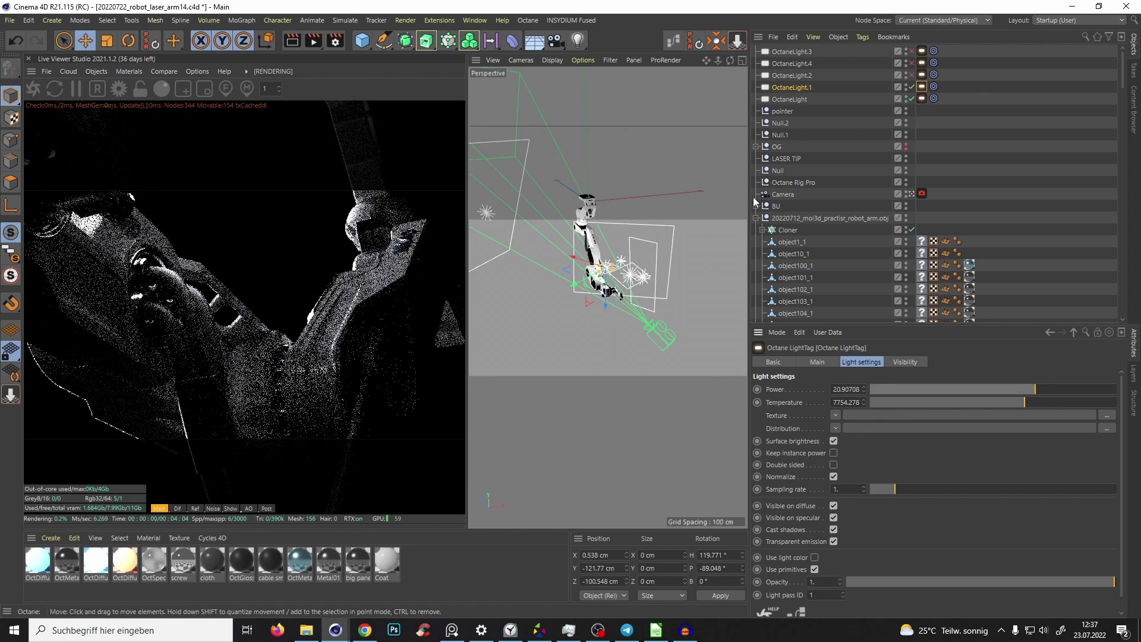
{"action": "left_click", "coordinate": [911, 98]}
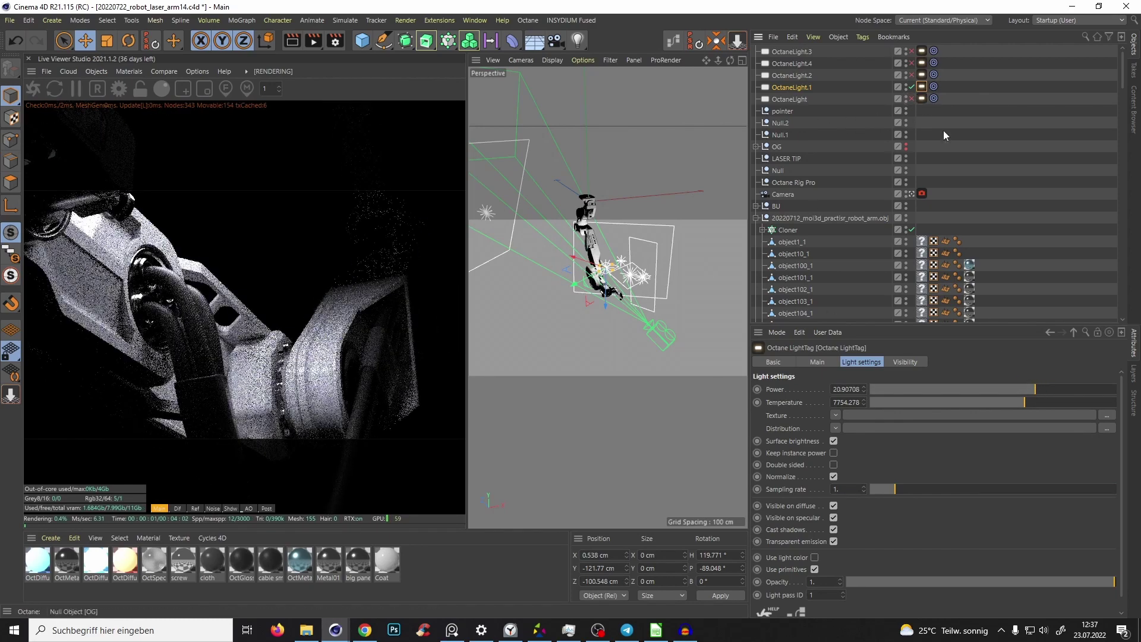
{"action": "left_click", "coordinate": [910, 98]}
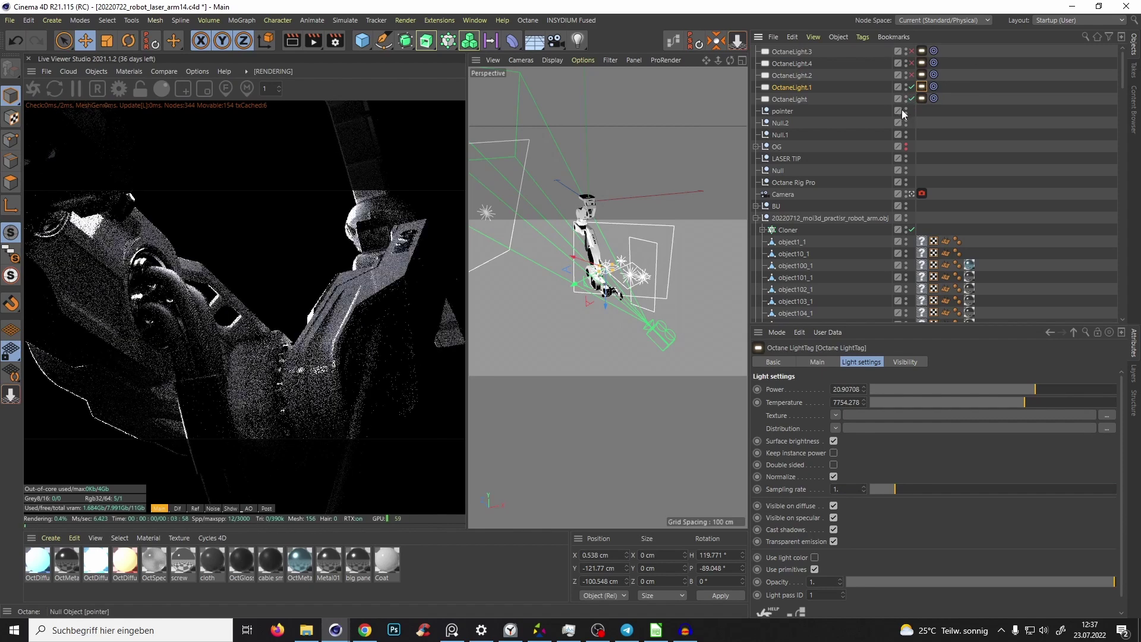
Step: Switch OctaneLight.1 off and OctaneLight.2 on, placing OctaneLight.2 beside the arm joint at about X 29, Y -129, Z -87 cm
{"action": "left_click_drag", "start_coordinate": [642, 196], "coordinate": [606, 208], "text": "alt"}
{"action": "left_click", "coordinate": [920, 99]}
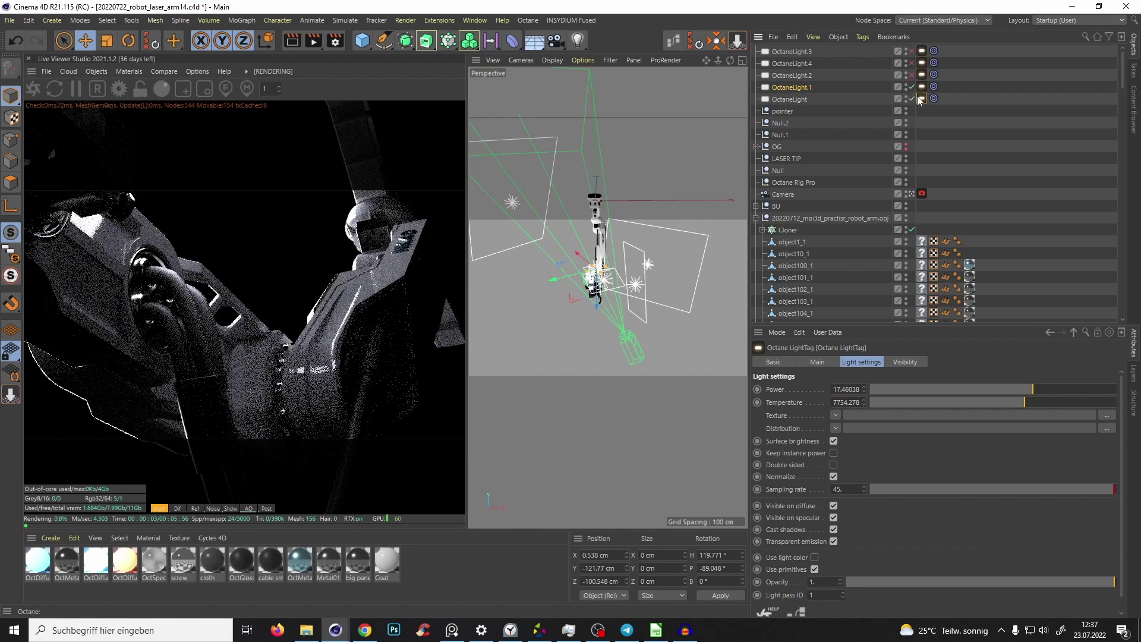
{"action": "left_click", "coordinate": [921, 86]}
{"action": "left_click_drag", "start_coordinate": [602, 293], "coordinate": [614, 191], "text": "alt"}
{"action": "scroll", "coordinate": [579, 270], "scroll_direction": "up", "scroll_amount": 5}
{"action": "scroll", "coordinate": [583, 243], "scroll_direction": "up", "scroll_amount": 2}
{"action": "scroll", "coordinate": [613, 241], "scroll_direction": "down", "scroll_amount": 5}
{"action": "scroll", "coordinate": [613, 242], "scroll_direction": "up", "scroll_amount": 6}
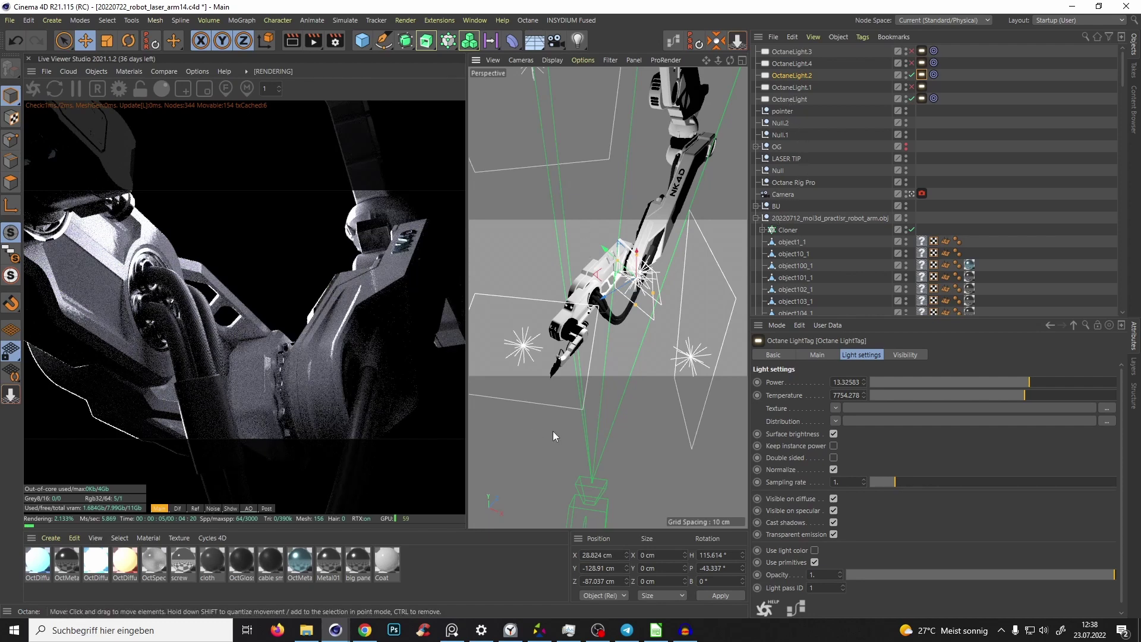
{"action": "scroll", "coordinate": [624, 275], "scroll_direction": "up", "scroll_amount": 5}
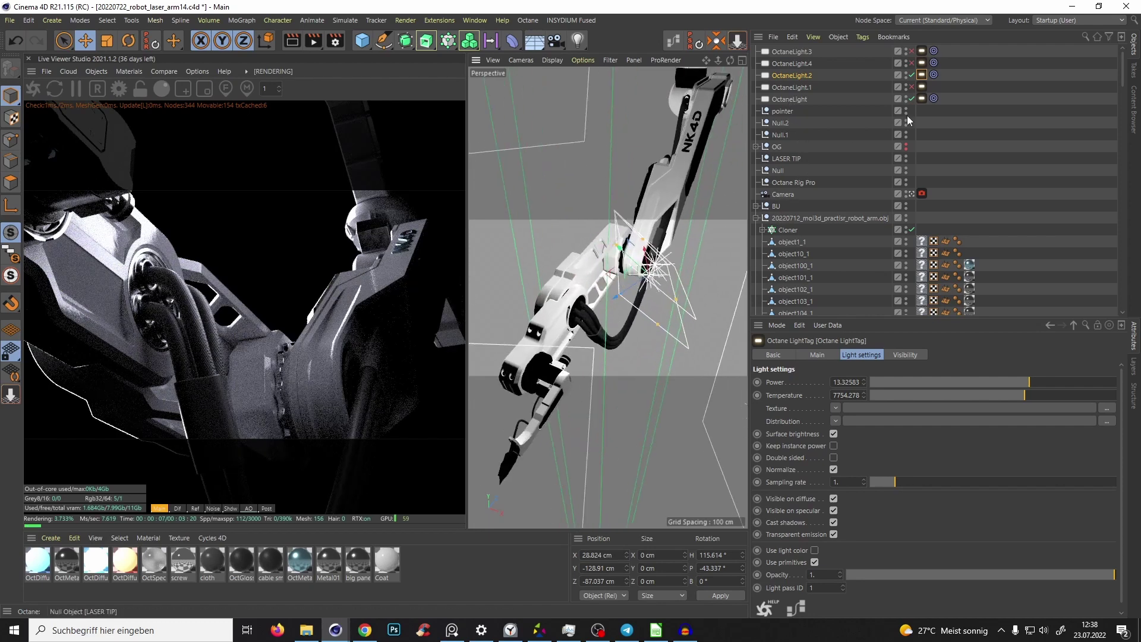
Step: Delete OctaneLight.1 and shift OctaneLight.2 slightly to about X 26, Y -132, Z -88 cm
{"action": "left_click", "coordinate": [804, 91]}
{"action": "key", "text": "Delete"}
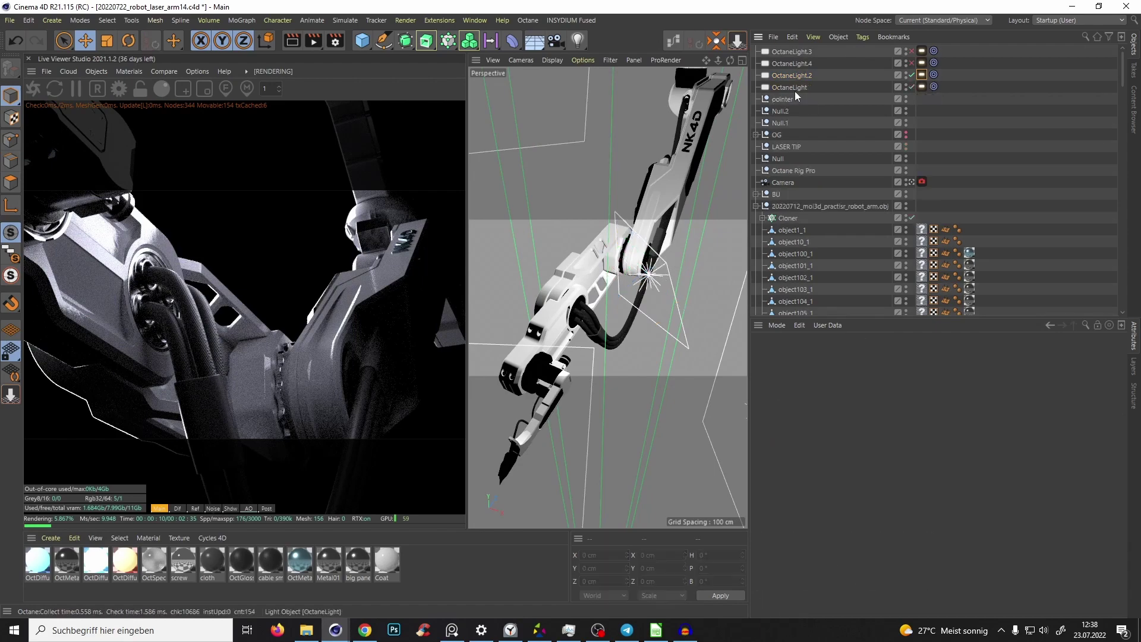
{"action": "left_click", "coordinate": [799, 78]}
{"action": "middle_click_drag", "start_coordinate": [530, 334], "coordinate": [553, 314], "text": "alt"}
{"action": "scroll", "coordinate": [556, 318], "scroll_direction": "up", "scroll_amount": 5}
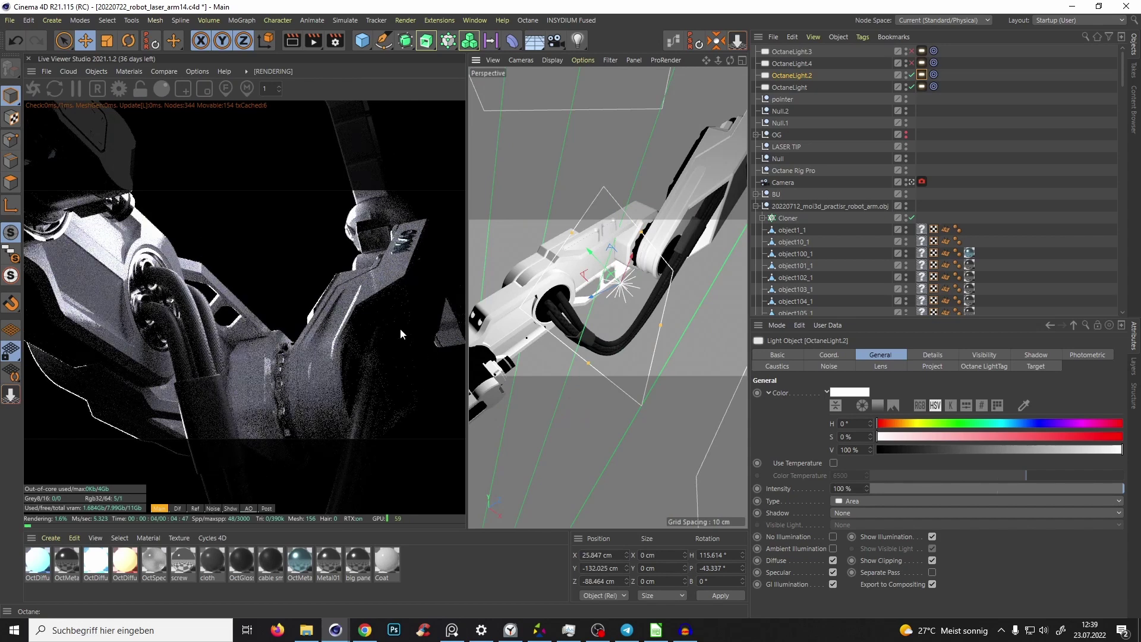
{"action": "scroll", "coordinate": [615, 238], "scroll_direction": "down", "scroll_amount": 5}
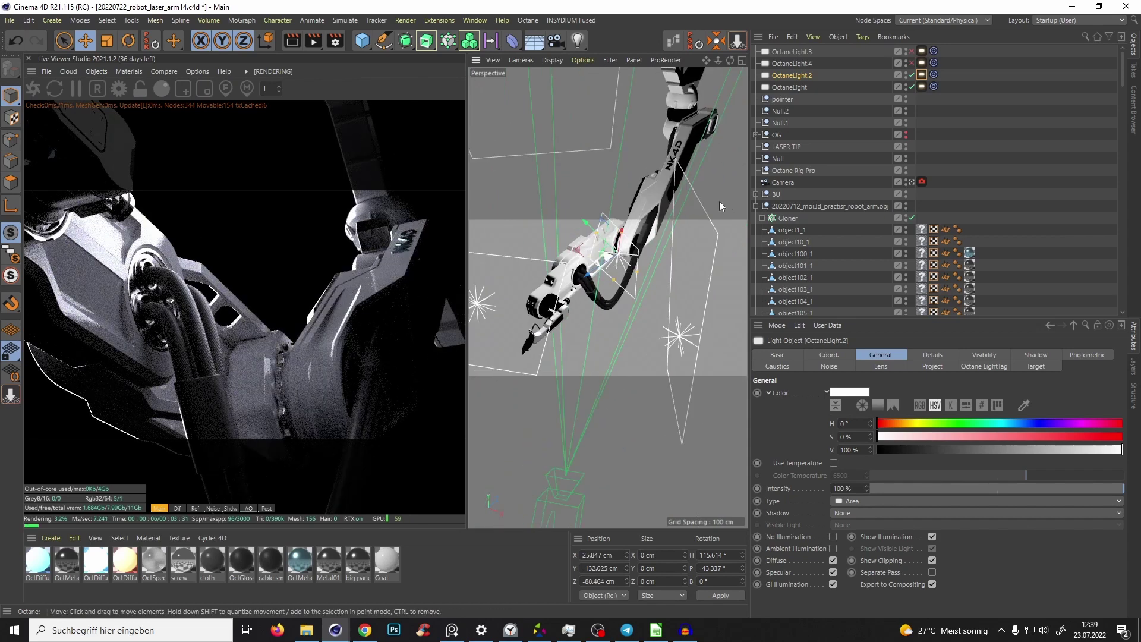
Step: Isolate OctaneLight.4 by switching off OctaneLight and OctaneLight.2, and move it to the opposite side of the arm
{"action": "left_click_drag", "start_coordinate": [911, 87], "coordinate": [911, 63]}
{"action": "left_click", "coordinate": [911, 62]}
{"action": "left_click", "coordinate": [808, 63]}
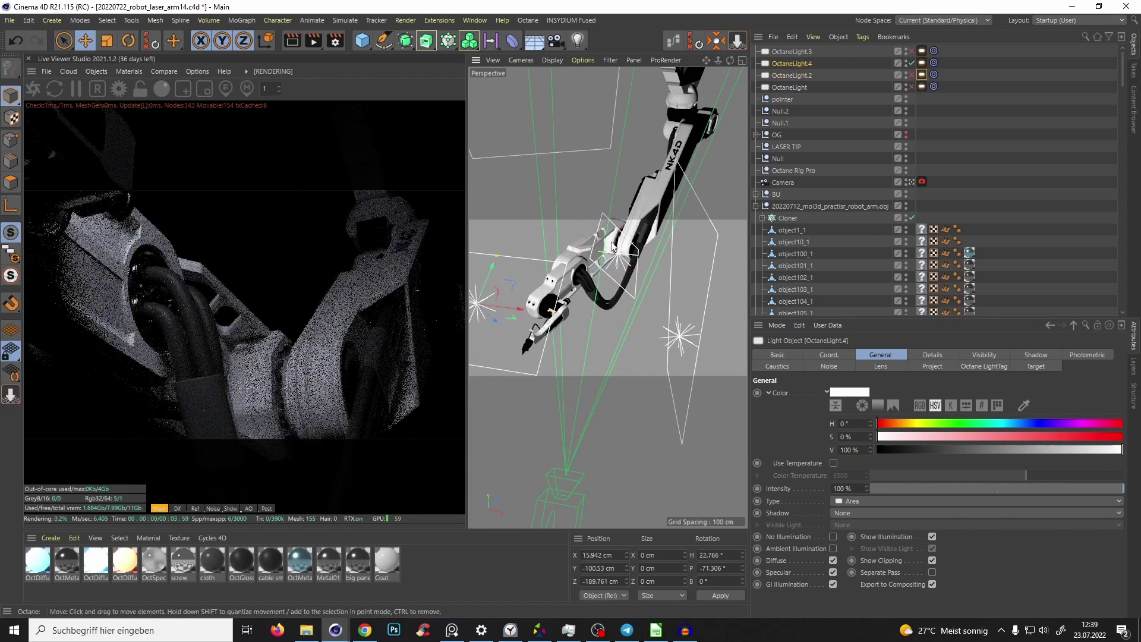
{"action": "left_click_drag", "start_coordinate": [614, 279], "coordinate": [725, 264]}
{"action": "left_click_drag", "start_coordinate": [648, 277], "coordinate": [717, 252], "text": "alt"}
Step: Set Null.1 as the target object of OctaneLight.4 and move Null.1 onto the arm at about X 0, Y -142, Z -52 cm
{"action": "left_click", "coordinate": [779, 122]}
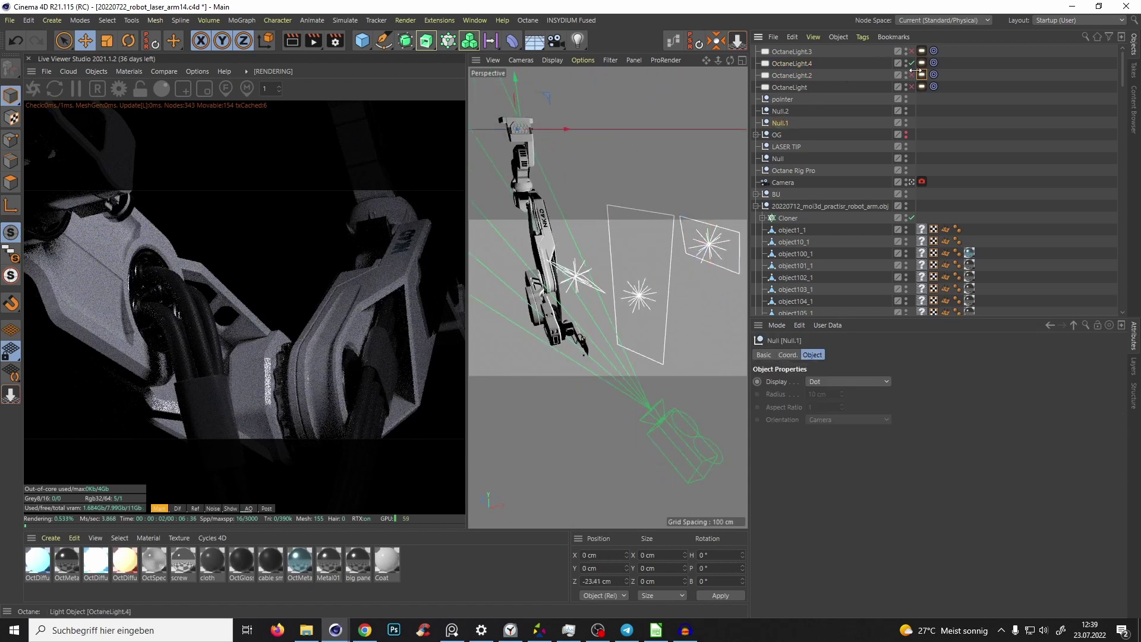
{"action": "left_click", "coordinate": [933, 63]}
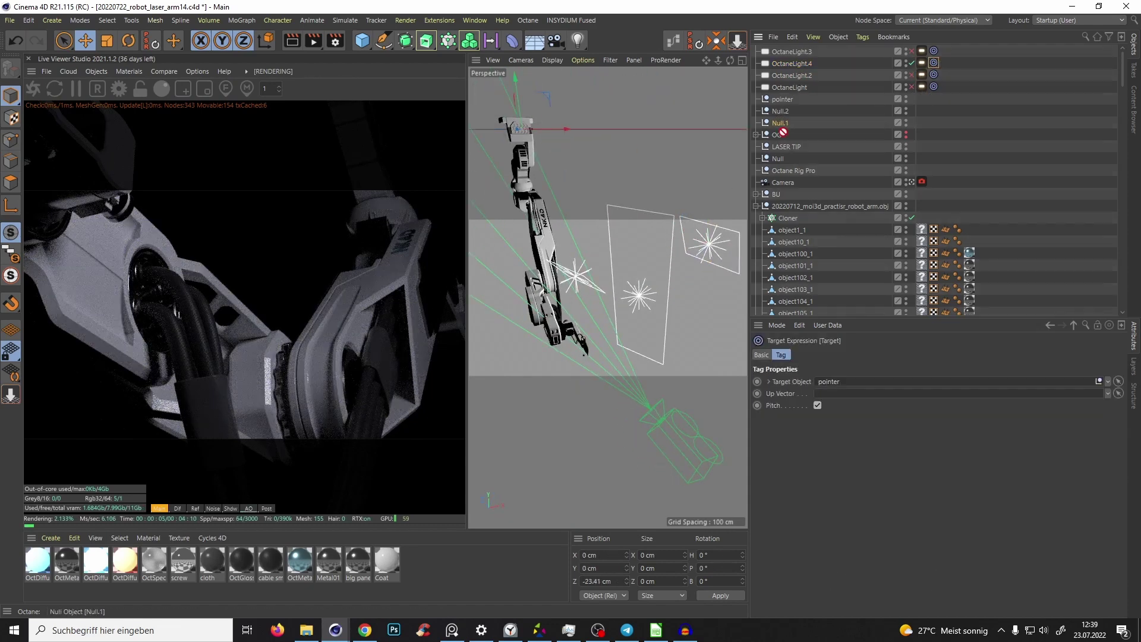
{"action": "left_click_drag", "start_coordinate": [584, 266], "coordinate": [518, 270], "text": "alt"}
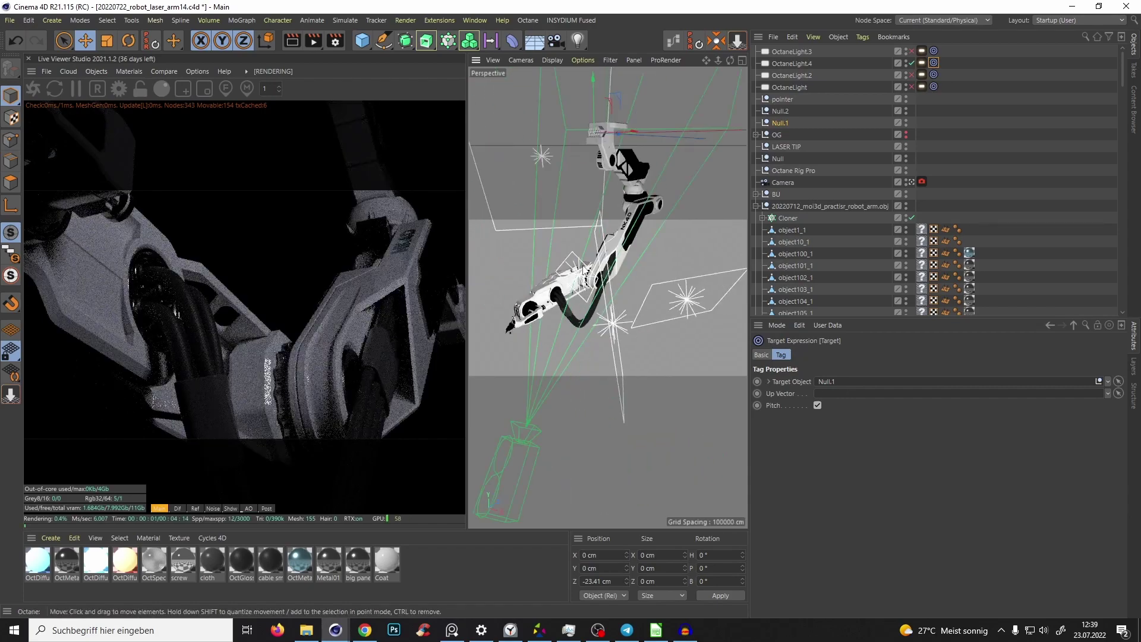
{"action": "left_click_drag", "start_coordinate": [595, 115], "coordinate": [565, 303]}
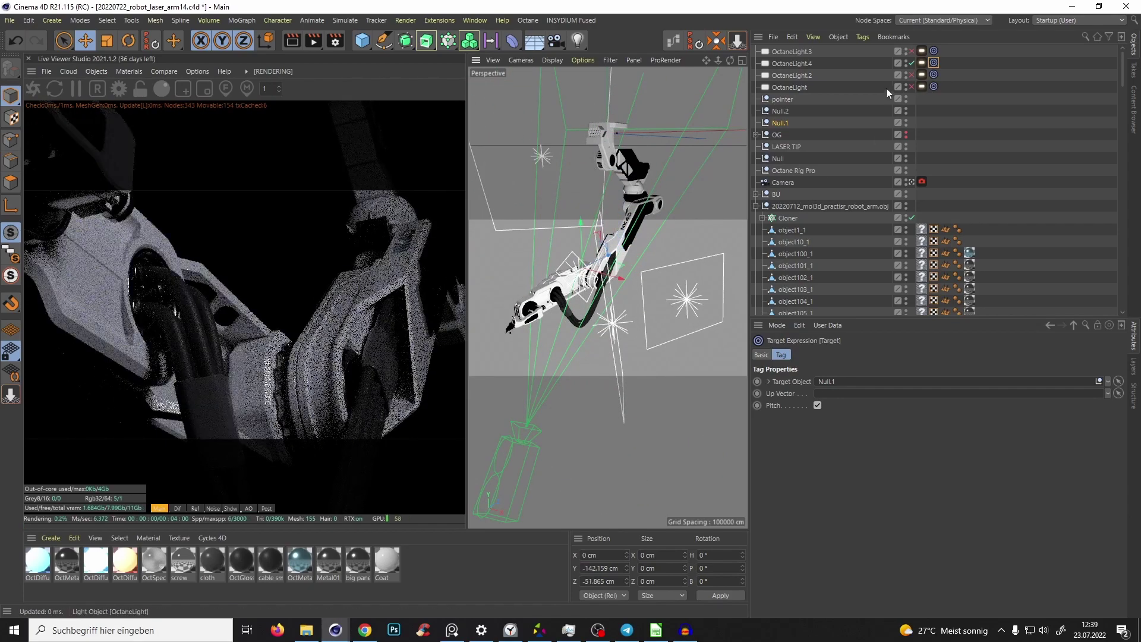
Step: Move OctaneLight.4 below and behind the arm to about X 54, Y -288, Z 24 cm
{"action": "left_click", "coordinate": [796, 63]}
{"action": "left_click_drag", "start_coordinate": [689, 297], "coordinate": [647, 322]}
{"action": "scroll", "coordinate": [645, 288], "scroll_direction": "up", "scroll_amount": 3}
{"action": "left_click_drag", "start_coordinate": [654, 281], "coordinate": [618, 310]}
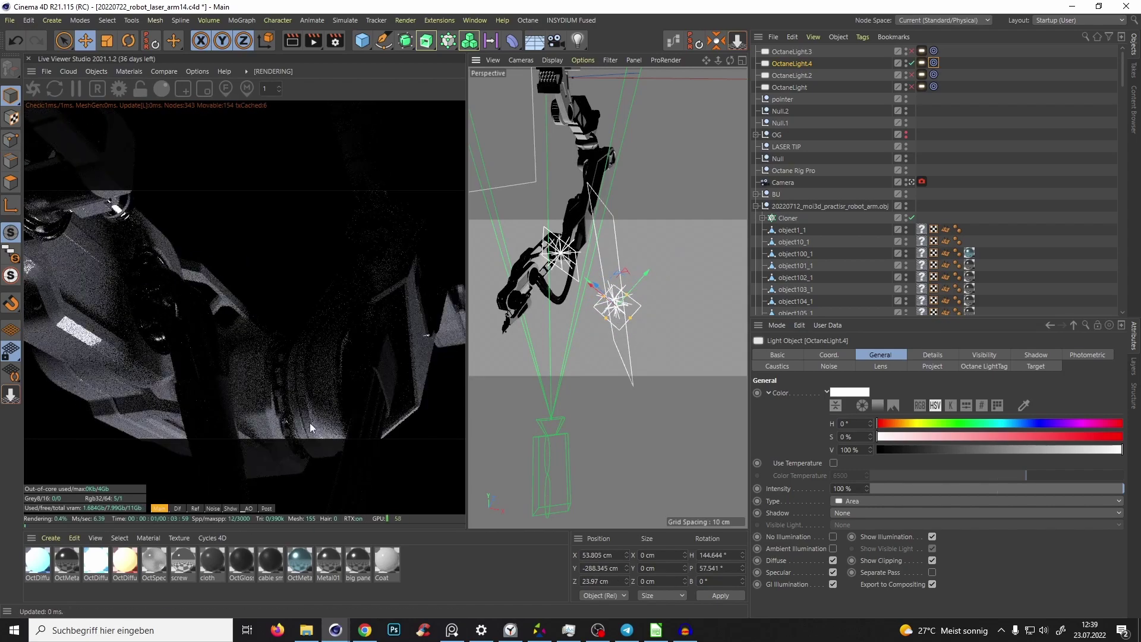
Step: Check OctaneLight.4 with OctaneLight and OctaneLight.2 on and off, and bring it closer, to about X 16, Y -240, Z 47 cm
{"action": "left_click", "coordinate": [910, 87]}
{"action": "left_click", "coordinate": [911, 75]}
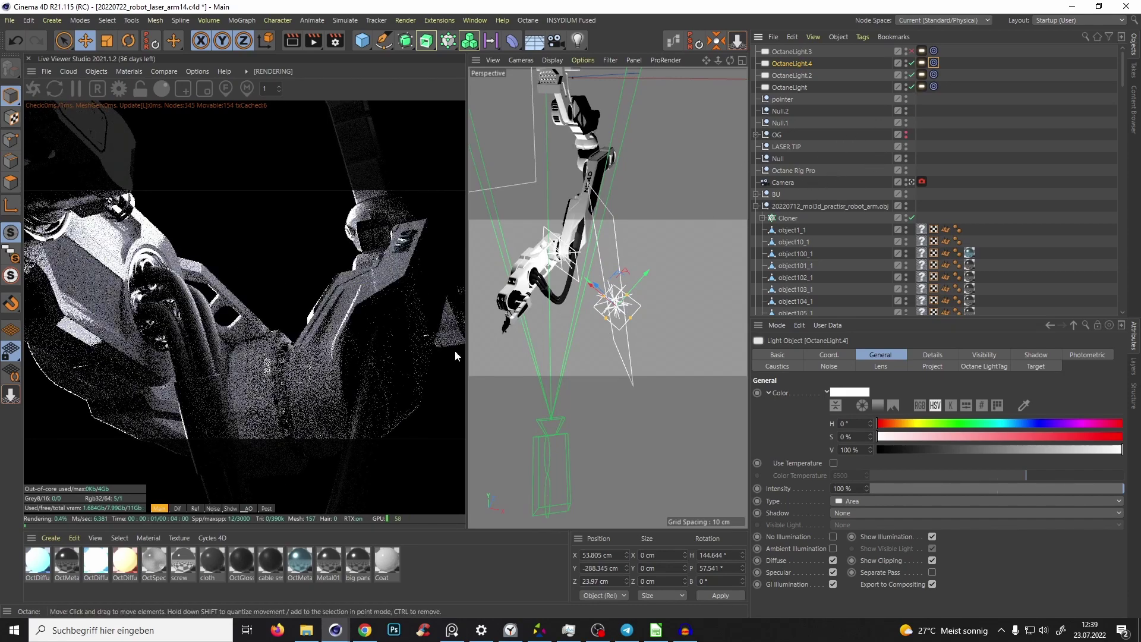
{"action": "left_click", "coordinate": [910, 87]}
{"action": "left_click", "coordinate": [910, 75]}
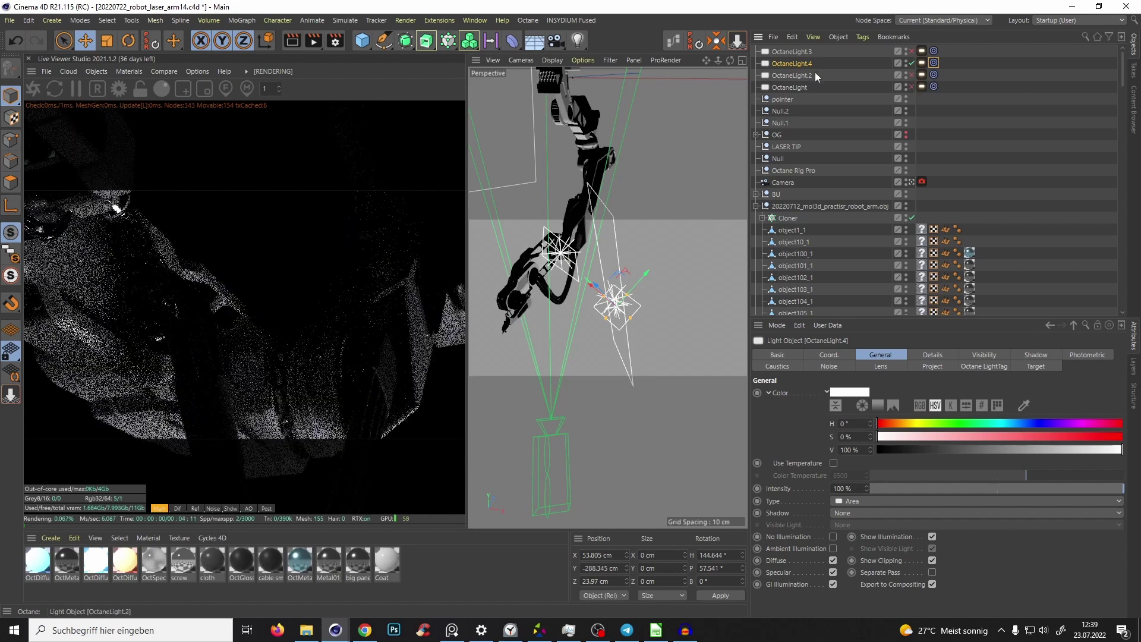
{"action": "left_click_drag", "start_coordinate": [611, 302], "coordinate": [714, 276], "text": "alt"}
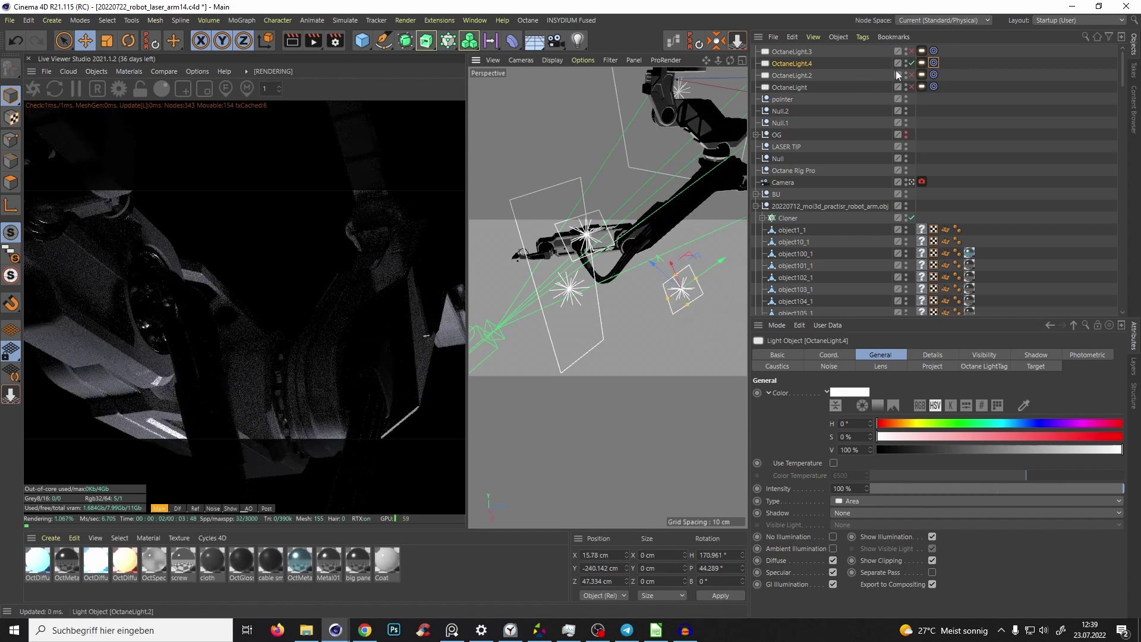
Step: Switch off OctaneLight.4 and turn on OctaneLight.3 alone to judge its light on the arm
{"action": "left_click", "coordinate": [911, 63]}
{"action": "left_click", "coordinate": [911, 51]}
{"action": "left_click", "coordinate": [807, 54]}
{"action": "scroll", "coordinate": [630, 205], "scroll_direction": "down", "scroll_amount": 3}
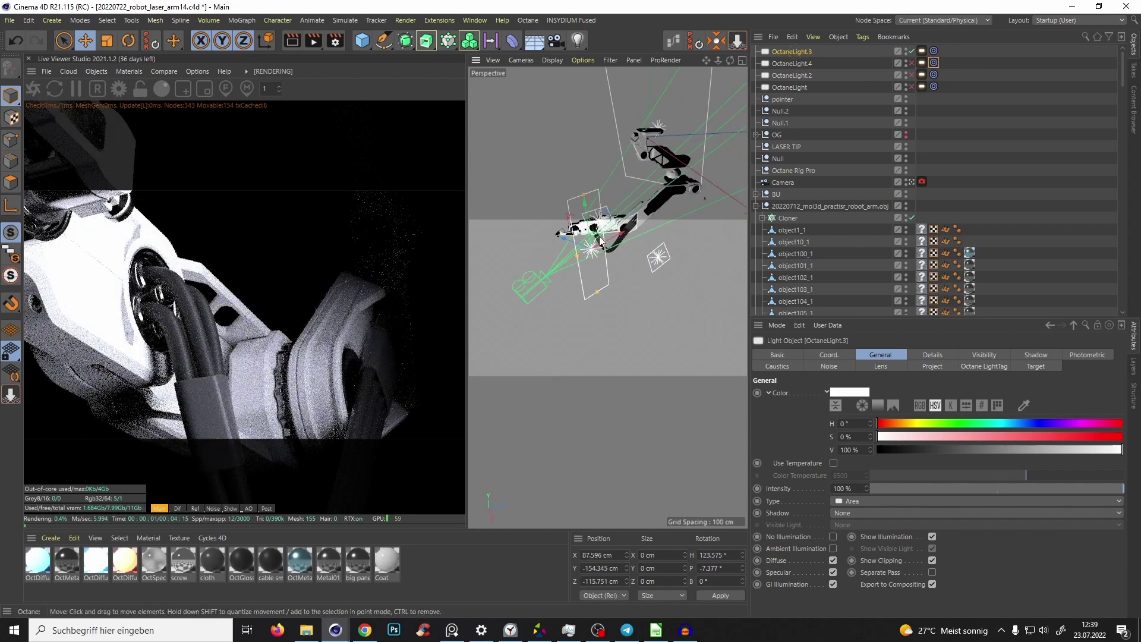
{"action": "left_click_drag", "start_coordinate": [535, 250], "coordinate": [586, 269], "text": "alt"}
{"action": "scroll", "coordinate": [599, 263], "scroll_direction": "up", "scroll_amount": 3}
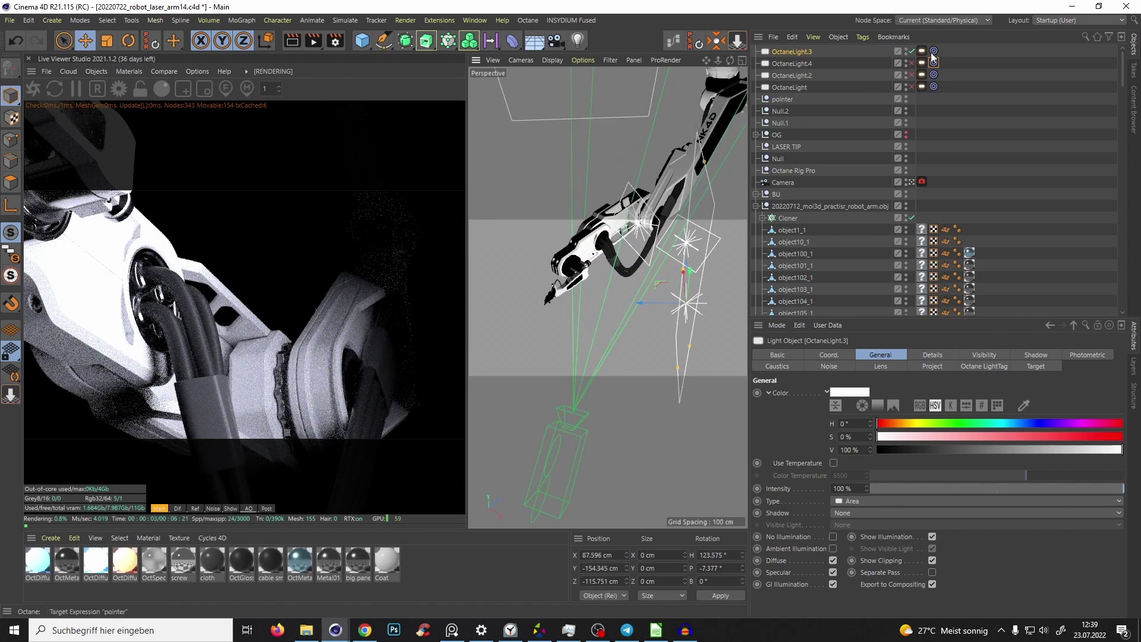
Step: Add a new null by the arm joint at about X 15, Y -150, Z -9 cm and place it below OctaneLight in the object list
{"action": "left_click_drag", "start_coordinate": [364, 52], "coordinate": [408, 63]}
{"action": "scroll", "coordinate": [594, 199], "scroll_direction": "down", "scroll_amount": 3}
{"action": "scroll", "coordinate": [638, 95], "scroll_direction": "up", "scroll_amount": 3}
{"action": "left_click_drag", "start_coordinate": [623, 89], "coordinate": [649, 258]}
{"action": "scroll", "coordinate": [624, 237], "scroll_direction": "up", "scroll_amount": 4}
{"action": "scroll", "coordinate": [649, 257], "scroll_direction": "down", "scroll_amount": 3}
{"action": "scroll", "coordinate": [650, 258], "scroll_direction": "up", "scroll_amount": 5}
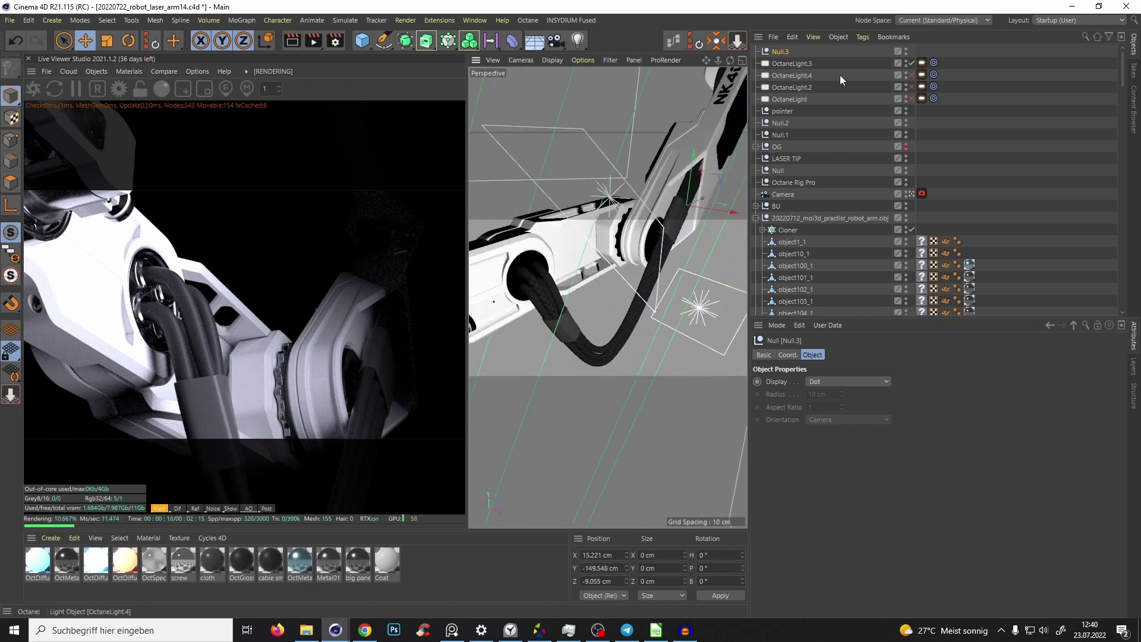
{"action": "left_click_drag", "start_coordinate": [784, 51], "coordinate": [787, 95]}
Step: Set Null.3 as the target object of OctaneLight.3's target tag
{"action": "left_click", "coordinate": [933, 51]}
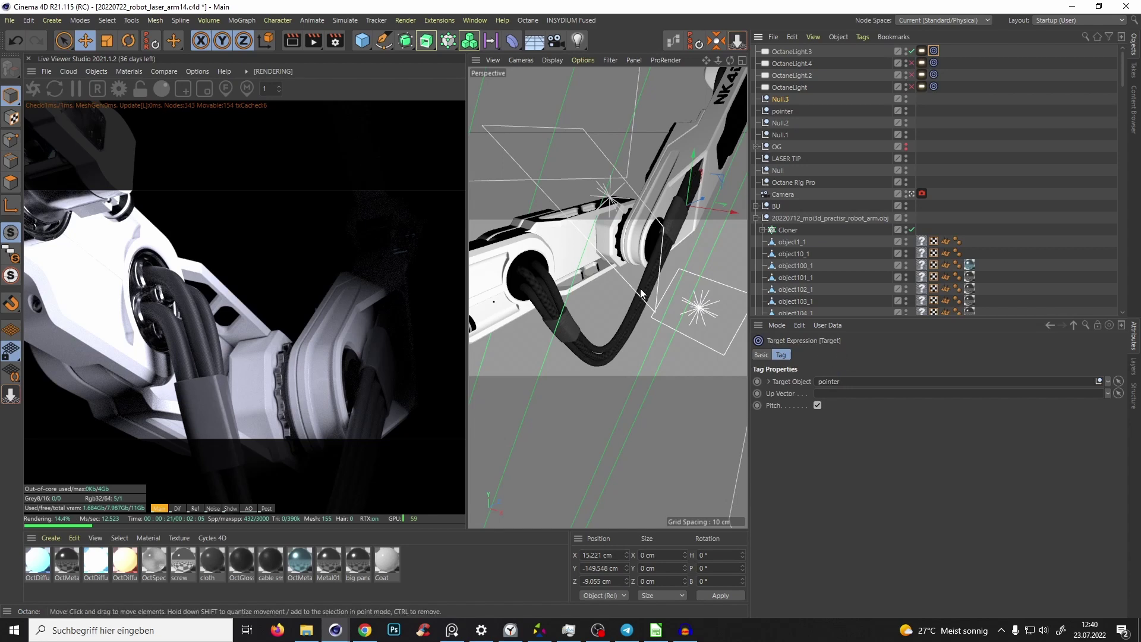
{"action": "left_click", "coordinate": [793, 52]}
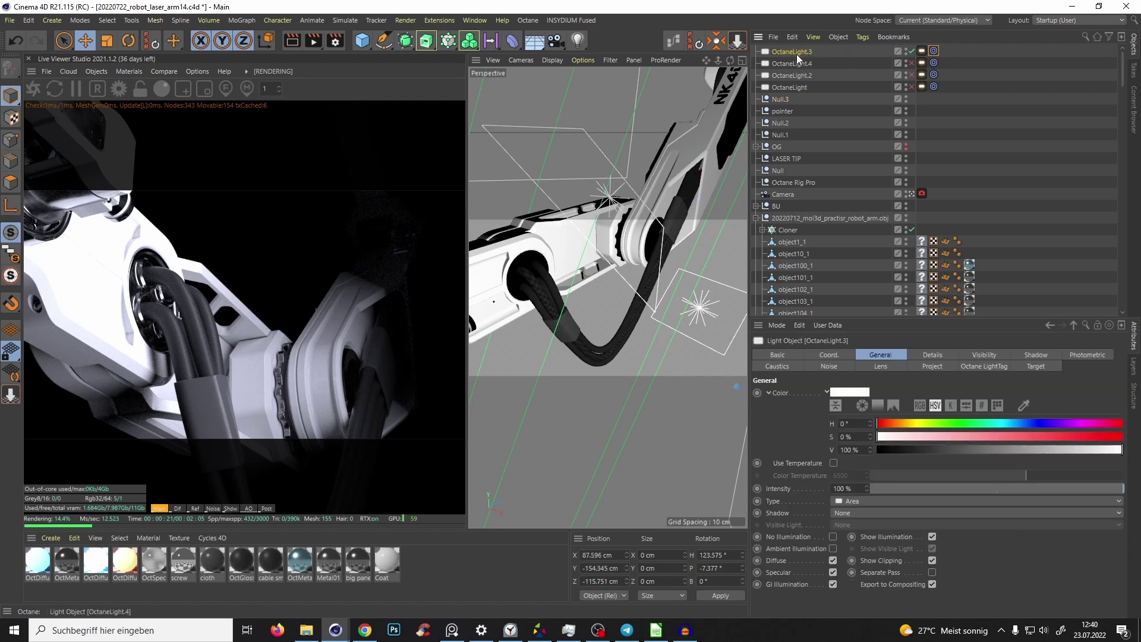
{"action": "scroll", "coordinate": [685, 221], "scroll_direction": "down", "scroll_amount": 5}
{"action": "left_click_drag", "start_coordinate": [685, 221], "coordinate": [717, 267], "text": "alt"}
{"action": "left_click", "coordinate": [934, 52]}
{"action": "left_click_drag", "start_coordinate": [780, 99], "coordinate": [833, 382]}
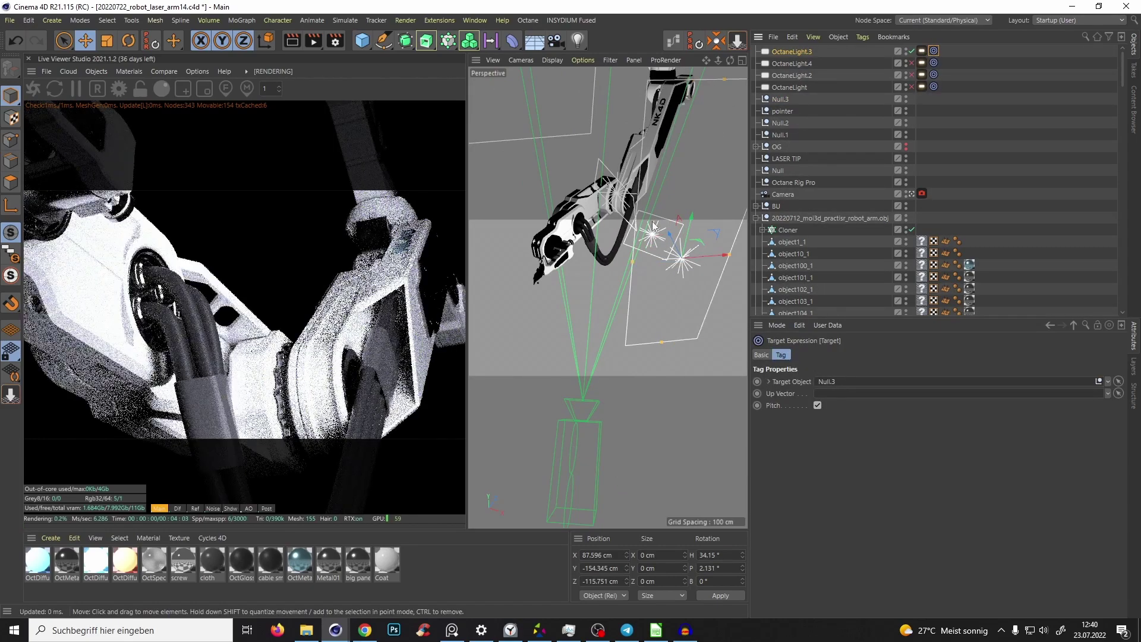
Step: Scale OctaneLight.3 down and lower it below the arm to about X 95, Y -212, Z -126 cm
{"action": "key", "text": "t"}
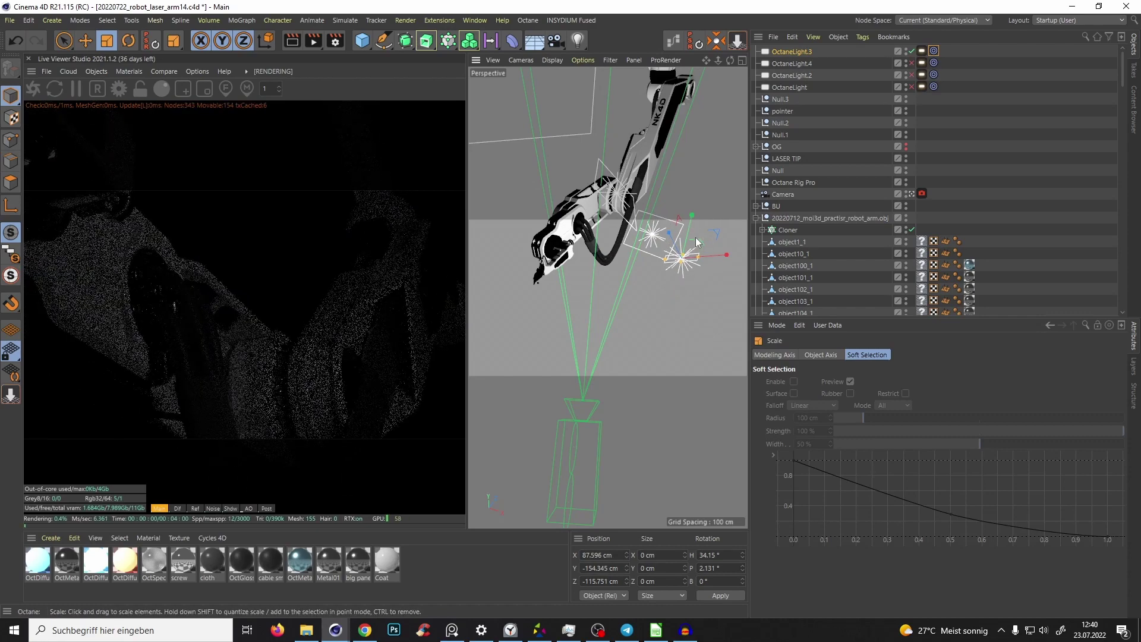
{"action": "left_click_drag", "start_coordinate": [681, 261], "coordinate": [664, 287]}
{"action": "left_click_drag", "start_coordinate": [602, 258], "coordinate": [599, 228], "text": "alt"}
{"action": "key", "text": "e"}
{"action": "left_click_drag", "start_coordinate": [670, 219], "coordinate": [668, 293]}
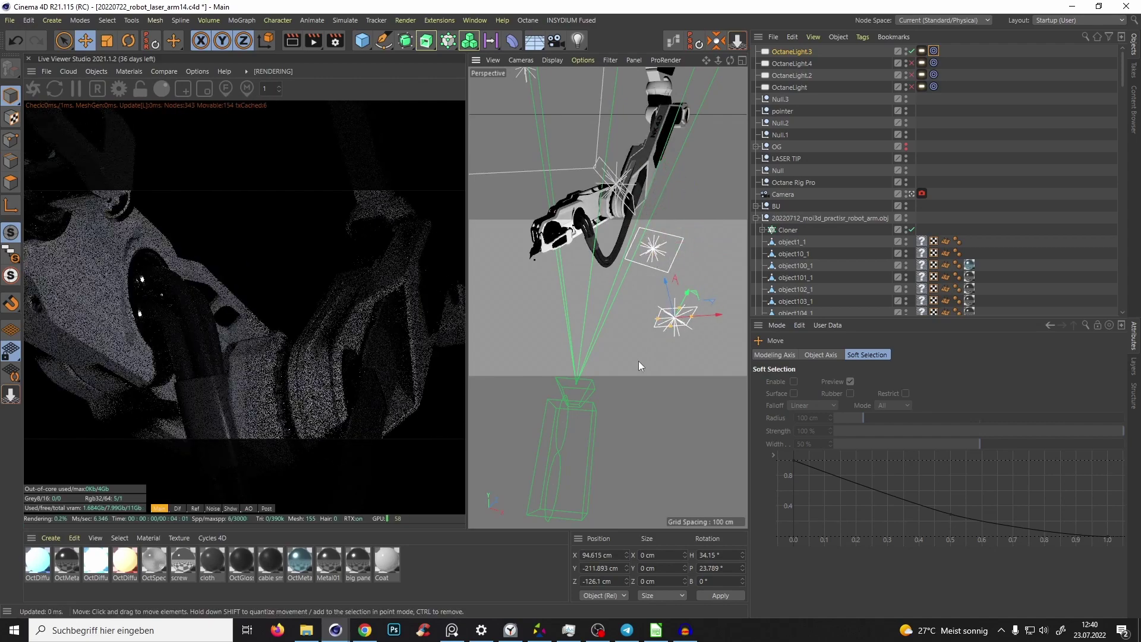
Step: Bring OctaneLight.3 nearer the joint, to about X 55, Y -181, Z -68 cm, and switch the other three lights back on
{"action": "key", "text": "ctrl+z"}
{"action": "key", "text": "t"}
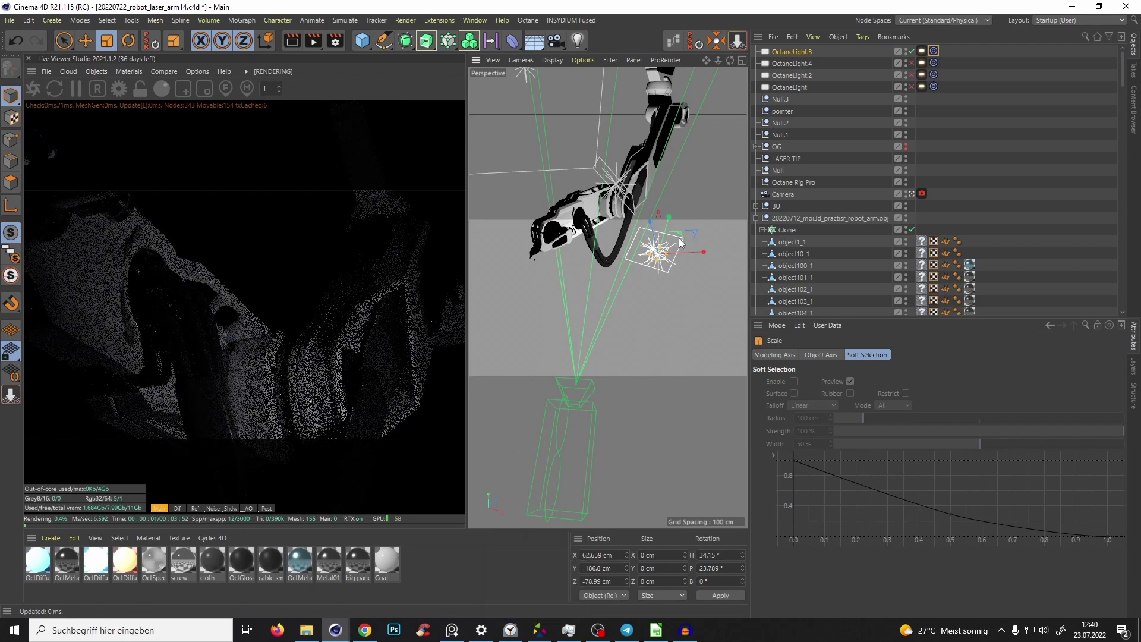
{"action": "key", "text": "e"}
{"action": "left_click_drag", "start_coordinate": [655, 242], "coordinate": [653, 230]}
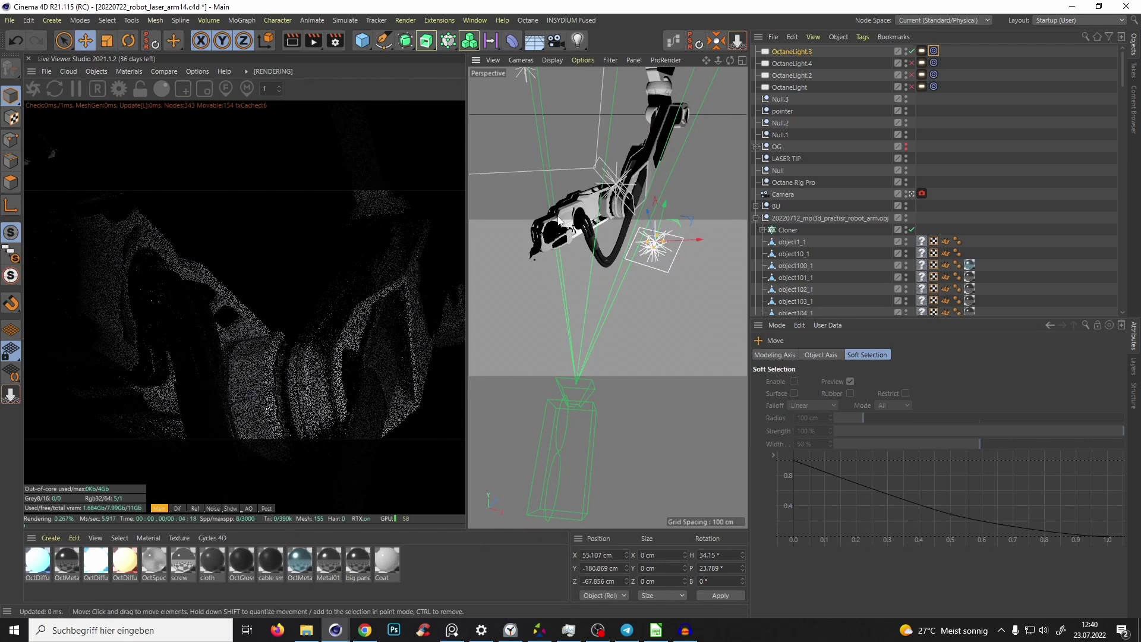
{"action": "left_click_drag", "start_coordinate": [910, 63], "coordinate": [911, 97]}
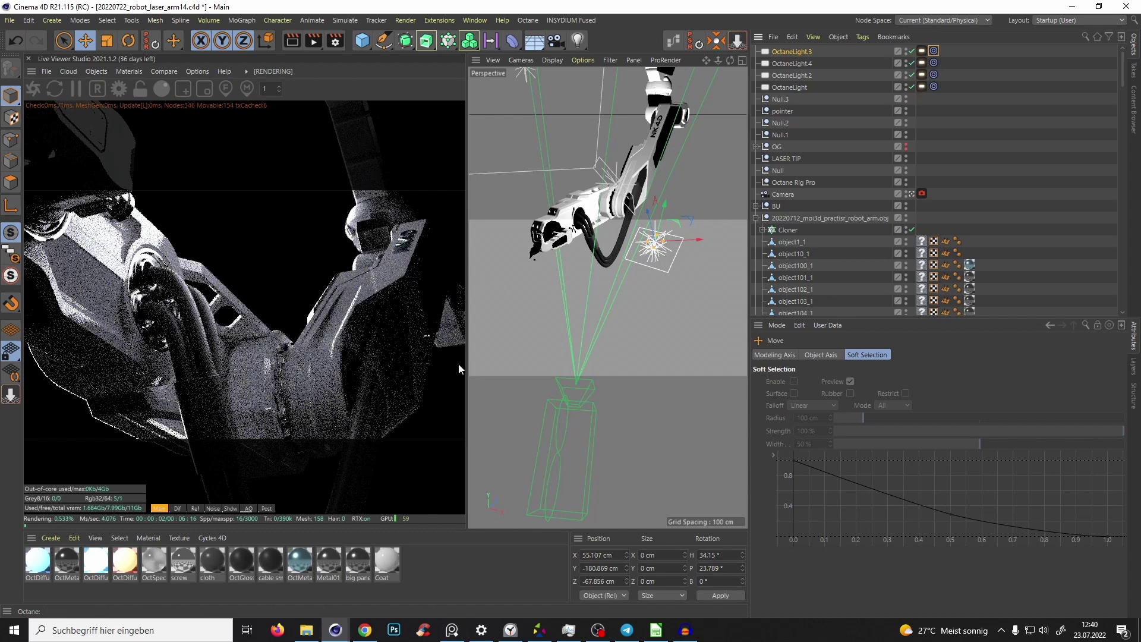
Step: Pick the camera focus in the live render on object79_1 at the cable joint
{"action": "left_click", "coordinate": [225, 88]}
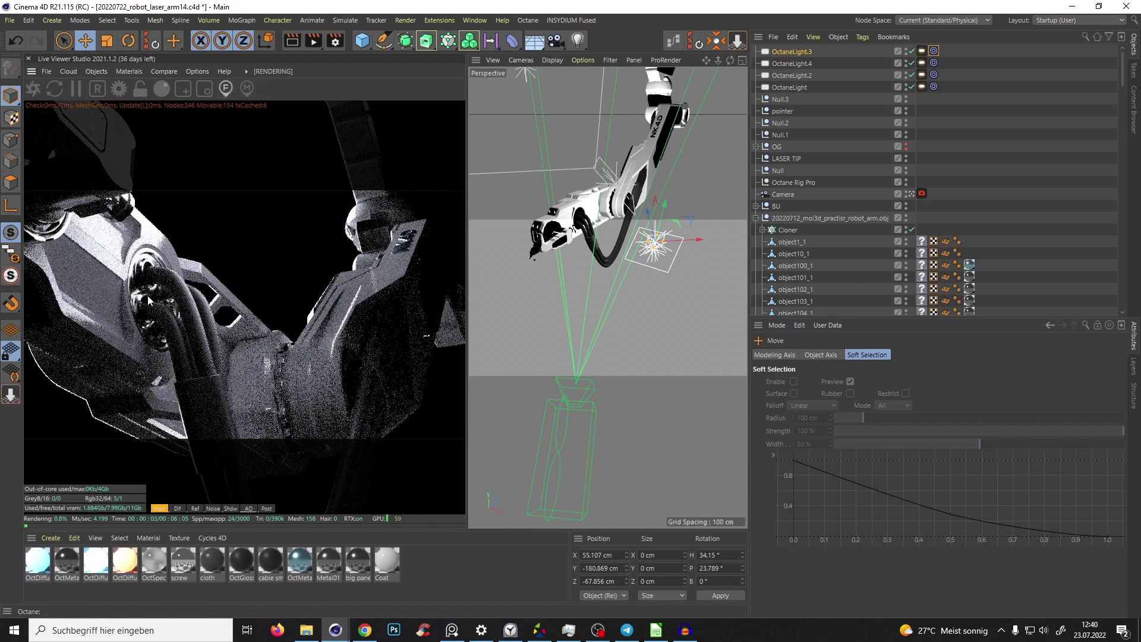
{"action": "left_click", "coordinate": [156, 316]}
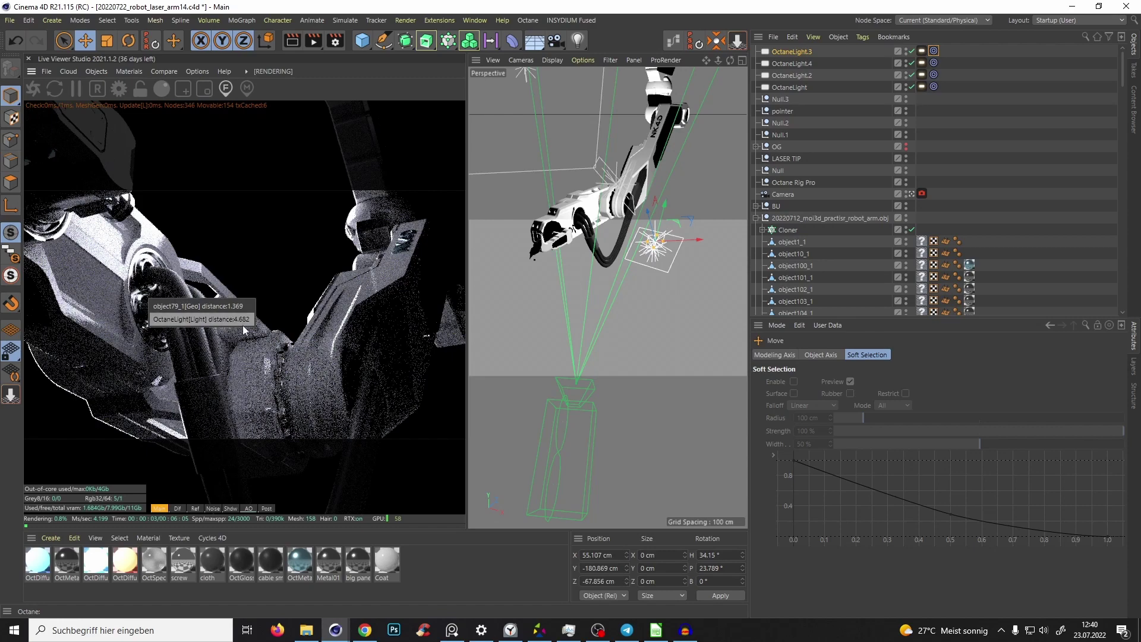
{"action": "left_click", "coordinate": [165, 306]}
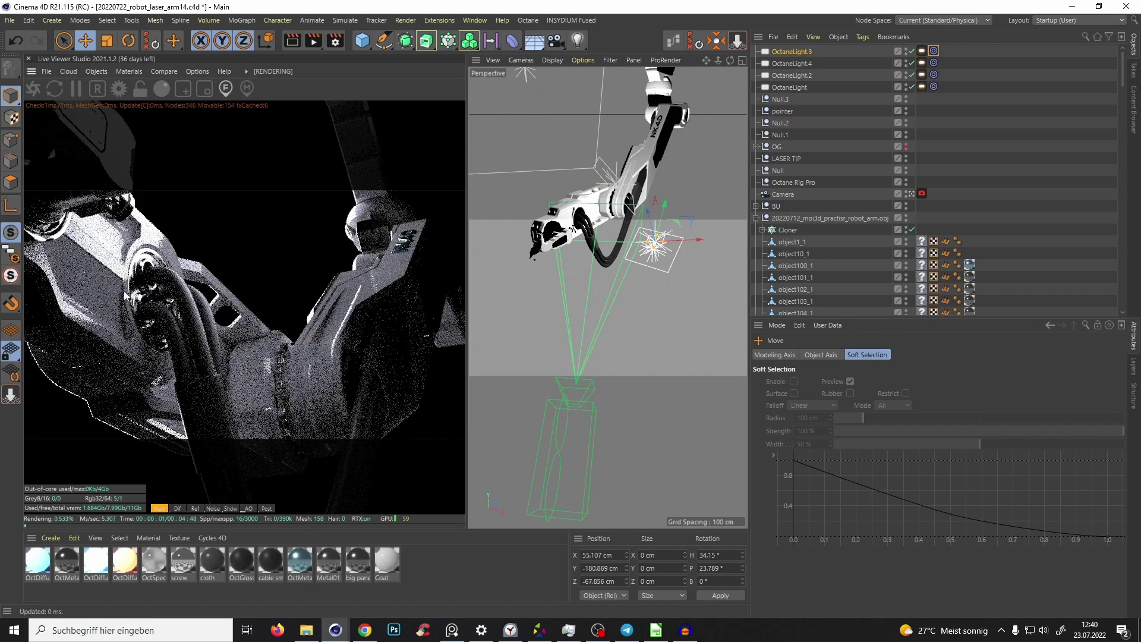
Step: Set the aperture in the Octane camera's depth of field to about 0.469 cm
{"action": "left_click", "coordinate": [922, 192]}
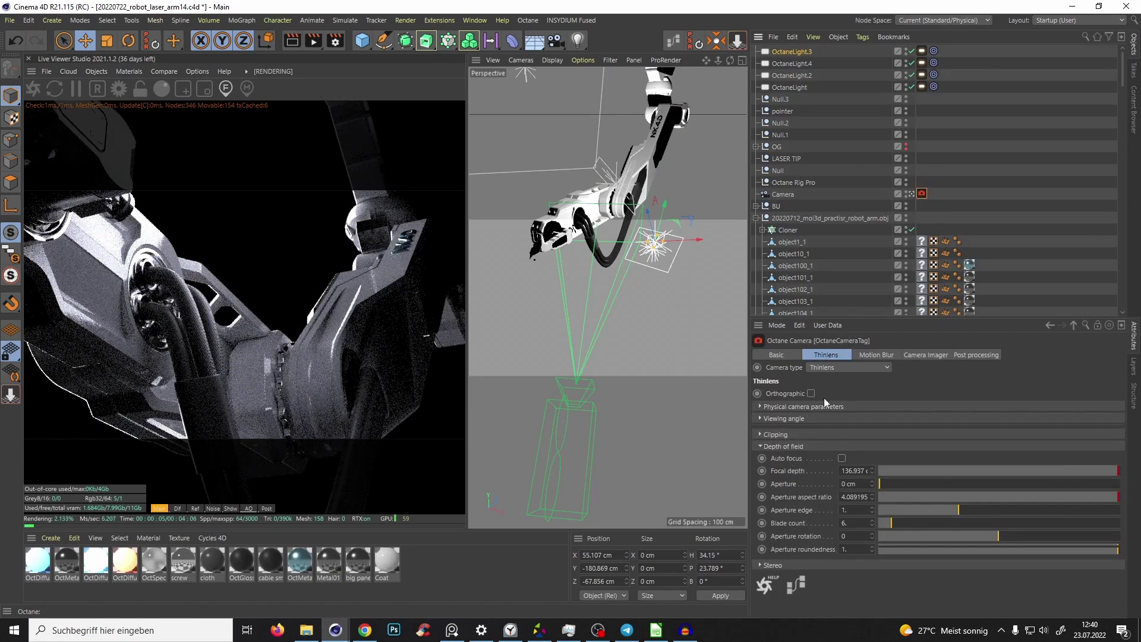
{"action": "left_click_drag", "start_coordinate": [900, 482], "coordinate": [943, 483]}
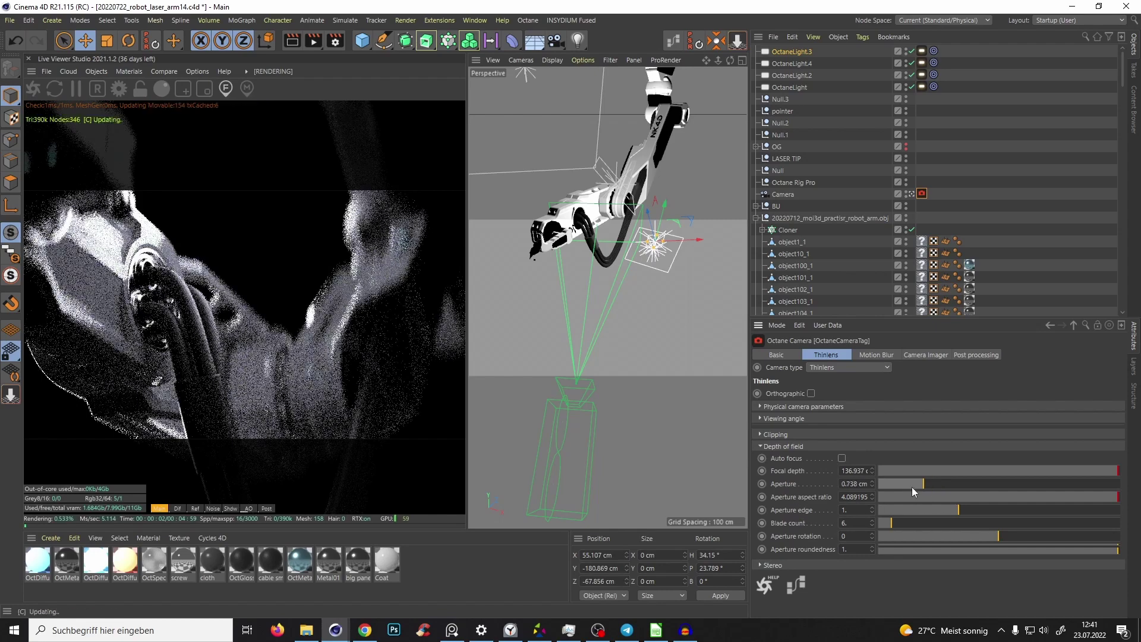
{"action": "left_click_drag", "start_coordinate": [924, 484], "coordinate": [906, 483]}
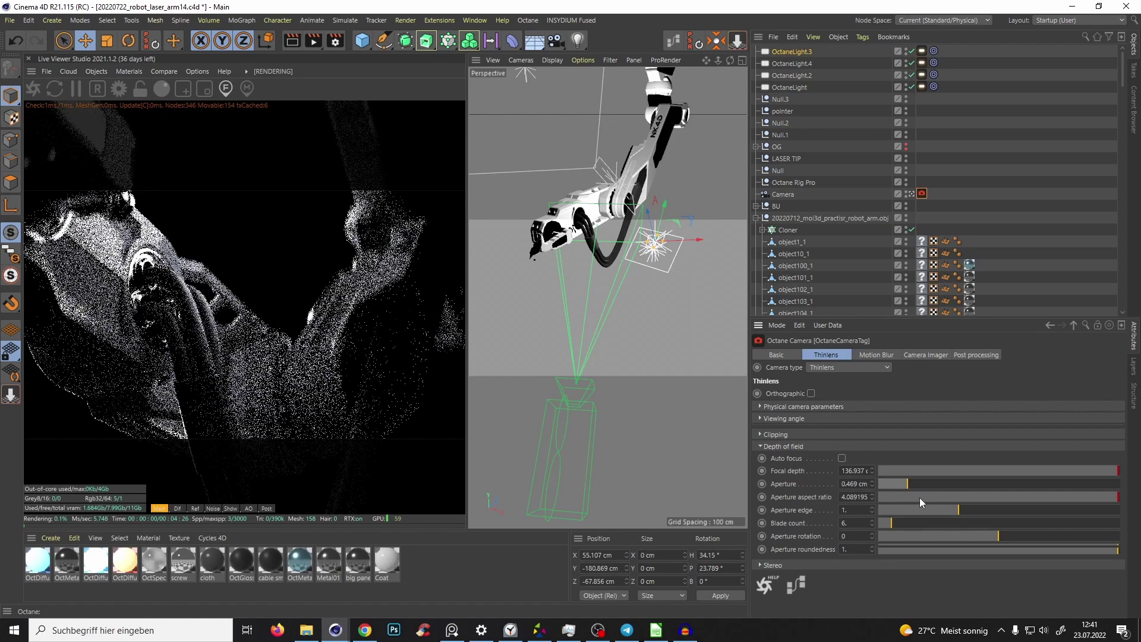
Step: Raise the power of OctaneLight.4 to about 41.09
{"action": "middle_click", "coordinate": [619, 258]}
{"action": "middle_click", "coordinate": [625, 255]}
{"action": "left_click_drag", "start_coordinate": [564, 289], "coordinate": [567, 299], "text": "alt"}
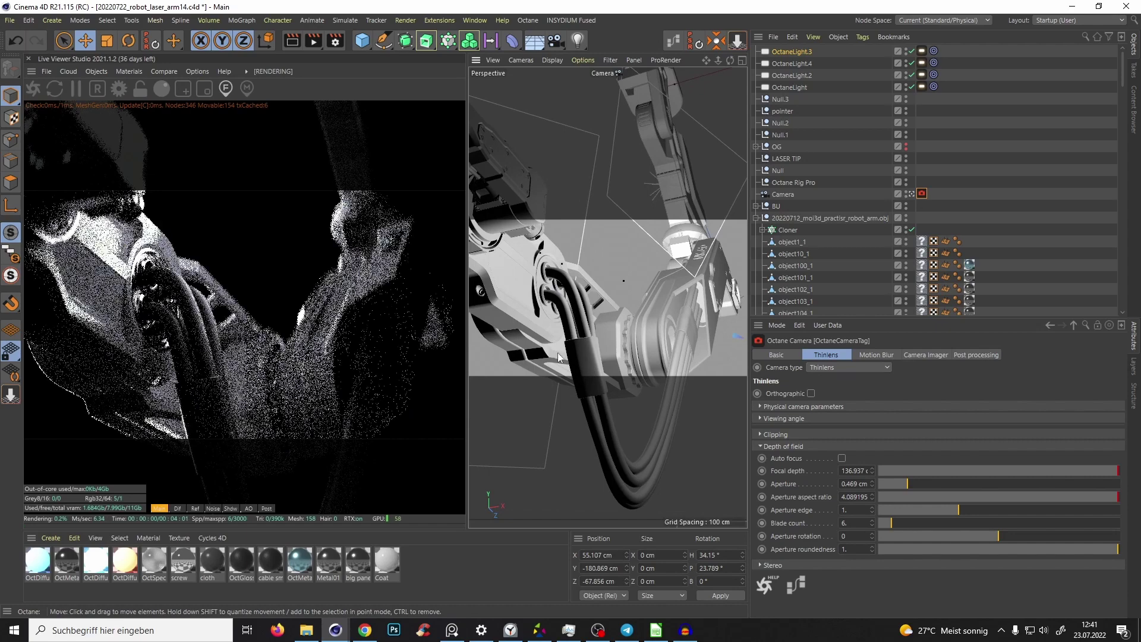
{"action": "left_click", "coordinate": [922, 63]}
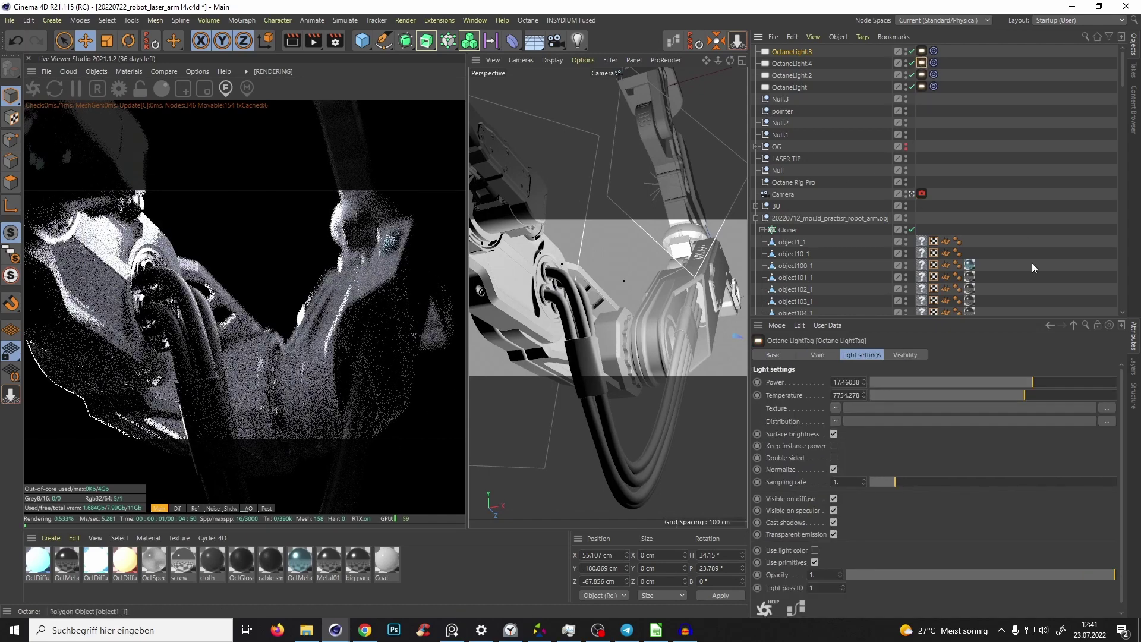
{"action": "left_click", "coordinate": [1037, 382]}
{"action": "left_click_drag", "start_coordinate": [1037, 384], "coordinate": [1044, 383]}
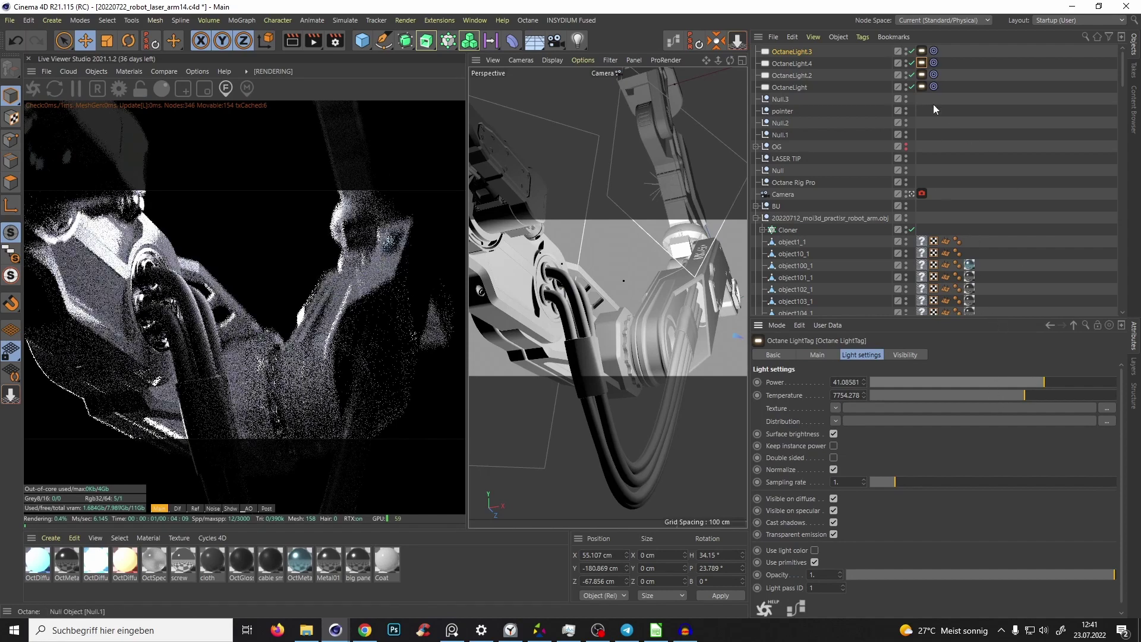
Step: Isolate OctaneLight.3 by switching off the other three lights and display its light settings
{"action": "left_click", "coordinate": [911, 63]}
{"action": "left_click", "coordinate": [910, 51]}
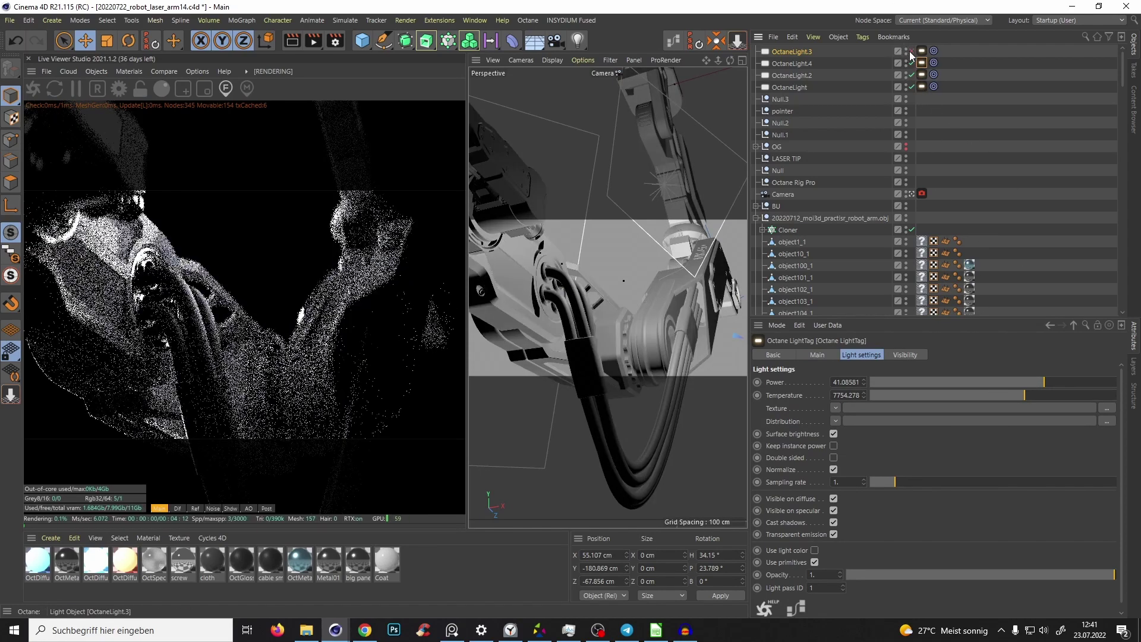
{"action": "left_click", "coordinate": [910, 51]}
{"action": "left_click_drag", "start_coordinate": [910, 63], "coordinate": [911, 87]}
{"action": "left_click", "coordinate": [921, 51]}
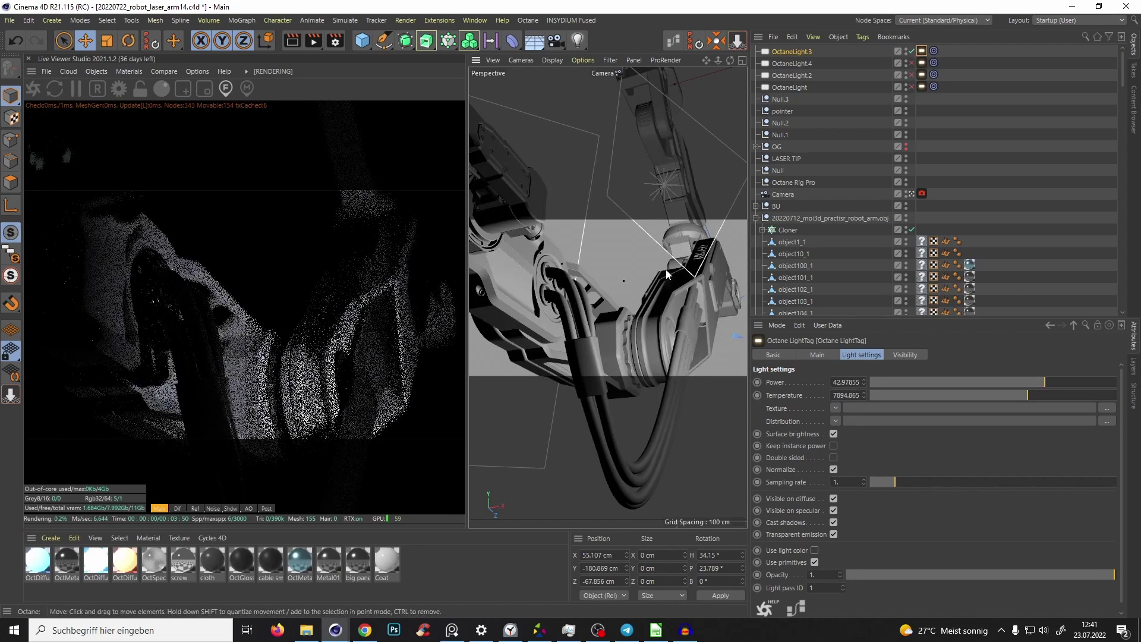
Step: Move OctaneLight.3 to about X 44, Y -199, Z -51 cm and switch the other three lights back on
{"action": "key", "text": "ctrl+shift+z"}
{"action": "key", "text": "ctrl+shift+z"}
{"action": "key", "text": "ctrl+shift+z"}
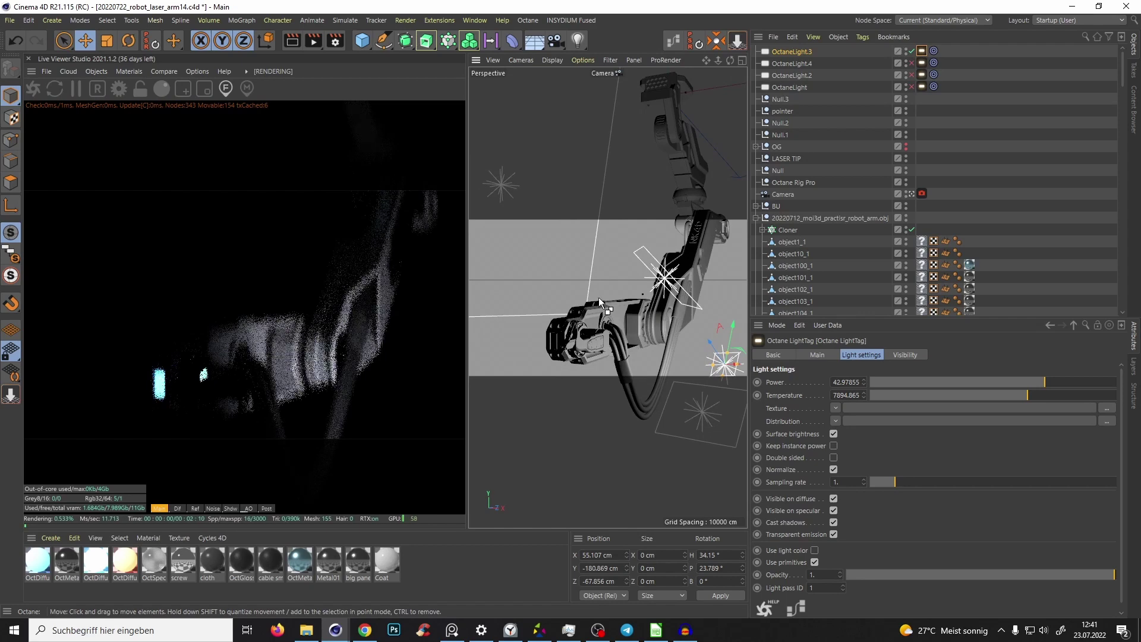
{"action": "key", "text": "ctrl+shift+z"}
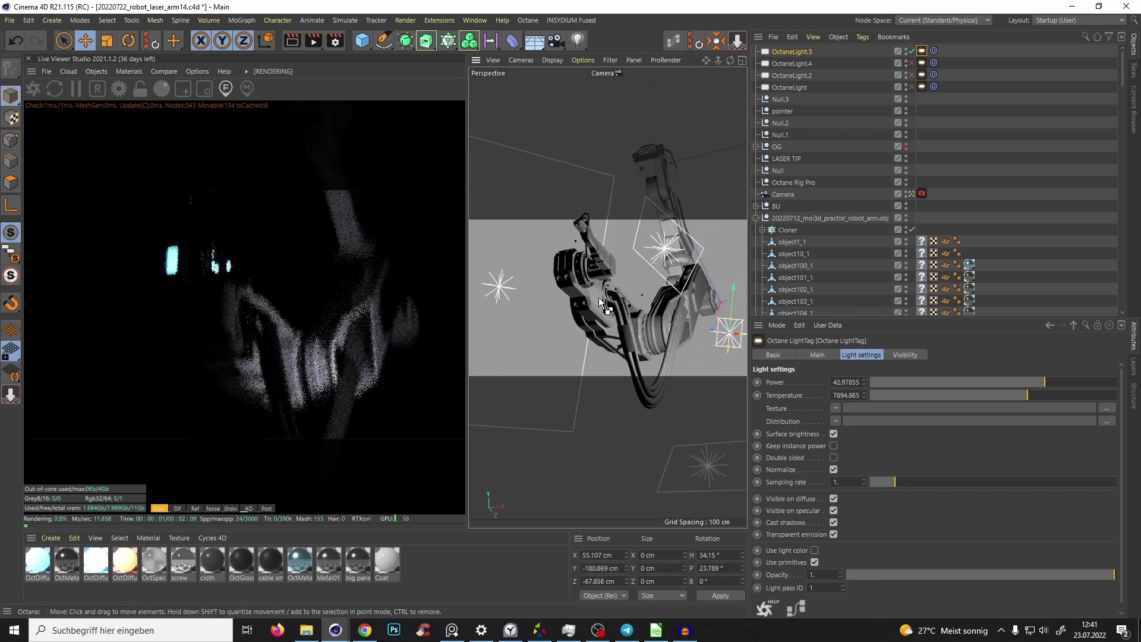
{"action": "key", "text": "ctrl+shift+z"}
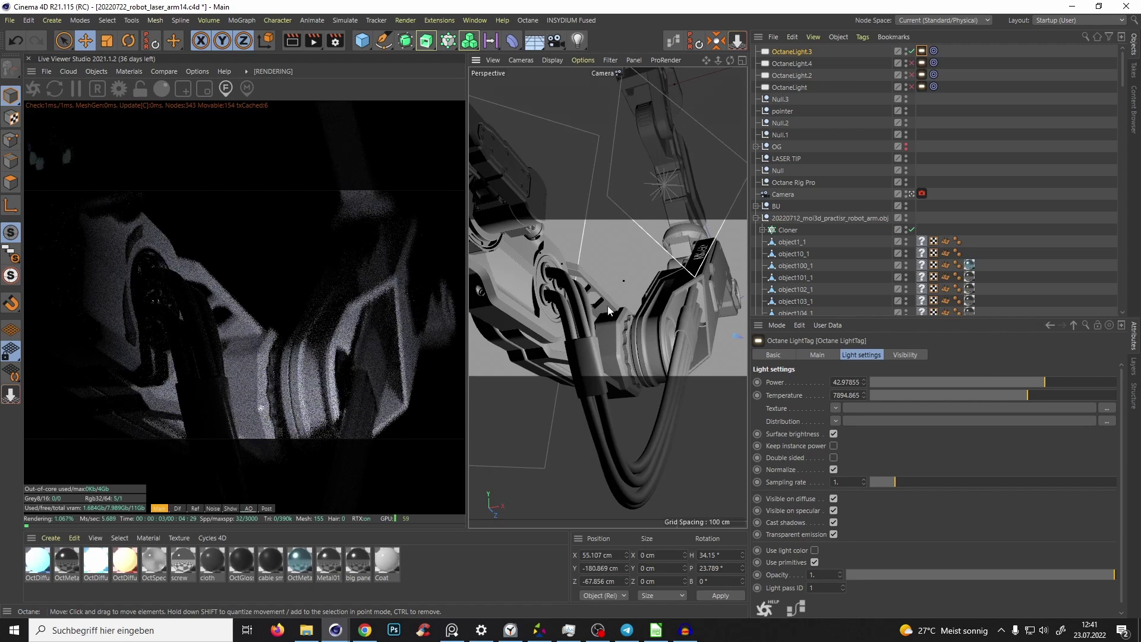
{"action": "key", "text": "F1"}
{"action": "left_click_drag", "start_coordinate": [610, 302], "coordinate": [566, 251], "text": "alt"}
{"action": "key", "text": "F2"}
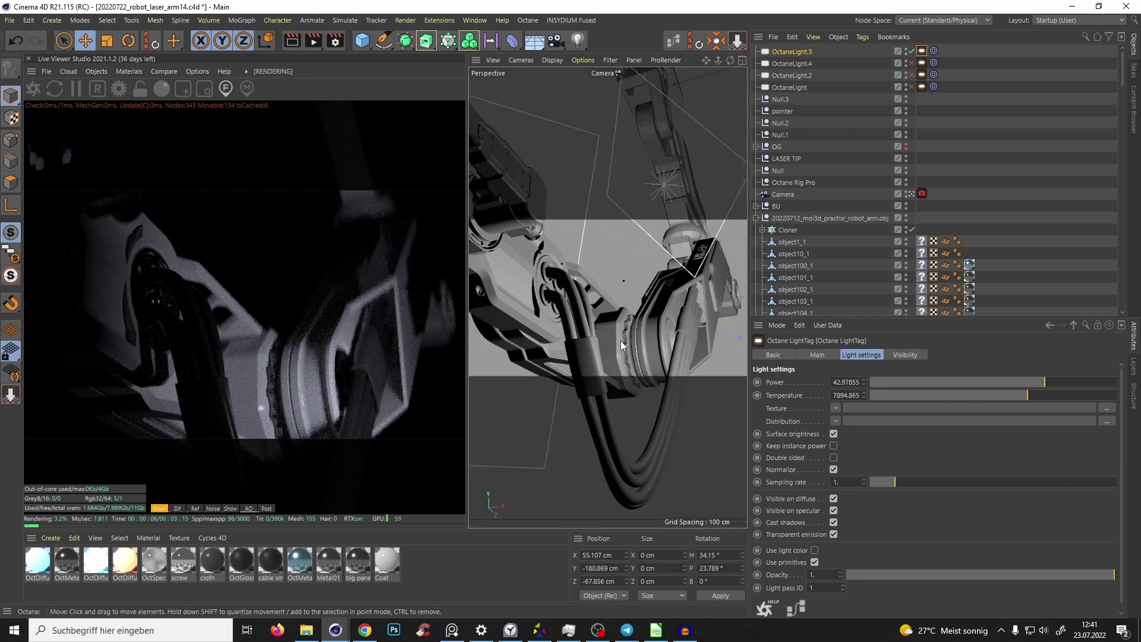
{"action": "key", "text": "ctrl+shift+z"}
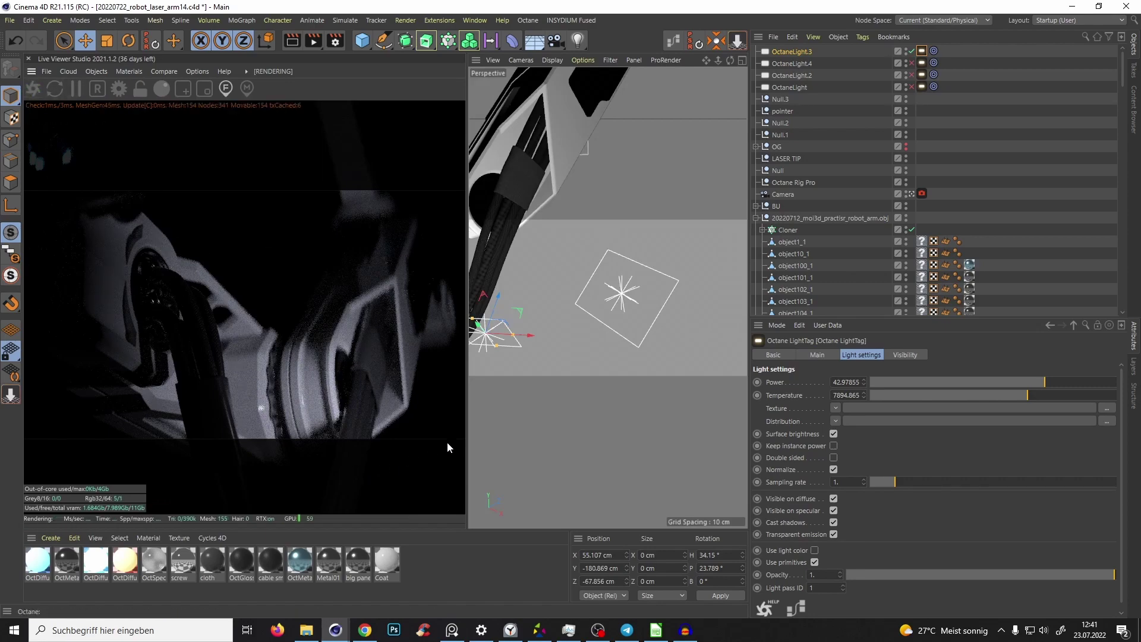
{"action": "scroll", "coordinate": [583, 297], "scroll_direction": "down", "scroll_amount": 3}
{"action": "left_click_drag", "start_coordinate": [533, 304], "coordinate": [545, 300]}
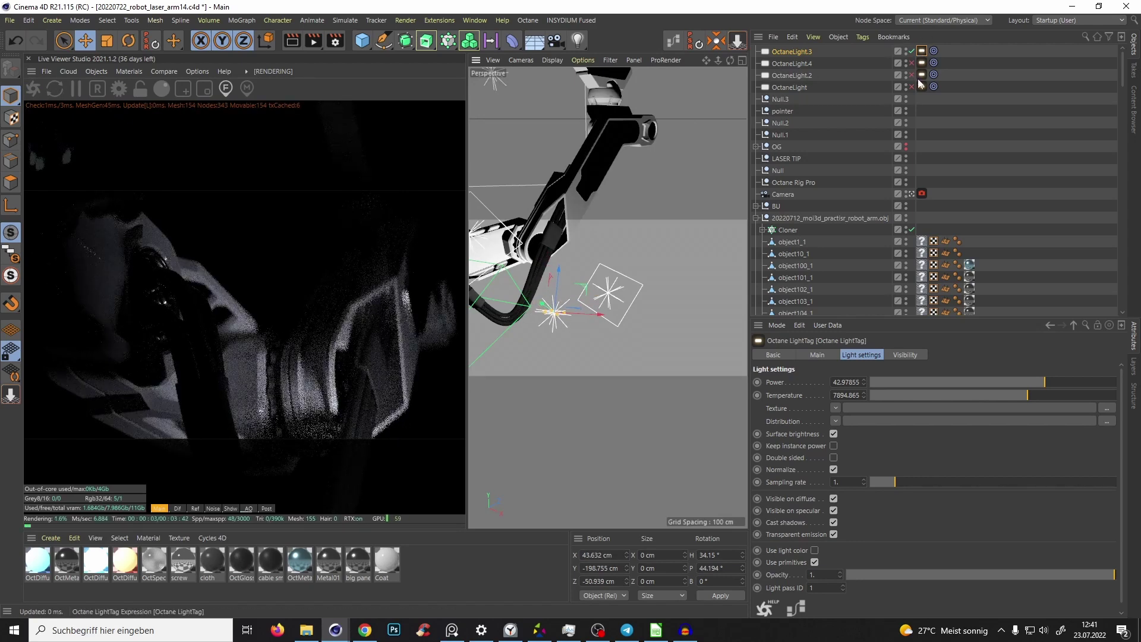
{"action": "left_click_drag", "start_coordinate": [911, 63], "coordinate": [910, 86]}
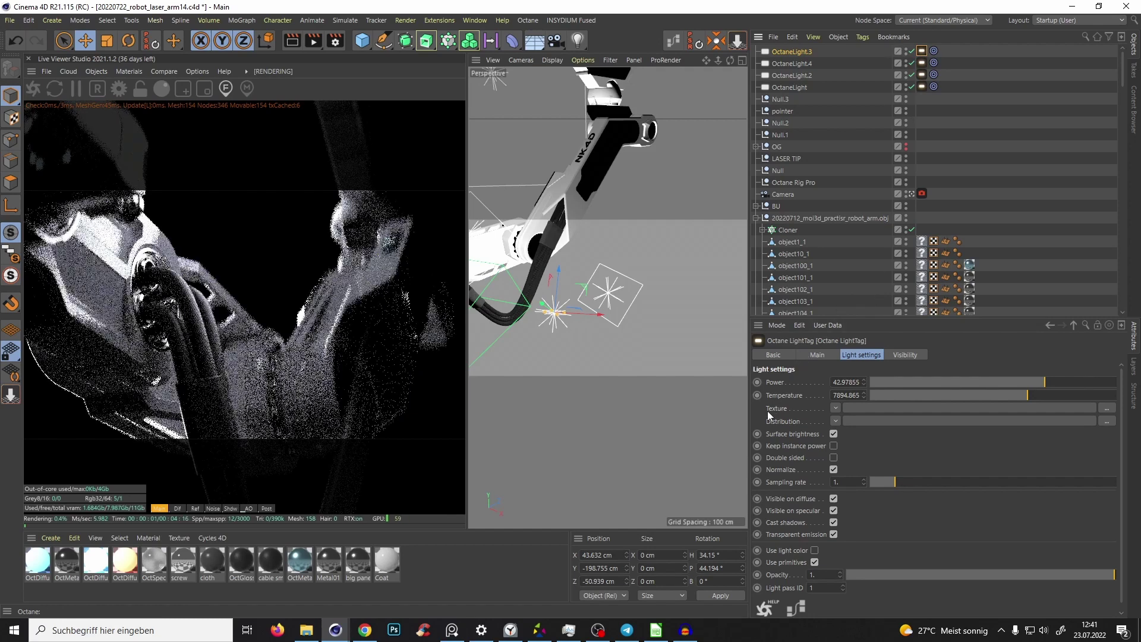
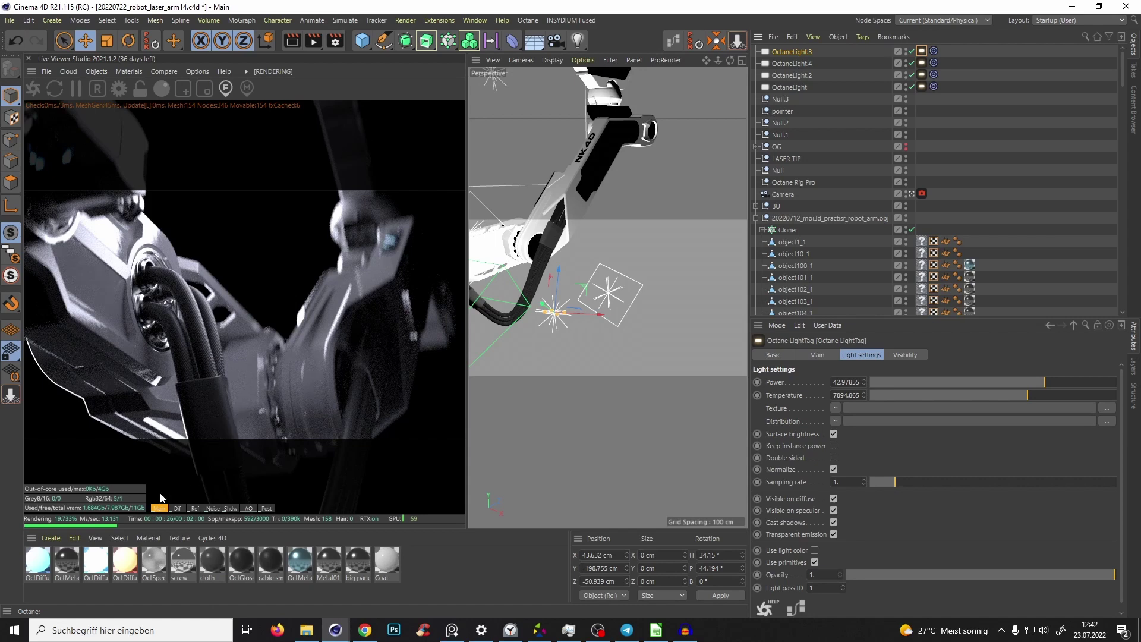
Step: Review the robot arm jobs listed in the render queue and minimise its window
{"action": "left_click", "coordinate": [405, 20]}
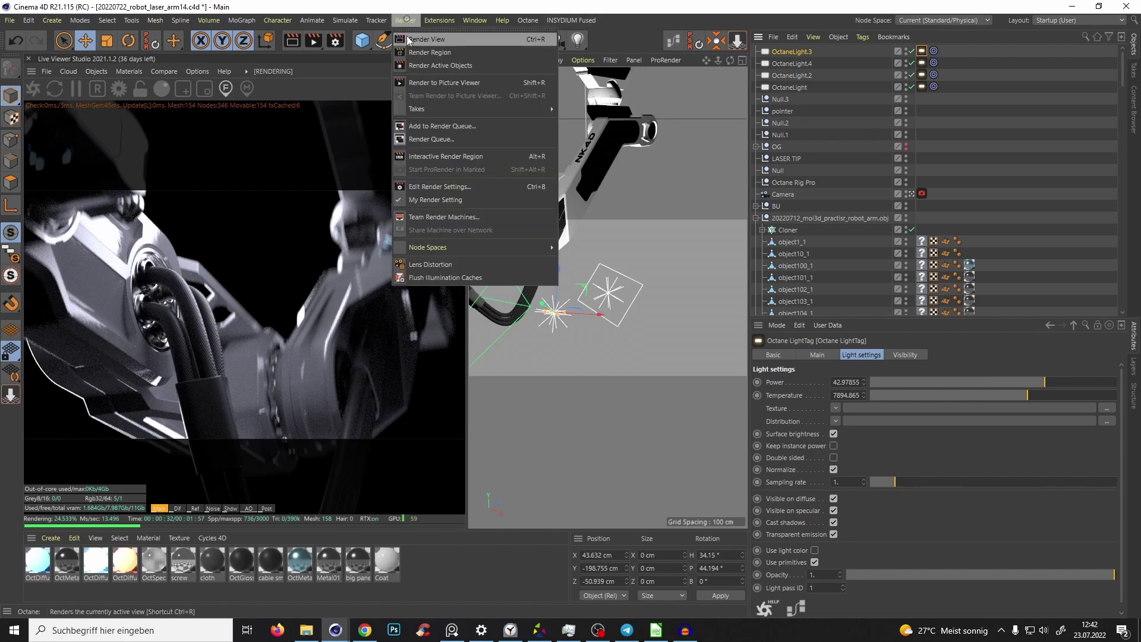
{"action": "left_click", "coordinate": [450, 140]}
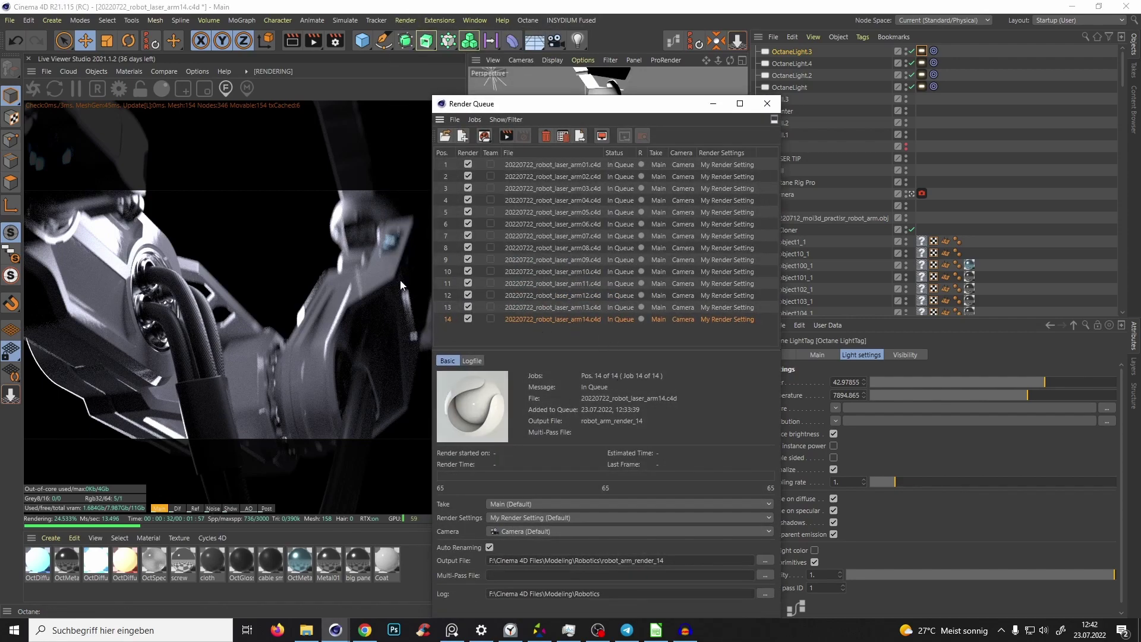
{"action": "left_click", "coordinate": [712, 103]}
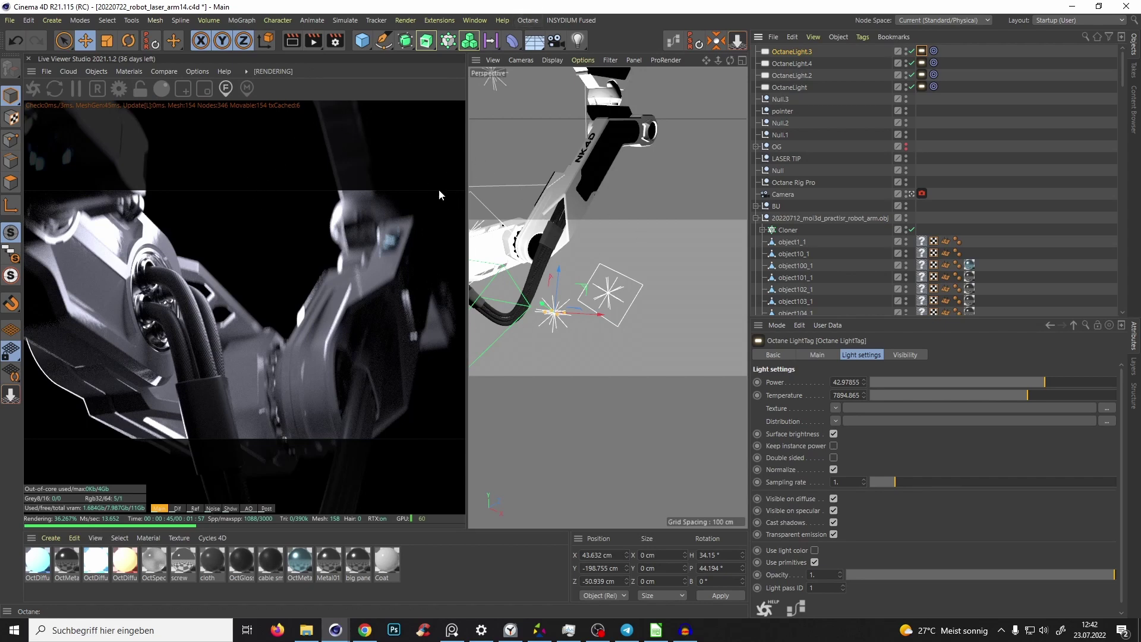
Step: Save the project as a new version named 20220722_robot_laser_arm15 in the Robotics folder
{"action": "left_click", "coordinate": [8, 23]}
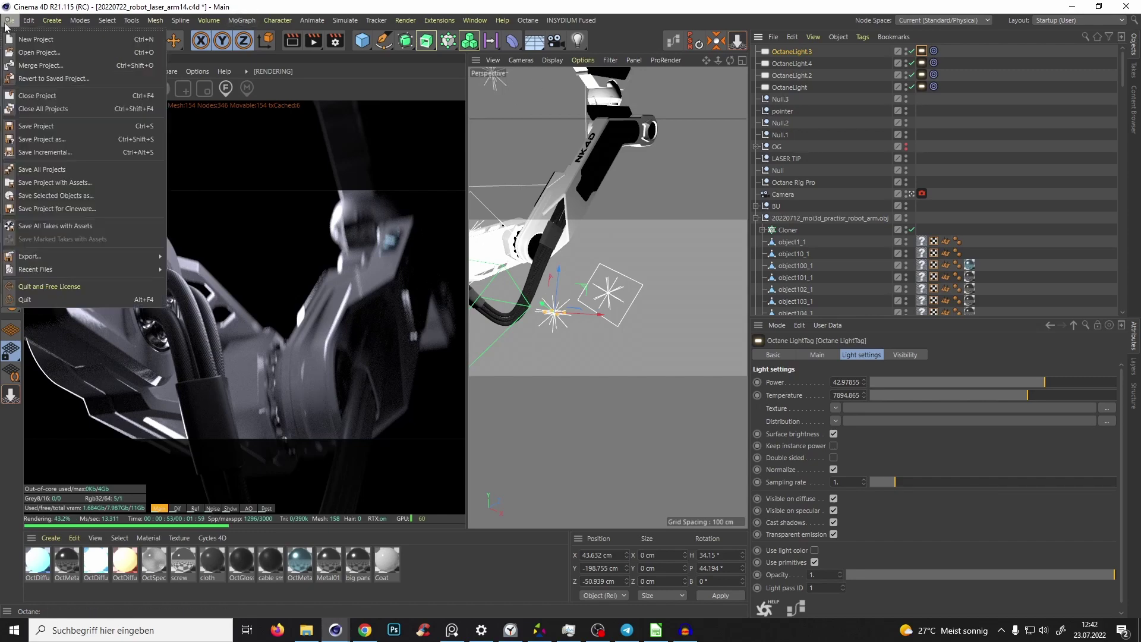
{"action": "left_click", "coordinate": [57, 144]}
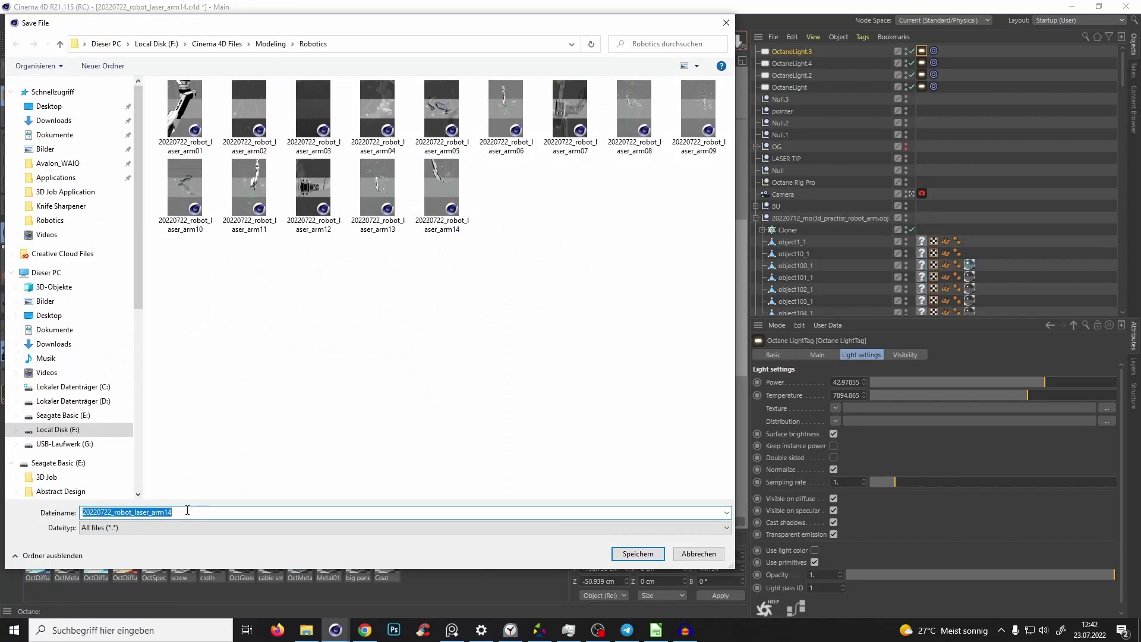
{"action": "left_click", "coordinate": [190, 511]}
{"action": "key", "text": "BackSpace"}
{"action": "type", "text": "5"}
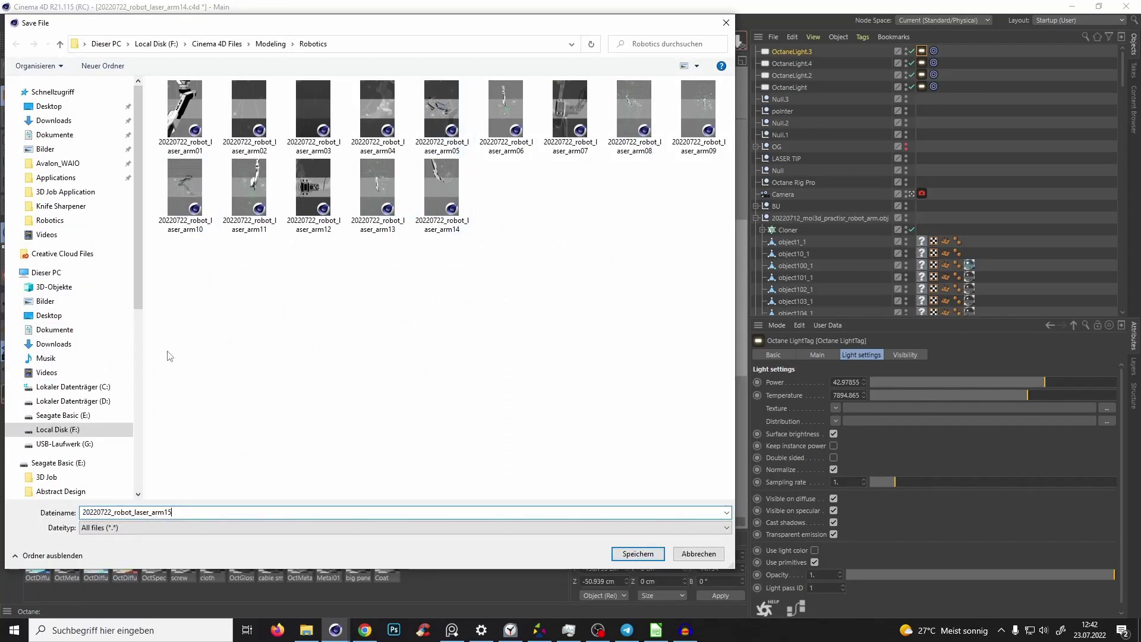
{"action": "left_click", "coordinate": [632, 554]}
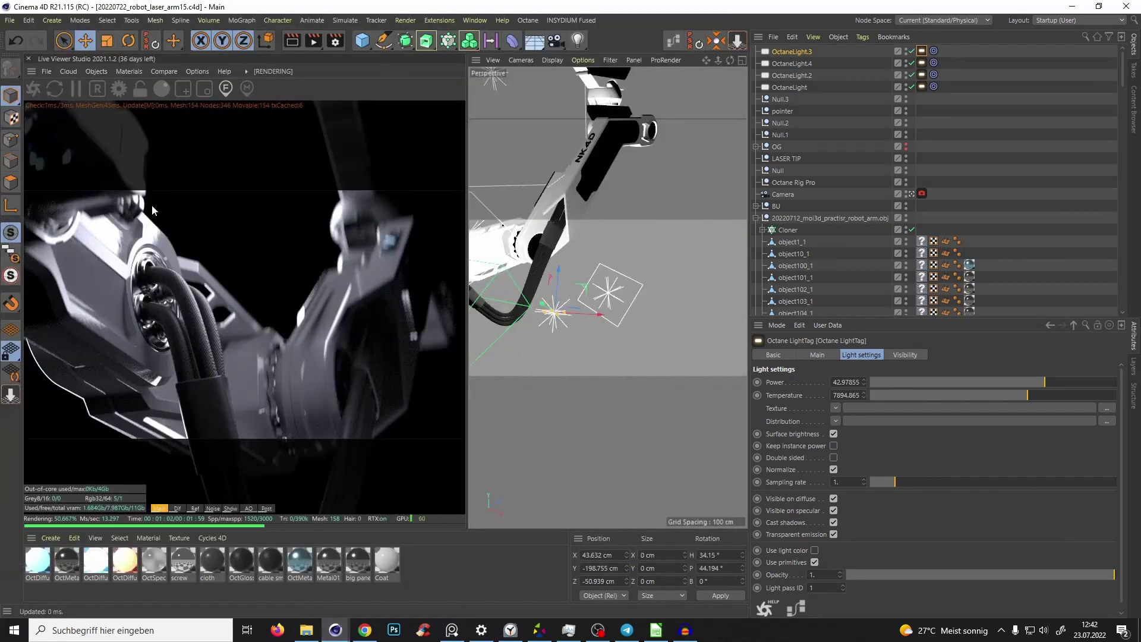
Step: Renumber the regular image output file and the Octane render pass file in the render settings for the new project version
{"action": "left_click", "coordinate": [336, 40]}
{"action": "left_click", "coordinate": [756, 158]}
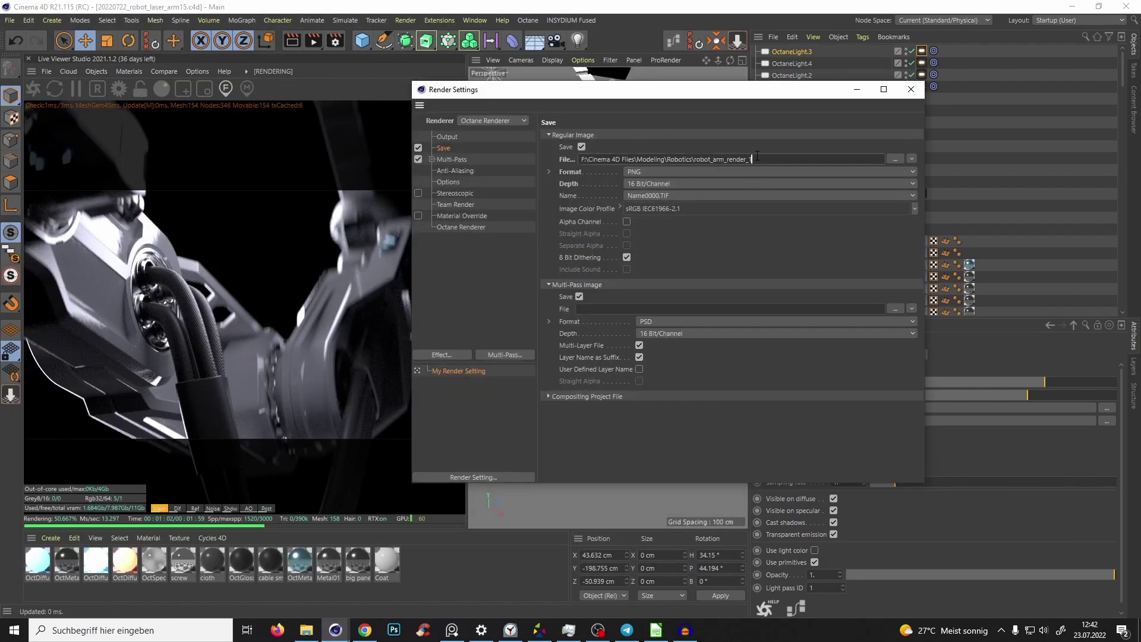
{"action": "left_click", "coordinate": [444, 138]}
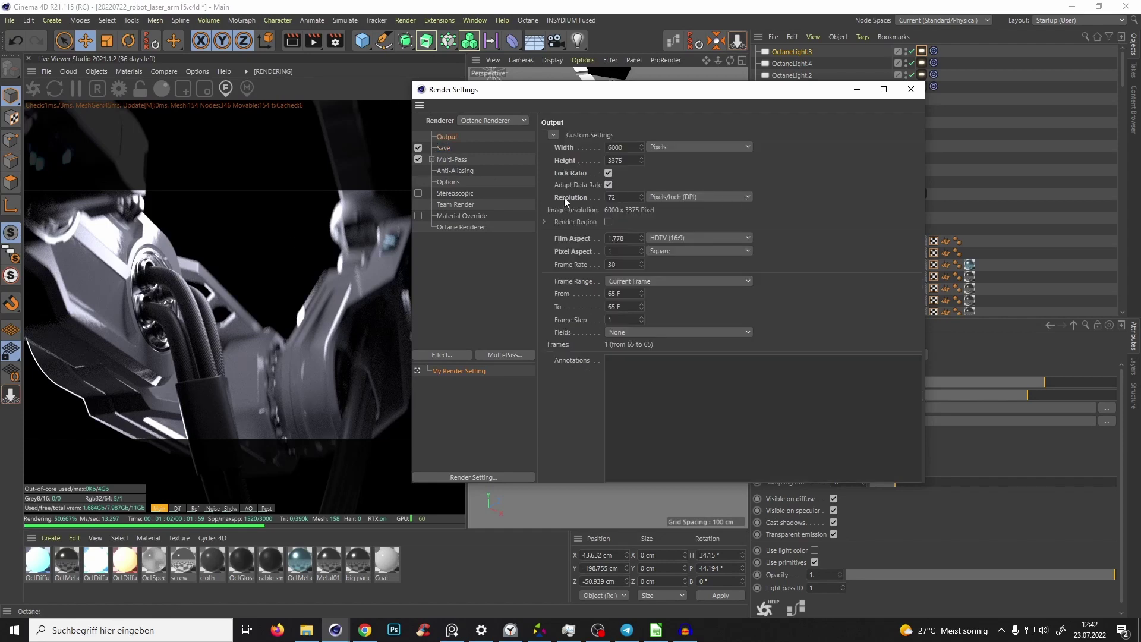
{"action": "left_click", "coordinate": [450, 160]}
{"action": "left_click", "coordinate": [460, 227]}
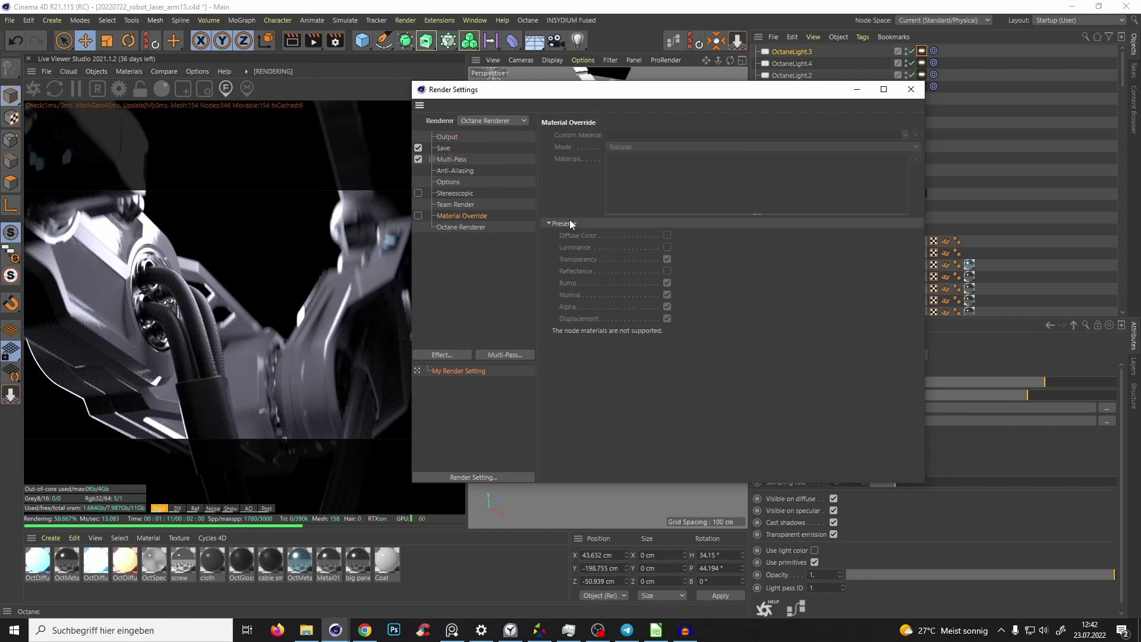
{"action": "left_click", "coordinate": [811, 135]}
{"action": "left_click", "coordinate": [760, 174]}
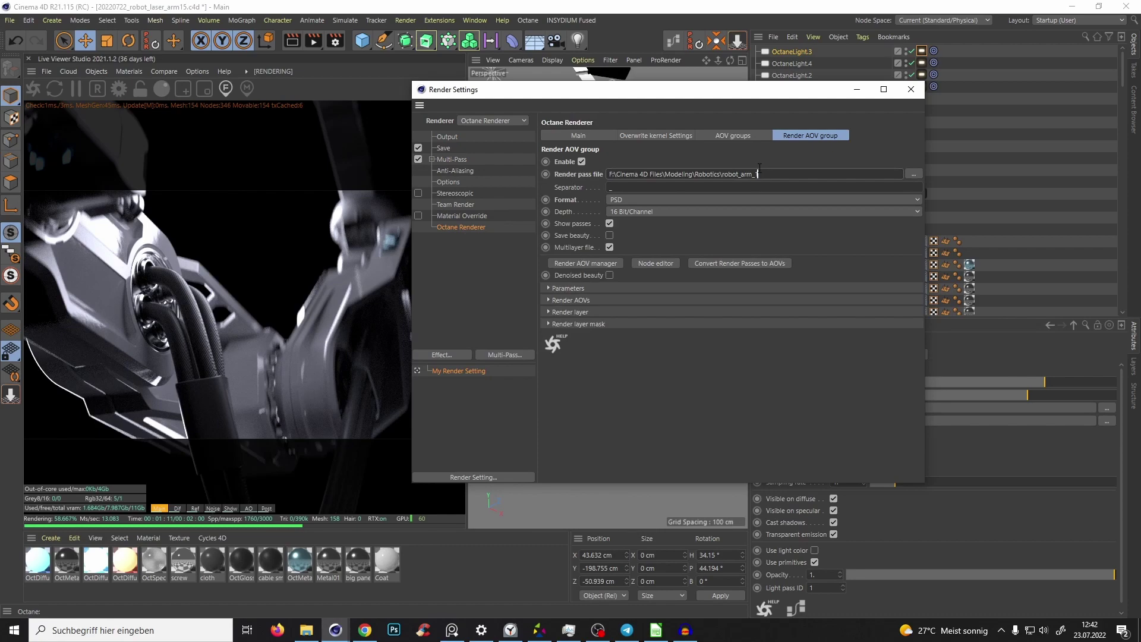
{"action": "left_click", "coordinate": [856, 89]}
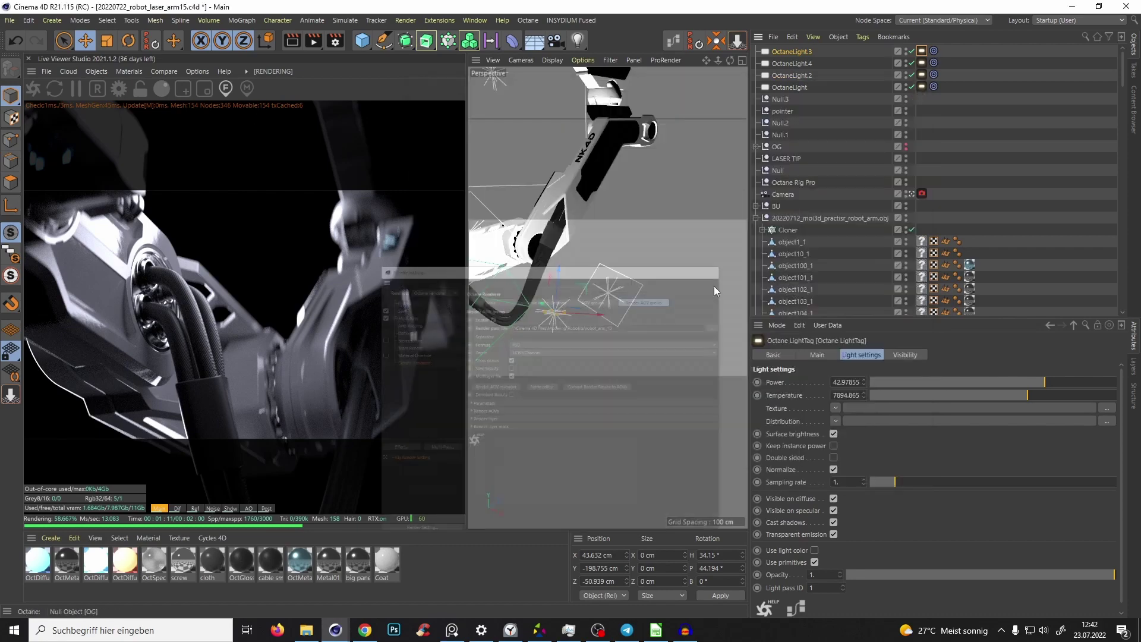
{"action": "left_click", "coordinate": [598, 629]}
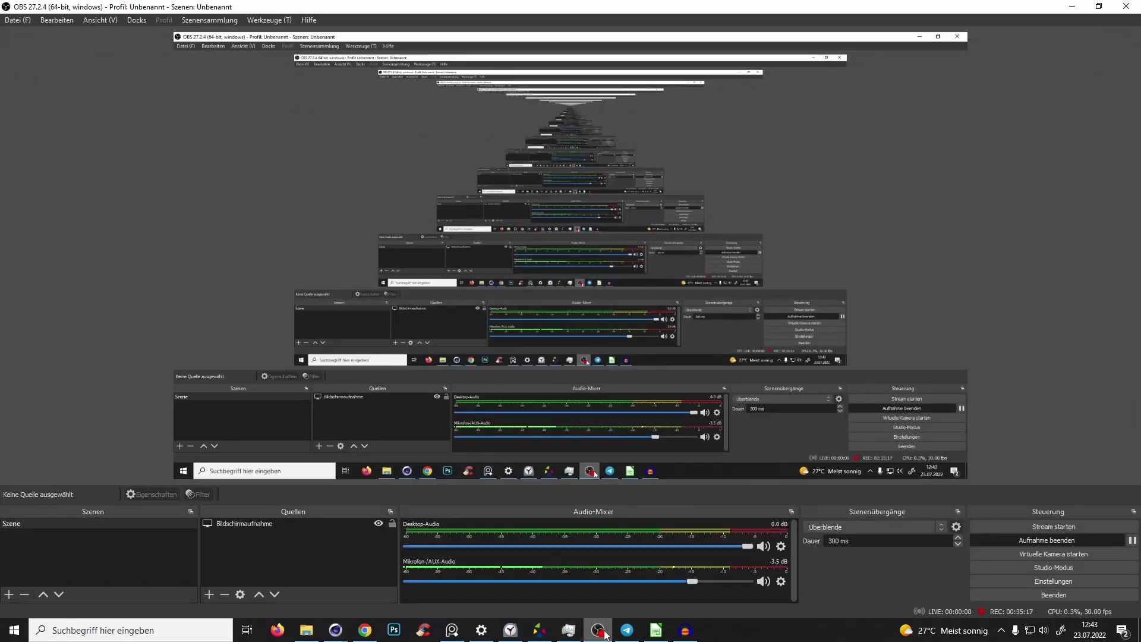
{"action": "left_click", "coordinate": [601, 631]}
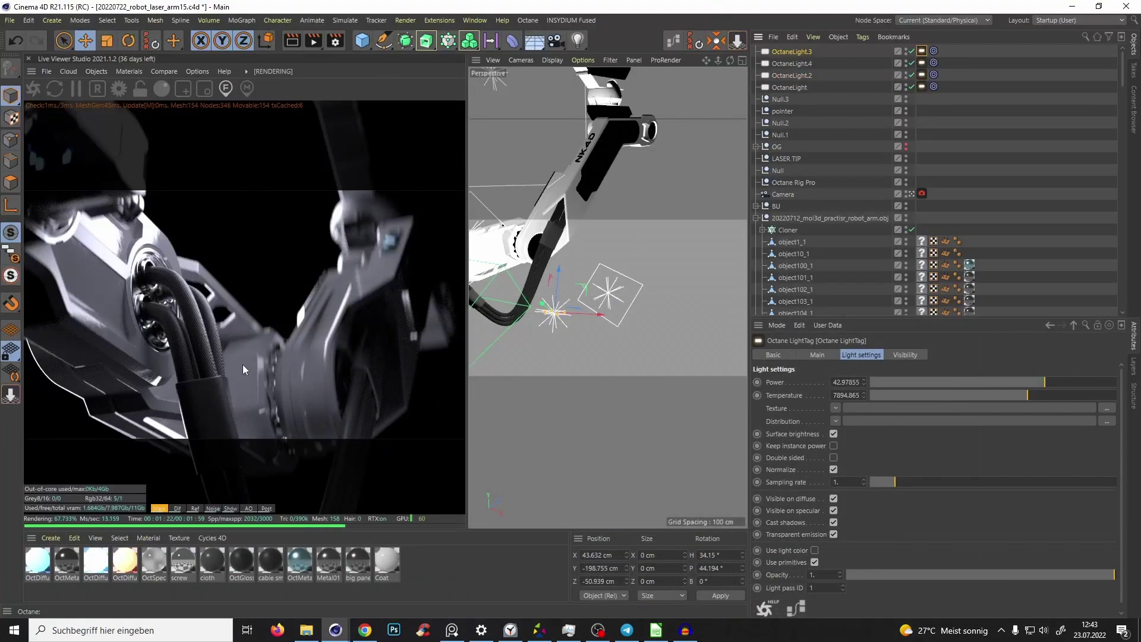
Step: Switch to Chrome and browse the uploaded images in the Adobe Stock contributor portfolio
{"action": "left_click", "coordinate": [365, 630]}
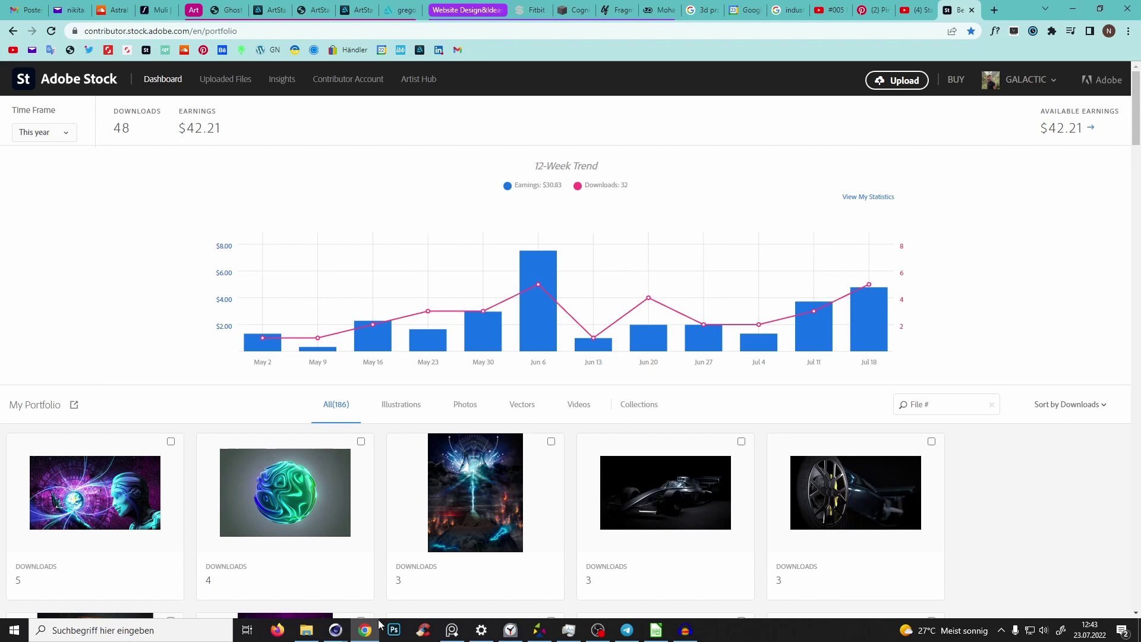
{"action": "scroll", "coordinate": [379, 620], "scroll_direction": "down", "scroll_amount": 2}
{"action": "scroll", "coordinate": [379, 619], "scroll_direction": "up", "scroll_amount": 2}
{"action": "scroll", "coordinate": [379, 622], "scroll_direction": "down", "scroll_amount": 8}
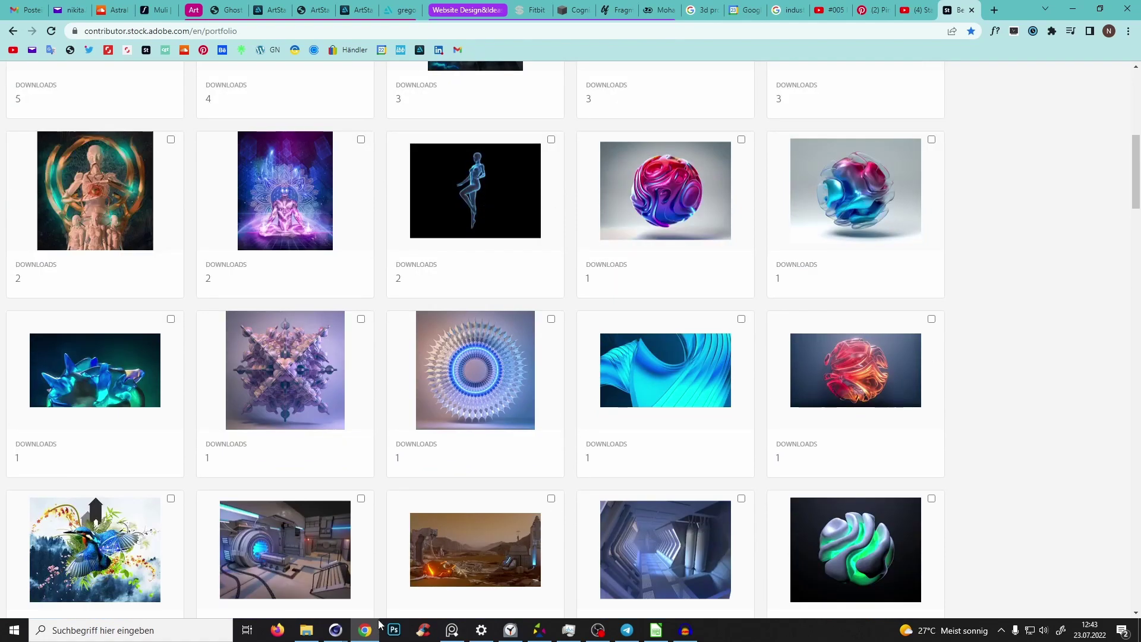
{"action": "scroll", "coordinate": [379, 624], "scroll_direction": "down", "scroll_amount": 5}
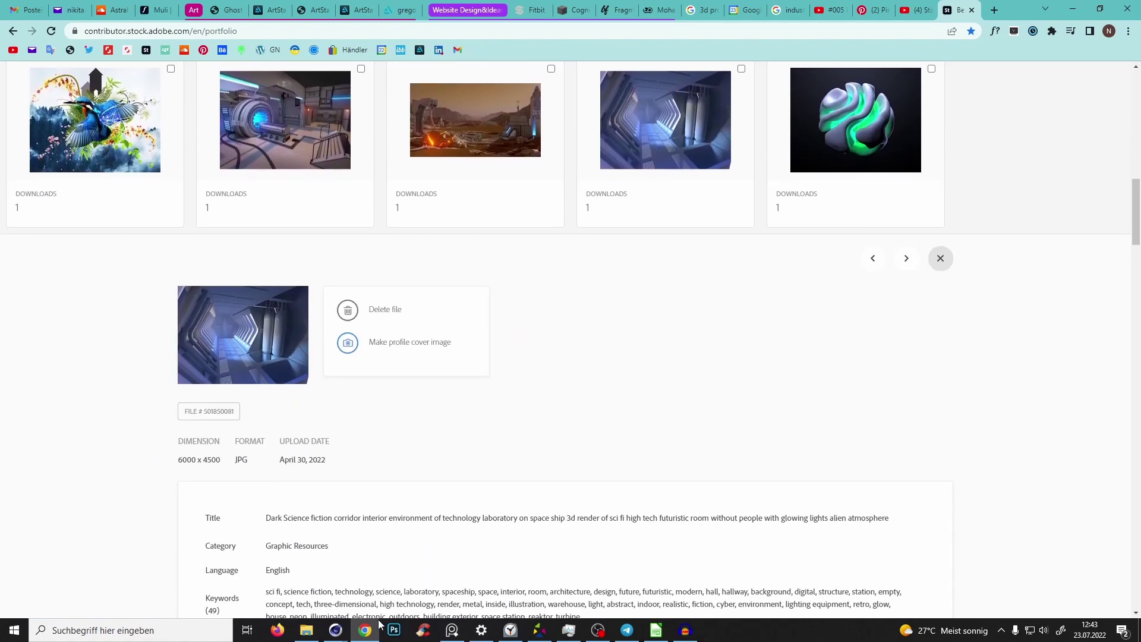
{"action": "scroll", "coordinate": [379, 623], "scroll_direction": "up", "scroll_amount": 1}
{"action": "scroll", "coordinate": [379, 624], "scroll_direction": "up", "scroll_amount": 1}
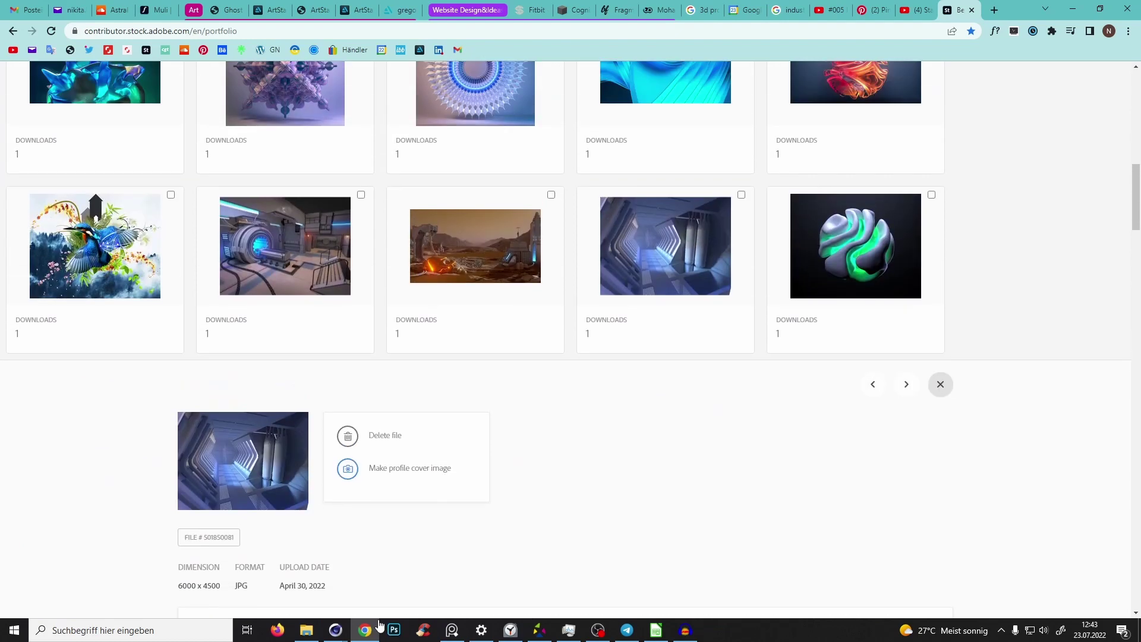
{"action": "scroll", "coordinate": [379, 623], "scroll_direction": "down", "scroll_amount": 10}
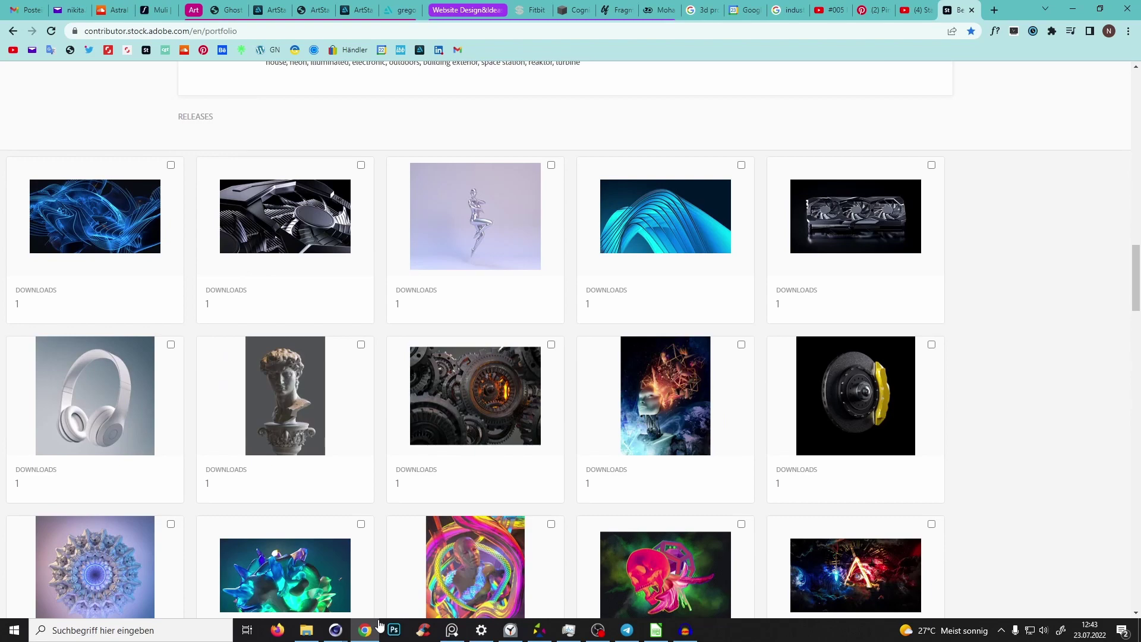
Step: Browse the remaining portfolio images down to those without downloads and return to the dashboard overview
{"action": "scroll", "coordinate": [379, 624], "scroll_direction": "down", "scroll_amount": 3}
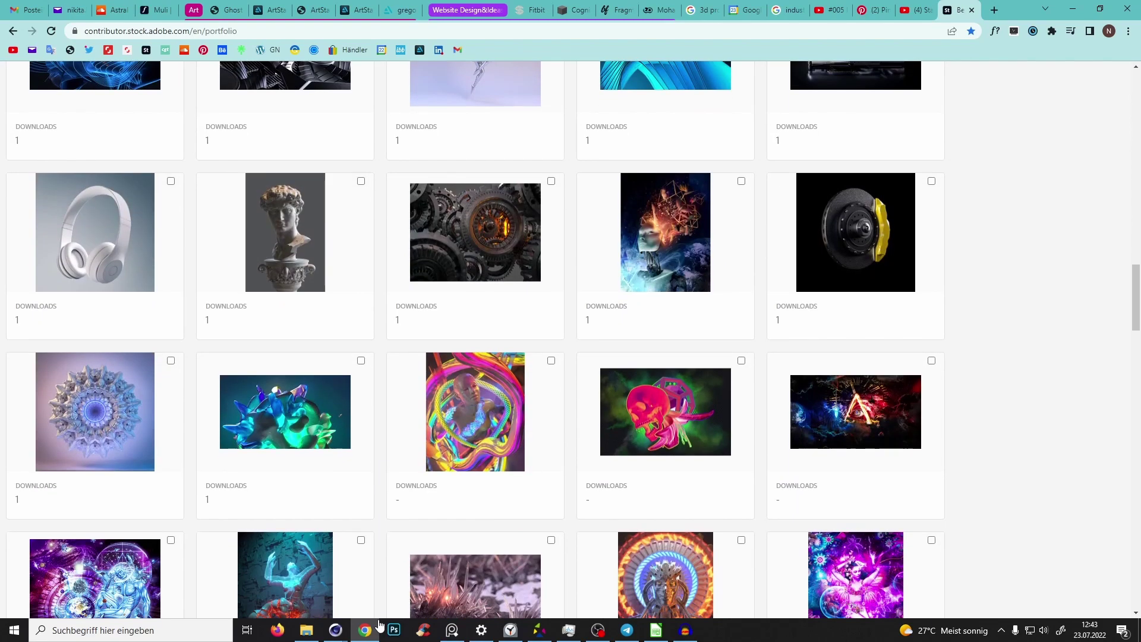
{"action": "scroll", "coordinate": [379, 624], "scroll_direction": "down", "scroll_amount": 7}
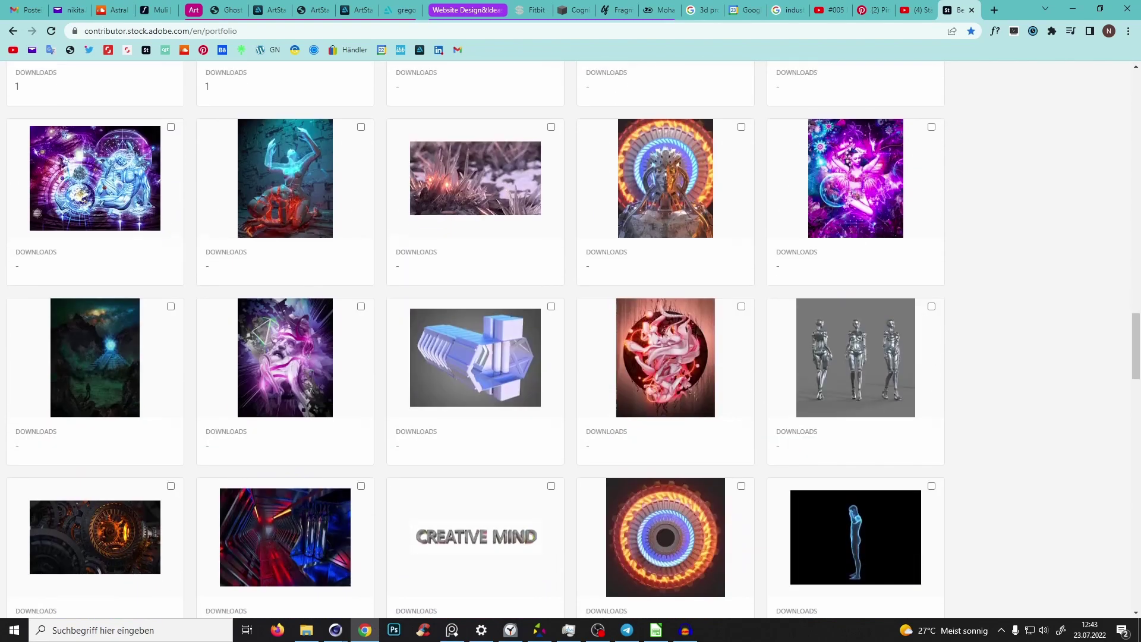
{"action": "scroll", "coordinate": [379, 624], "scroll_direction": "down", "scroll_amount": 3}
{"action": "scroll", "coordinate": [379, 624], "scroll_direction": "up", "scroll_amount": 20}
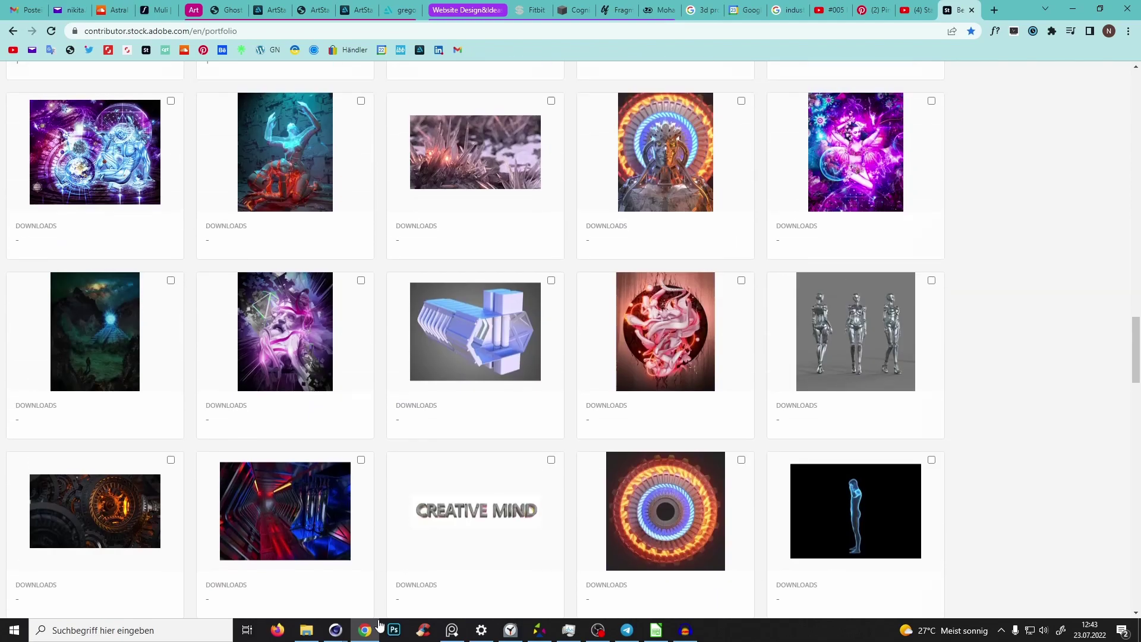
{"action": "scroll", "coordinate": [379, 623], "scroll_direction": "down", "scroll_amount": 3}
{"action": "scroll", "coordinate": [379, 623], "scroll_direction": "up", "scroll_amount": 3}
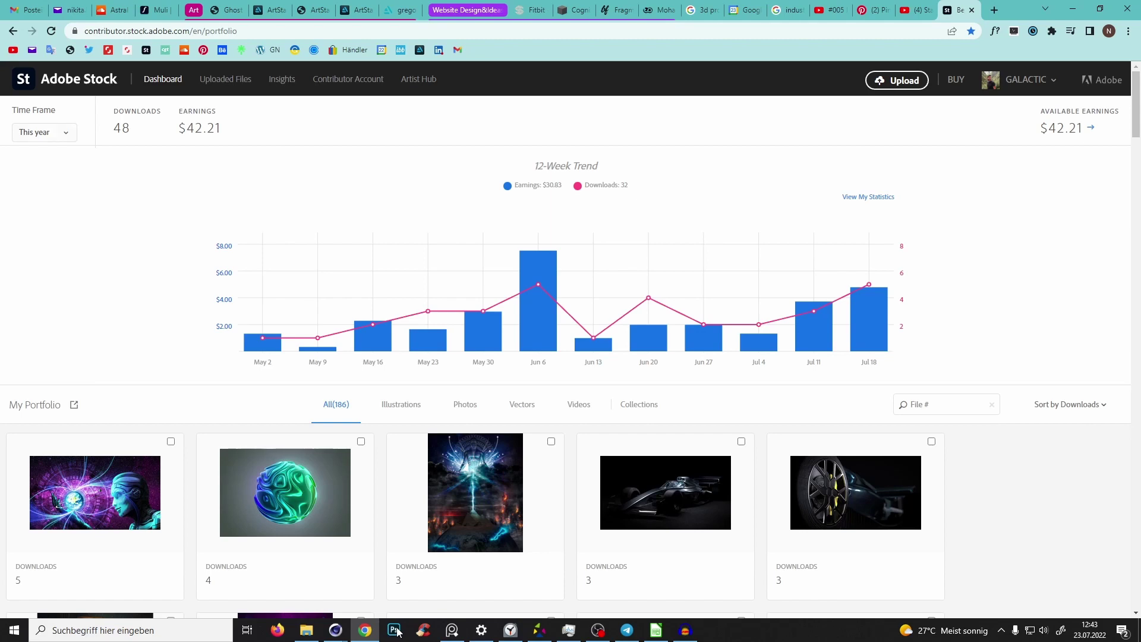
Step: Review the best-selling portfolio images and compare them with the robot arm render in Cinema 4D, returning to Chrome
{"action": "scroll", "coordinate": [565, 339], "scroll_direction": "down", "scroll_amount": 2}
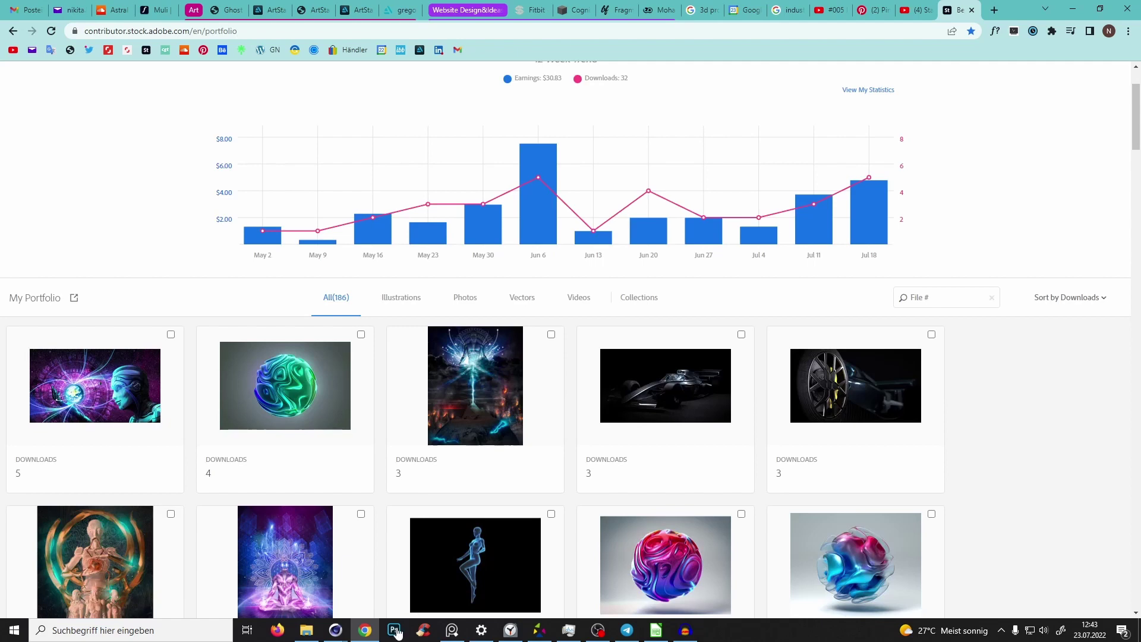
{"action": "scroll", "coordinate": [398, 633], "scroll_direction": "down", "scroll_amount": 1}
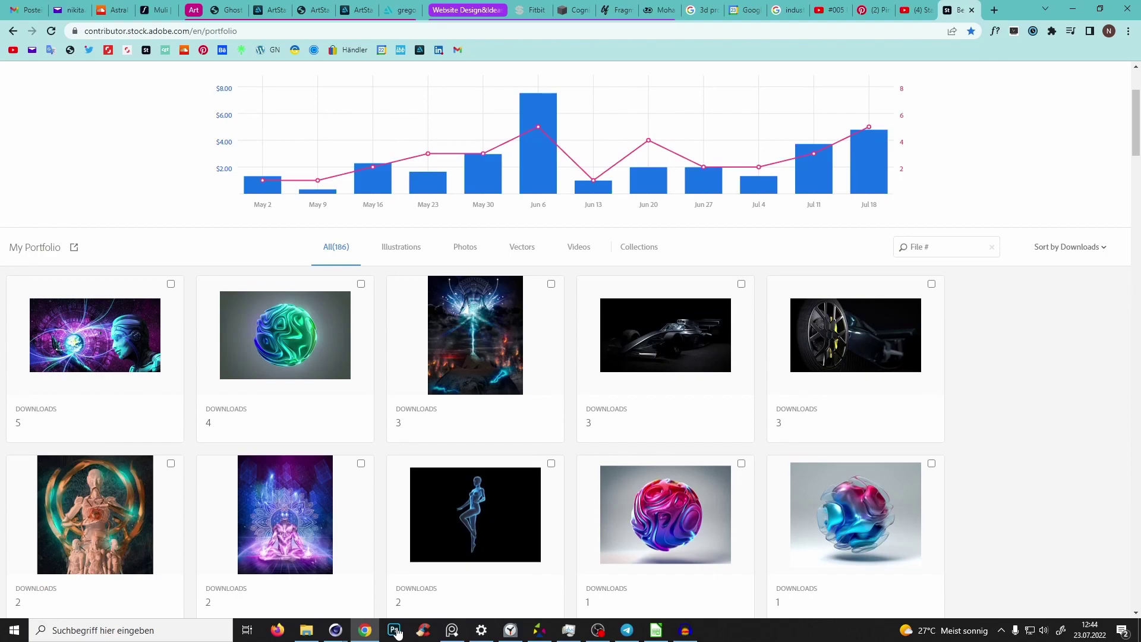
{"action": "scroll", "coordinate": [397, 632], "scroll_direction": "down", "scroll_amount": 1}
{"action": "left_click", "coordinate": [336, 629]}
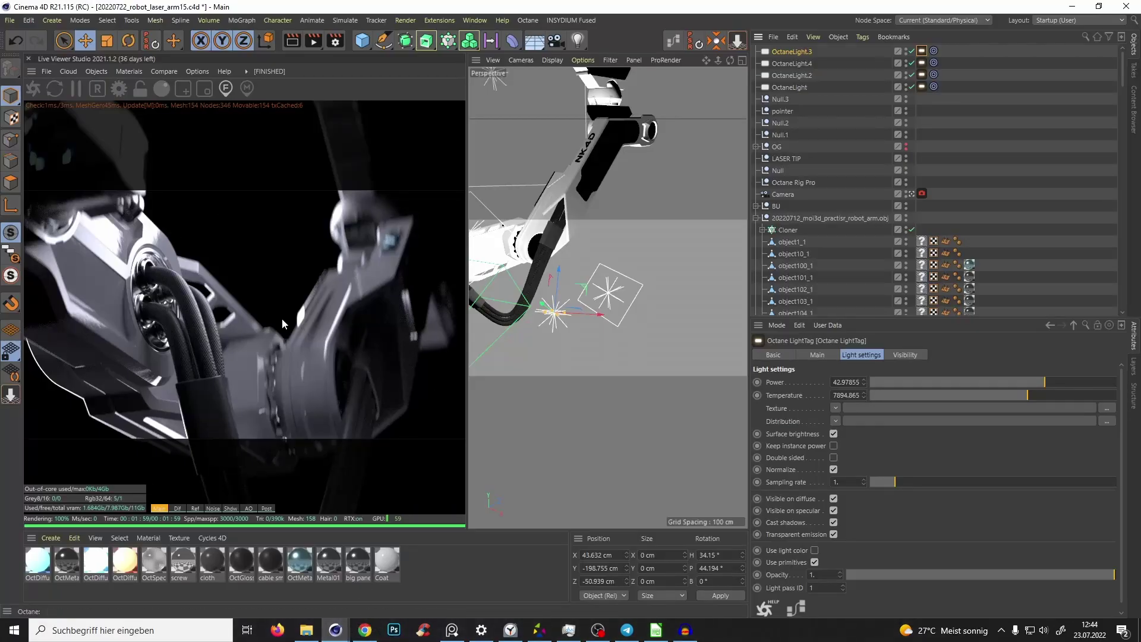
{"action": "left_click", "coordinate": [365, 630]}
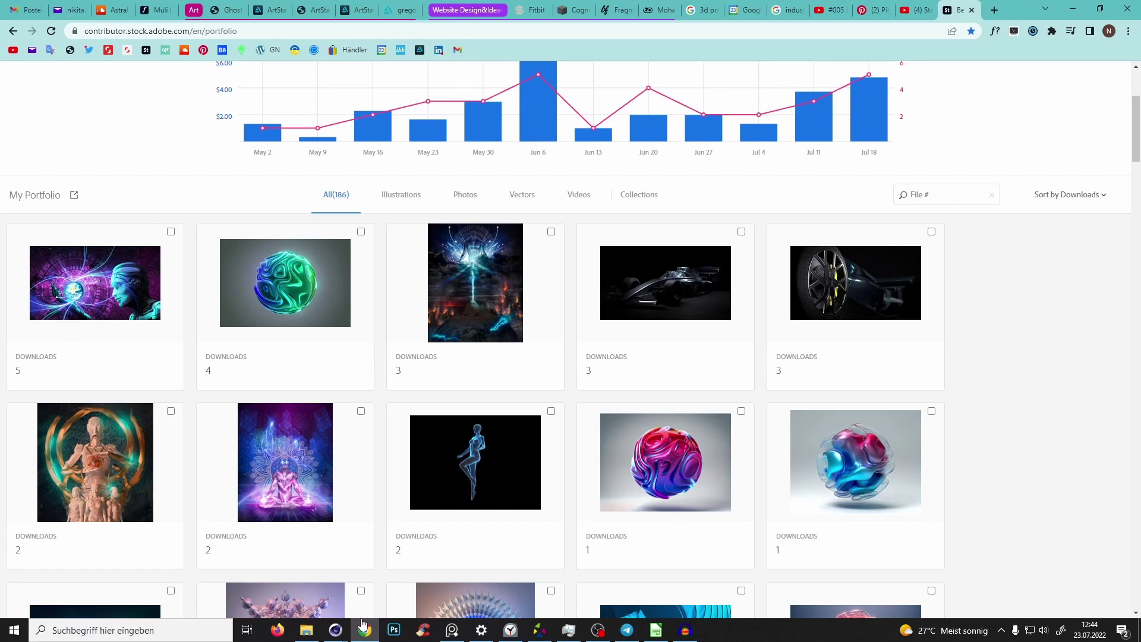
Step: Look through the portfolio rows below the best sellers, including the sci-fi and graphics card images, and return to the overview
{"action": "scroll", "coordinate": [362, 624], "scroll_direction": "down", "scroll_amount": 7}
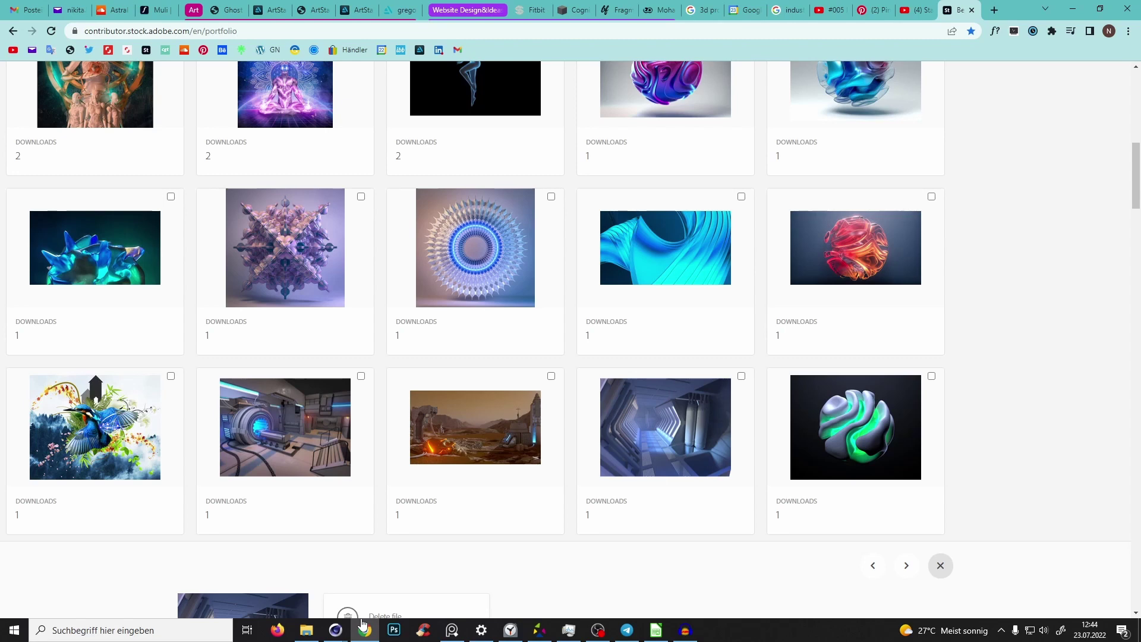
{"action": "scroll", "coordinate": [363, 624], "scroll_direction": "down", "scroll_amount": 1}
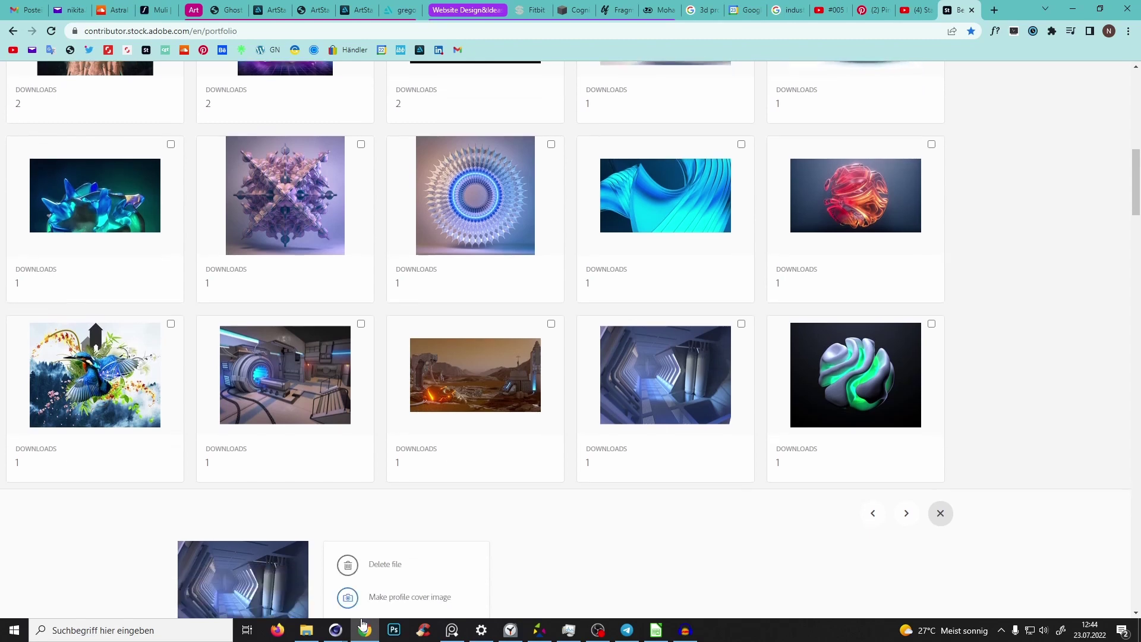
{"action": "scroll", "coordinate": [362, 623], "scroll_direction": "down", "scroll_amount": 12}
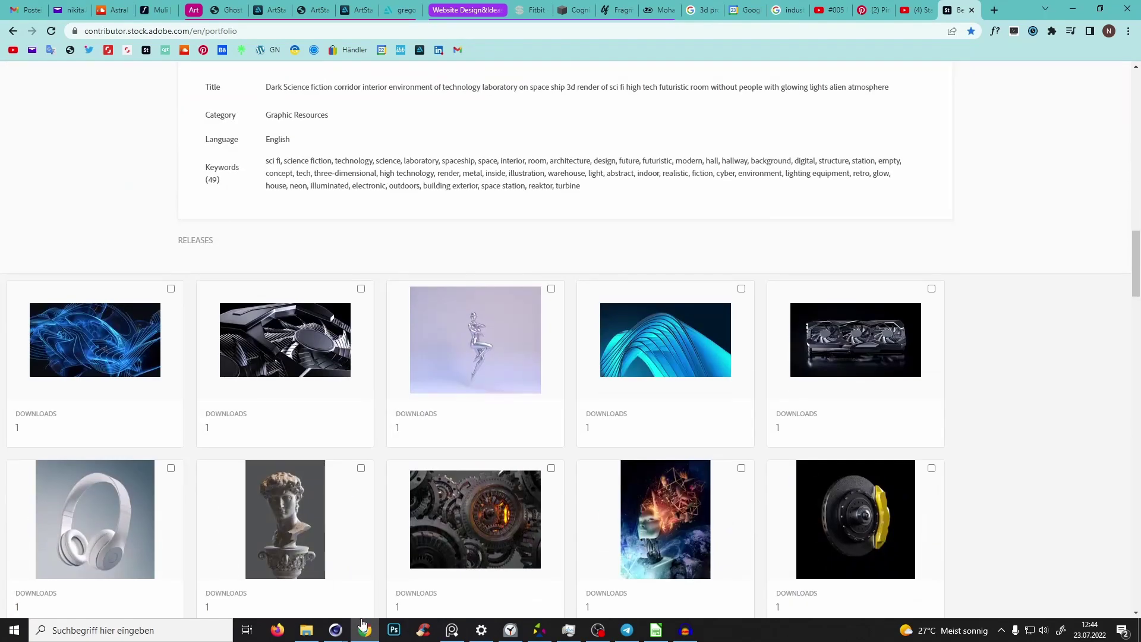
{"action": "scroll", "coordinate": [362, 624], "scroll_direction": "down", "scroll_amount": 2}
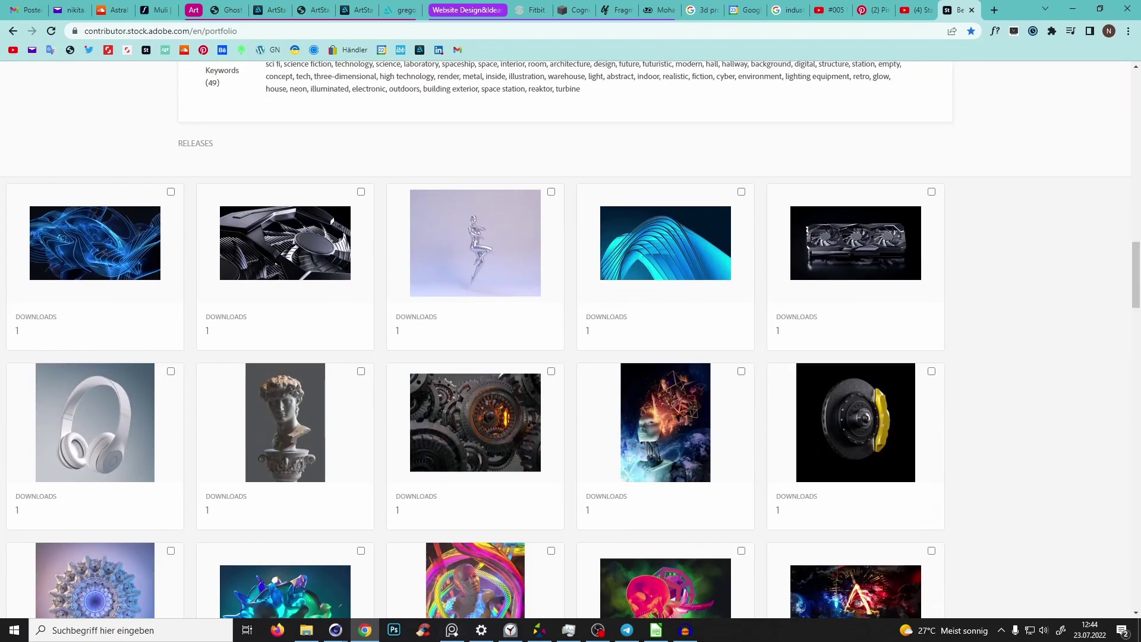
{"action": "scroll", "coordinate": [411, 625], "scroll_direction": "down", "scroll_amount": 3}
{"action": "scroll", "coordinate": [411, 625], "scroll_direction": "up", "scroll_amount": 20}
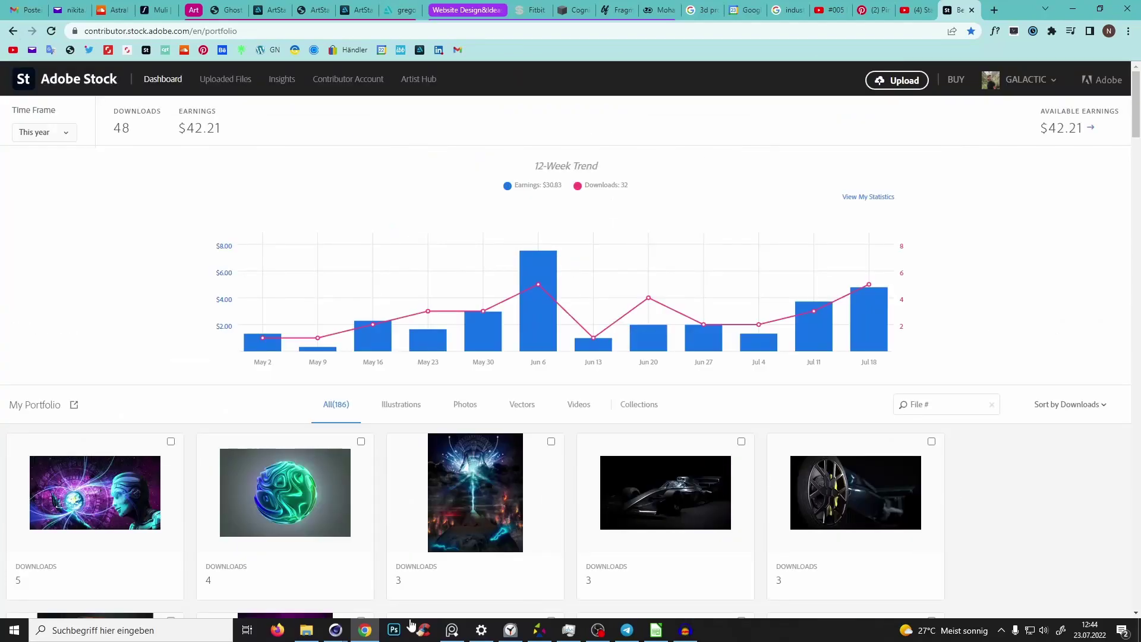
Step: Examine the 12-week trend and the most downloaded images once more, and minimise Chrome to return to Cinema 4D
{"action": "scroll", "coordinate": [411, 625], "scroll_direction": "down", "scroll_amount": 4}
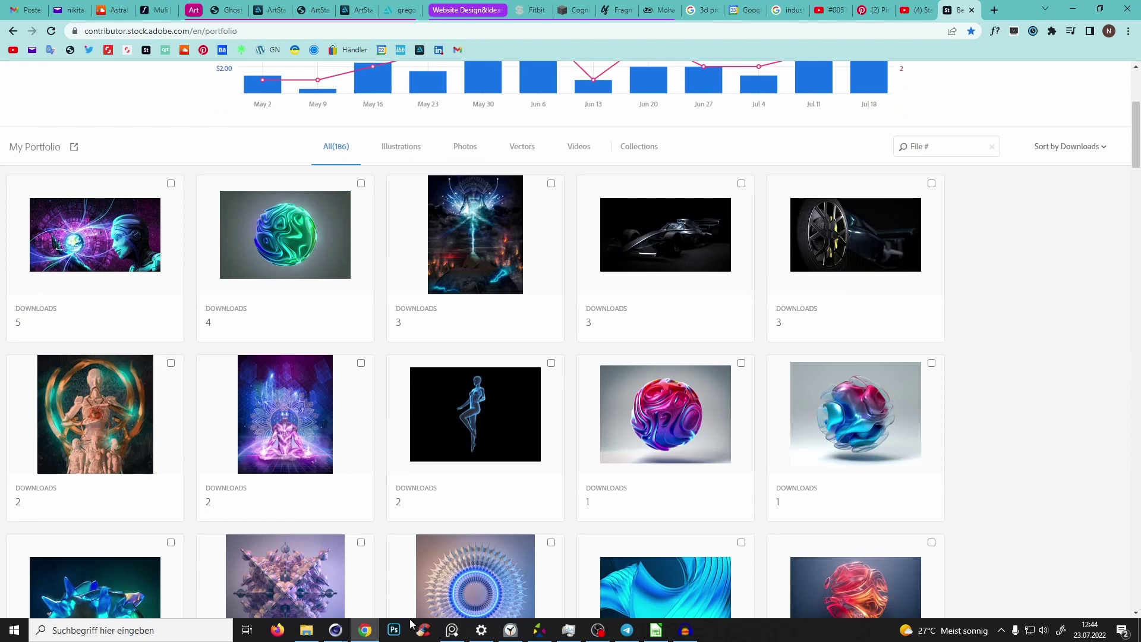
{"action": "scroll", "coordinate": [412, 625], "scroll_direction": "up", "scroll_amount": 2}
{"action": "scroll", "coordinate": [412, 625], "scroll_direction": "down", "scroll_amount": 1}
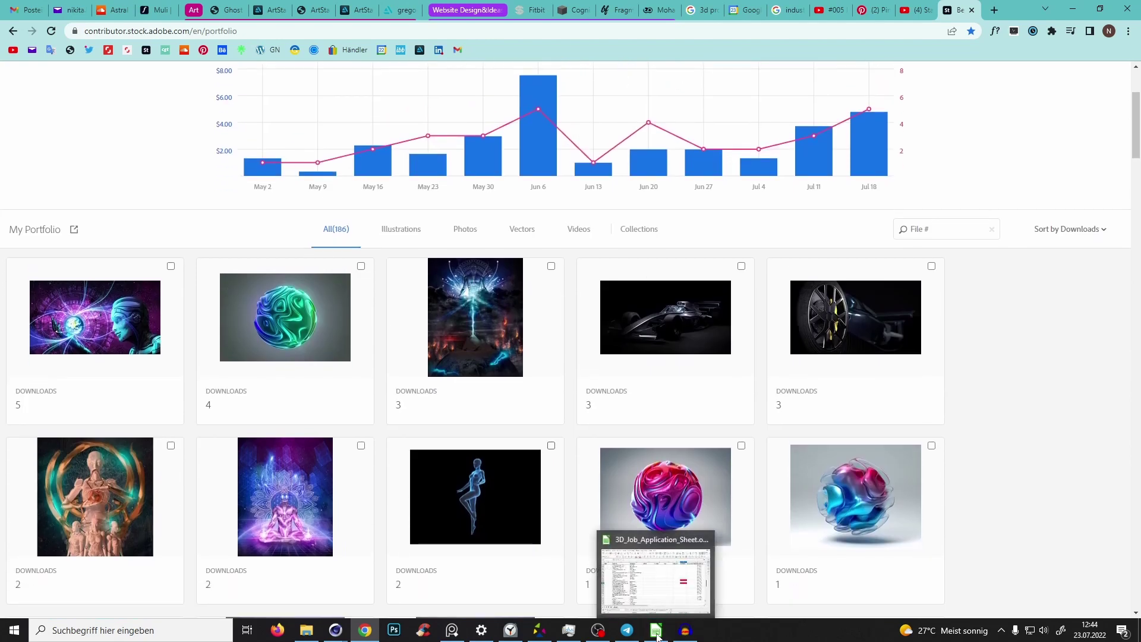
{"action": "scroll", "coordinate": [657, 636], "scroll_direction": "down", "scroll_amount": 1}
{"action": "scroll", "coordinate": [657, 636], "scroll_direction": "up", "scroll_amount": 1}
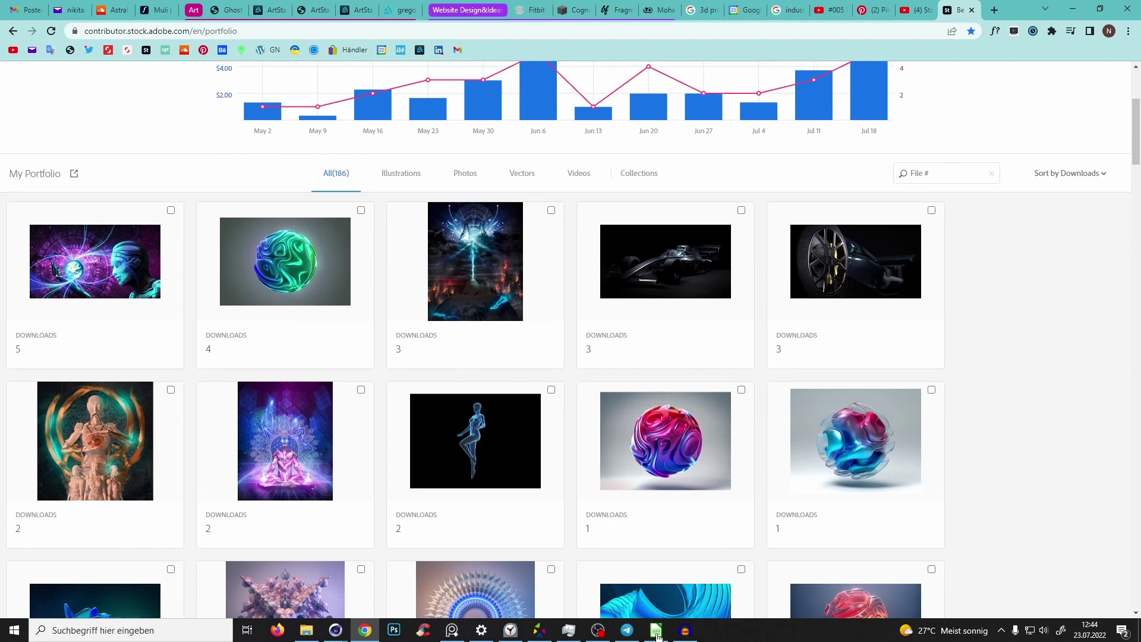
{"action": "scroll", "coordinate": [658, 636], "scroll_direction": "down", "scroll_amount": 1}
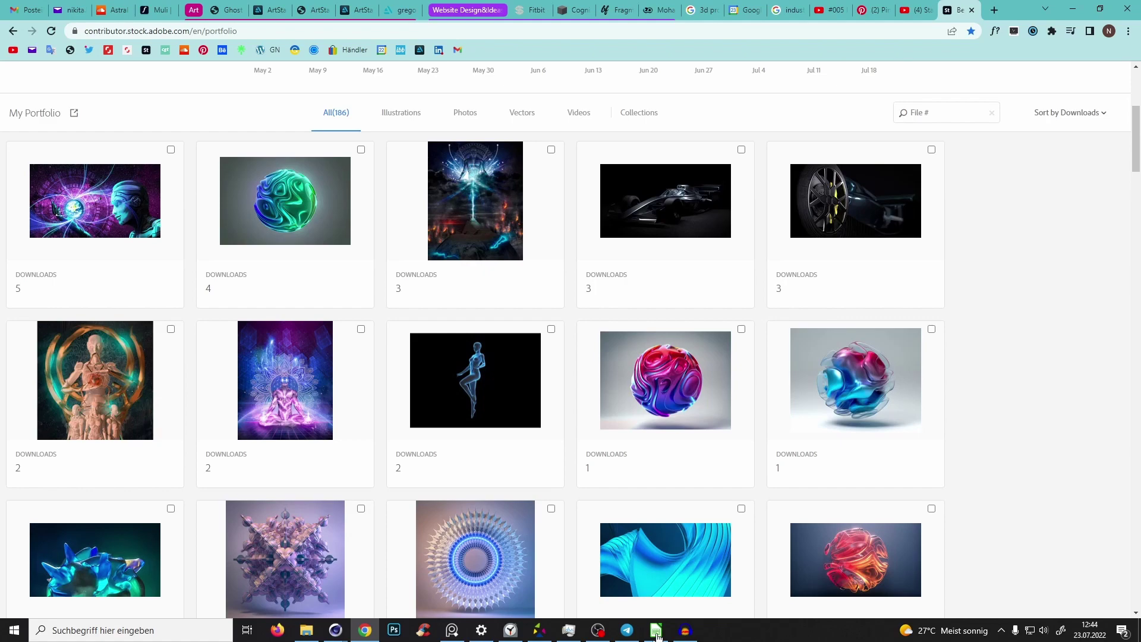
{"action": "scroll", "coordinate": [657, 636], "scroll_direction": "up", "scroll_amount": 5}
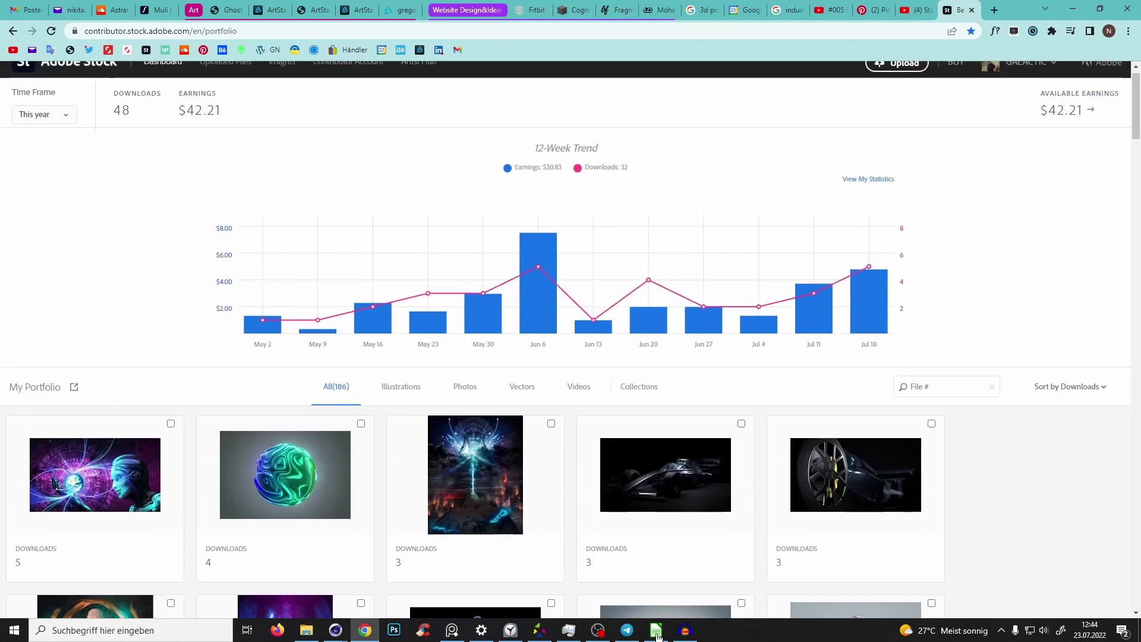
{"action": "scroll", "coordinate": [657, 636], "scroll_direction": "down", "scroll_amount": 4}
{"action": "scroll", "coordinate": [657, 636], "scroll_direction": "down", "scroll_amount": 2}
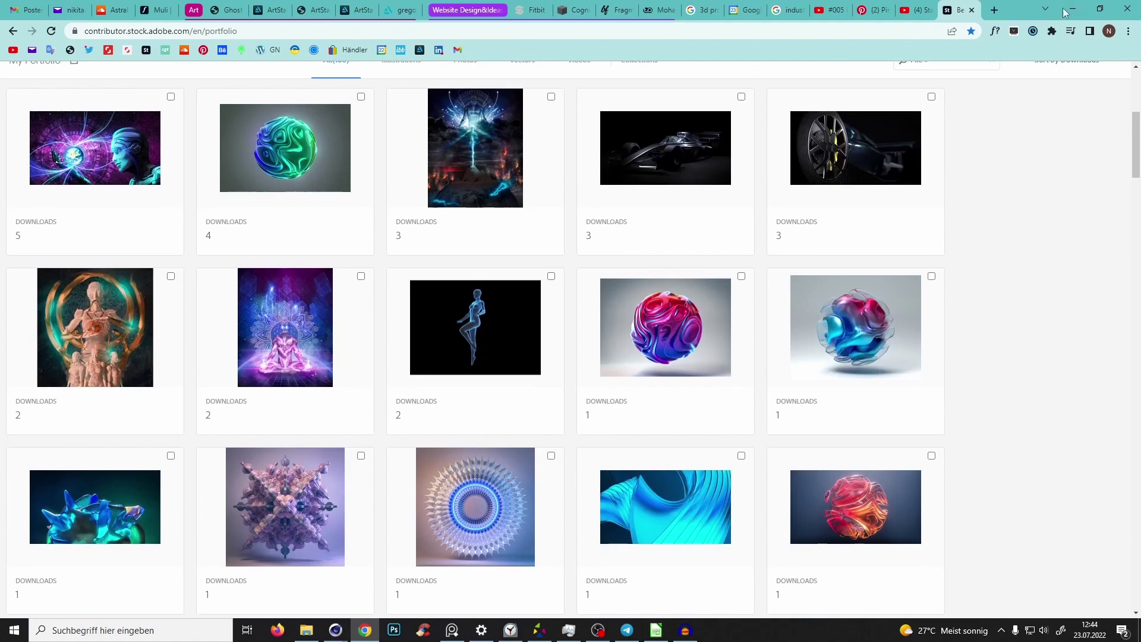
{"action": "left_click", "coordinate": [1072, 9]}
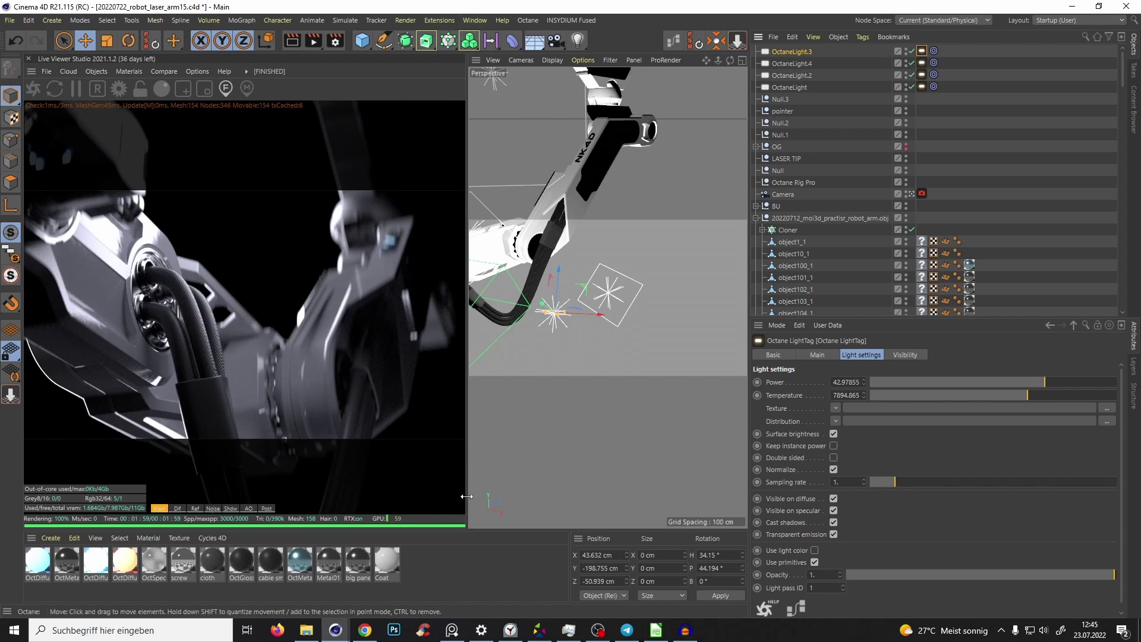
Step: Check which robot arm versions are listed in the render queue and close its window
{"action": "left_click_drag", "start_coordinate": [562, 240], "coordinate": [683, 243], "text": "alt"}
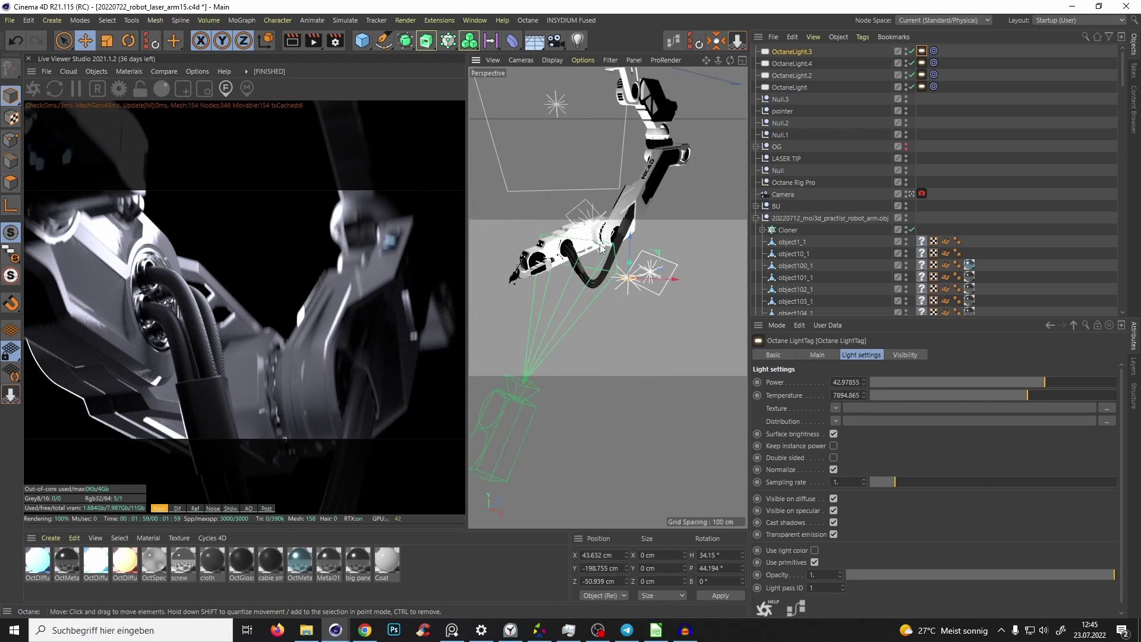
{"action": "left_click", "coordinate": [404, 20]}
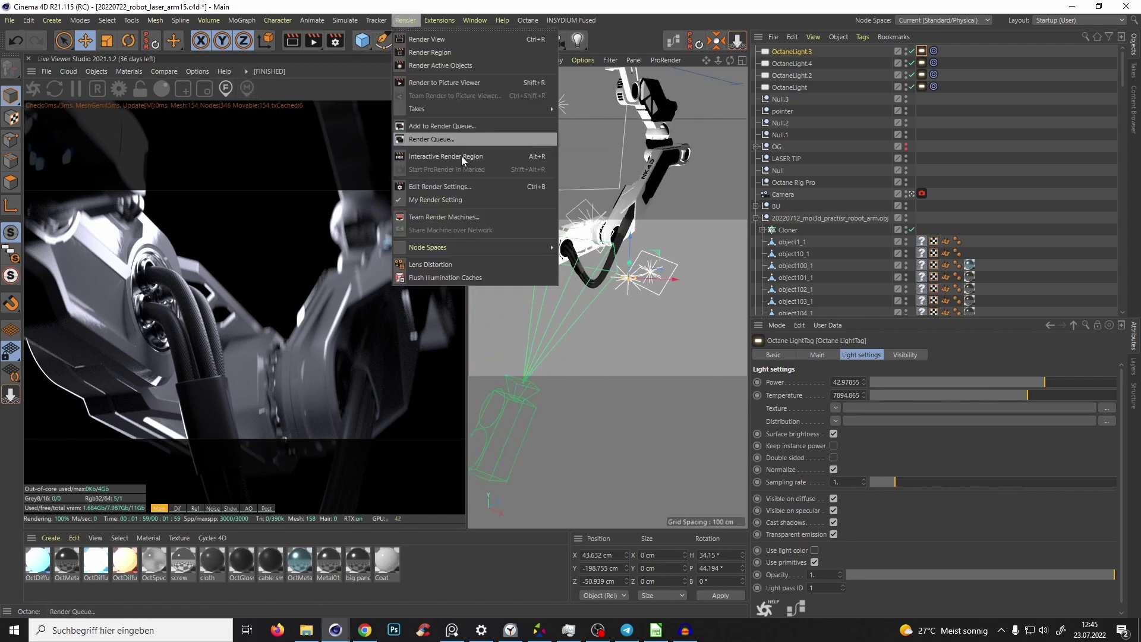
{"action": "left_click", "coordinate": [437, 141]}
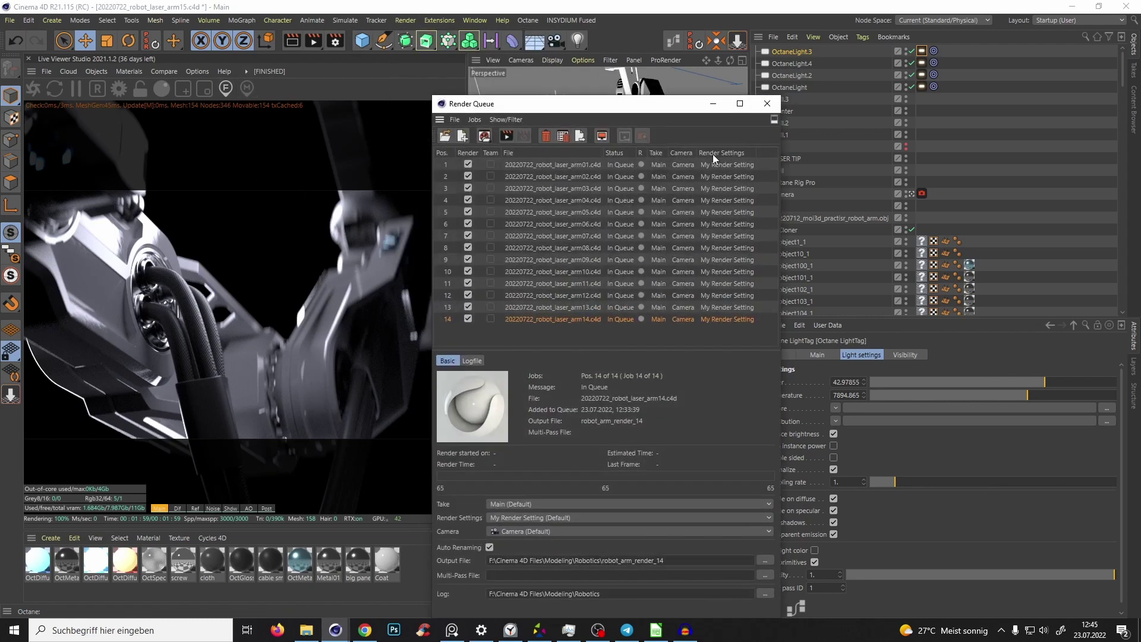
{"action": "left_click", "coordinate": [767, 103]}
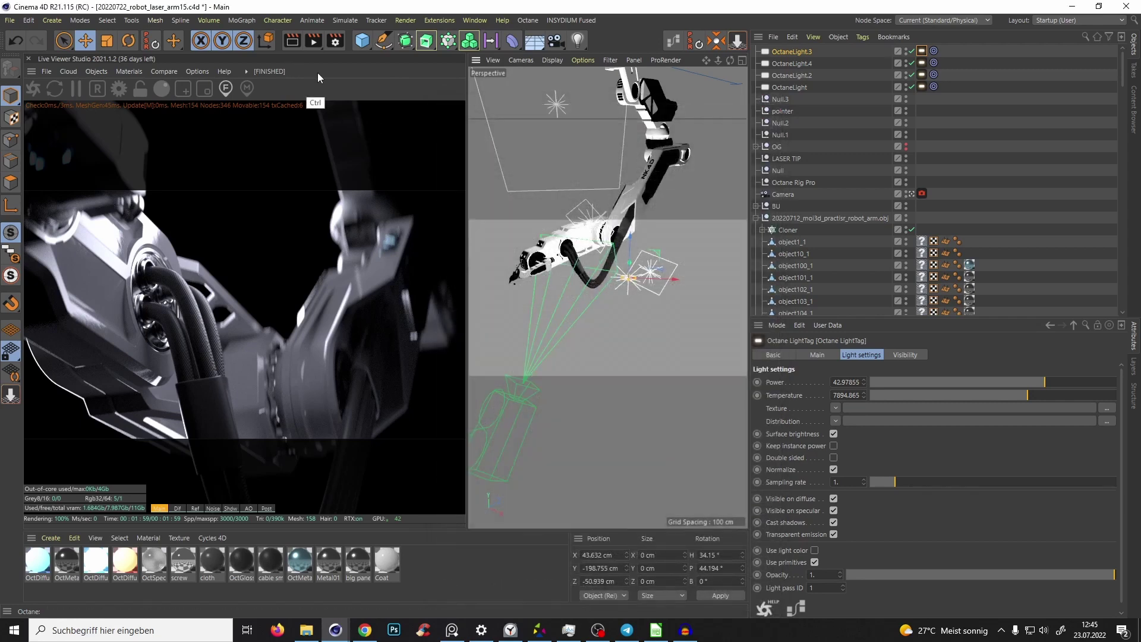
Step: Save the current project and check its render pass and image save settings in the render settings
{"action": "key", "text": "ctrl+s"}
{"action": "left_click", "coordinate": [335, 40]}
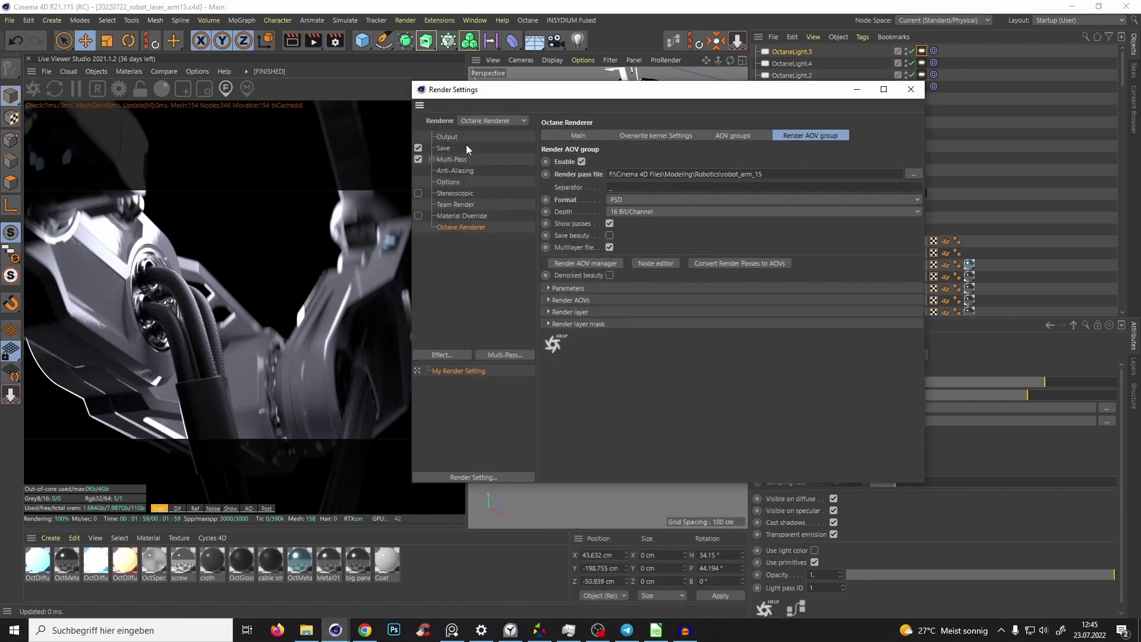
{"action": "left_click", "coordinate": [447, 149]}
{"action": "left_click", "coordinate": [910, 89]}
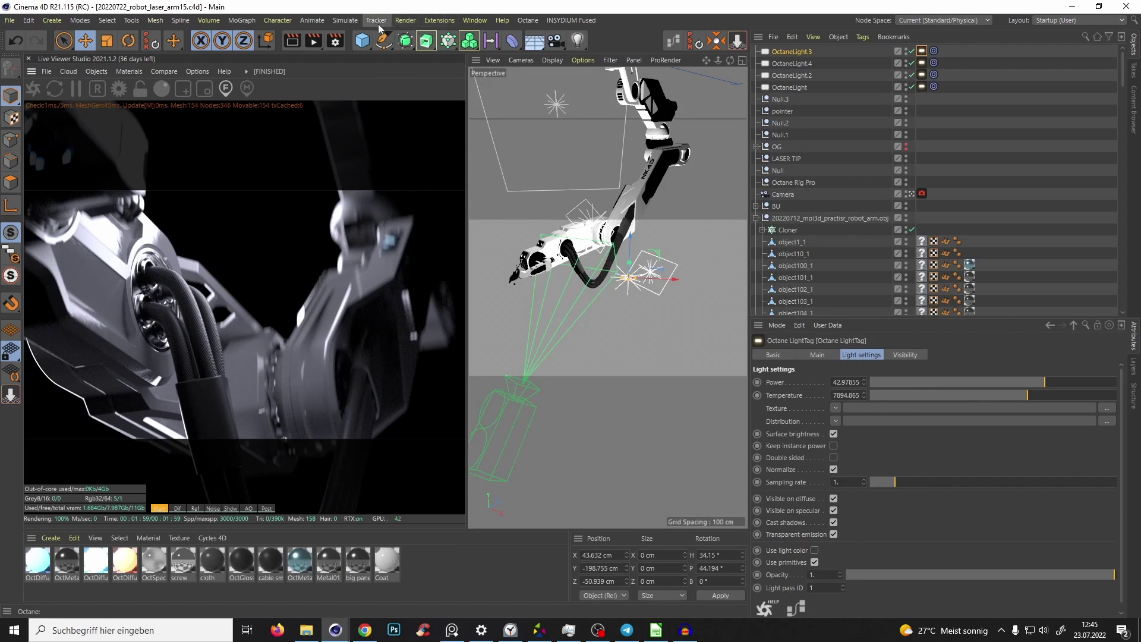
Step: Add the current project 20220722_robot_laser_arm15.c4d to the render queue and minimise the queue window
{"action": "left_click", "coordinate": [405, 20]}
{"action": "left_click", "coordinate": [434, 125]}
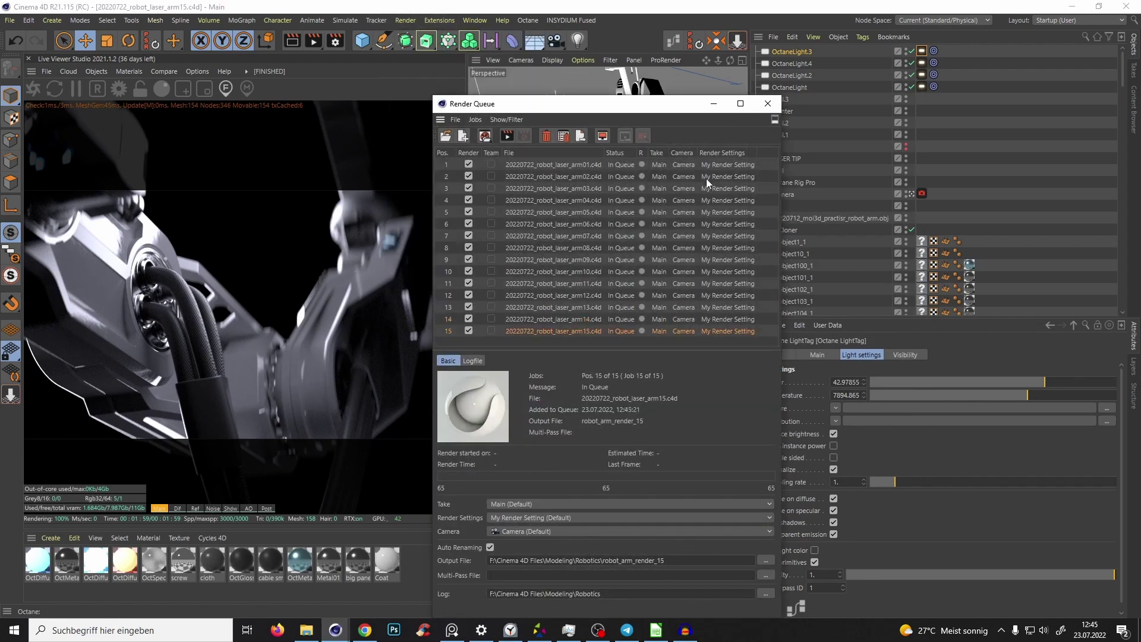
{"action": "left_click_drag", "start_coordinate": [666, 105], "coordinate": [668, 59]}
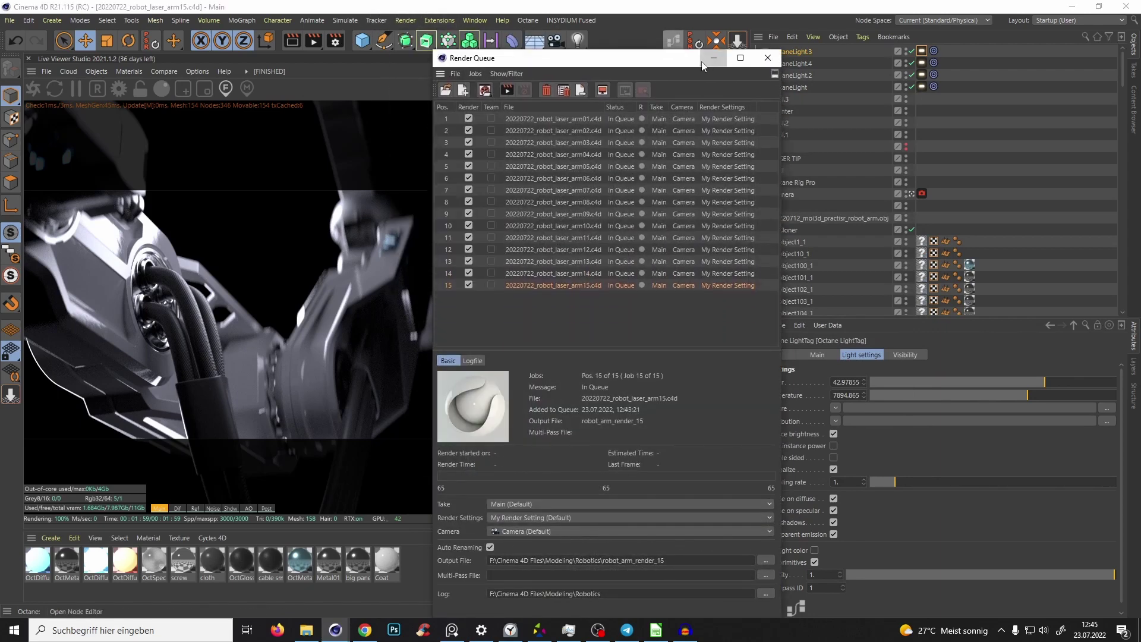
{"action": "left_click", "coordinate": [713, 58]}
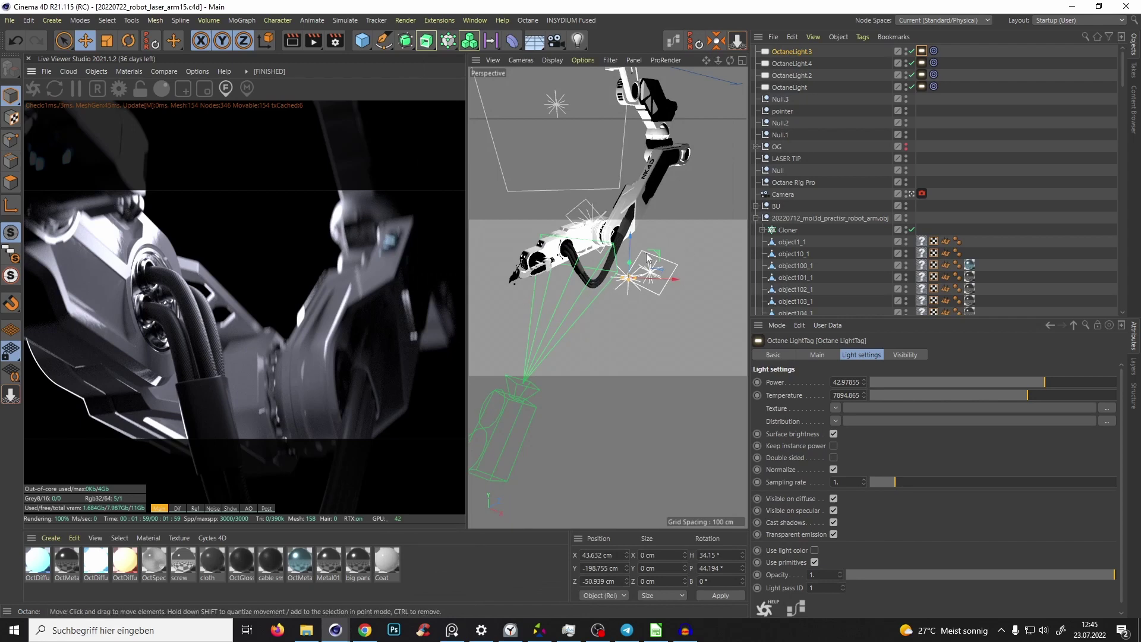
Step: View the whole robot arm from another angle and compare it with the robot arm reference images on ArtStation in Chrome
{"action": "left_click_drag", "start_coordinate": [603, 267], "coordinate": [602, 319], "text": "alt"}
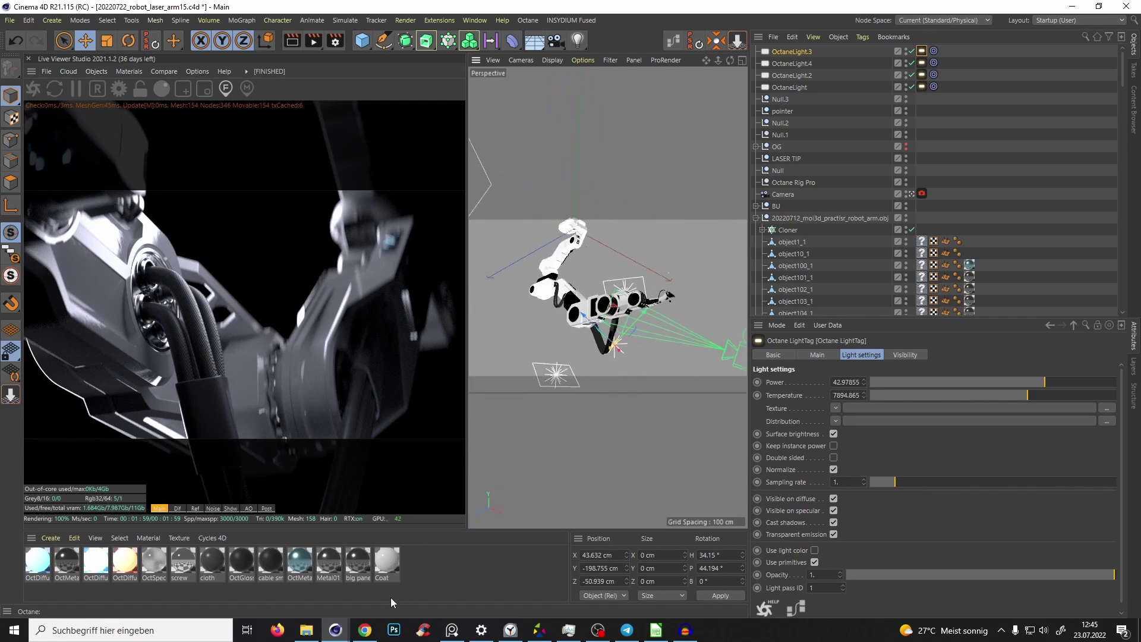
{"action": "left_click", "coordinate": [365, 629]}
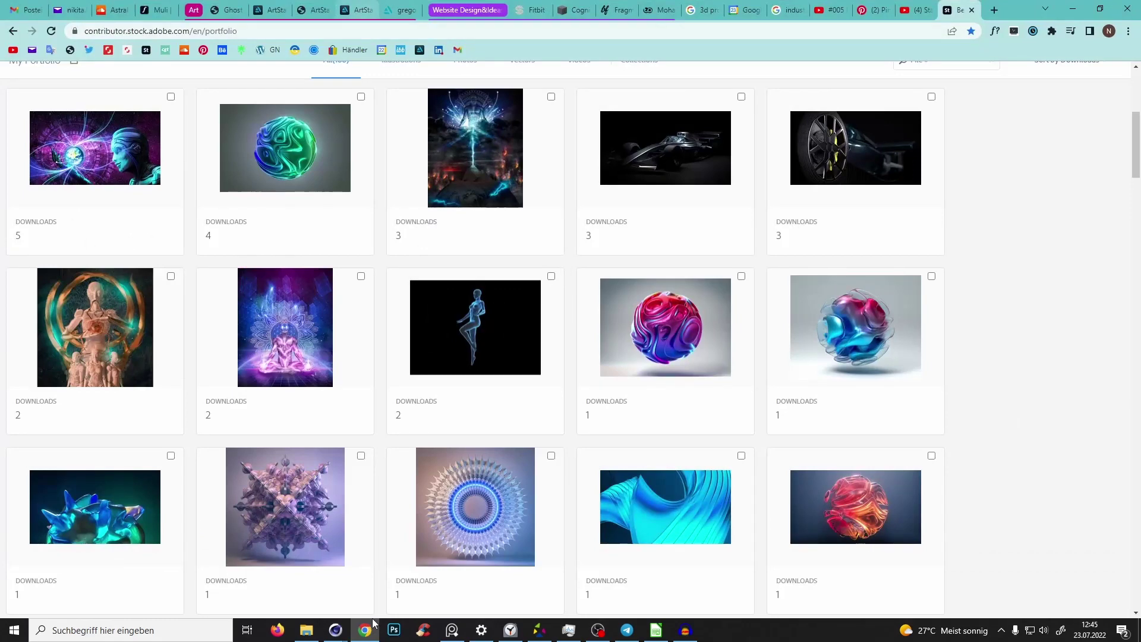
{"action": "key", "text": "ctrl+Tab"}
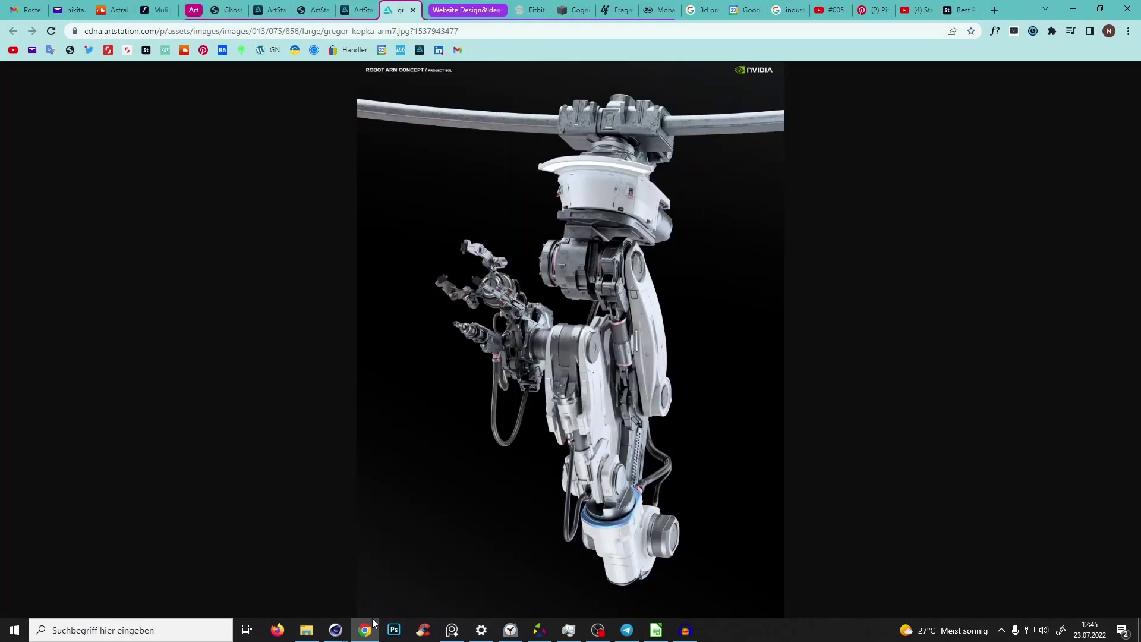
{"action": "key", "text": "ctrl+shift+Tab"}
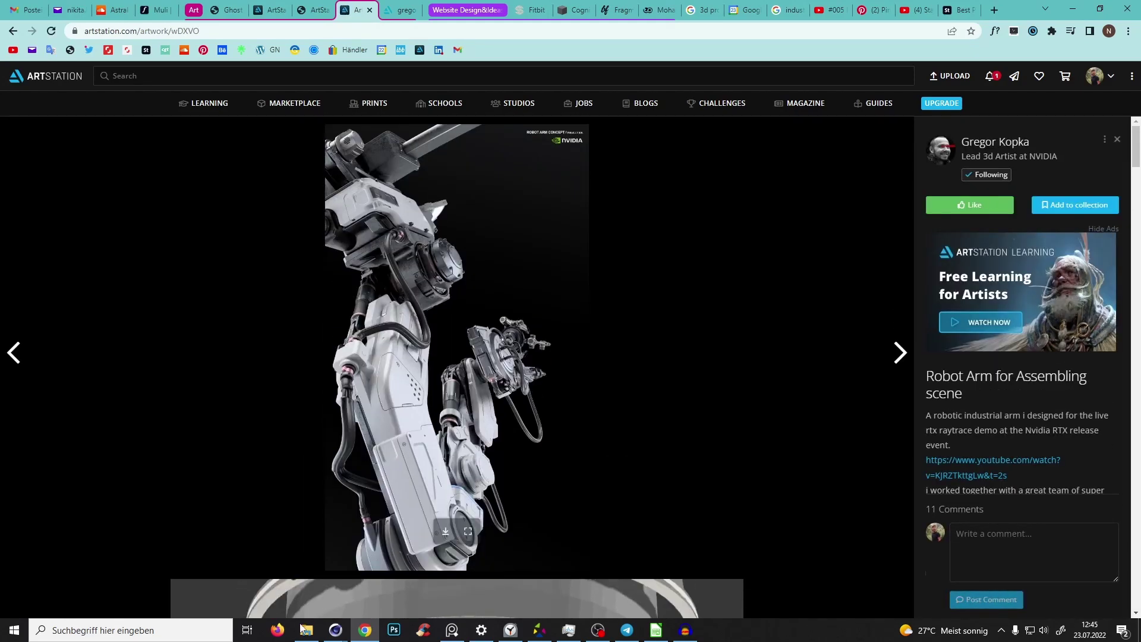
{"action": "left_click", "coordinate": [335, 630]}
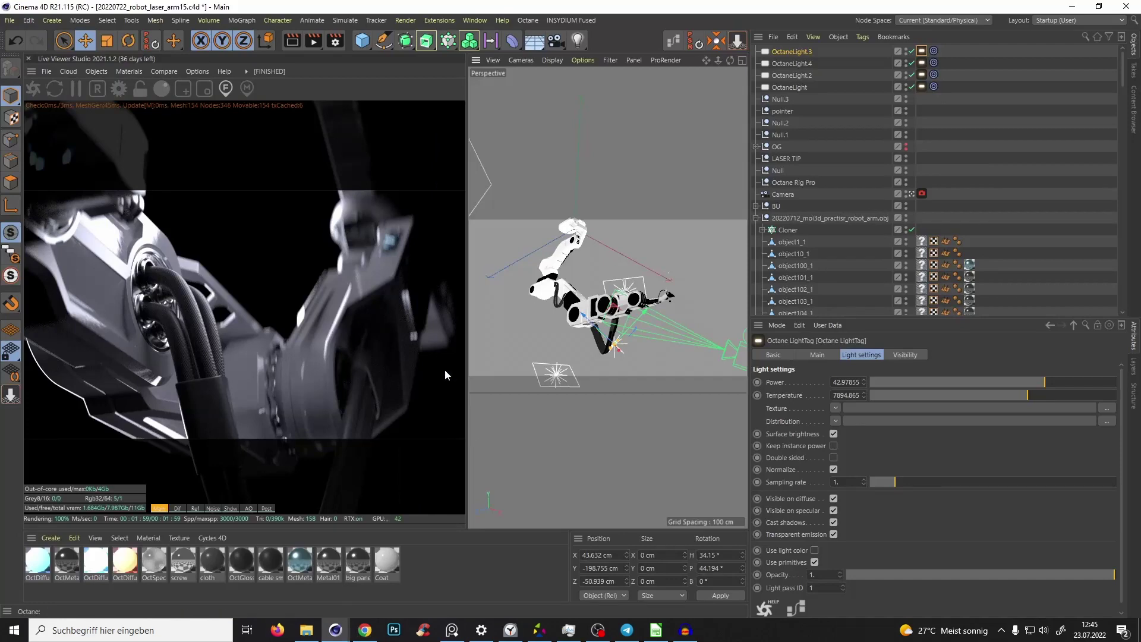
{"action": "left_click", "coordinate": [371, 627]}
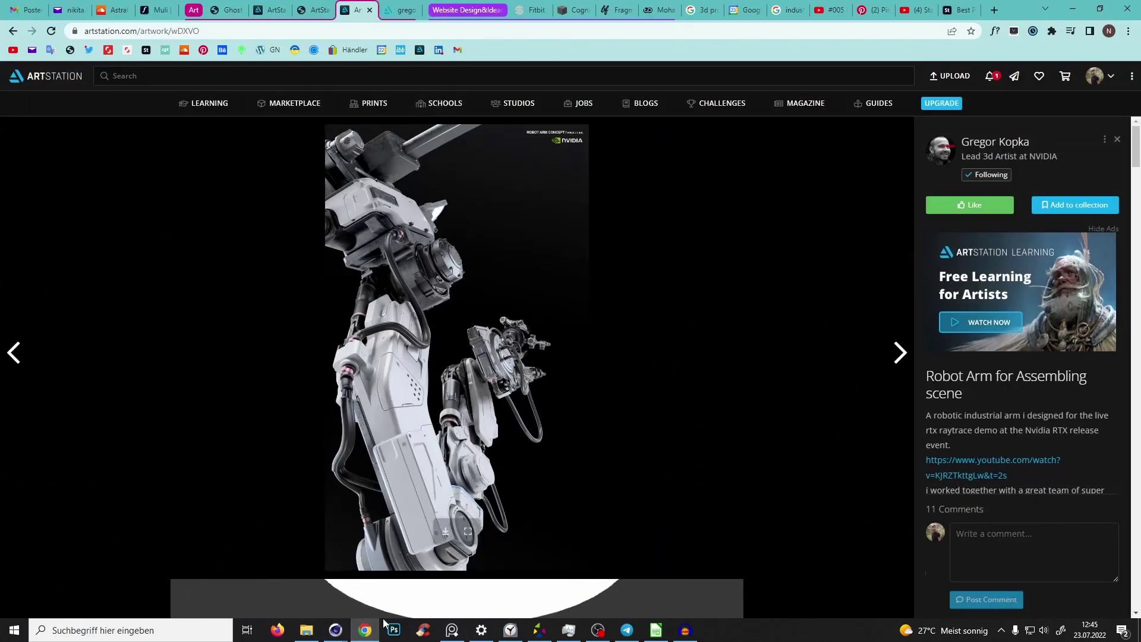
Step: Examine the NVIDIA robot arm and robot hand concept images in the Robot Arm for Assembling scene artwork for shot ideas
{"action": "scroll", "coordinate": [384, 619], "scroll_direction": "down", "scroll_amount": 6}
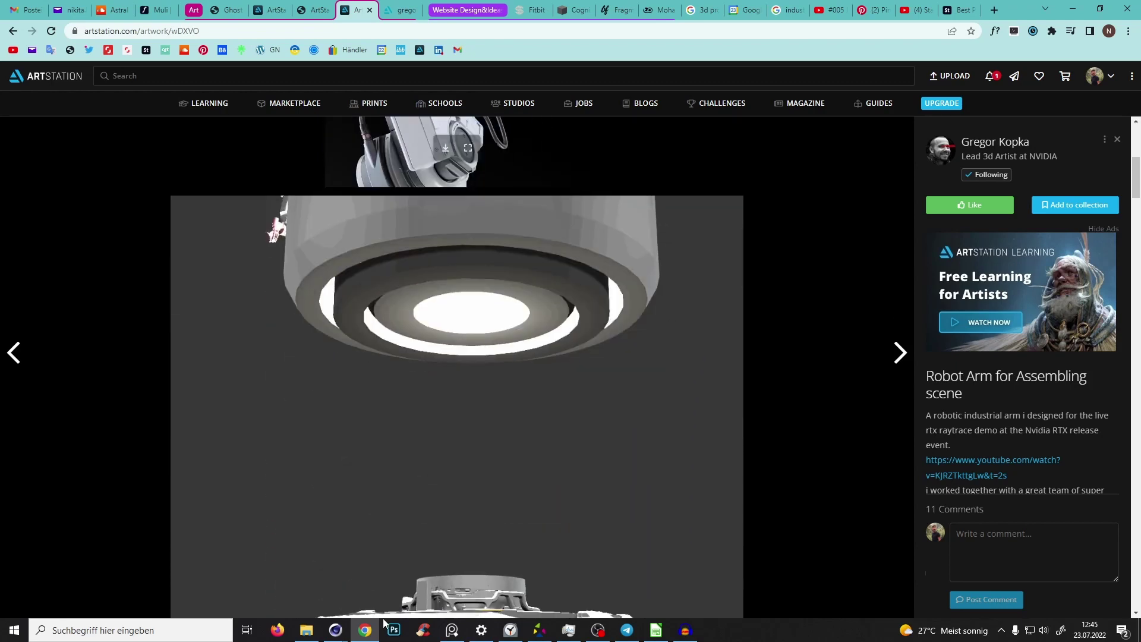
{"action": "scroll", "coordinate": [383, 619], "scroll_direction": "down", "scroll_amount": 9}
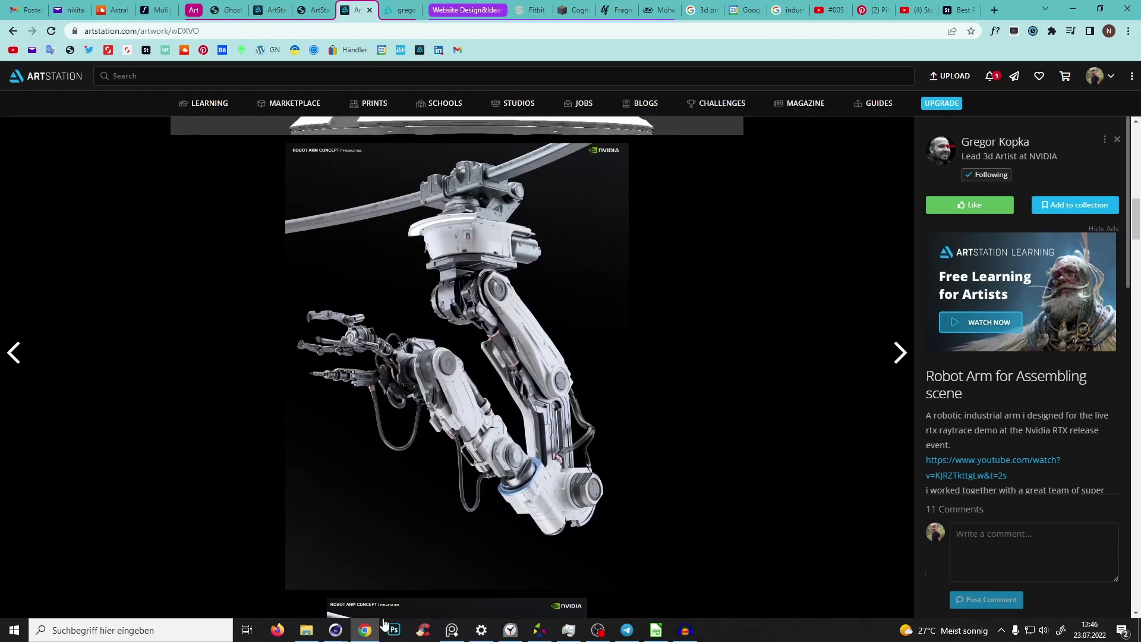
{"action": "scroll", "coordinate": [456, 368], "scroll_direction": "down", "scroll_amount": 7}
{"action": "scroll", "coordinate": [457, 369], "scroll_direction": "down", "scroll_amount": 1}
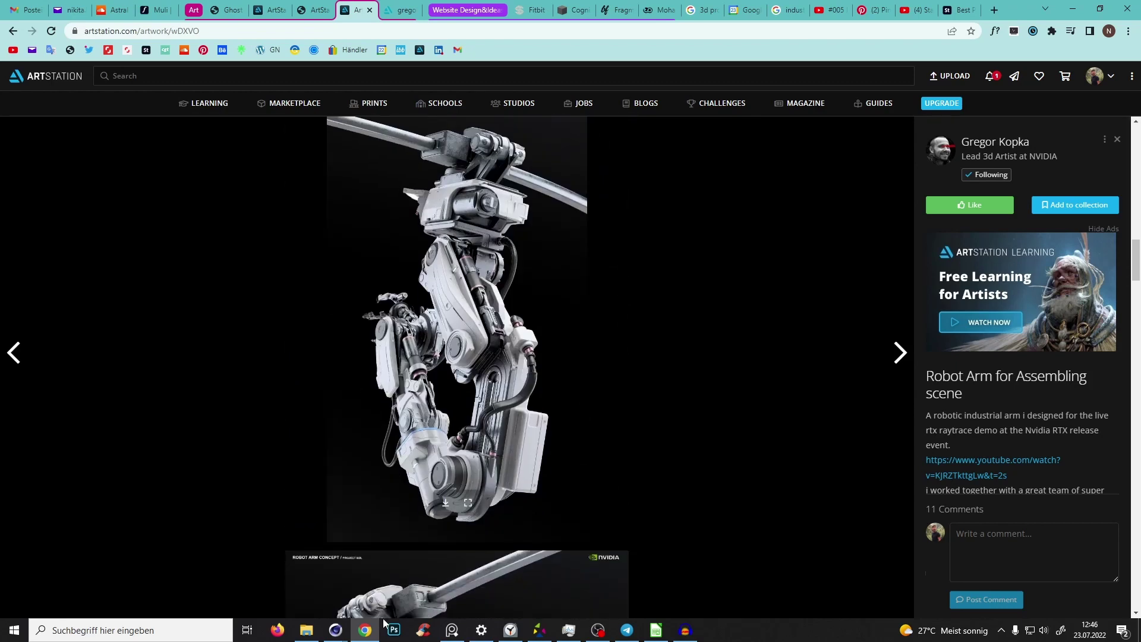
{"action": "scroll", "coordinate": [456, 369], "scroll_direction": "down", "scroll_amount": 7}
{"action": "scroll", "coordinate": [456, 369], "scroll_direction": "down", "scroll_amount": 7}
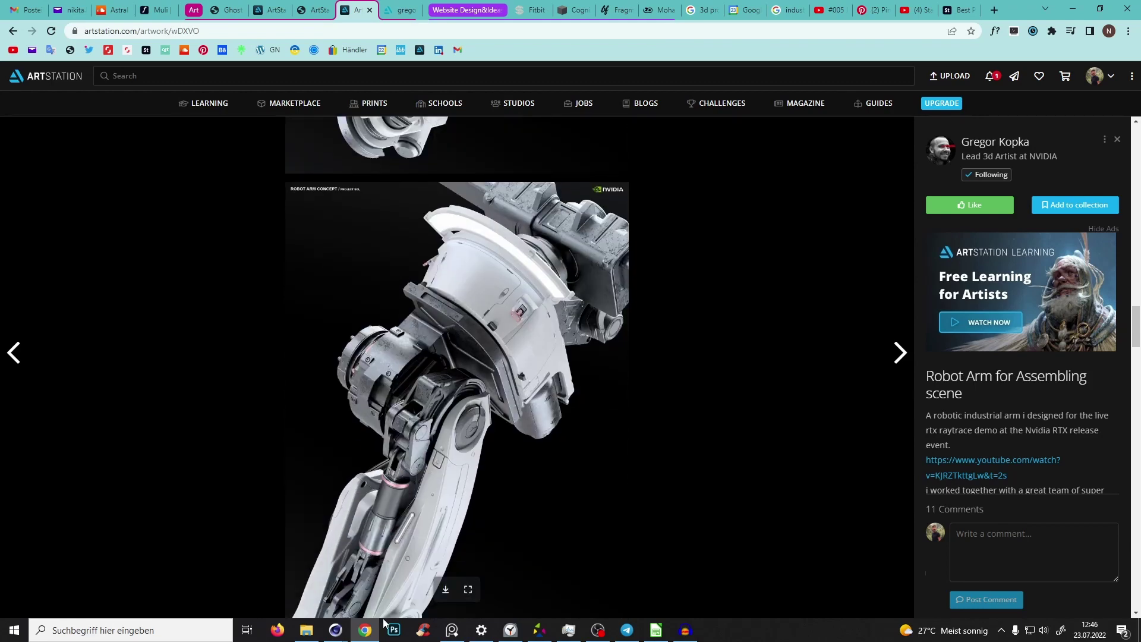
{"action": "scroll", "coordinate": [382, 618], "scroll_direction": "down", "scroll_amount": 2}
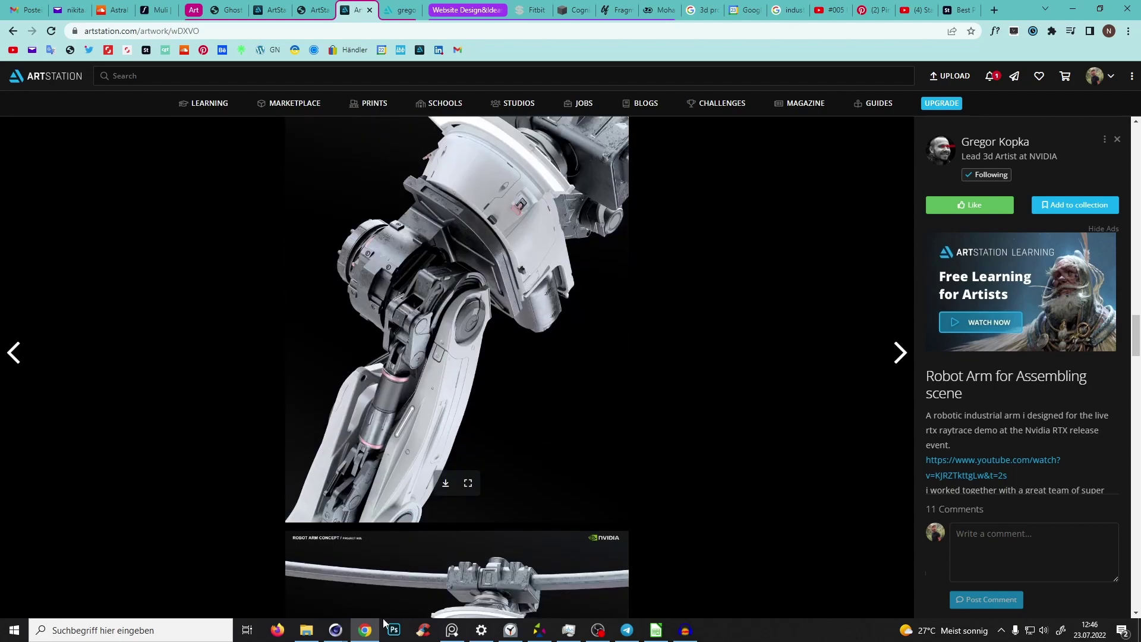
{"action": "scroll", "coordinate": [383, 618], "scroll_direction": "up", "scroll_amount": 1}
{"action": "scroll", "coordinate": [383, 618], "scroll_direction": "down", "scroll_amount": 5}
{"action": "scroll", "coordinate": [383, 617], "scroll_direction": "down", "scroll_amount": 3}
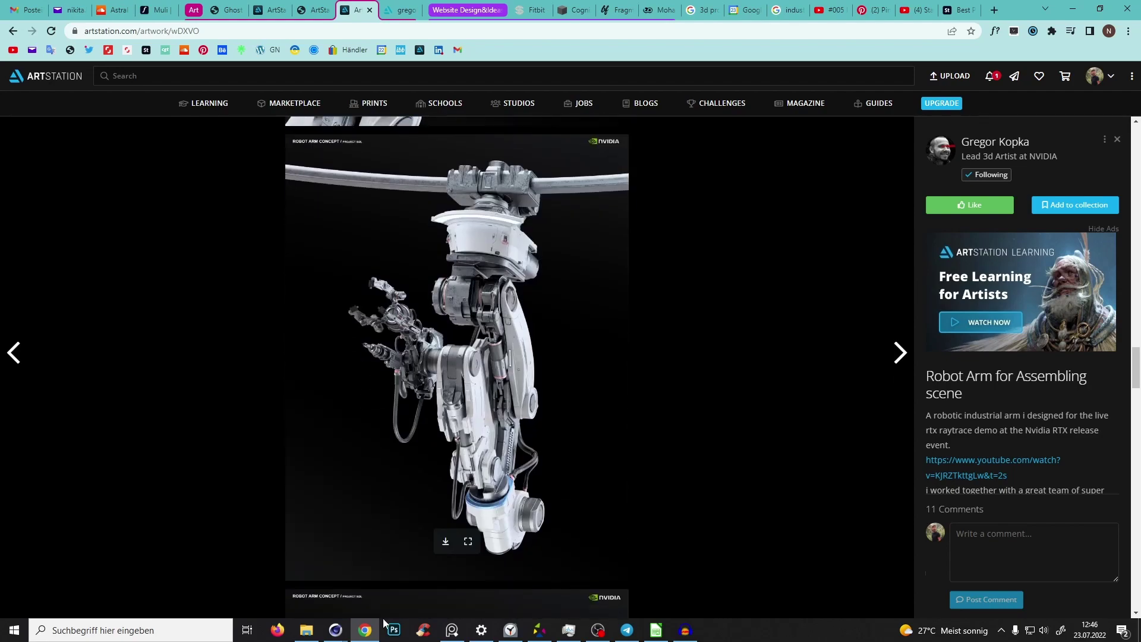
{"action": "scroll", "coordinate": [383, 622], "scroll_direction": "down", "scroll_amount": 20}
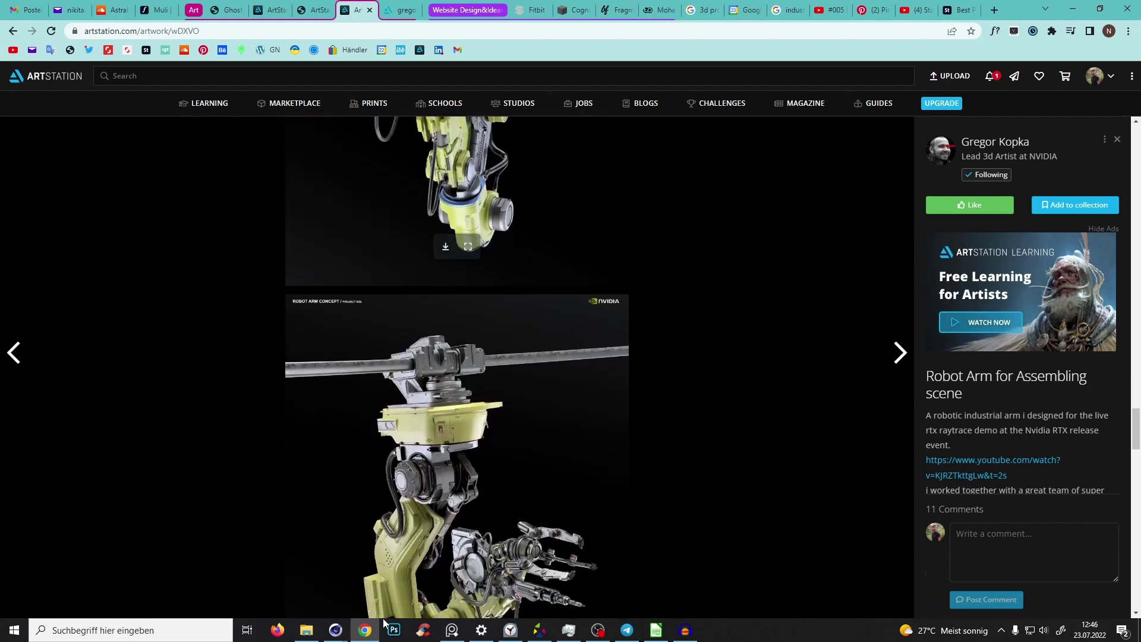
{"action": "scroll", "coordinate": [383, 622], "scroll_direction": "down", "scroll_amount": 1}
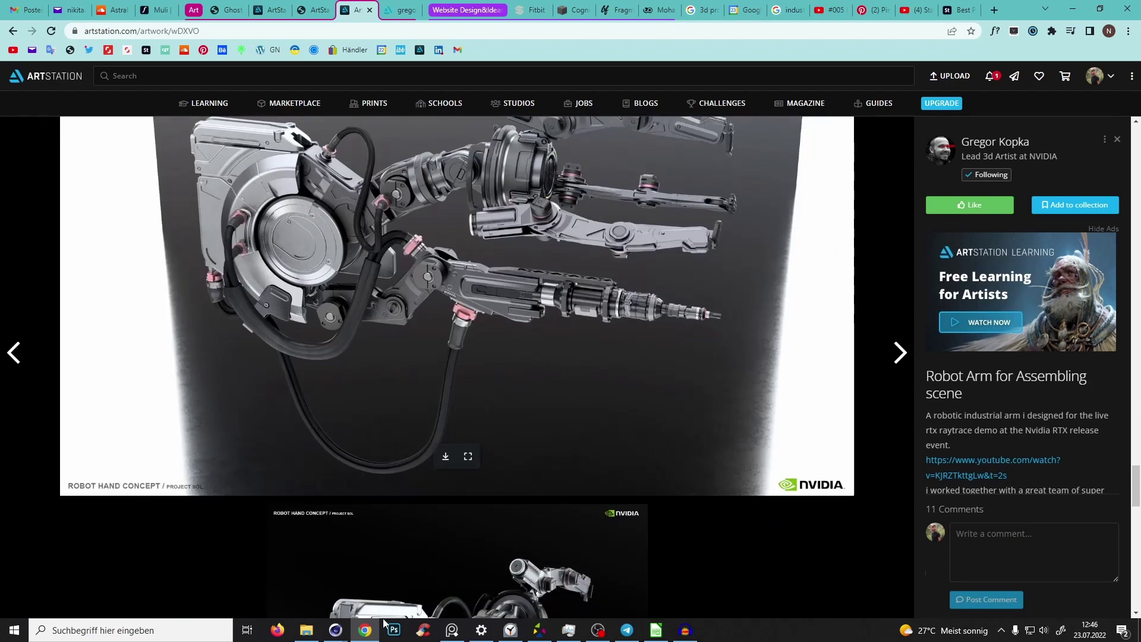
{"action": "scroll", "coordinate": [384, 622], "scroll_direction": "down", "scroll_amount": 12}
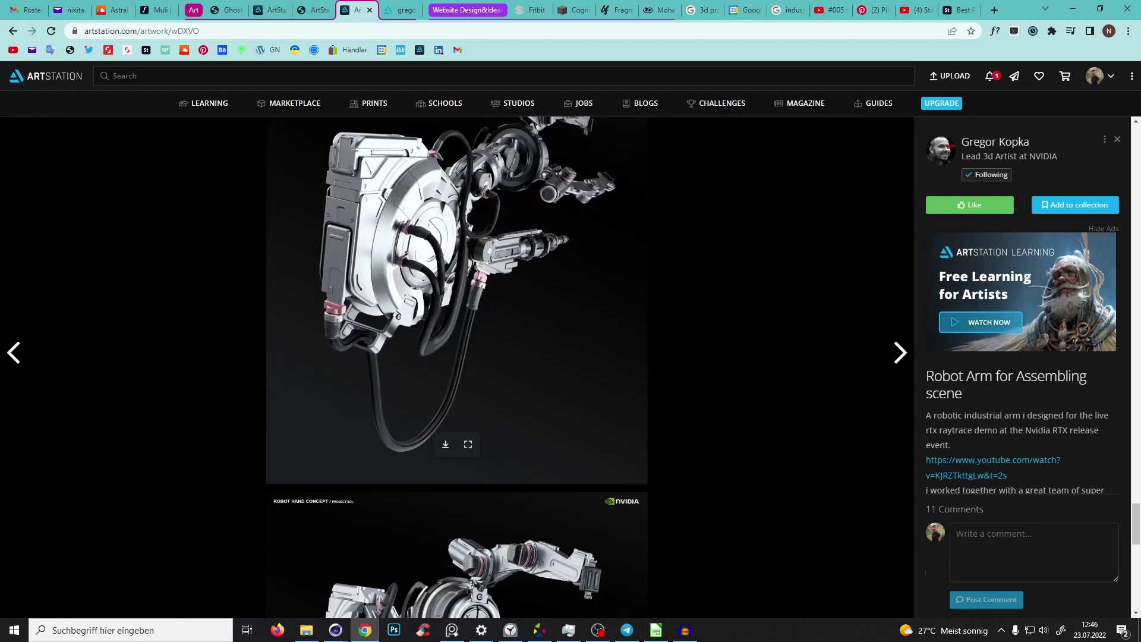
{"action": "scroll", "coordinate": [383, 623], "scroll_direction": "down", "scroll_amount": 5}
{"action": "scroll", "coordinate": [383, 618], "scroll_direction": "up", "scroll_amount": 20}
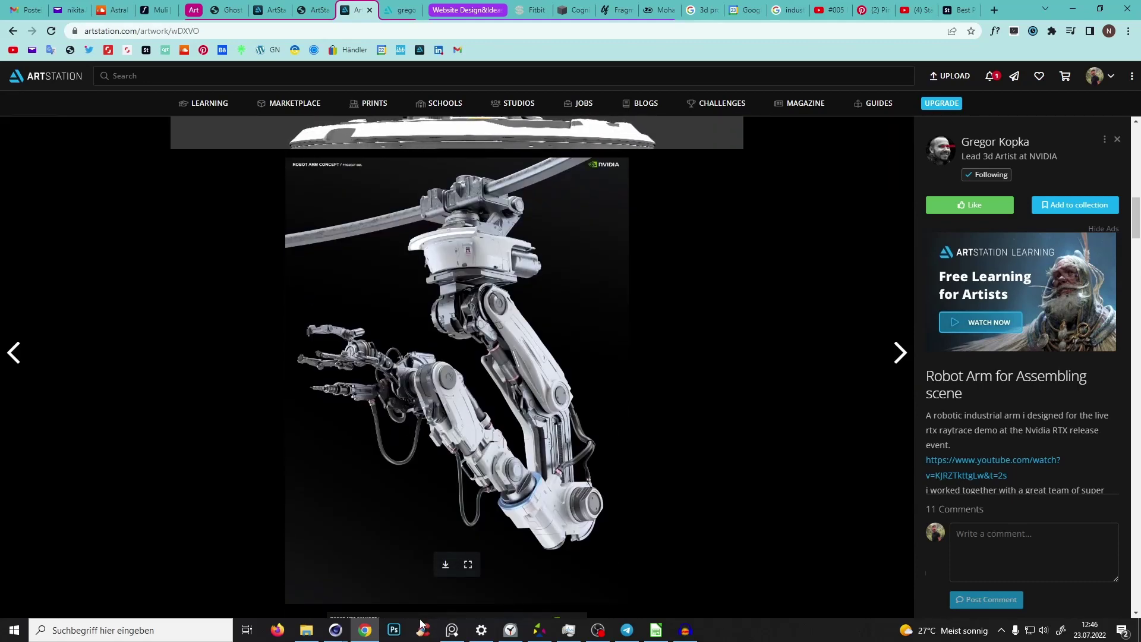
Step: Search ArtStation for another concept designer by full name and look through the artwork results
{"action": "left_click", "coordinate": [452, 76]}
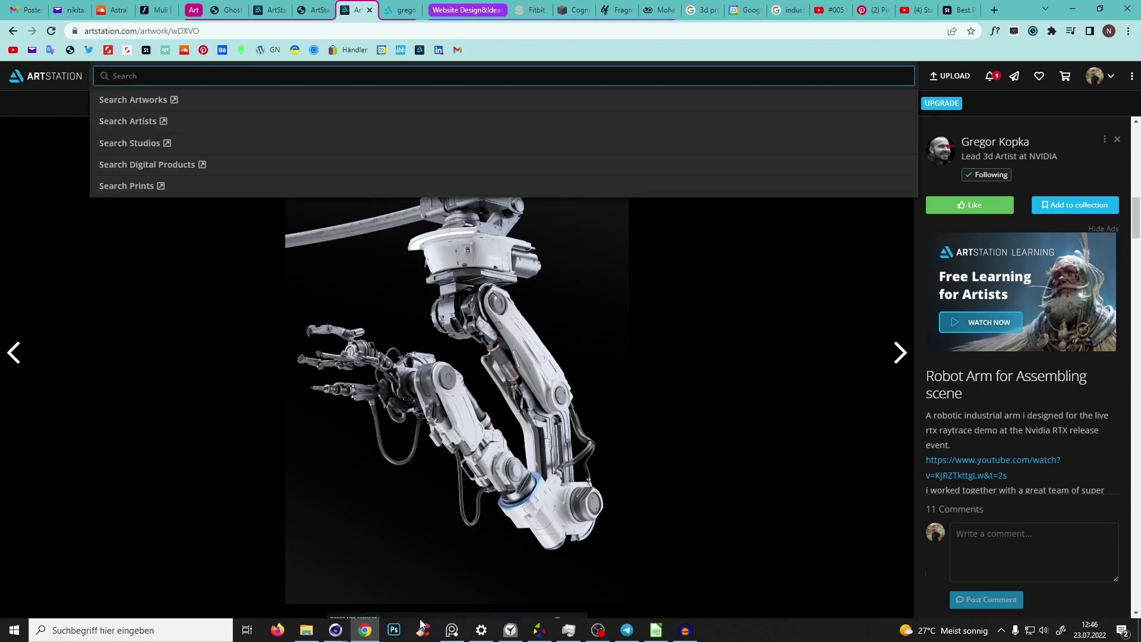
{"action": "type", "text": "edon guraziu"}
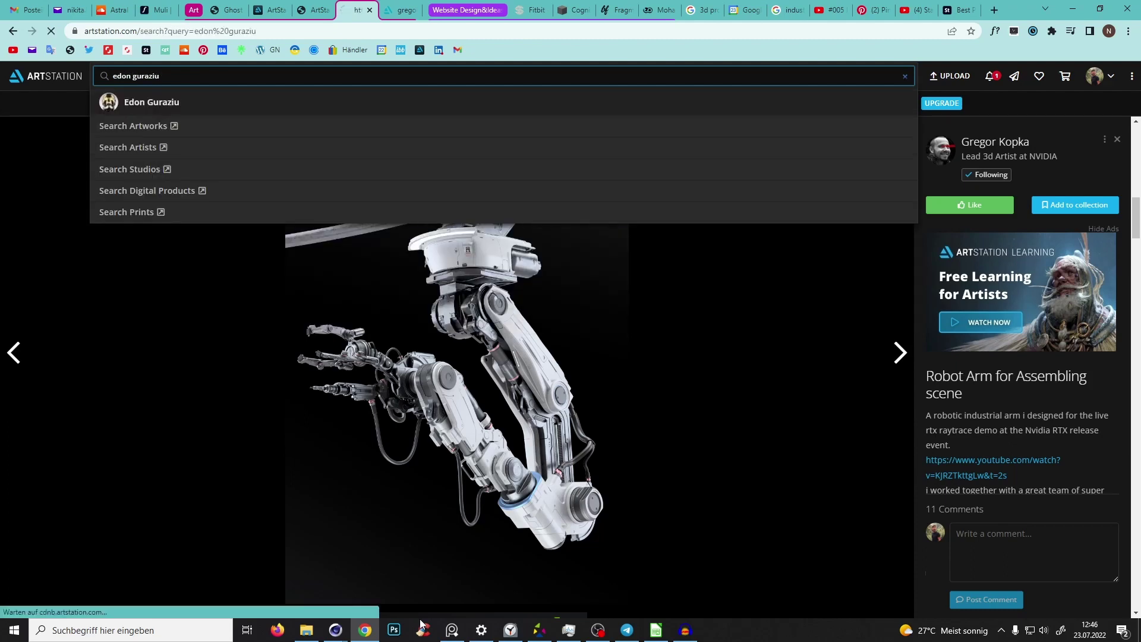
{"action": "key", "text": "Return"}
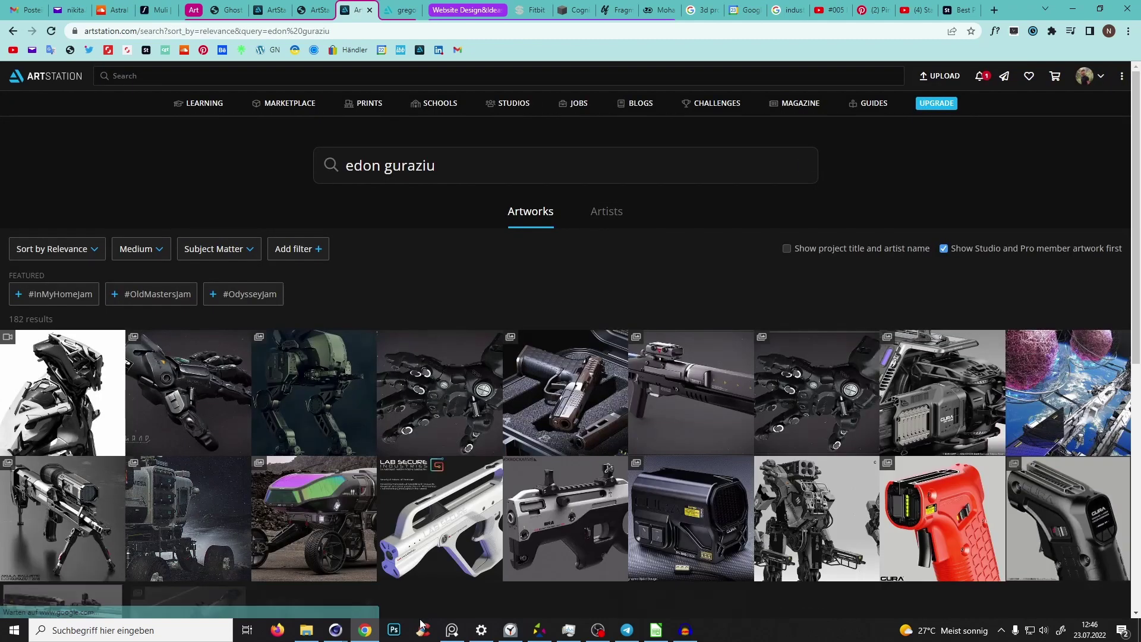
{"action": "scroll", "coordinate": [420, 618], "scroll_direction": "down", "scroll_amount": 2}
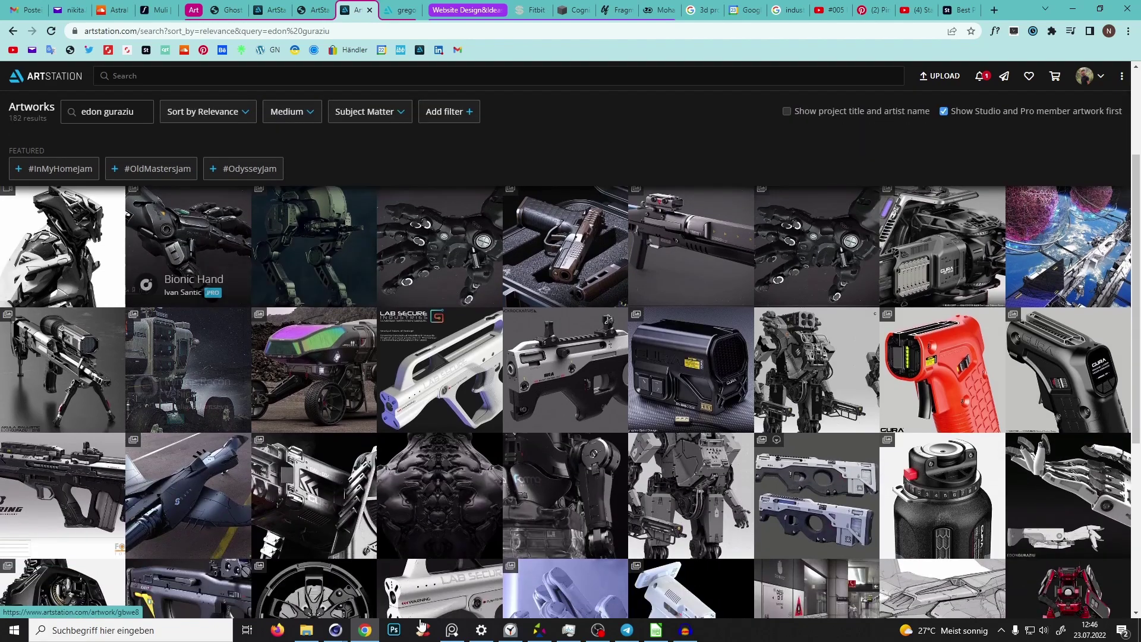
{"action": "scroll", "coordinate": [285, 386], "scroll_direction": "down", "scroll_amount": 2}
{"action": "scroll", "coordinate": [188, 395], "scroll_direction": "down", "scroll_amount": 3}
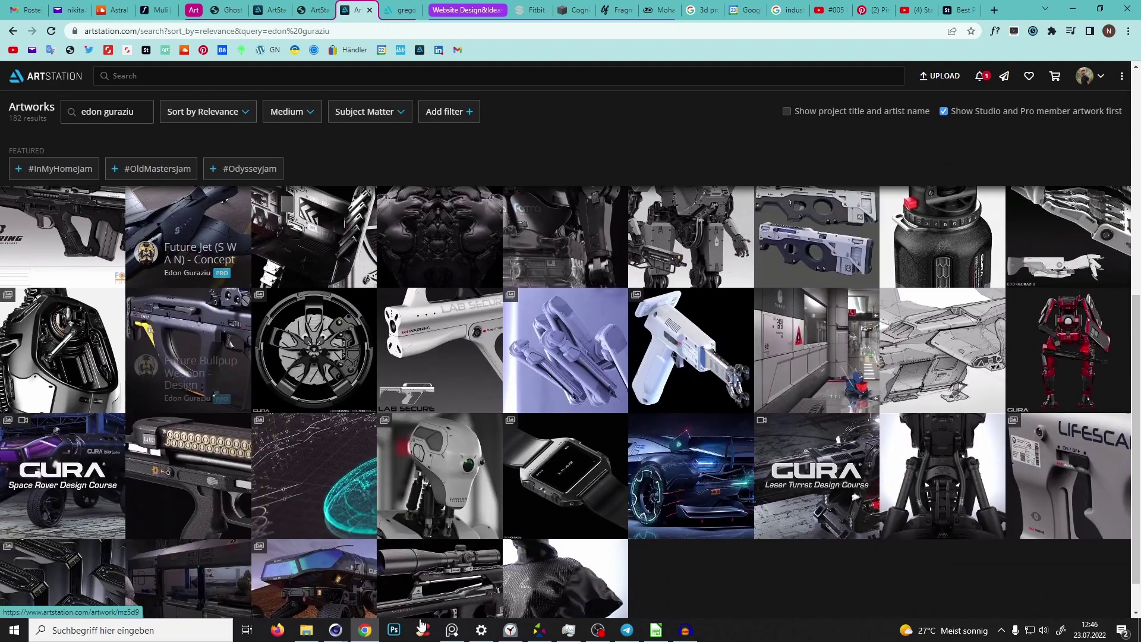
Step: View the Modern Watch Design artwork, go back to the search results and return to Cinema 4D
{"action": "left_click", "coordinate": [565, 469]}
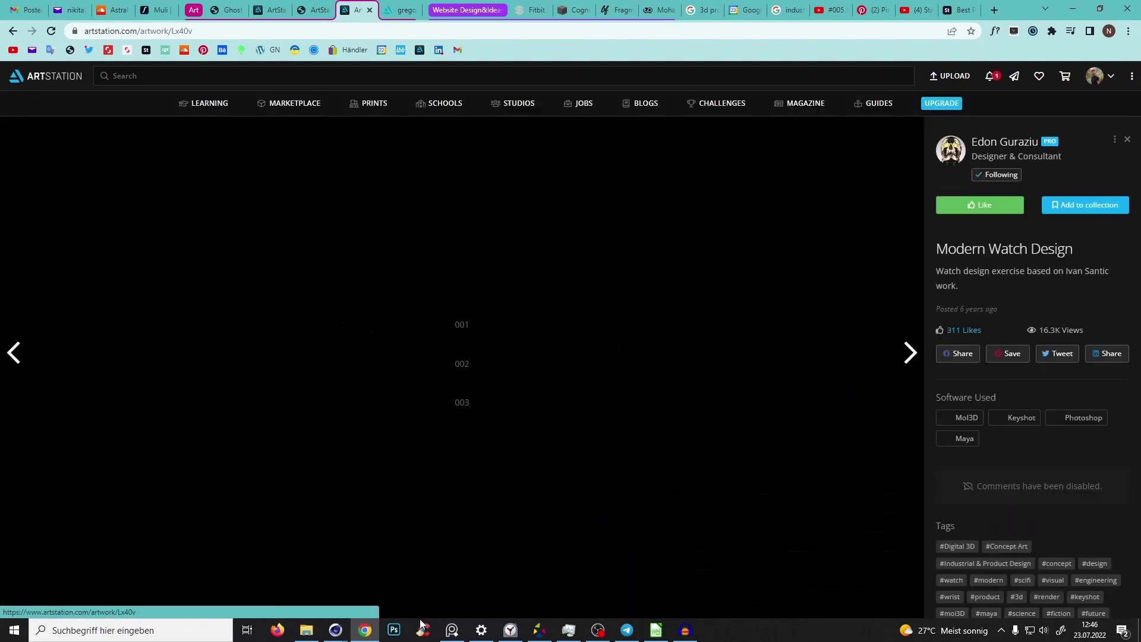
{"action": "left_click", "coordinate": [420, 618]}
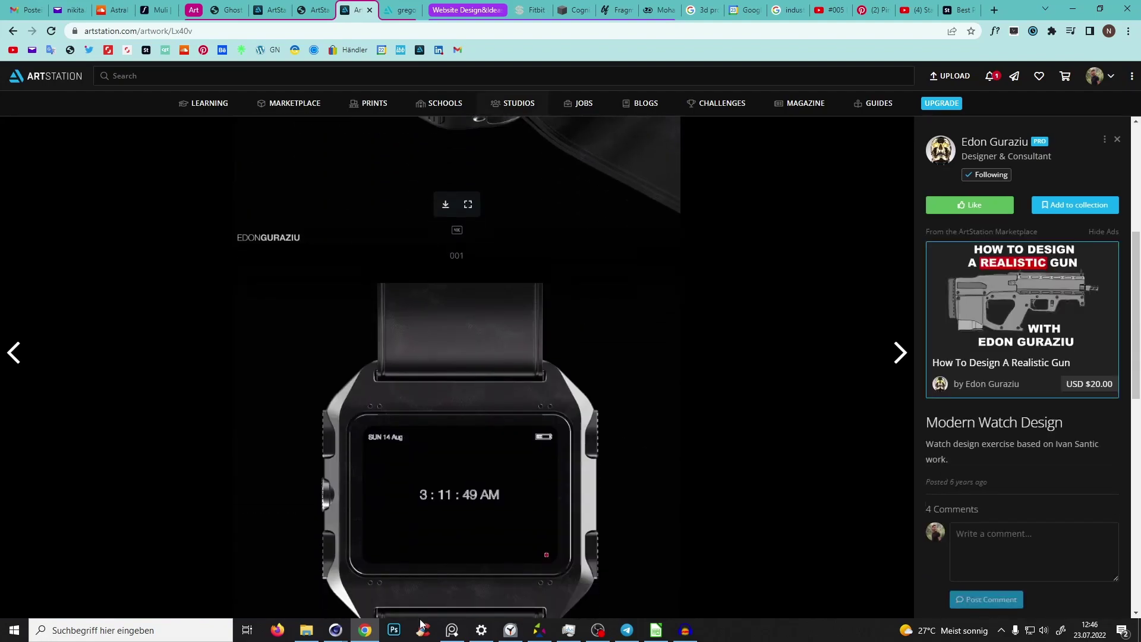
{"action": "key", "text": "alt+Left"}
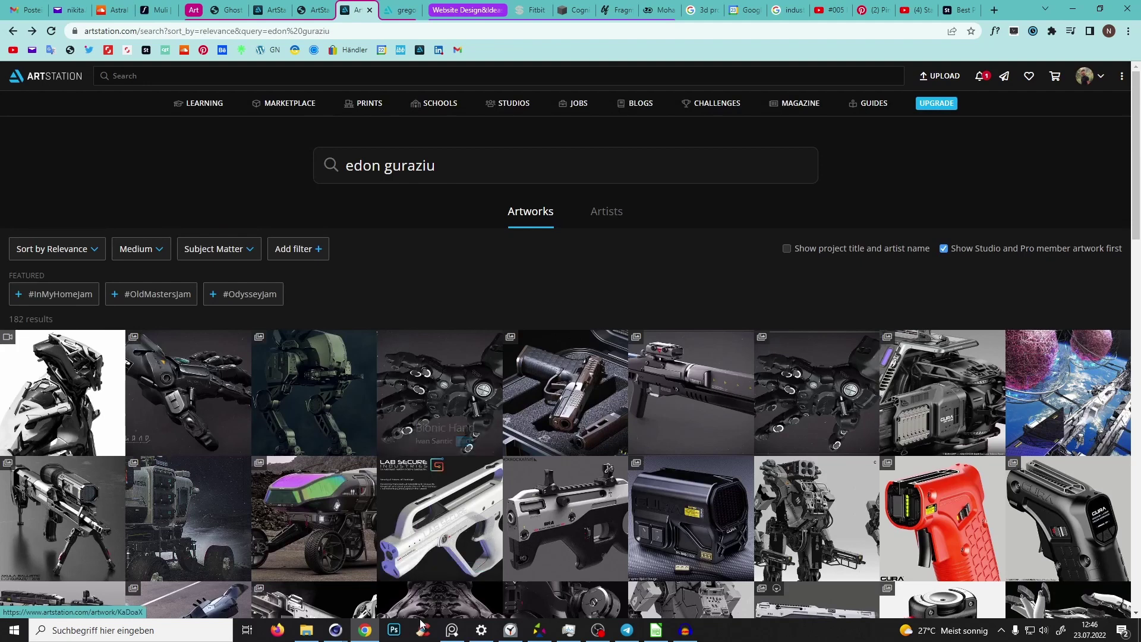
{"action": "scroll", "coordinate": [564, 457], "scroll_direction": "down", "scroll_amount": 2}
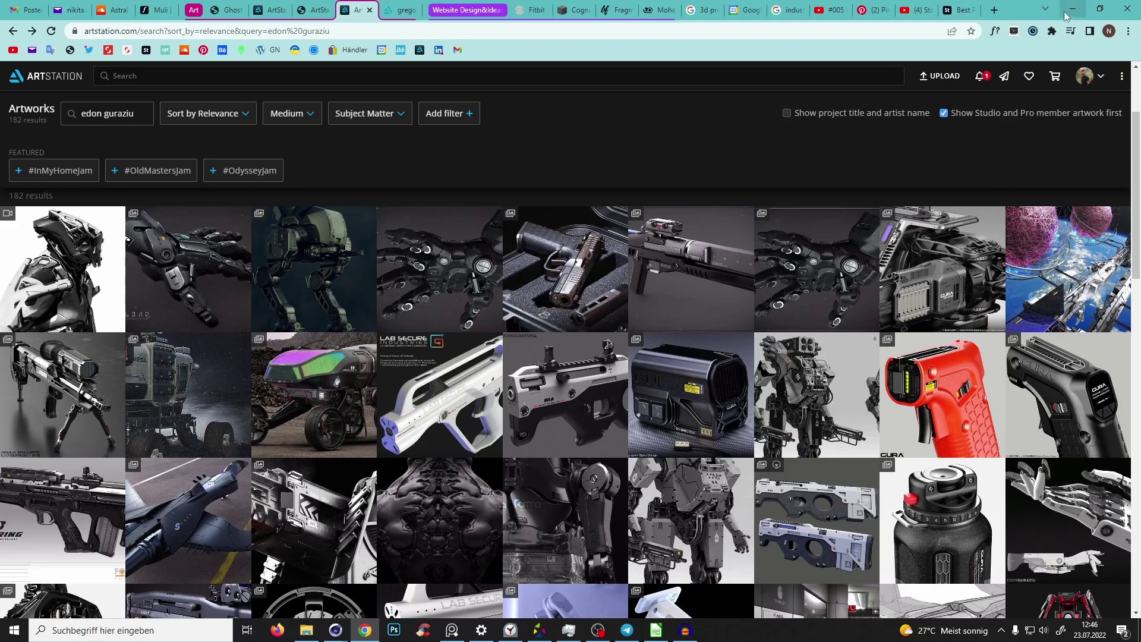
{"action": "left_click", "coordinate": [1073, 12]}
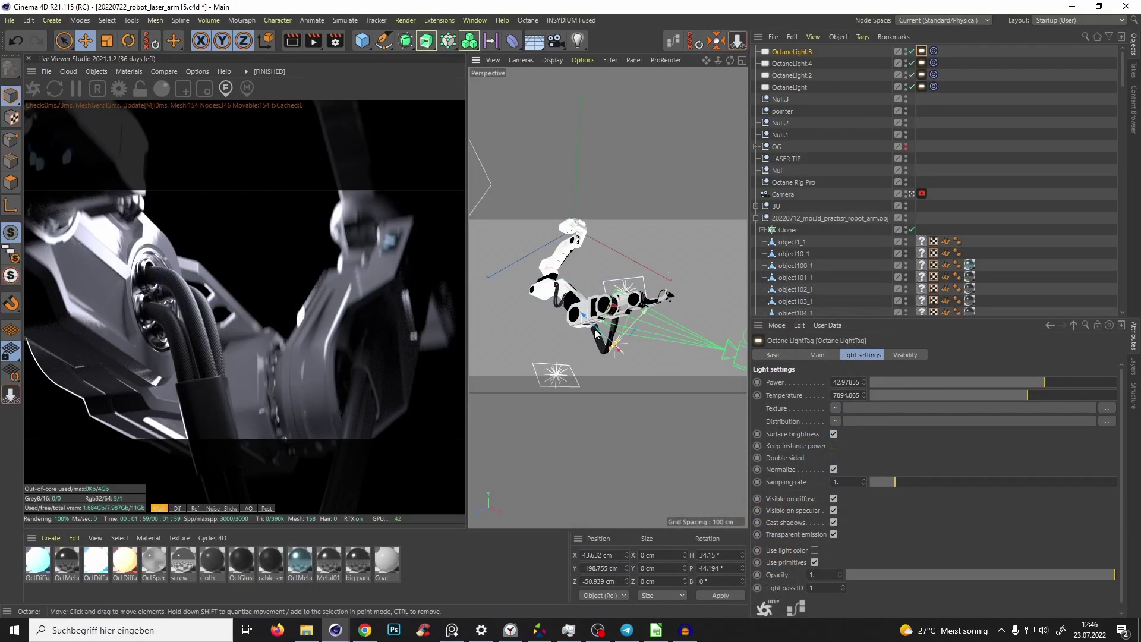